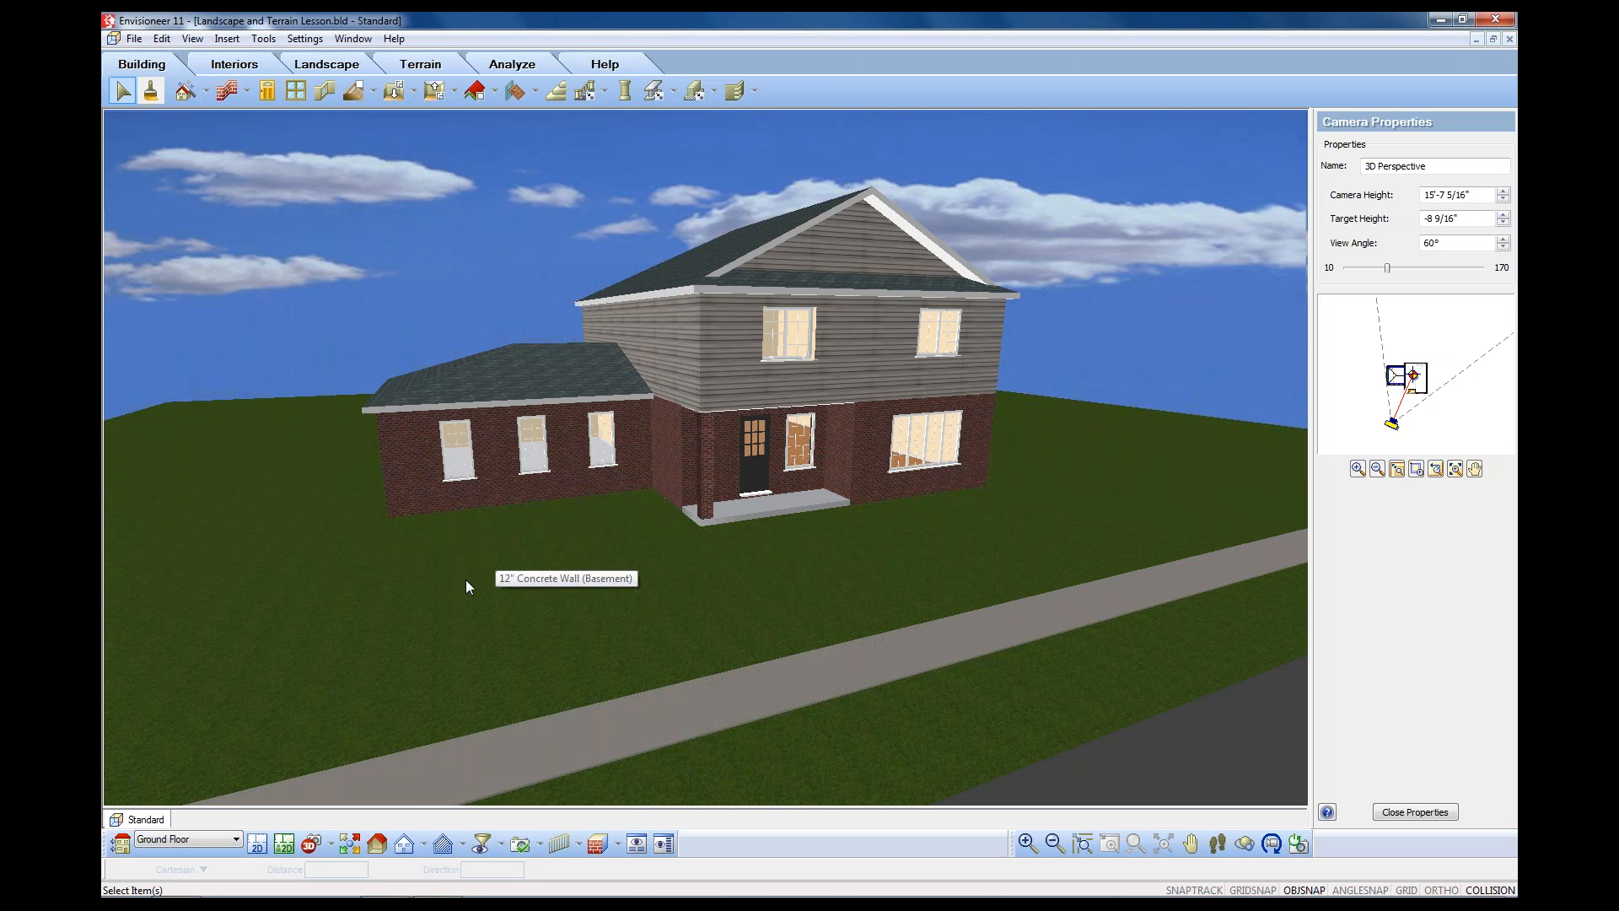
# - Examine the rear wall and exposed foundation of the house up close in a 3D rear view
pyautogui.click(310, 843)
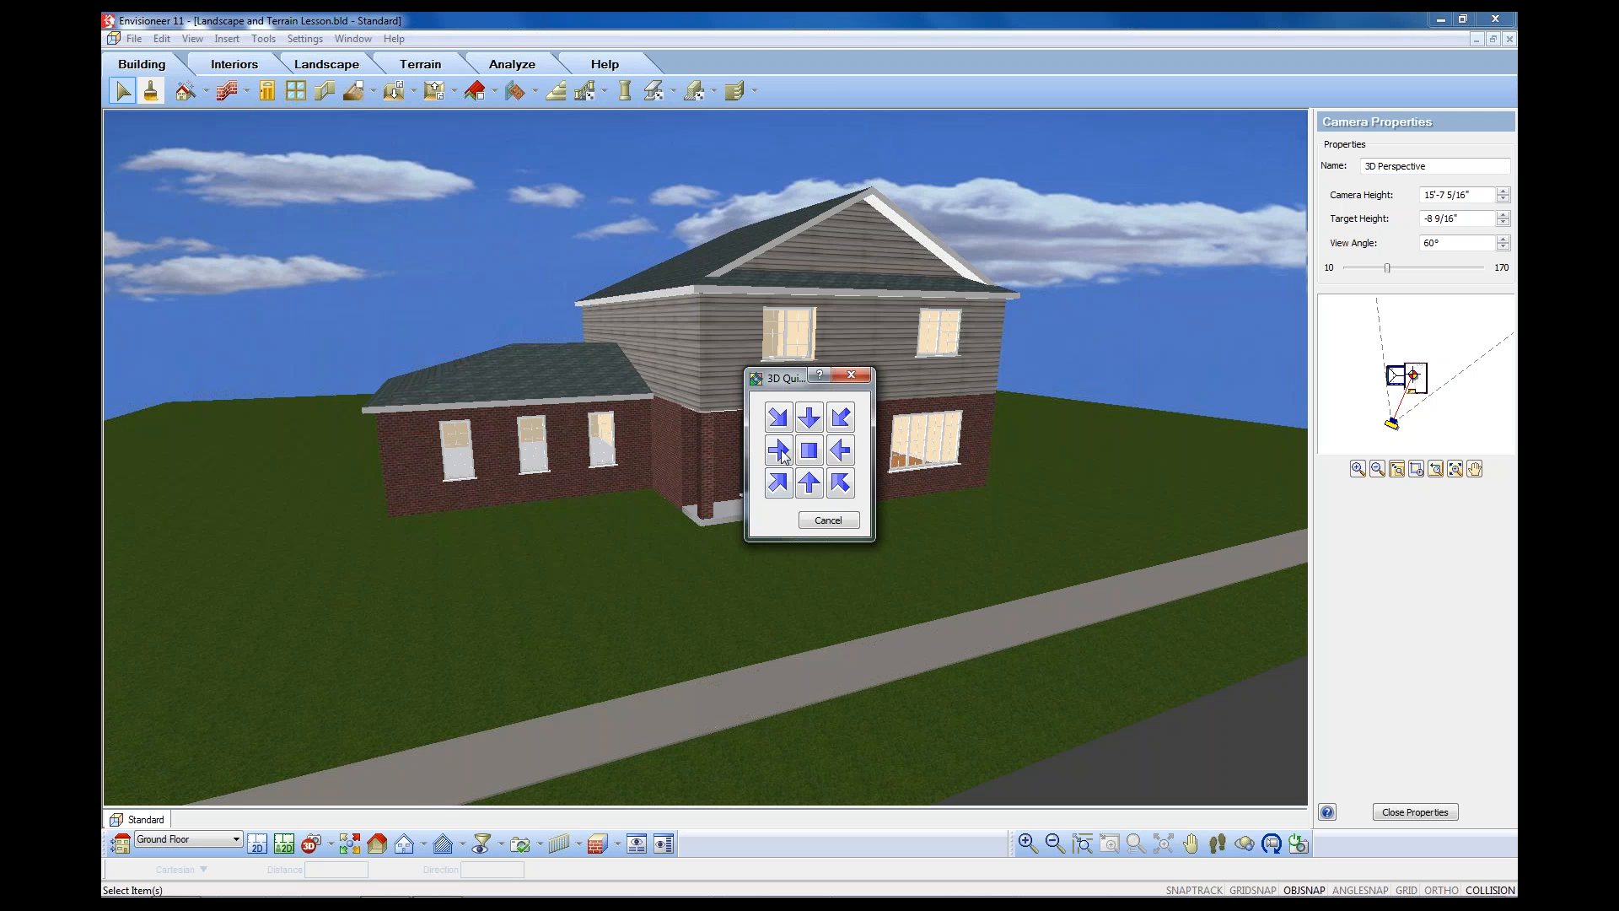
pyautogui.click(797, 416)
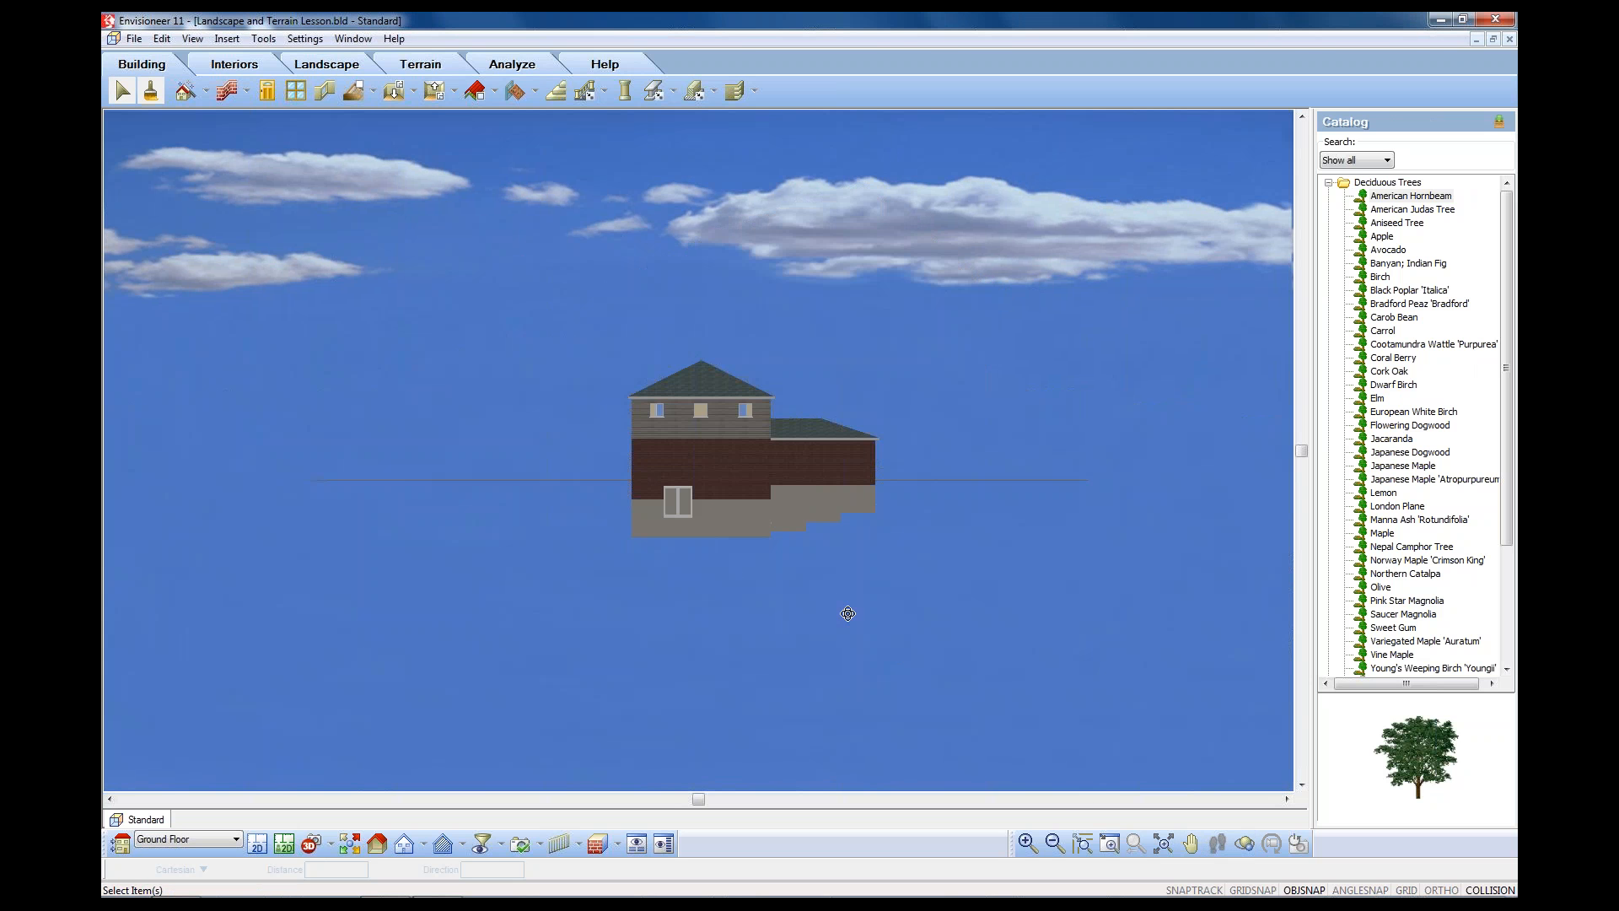
pyautogui.scroll(3, 759, 553)
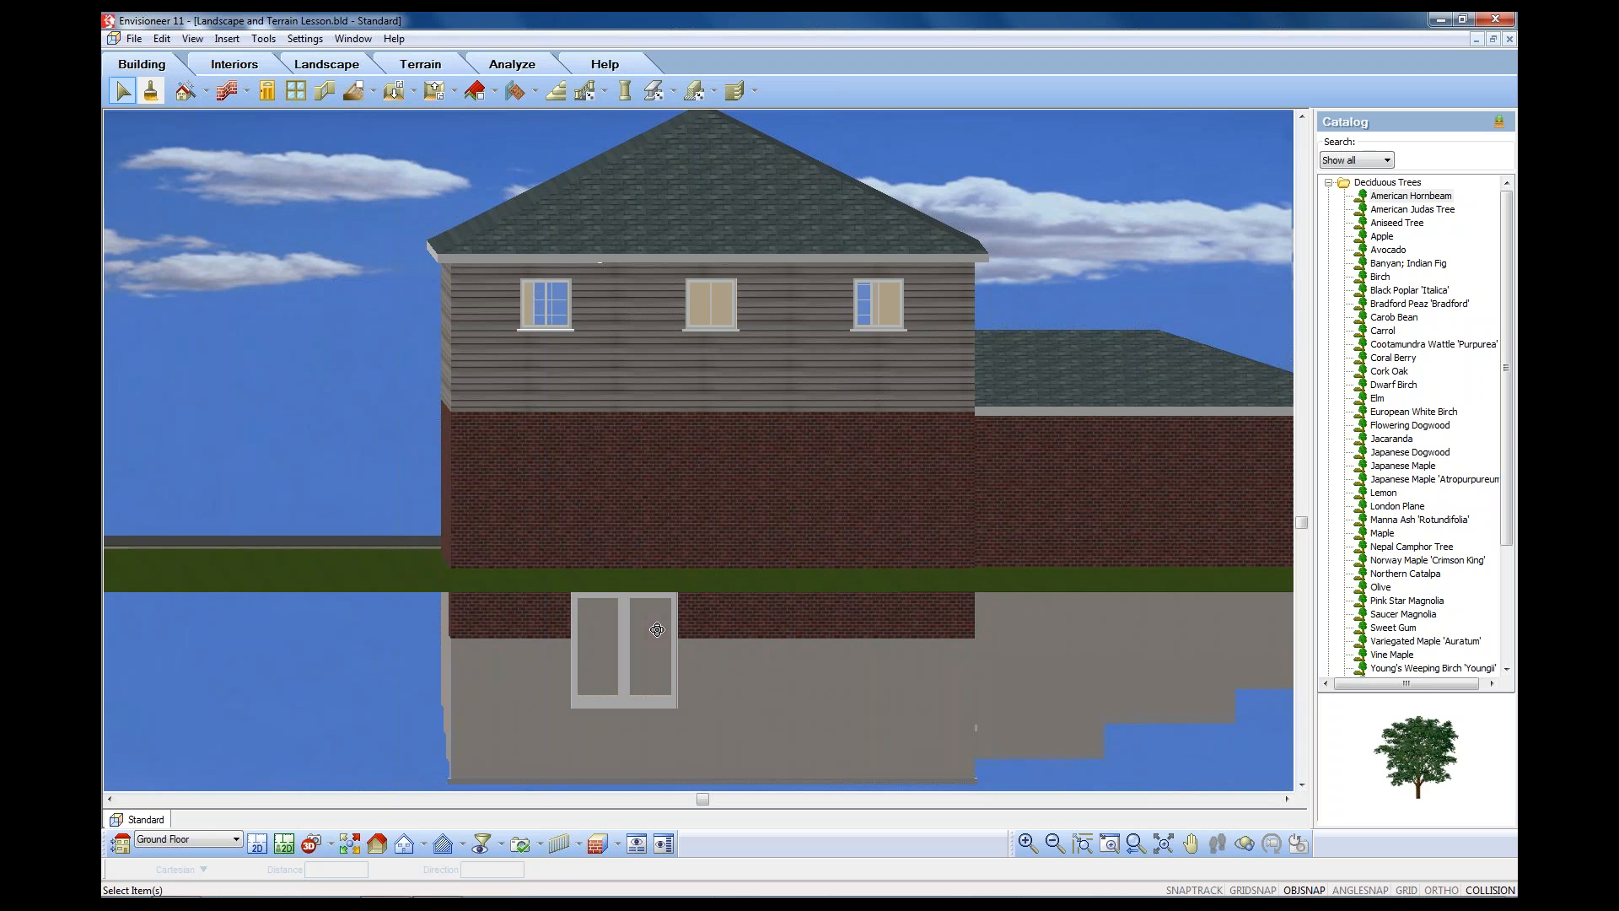
# - Switch to the 2D plan of the house and bring up the Terrain tools
pyautogui.click(258, 843)
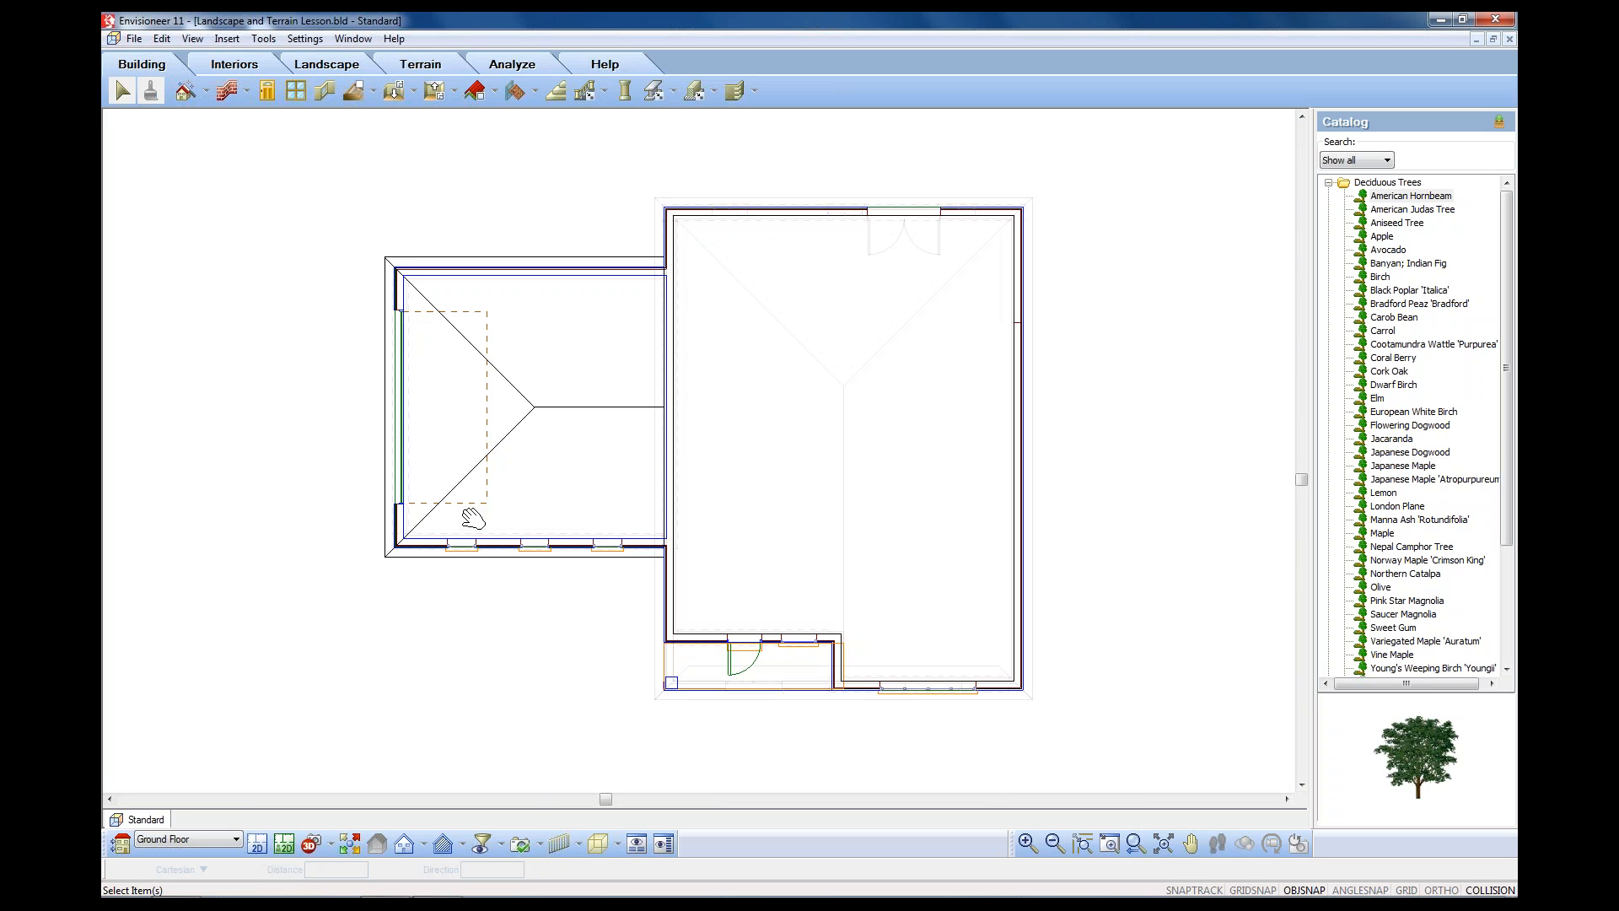
pyautogui.moveTo(464, 512); pyautogui.dragTo(459, 606, button='middle')
pyautogui.scroll(1, 494, 533)
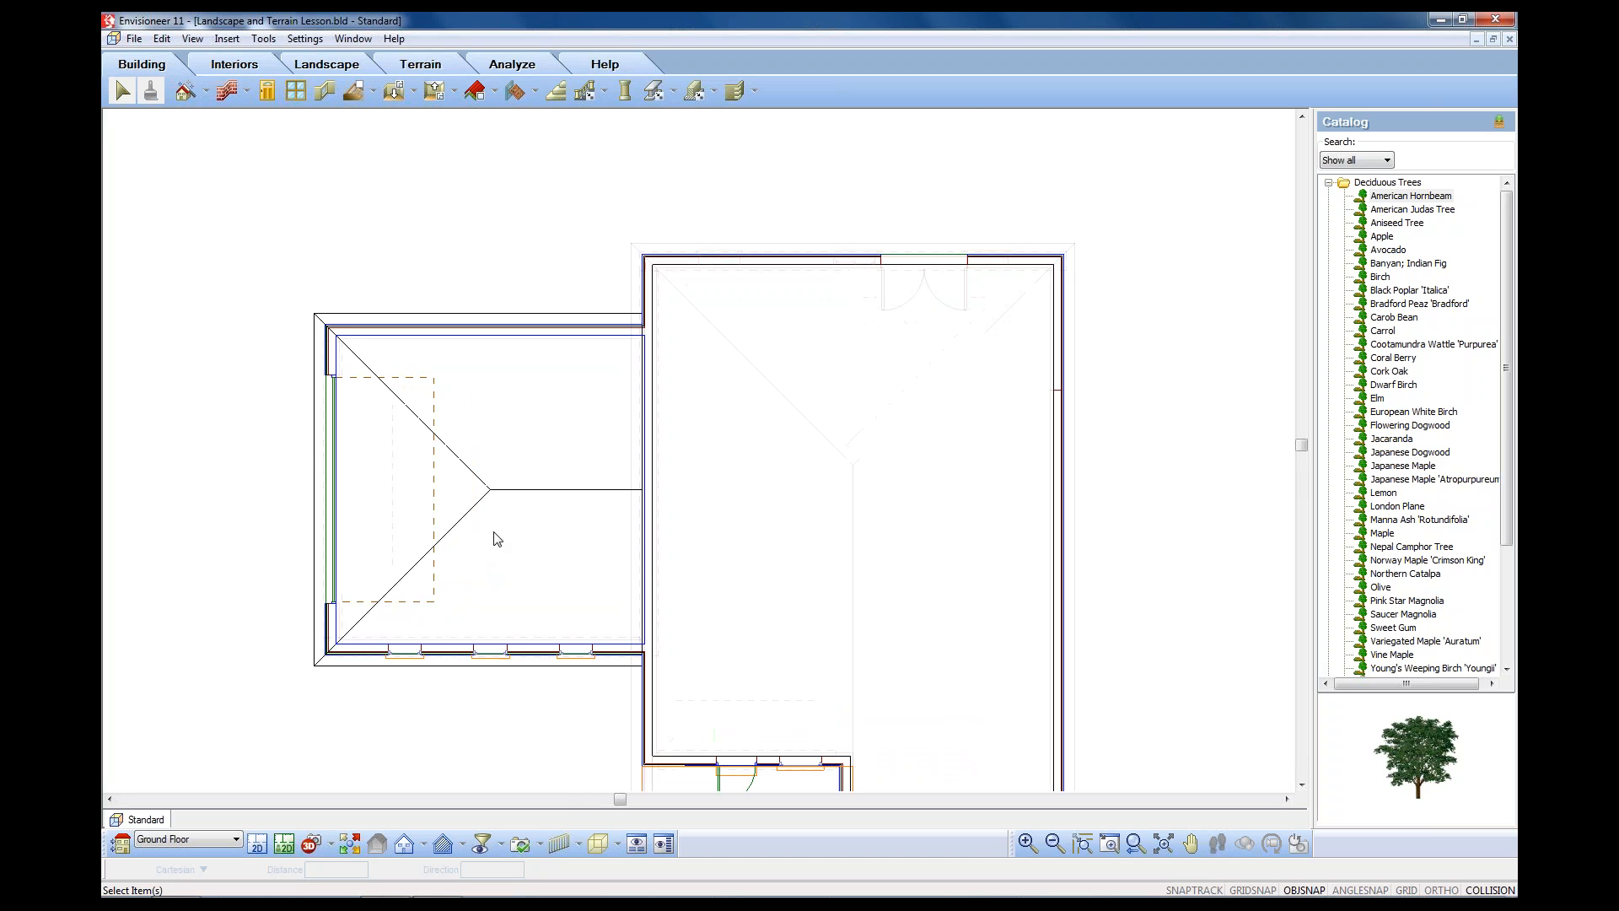
pyautogui.scroll(-1, 1012, 426)
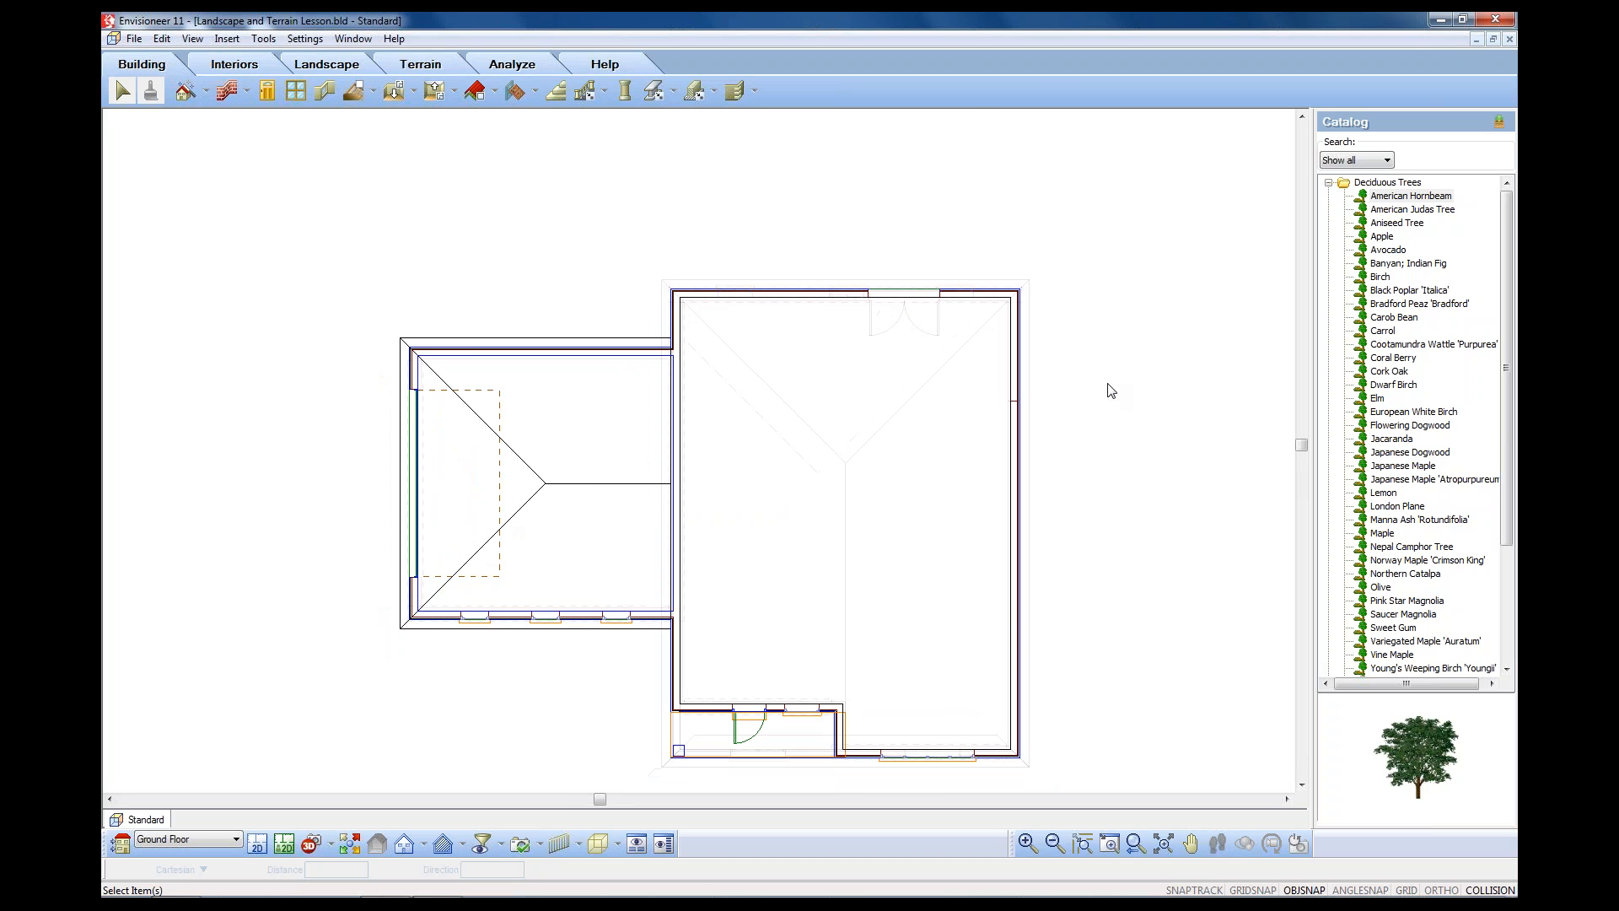
pyautogui.scroll(-1, 1100, 384)
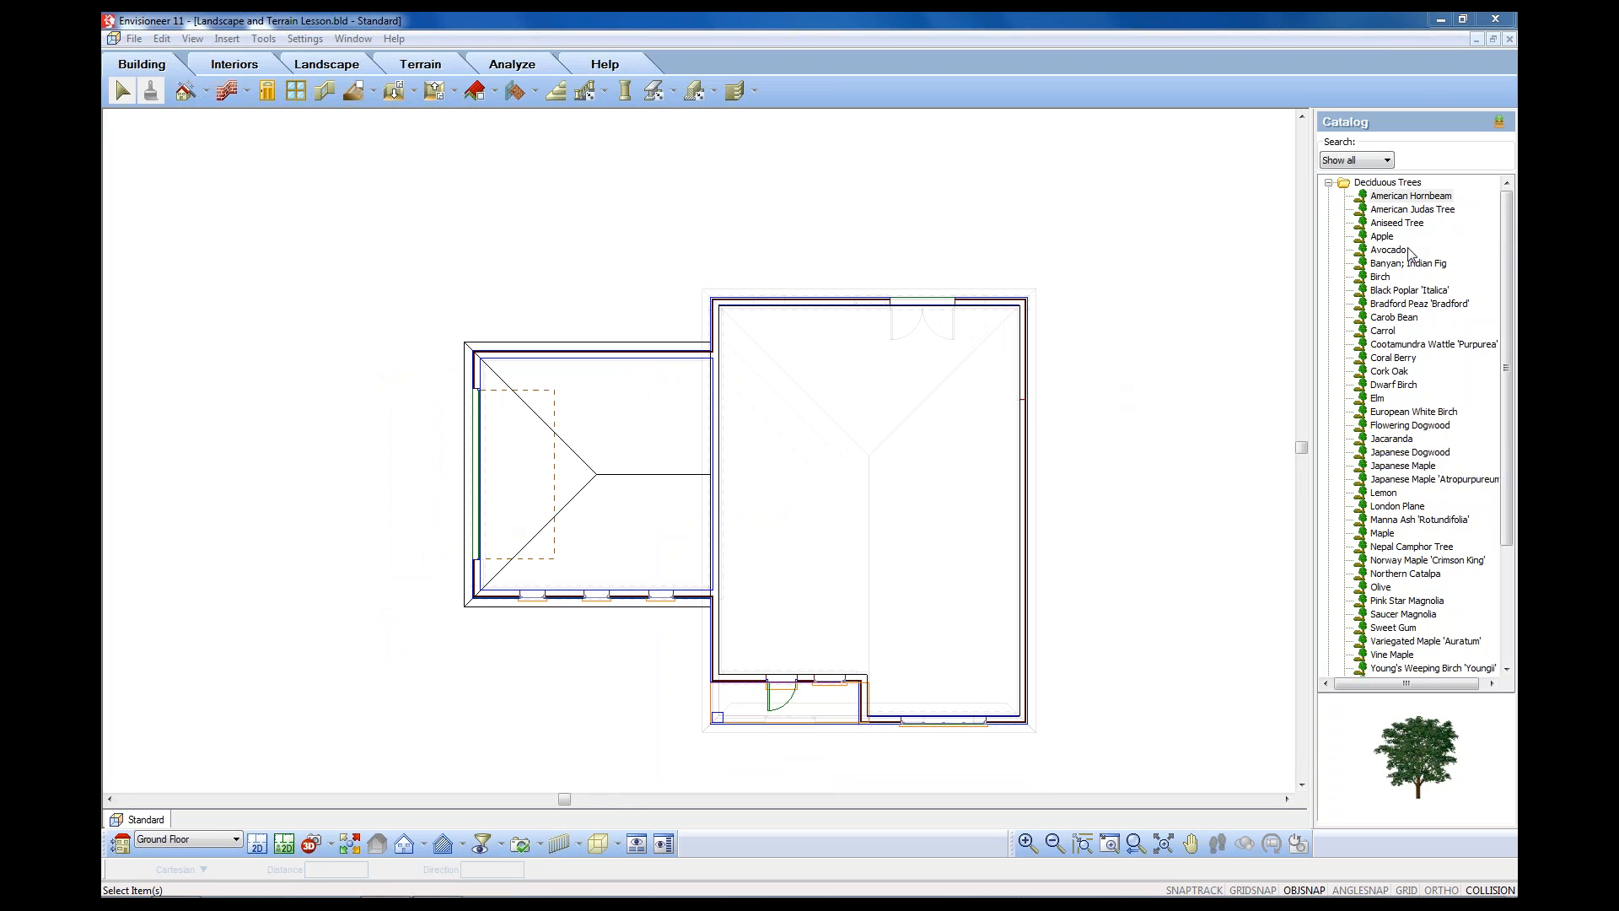
pyautogui.click(420, 65)
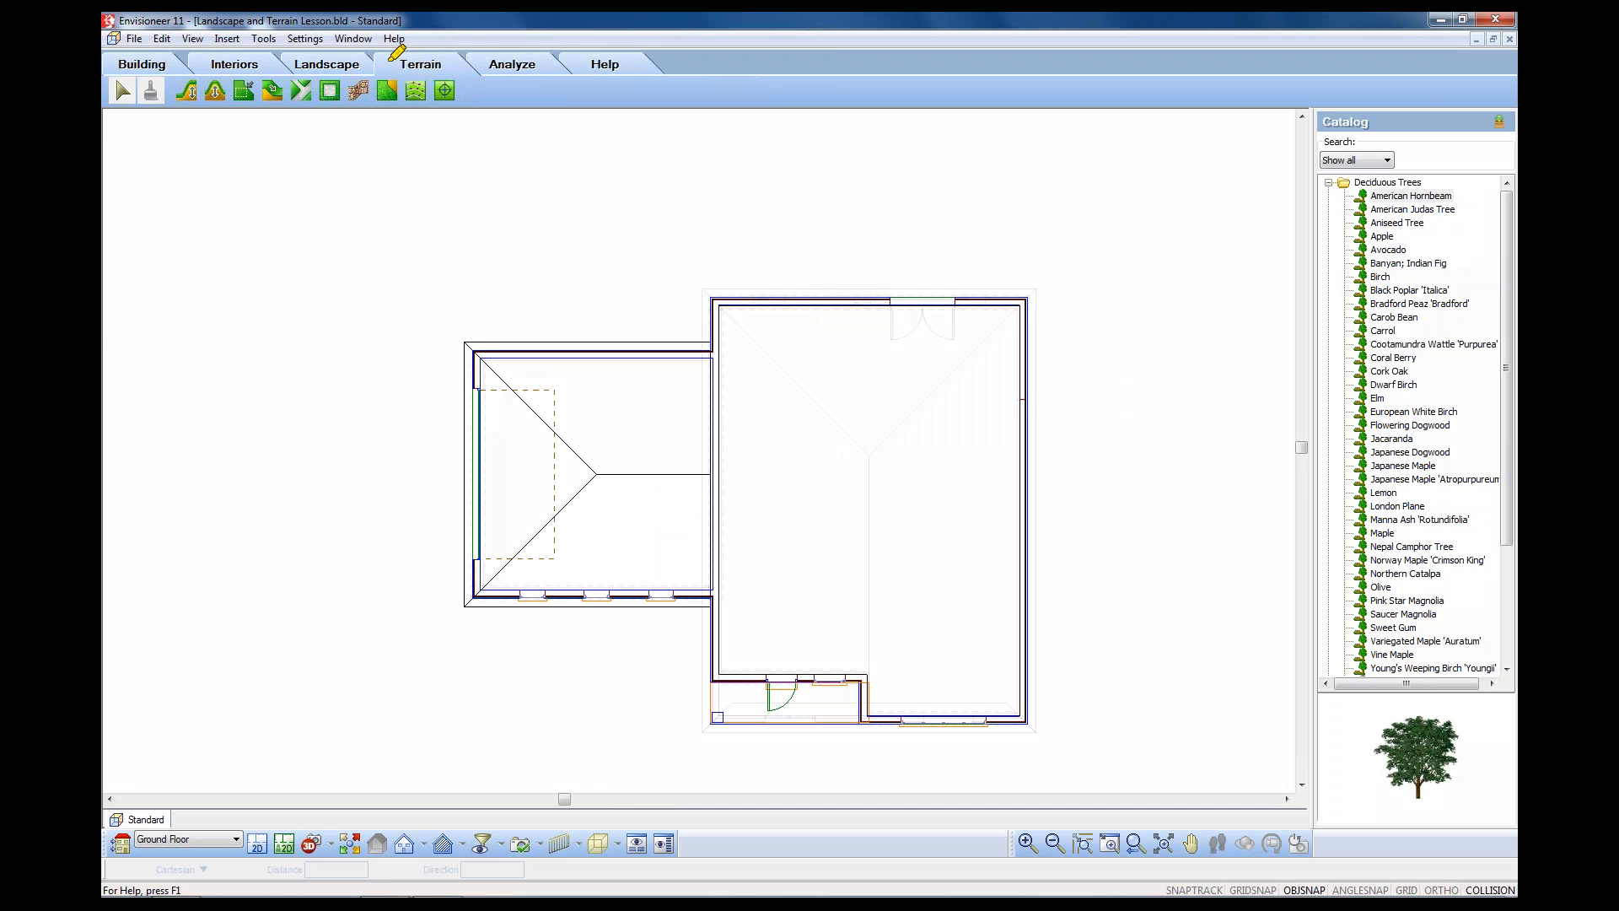
pyautogui.moveTo(384, 63); pyautogui.dragTo(449, 65)
pyautogui.moveTo(319, 56)
pyautogui.mouseDown()
pyautogui.moveTo(362, 65)
pyautogui.moveTo(285, 65)
pyautogui.mouseUp()
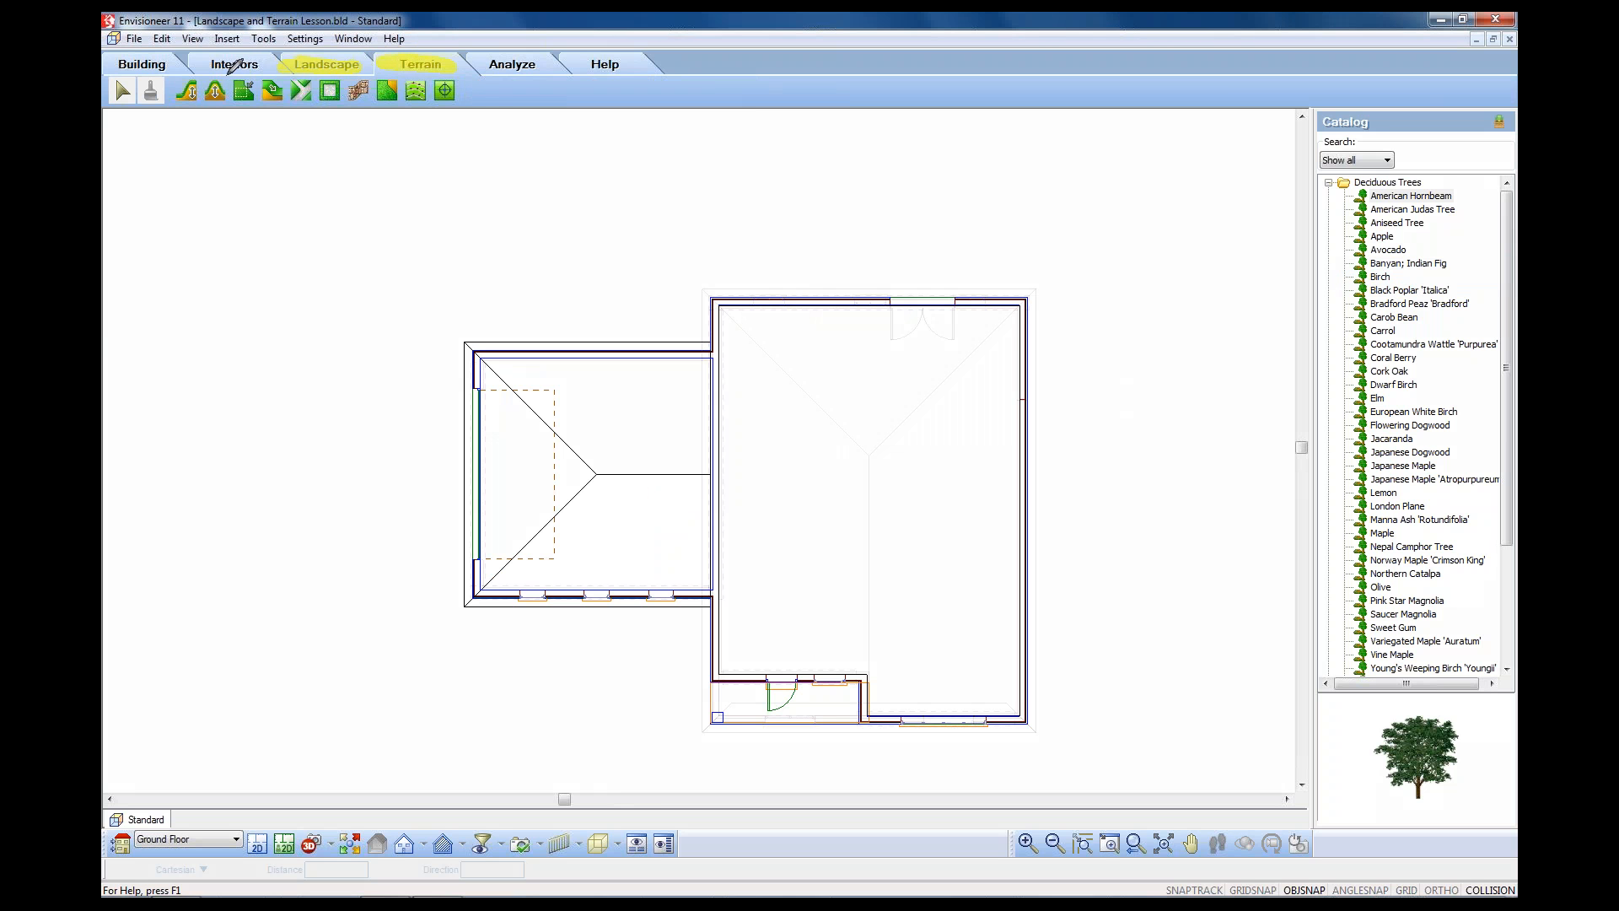
pyautogui.moveTo(241, 81)
pyautogui.mouseDown()
pyautogui.moveTo(226, 97)
pyautogui.moveTo(251, 106)
pyautogui.moveTo(228, 100)
pyautogui.moveTo(233, 72)
pyautogui.moveTo(230, 94)
pyautogui.mouseUp()
pyautogui.click(1365, 264)
pyautogui.moveTo(1024, 300); pyautogui.dragTo(1030, 297)
pyautogui.moveTo(1029, 172); pyautogui.dragTo(1025, 178)
pyautogui.moveTo(818, 163); pyautogui.dragTo(827, 165)
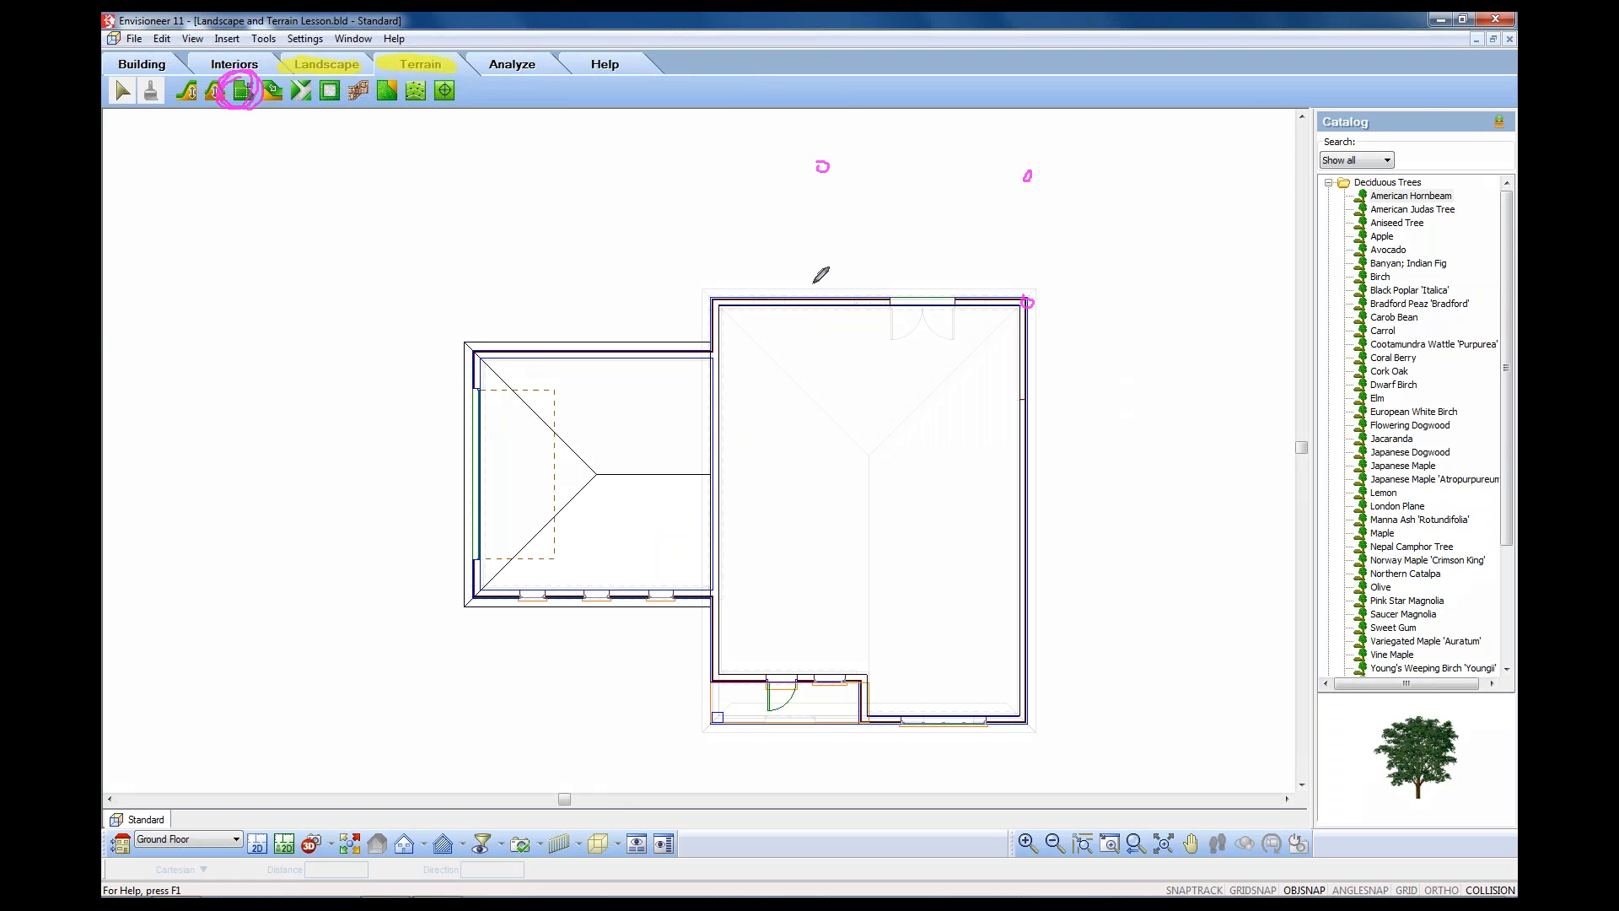
pyautogui.moveTo(814, 289); pyautogui.dragTo(820, 291)
pyautogui.moveTo(833, 187)
pyautogui.mouseDown()
pyautogui.moveTo(856, 172)
pyautogui.moveTo(849, 250)
pyautogui.mouseUp()
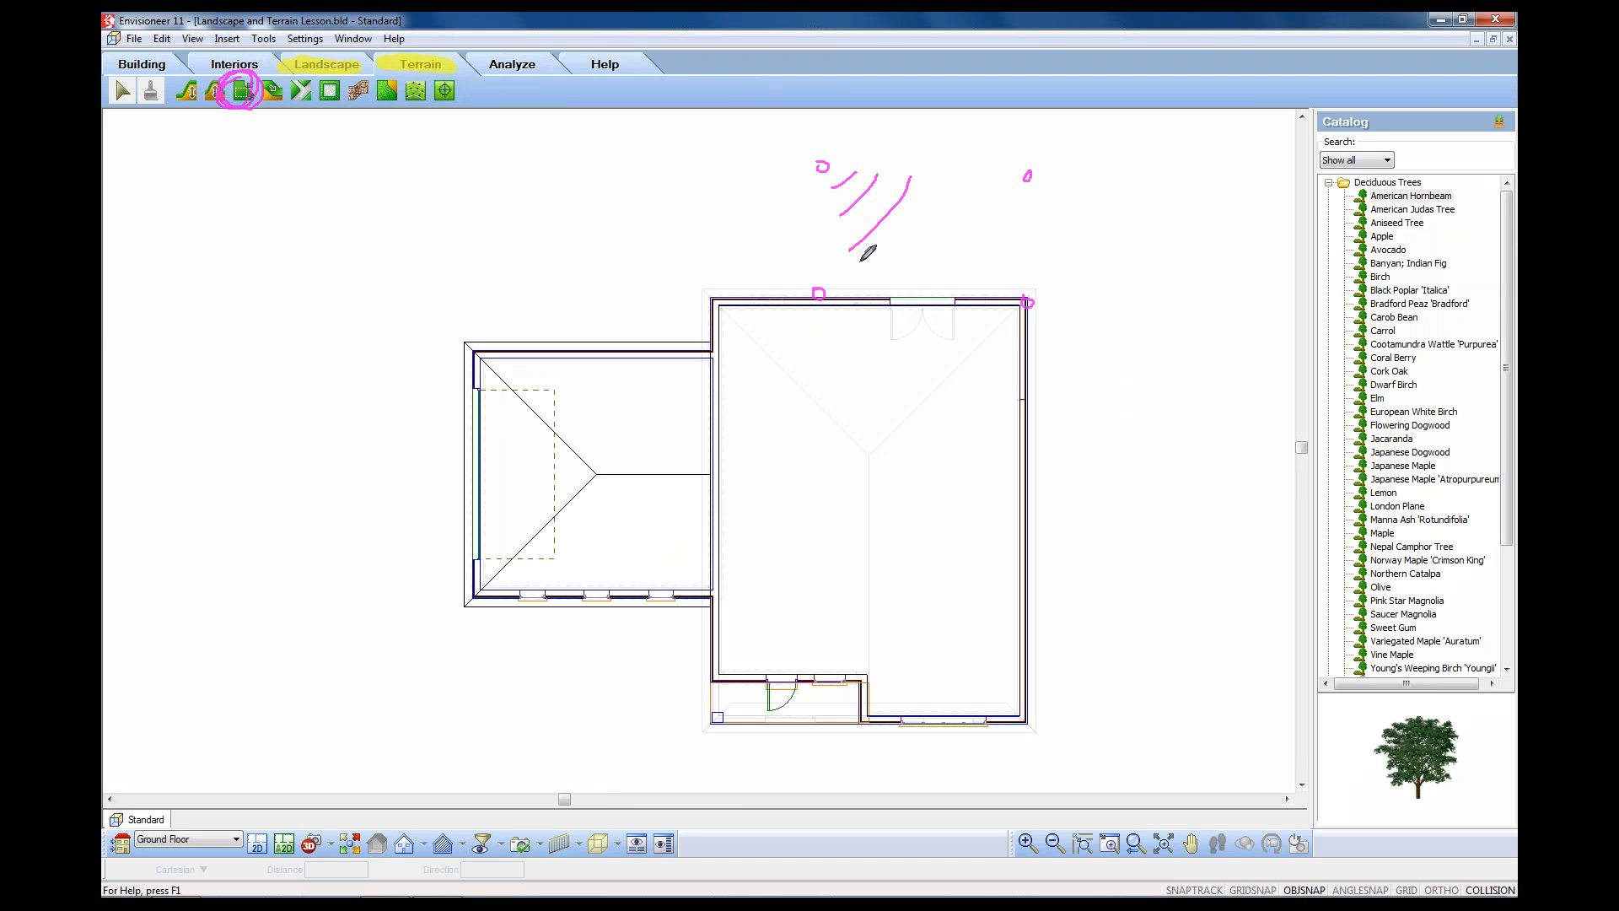
pyautogui.moveTo(930, 189); pyautogui.dragTo(862, 262)
pyautogui.click(936, 274)
pyautogui.moveTo(989, 189)
pyautogui.mouseDown()
pyautogui.moveTo(887, 261)
pyautogui.moveTo(937, 274)
pyautogui.mouseUp()
pyautogui.moveTo(1018, 229)
pyautogui.mouseDown()
pyautogui.moveTo(973, 271)
pyautogui.moveTo(995, 285)
pyautogui.mouseUp()
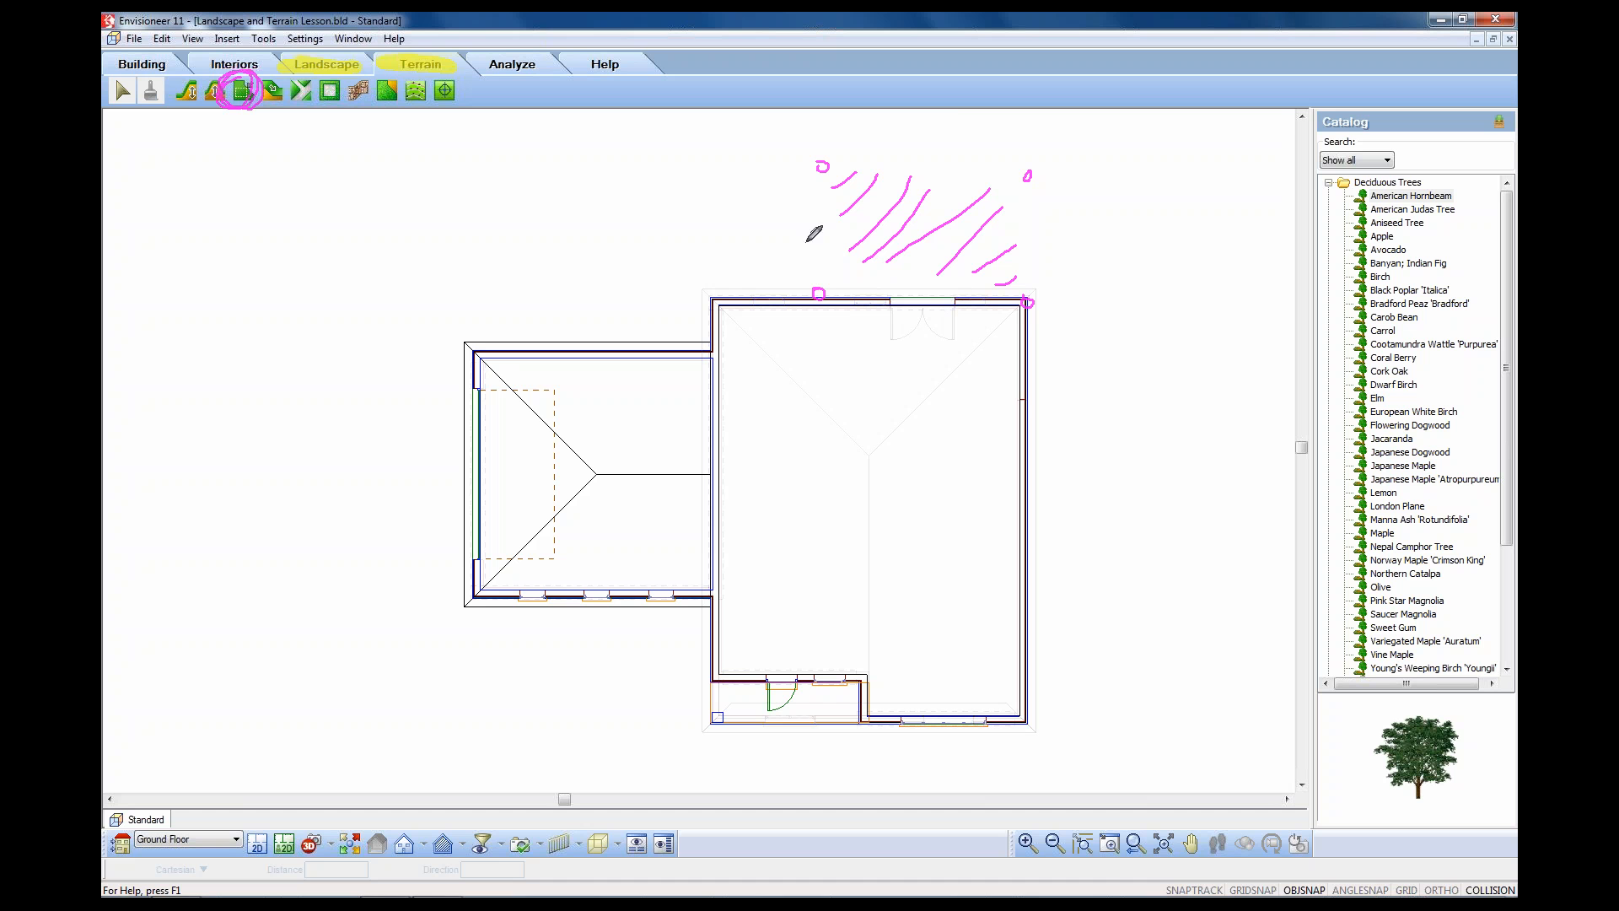
pyautogui.moveTo(704, 233)
pyautogui.mouseDown()
pyautogui.moveTo(803, 245)
pyautogui.moveTo(729, 167)
pyautogui.mouseUp()
pyautogui.moveTo(854, 124); pyautogui.dragTo(852, 155)
pyautogui.moveTo(944, 123); pyautogui.dragTo(933, 154)
pyautogui.moveTo(1057, 215); pyautogui.dragTo(1164, 222)
pyautogui.moveTo(1073, 260); pyautogui.dragTo(1126, 272)
pyautogui.moveTo(1053, 310); pyautogui.dragTo(1059, 384)
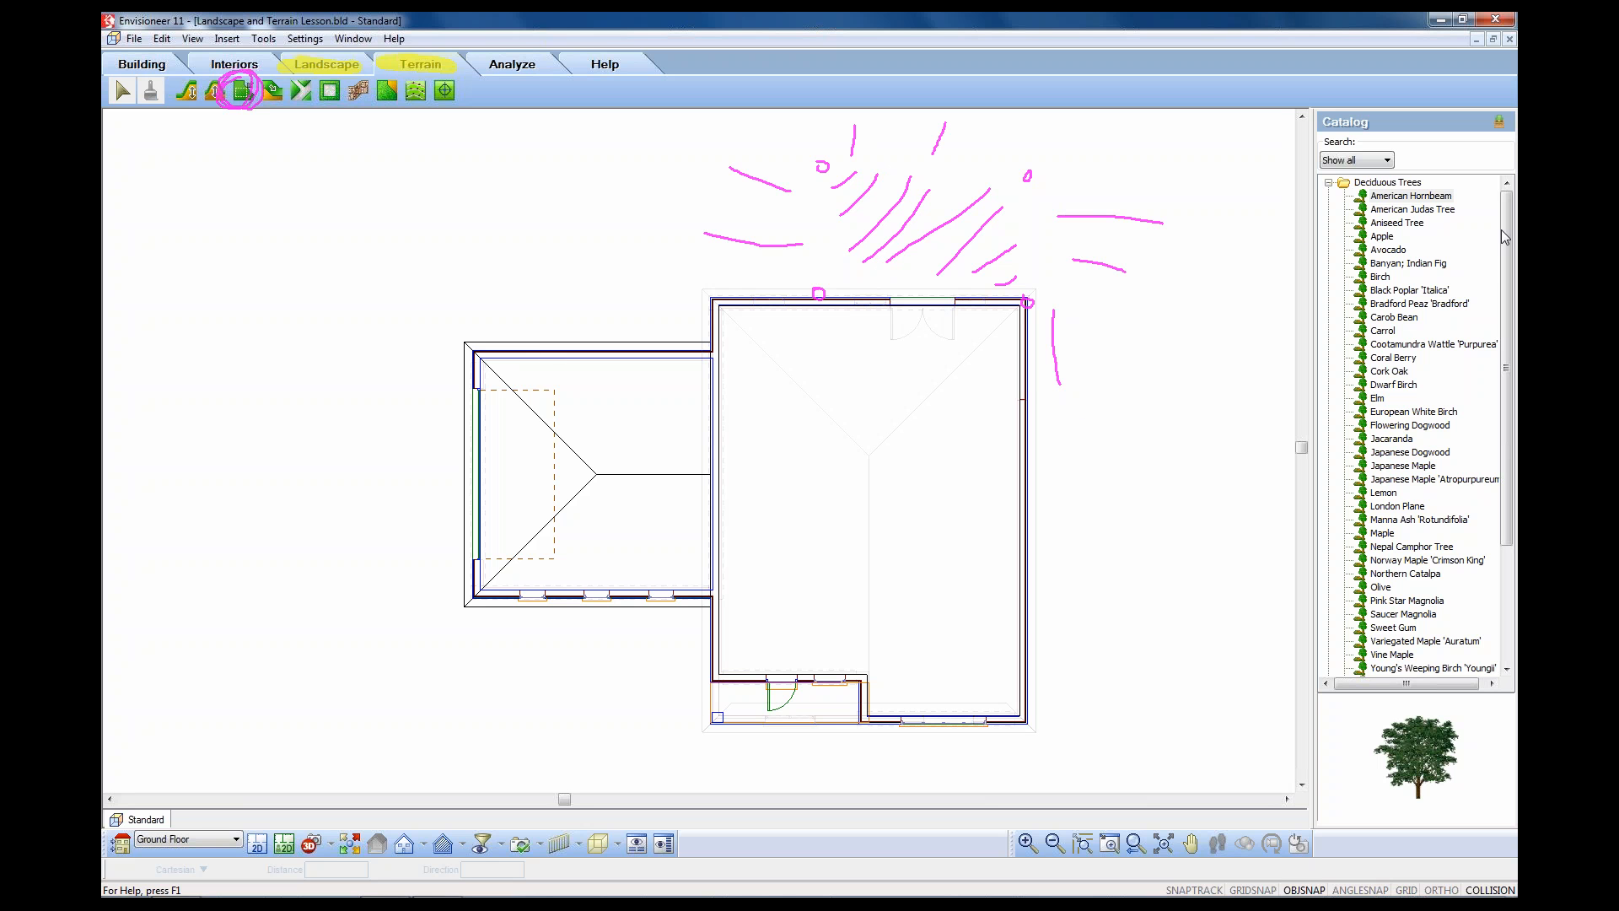
pyautogui.click(1392, 334)
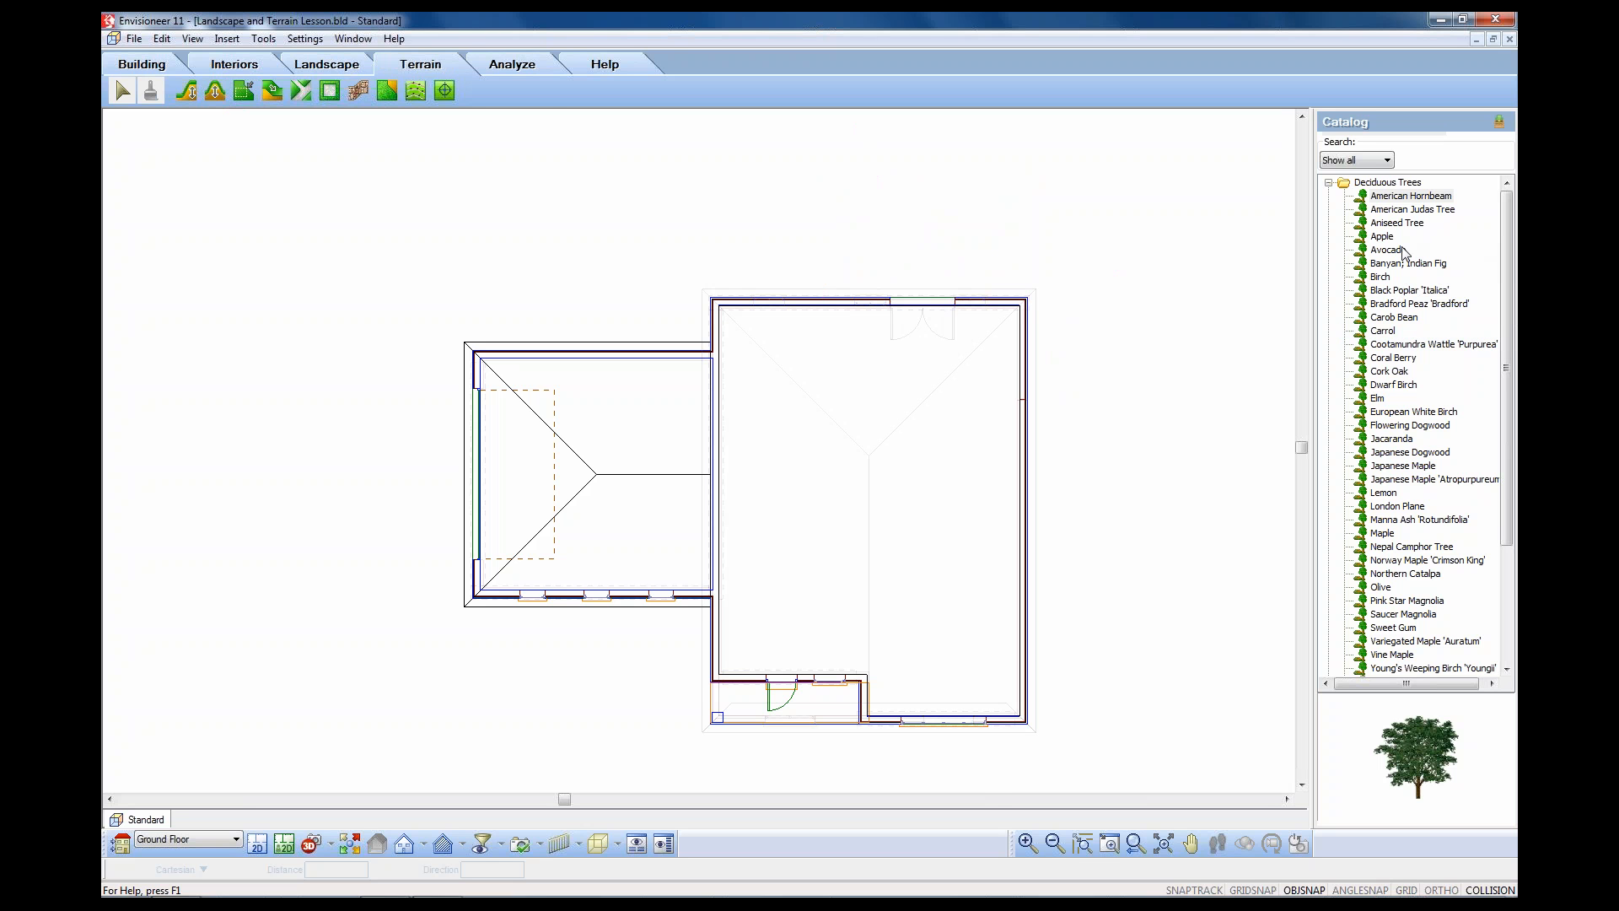
# - Set up a terrain plateau with a height of -8'-0" and a zenith just below the flattest setting
pyautogui.click(242, 90)
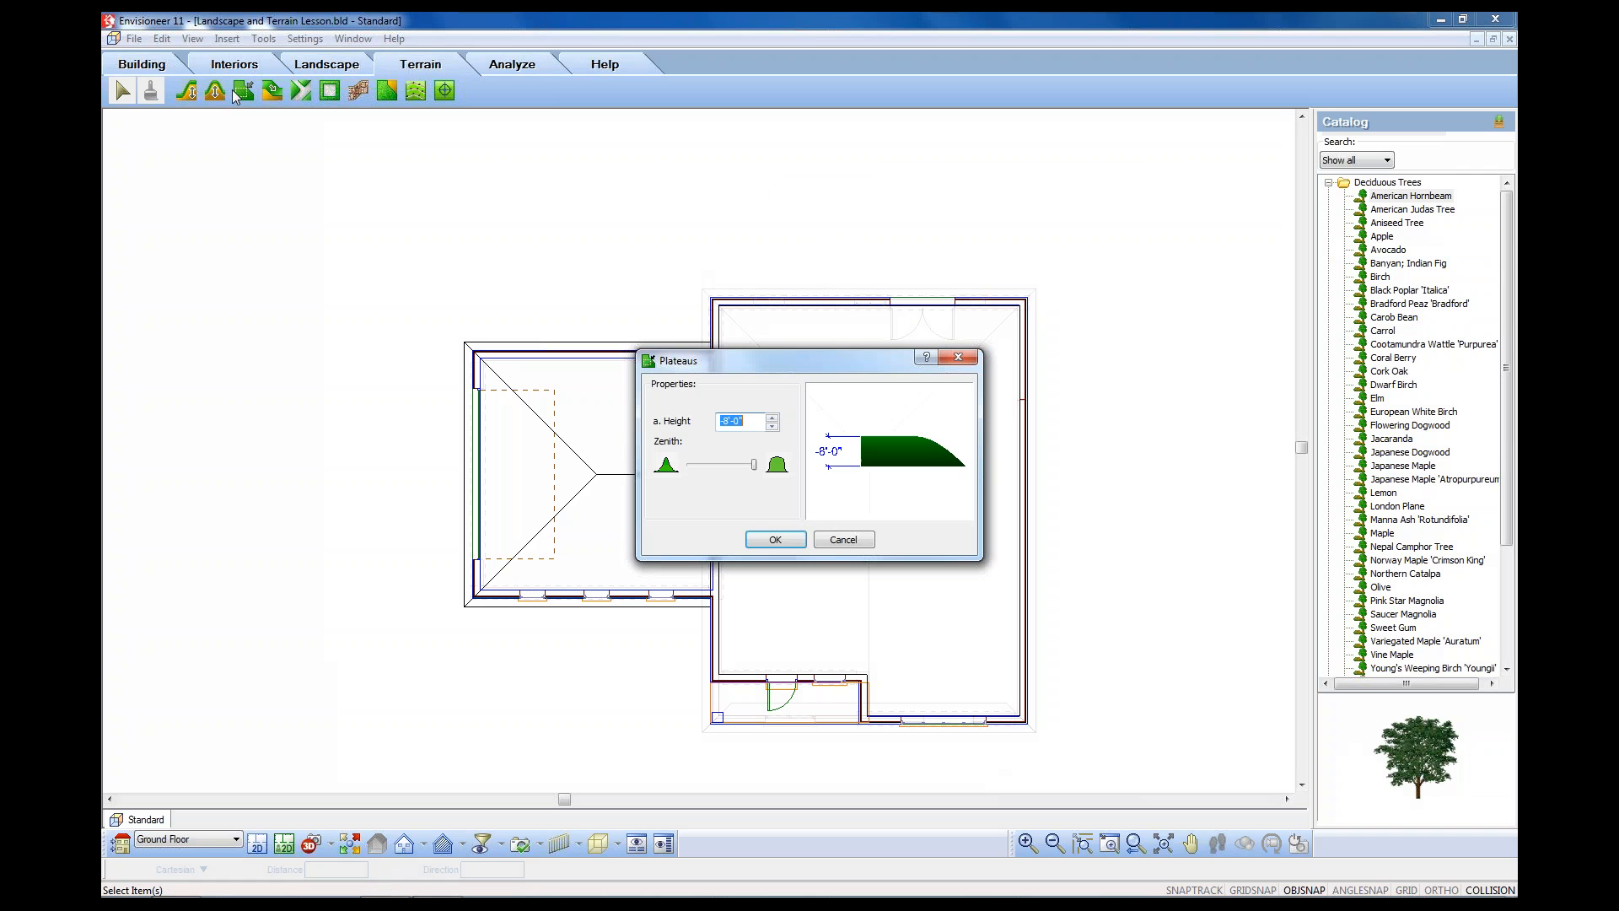
pyautogui.click(741, 426)
pyautogui.moveTo(754, 467); pyautogui.dragTo(704, 470)
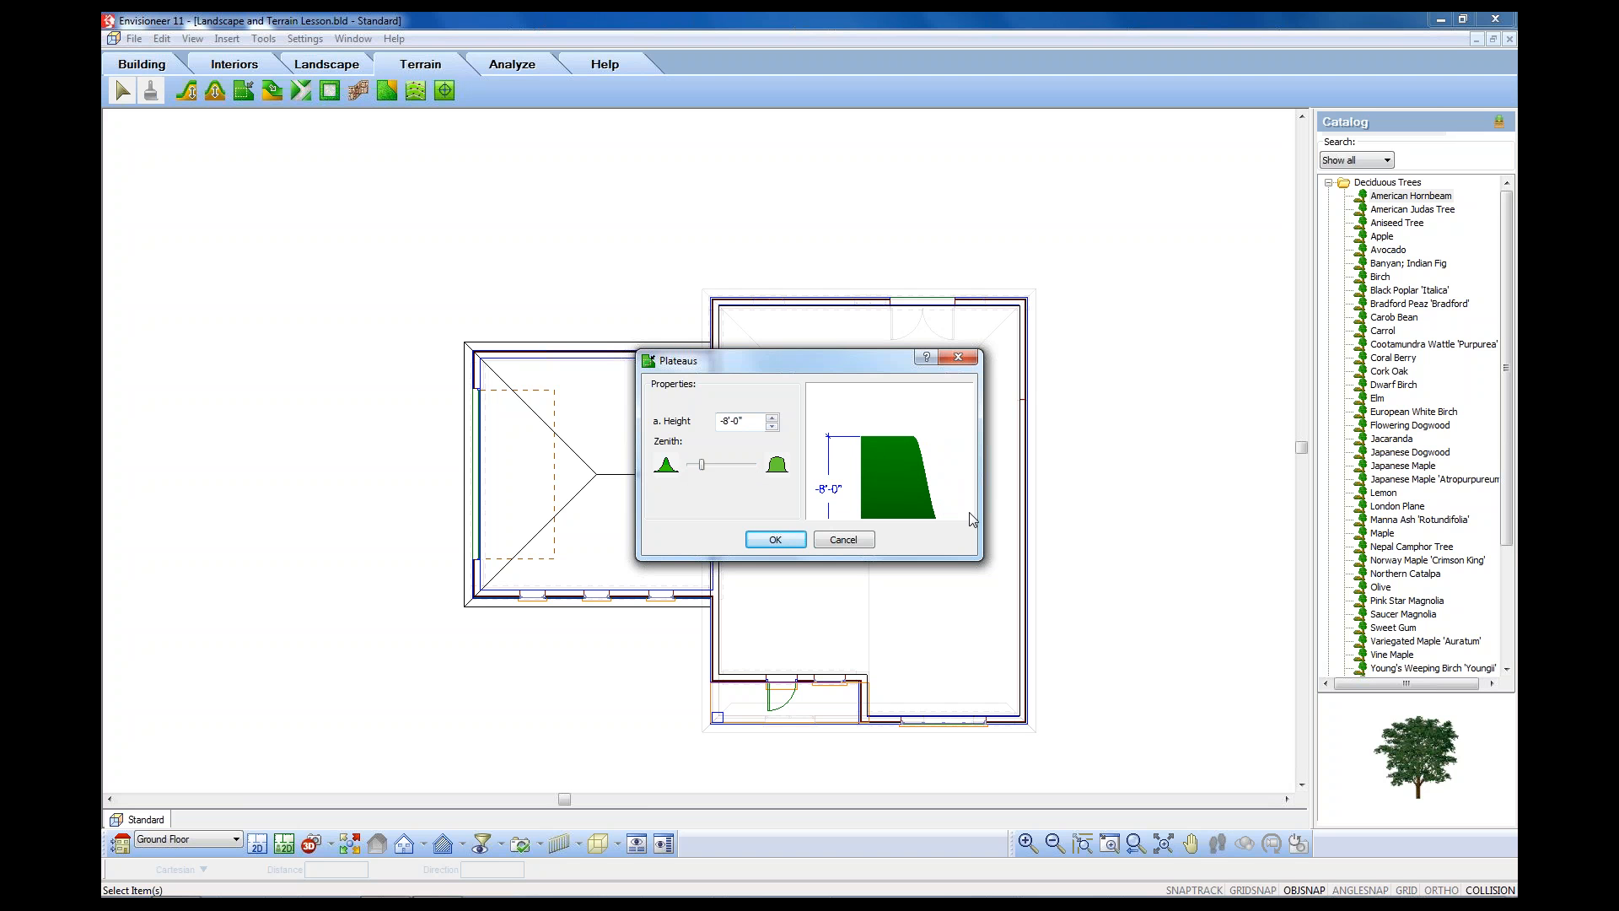
pyautogui.moveTo(701, 464); pyautogui.dragTo(681, 482)
pyautogui.moveTo(690, 466); pyautogui.dragTo(759, 481)
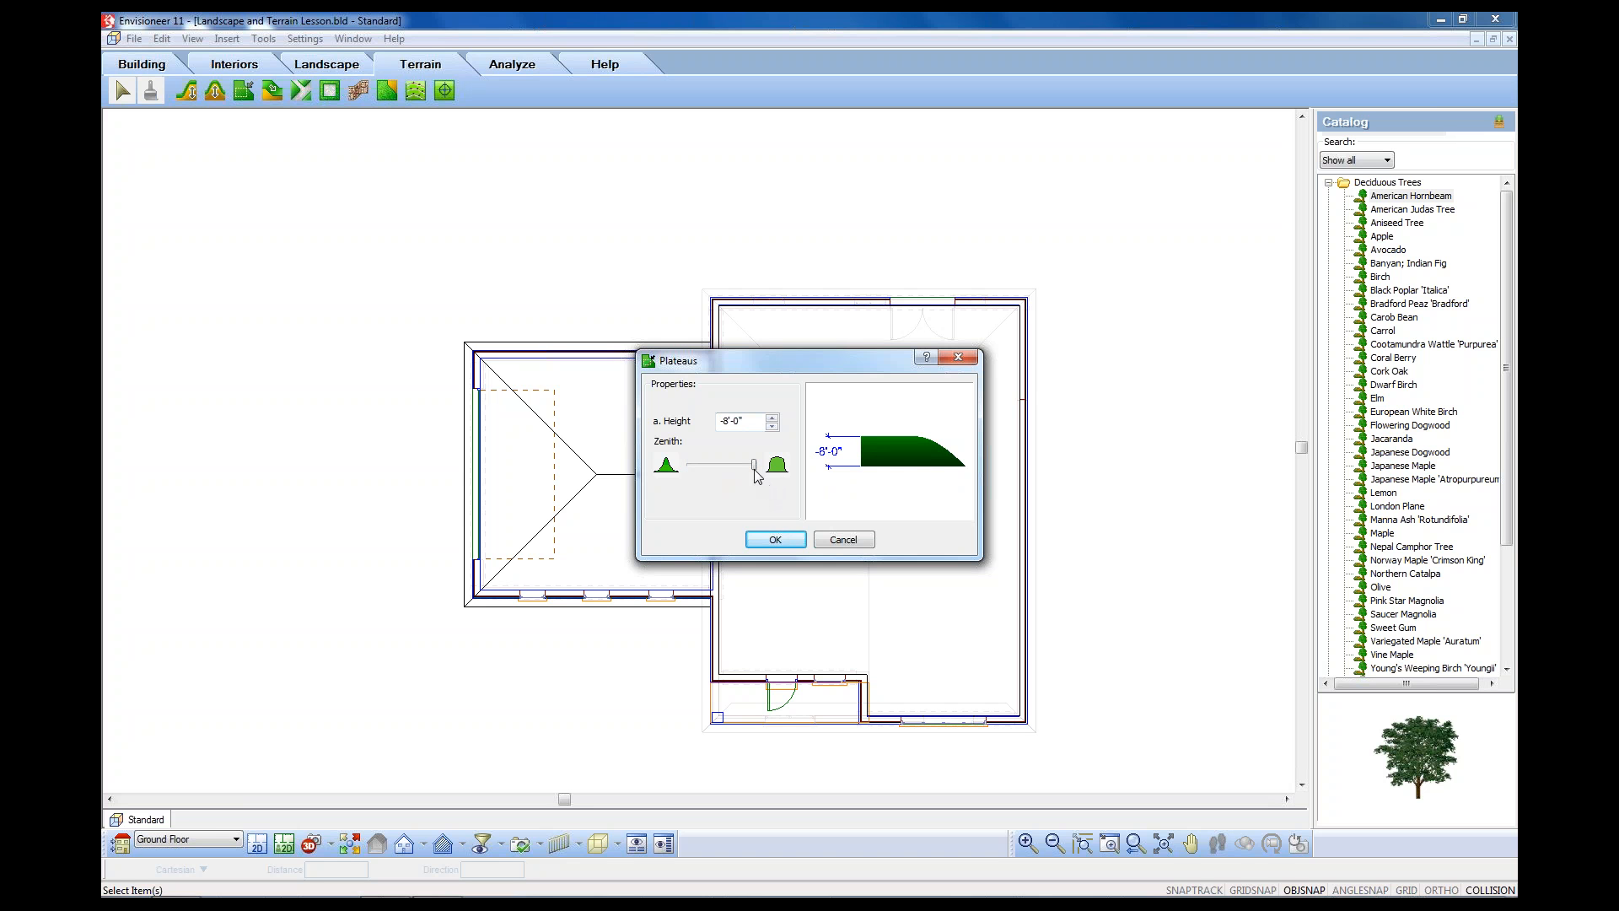
pyautogui.moveTo(757, 476); pyautogui.dragTo(751, 478)
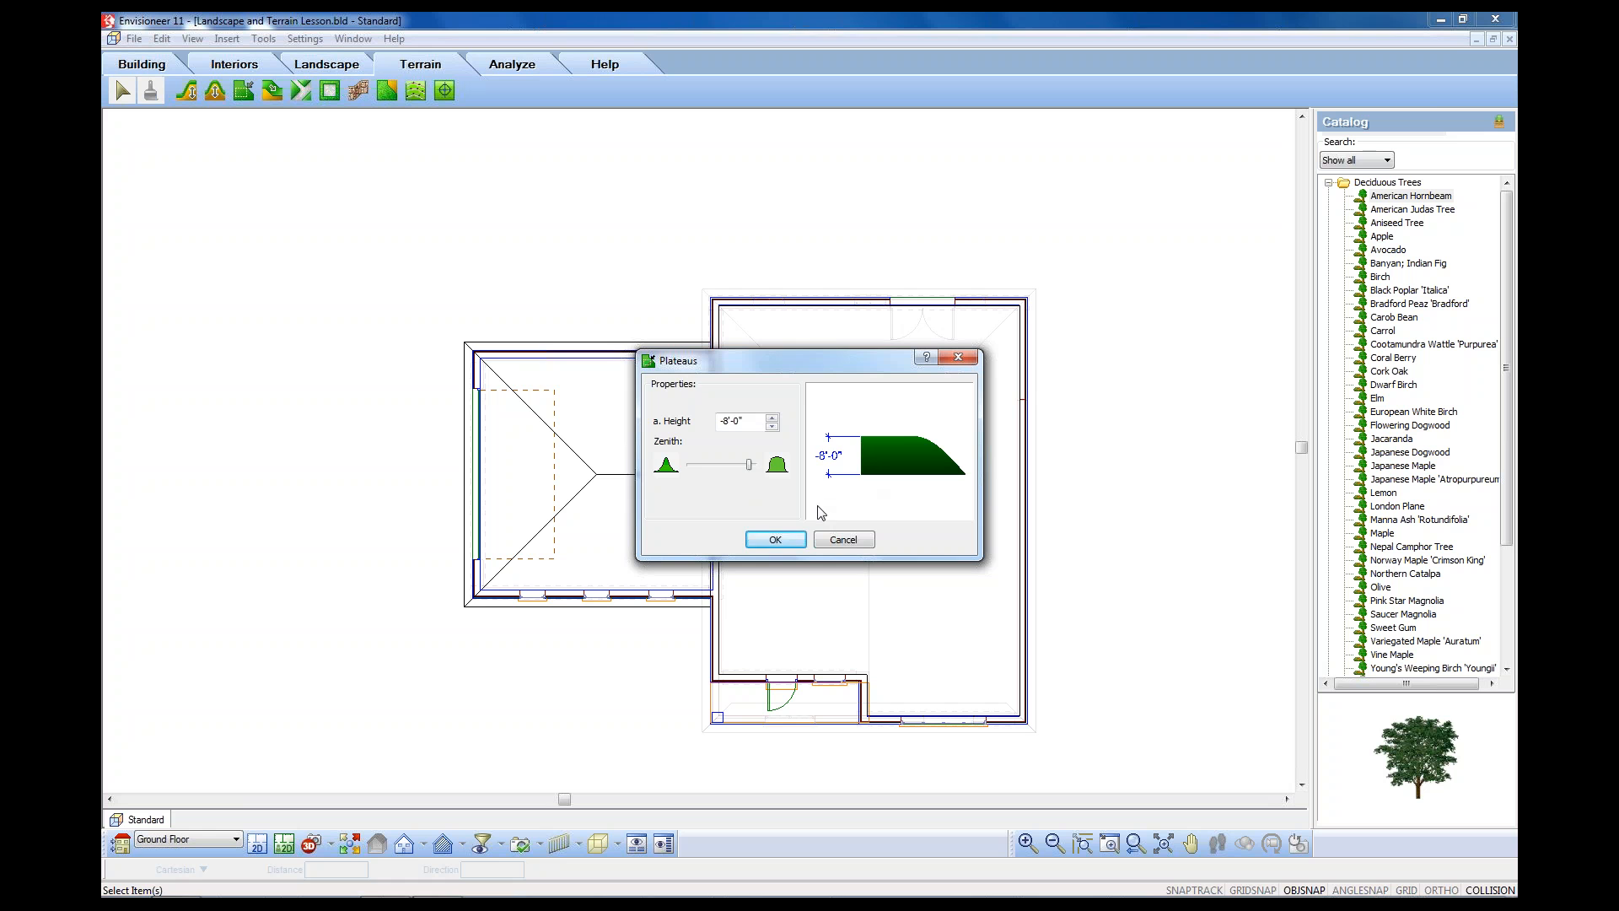
pyautogui.click(776, 541)
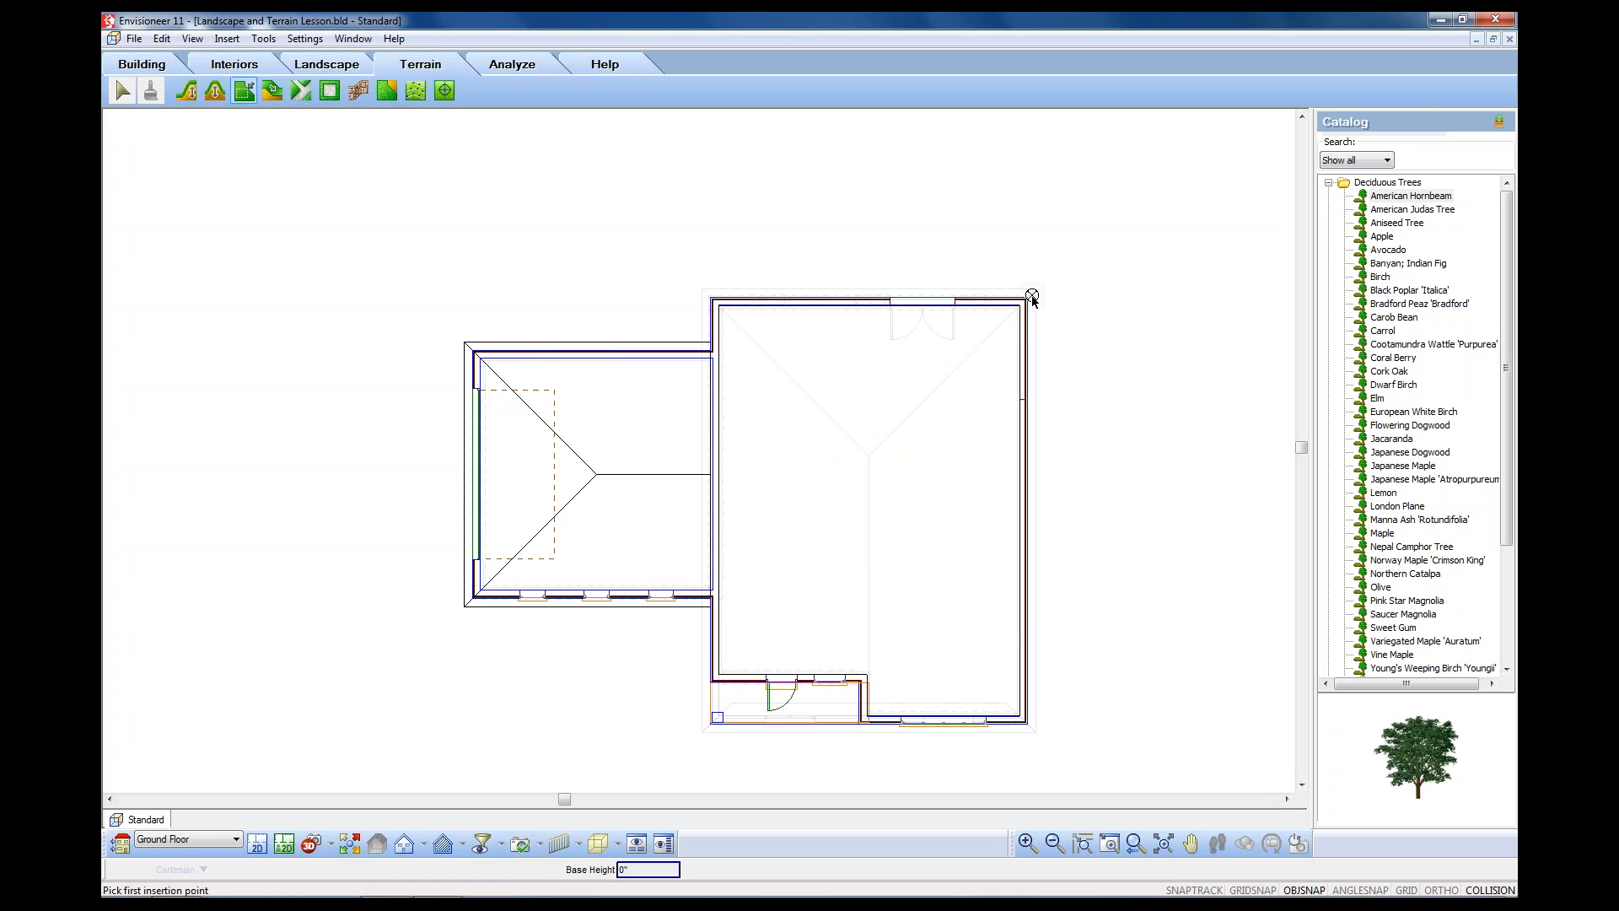
# - Draw the four-cornered plateau behind the house, about 15'-6" deep, starting at the rear corner farthest from the garage and ending along the rear wall
pyautogui.click(1025, 298)
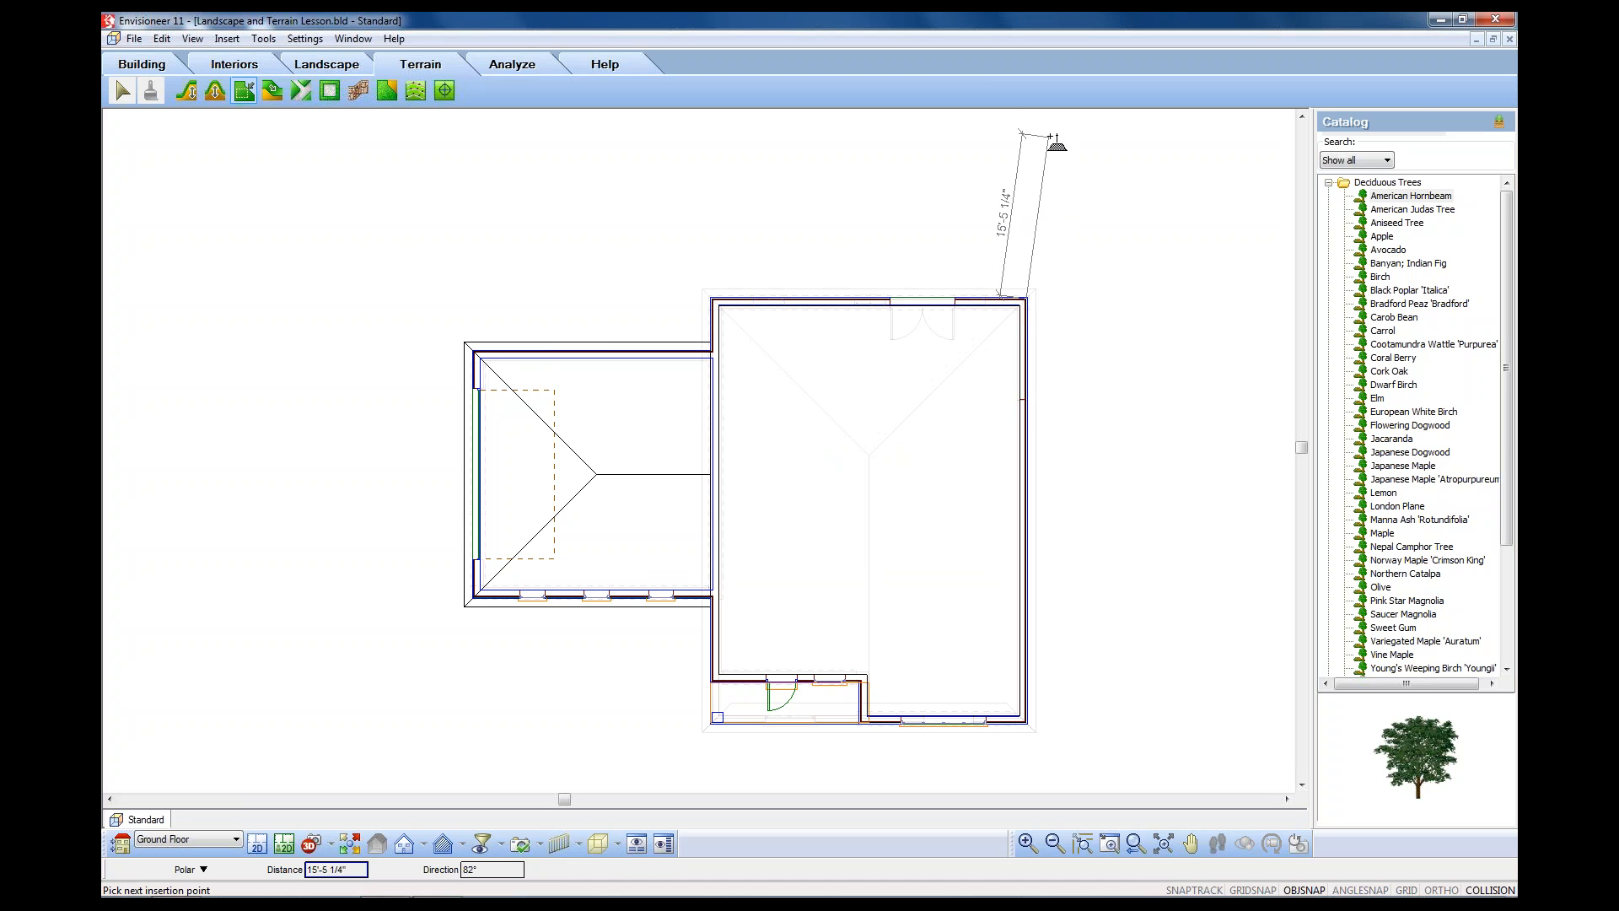
pyautogui.click(1051, 136)
pyautogui.click(739, 131)
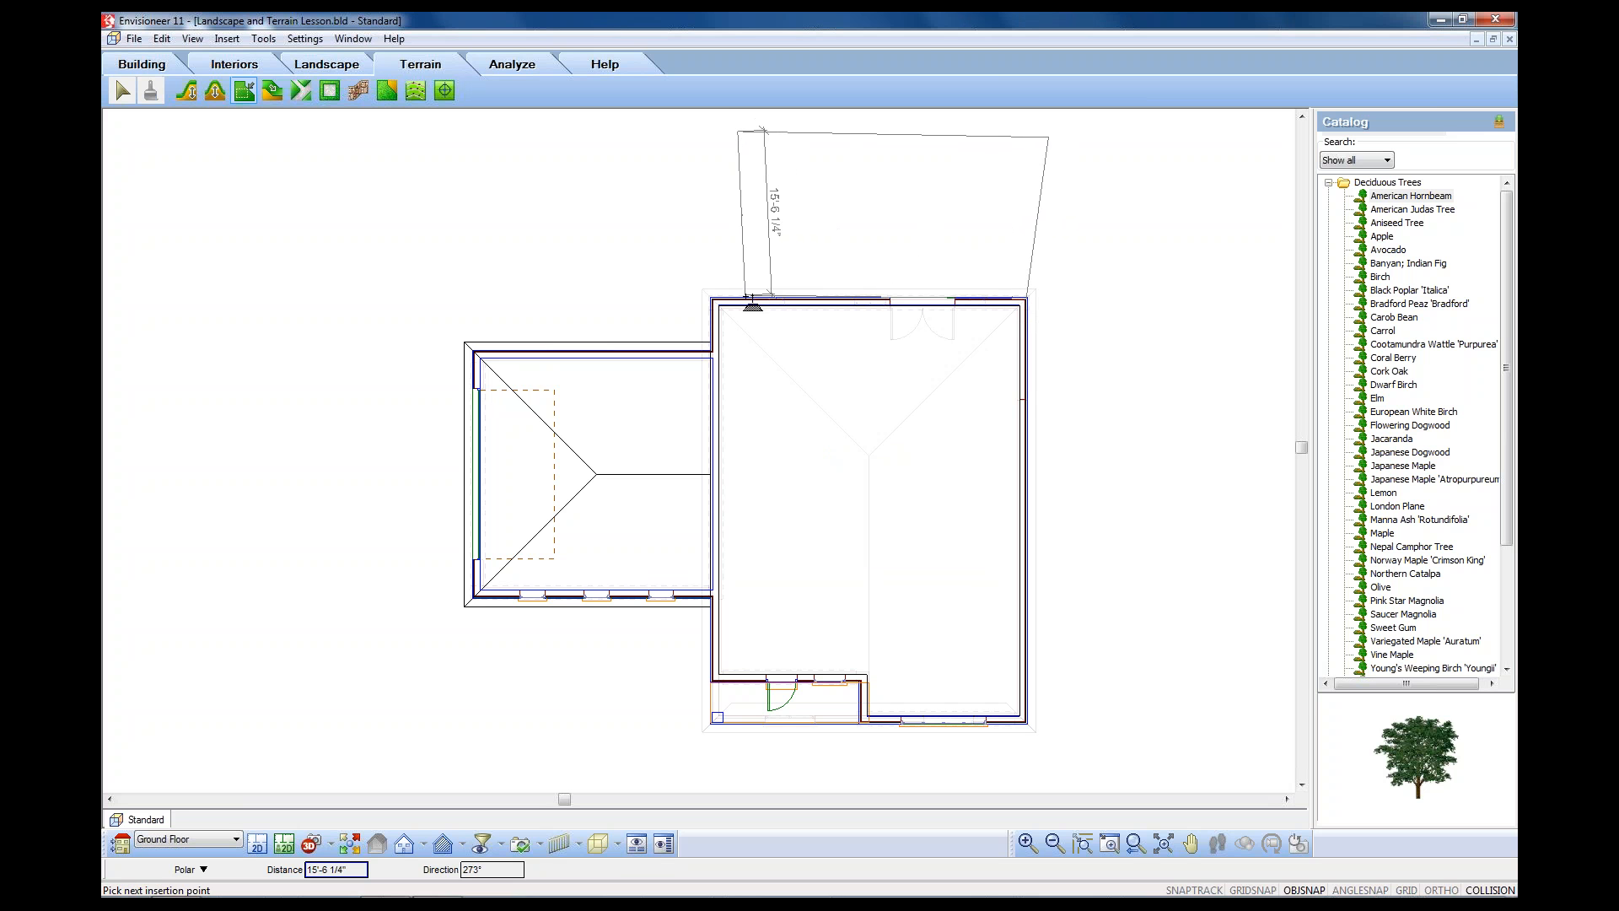
pyautogui.click(748, 296)
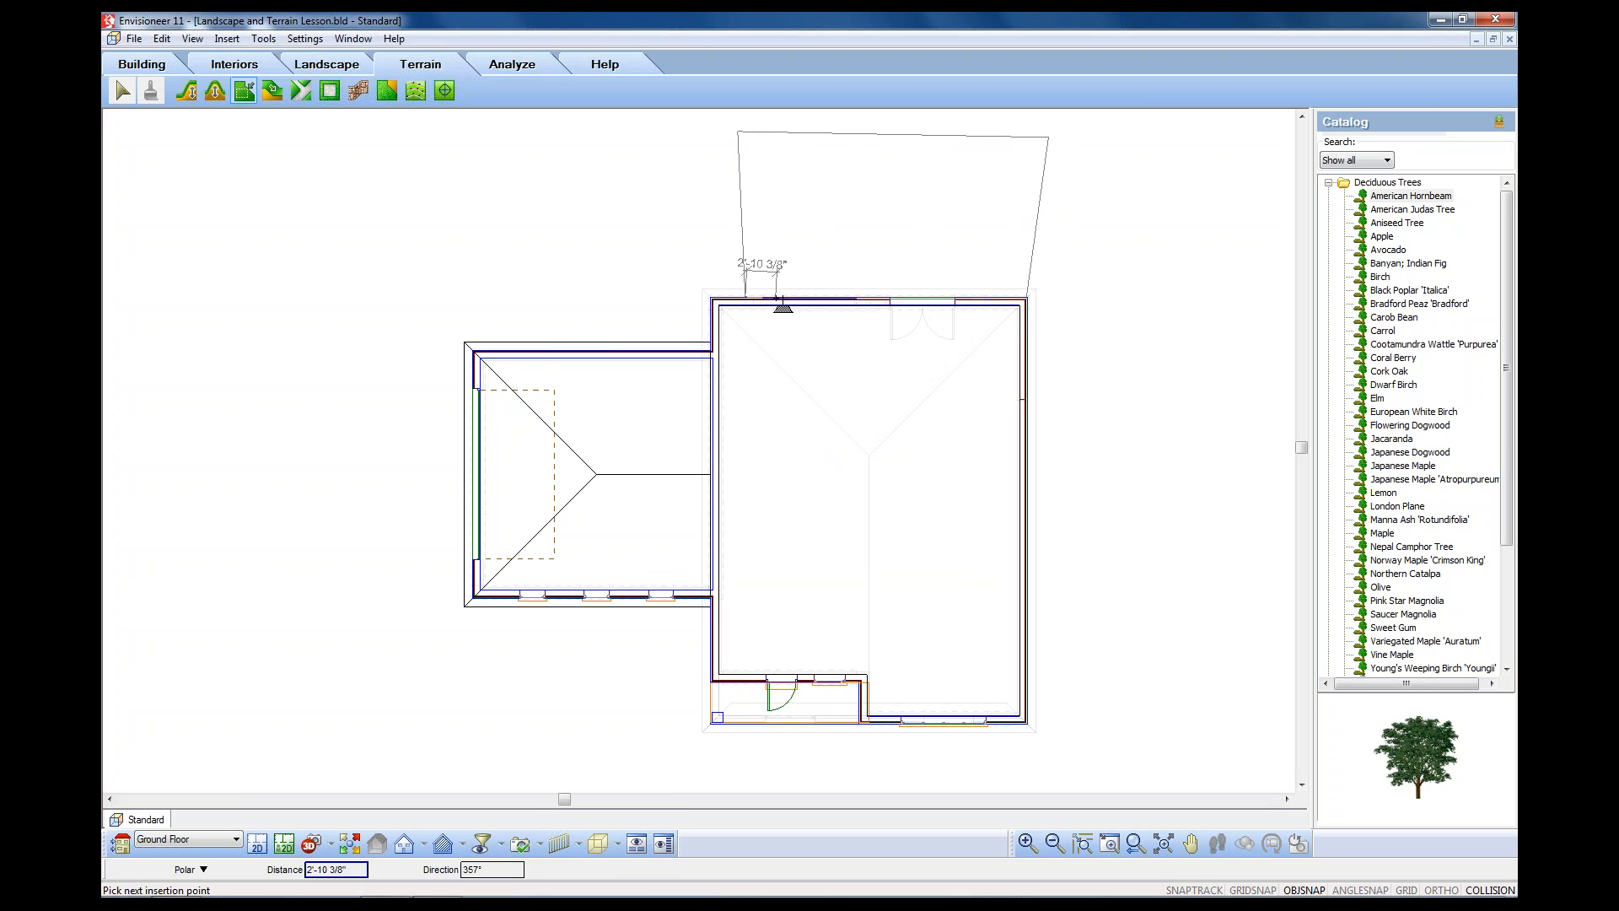
pyautogui.rightClick(796, 287)
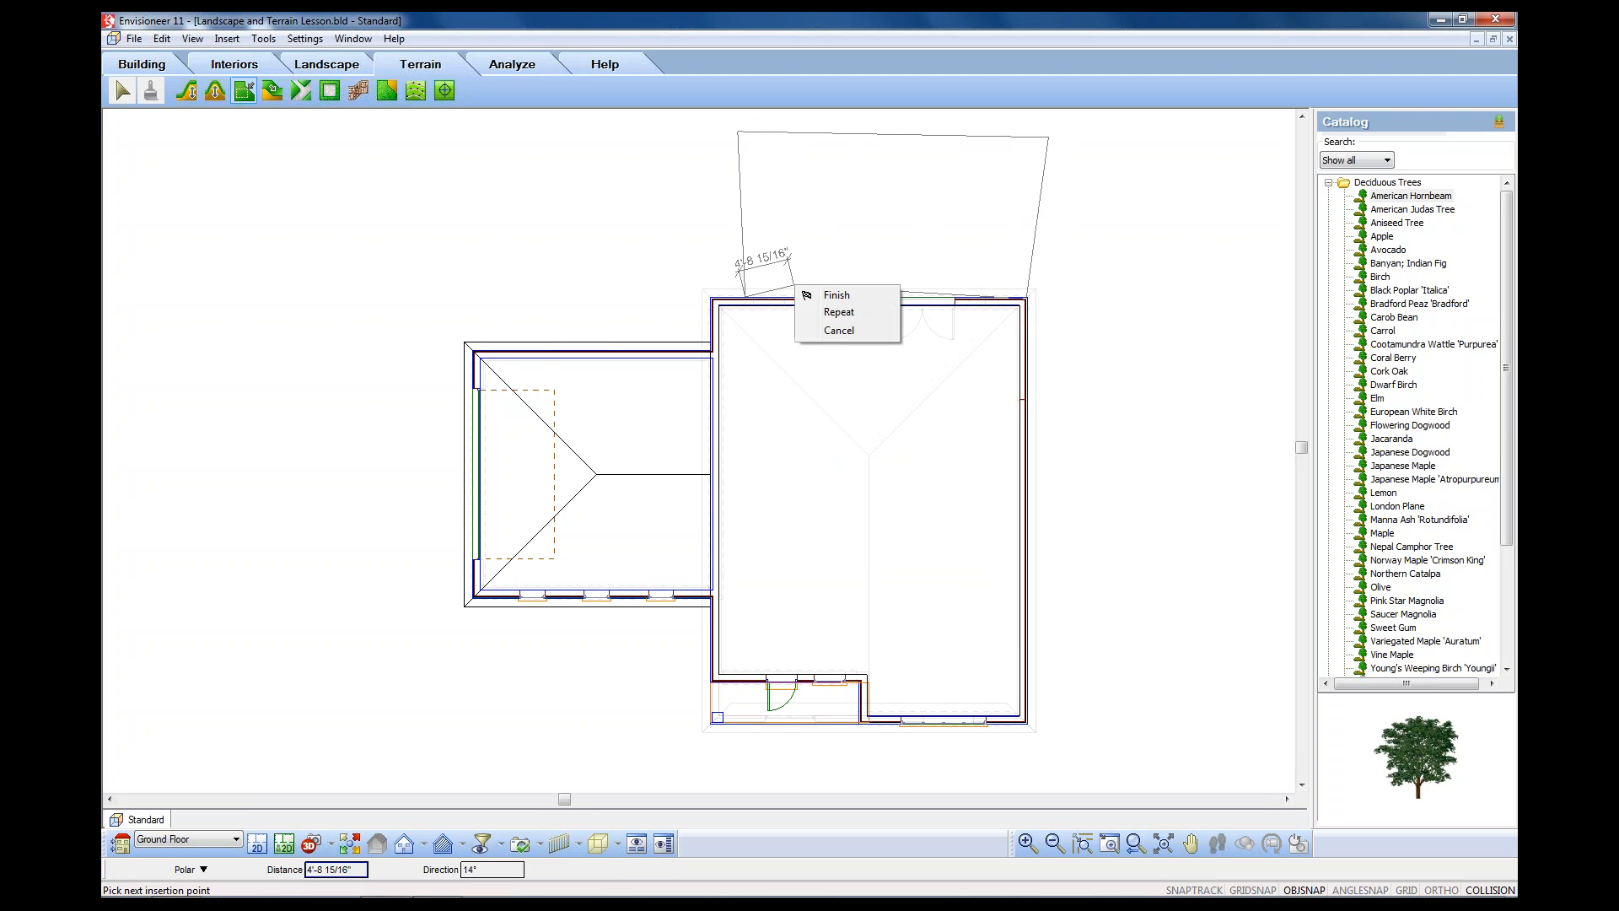
pyautogui.click(834, 301)
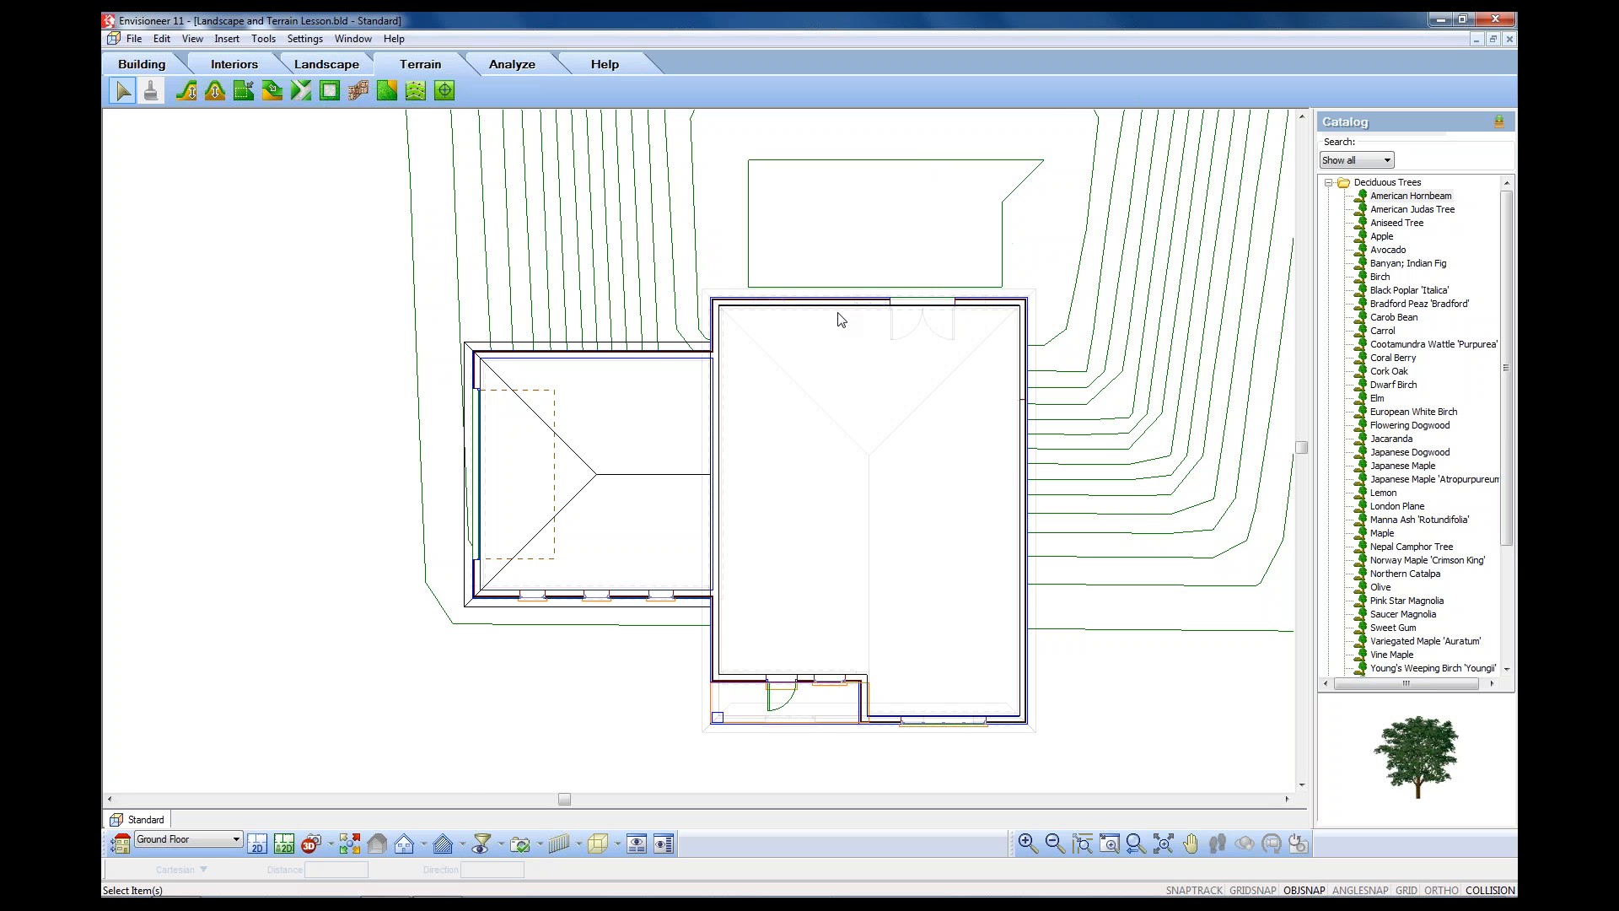
# - Examine the plateau's contours in plan and the lowered ground around the rear patio doors and garage in 3D
pyautogui.scroll(-1, 841, 319)
pyautogui.scroll(-1, 843, 371)
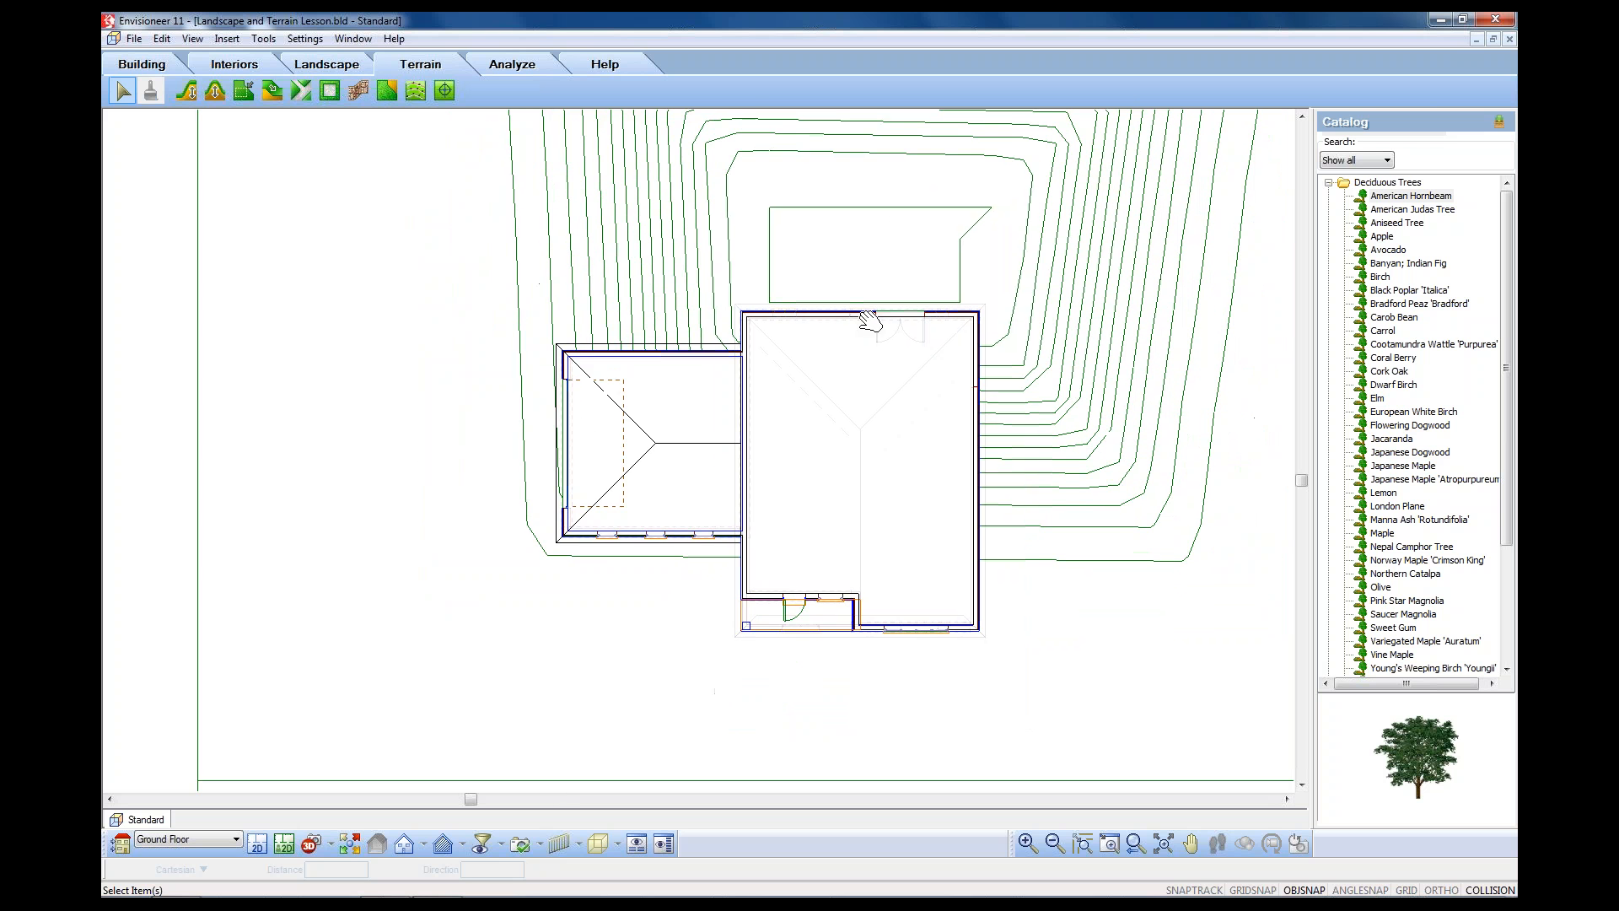
pyautogui.moveTo(843, 371); pyautogui.dragTo(812, 429, button='middle')
pyautogui.scroll(-1, 833, 377)
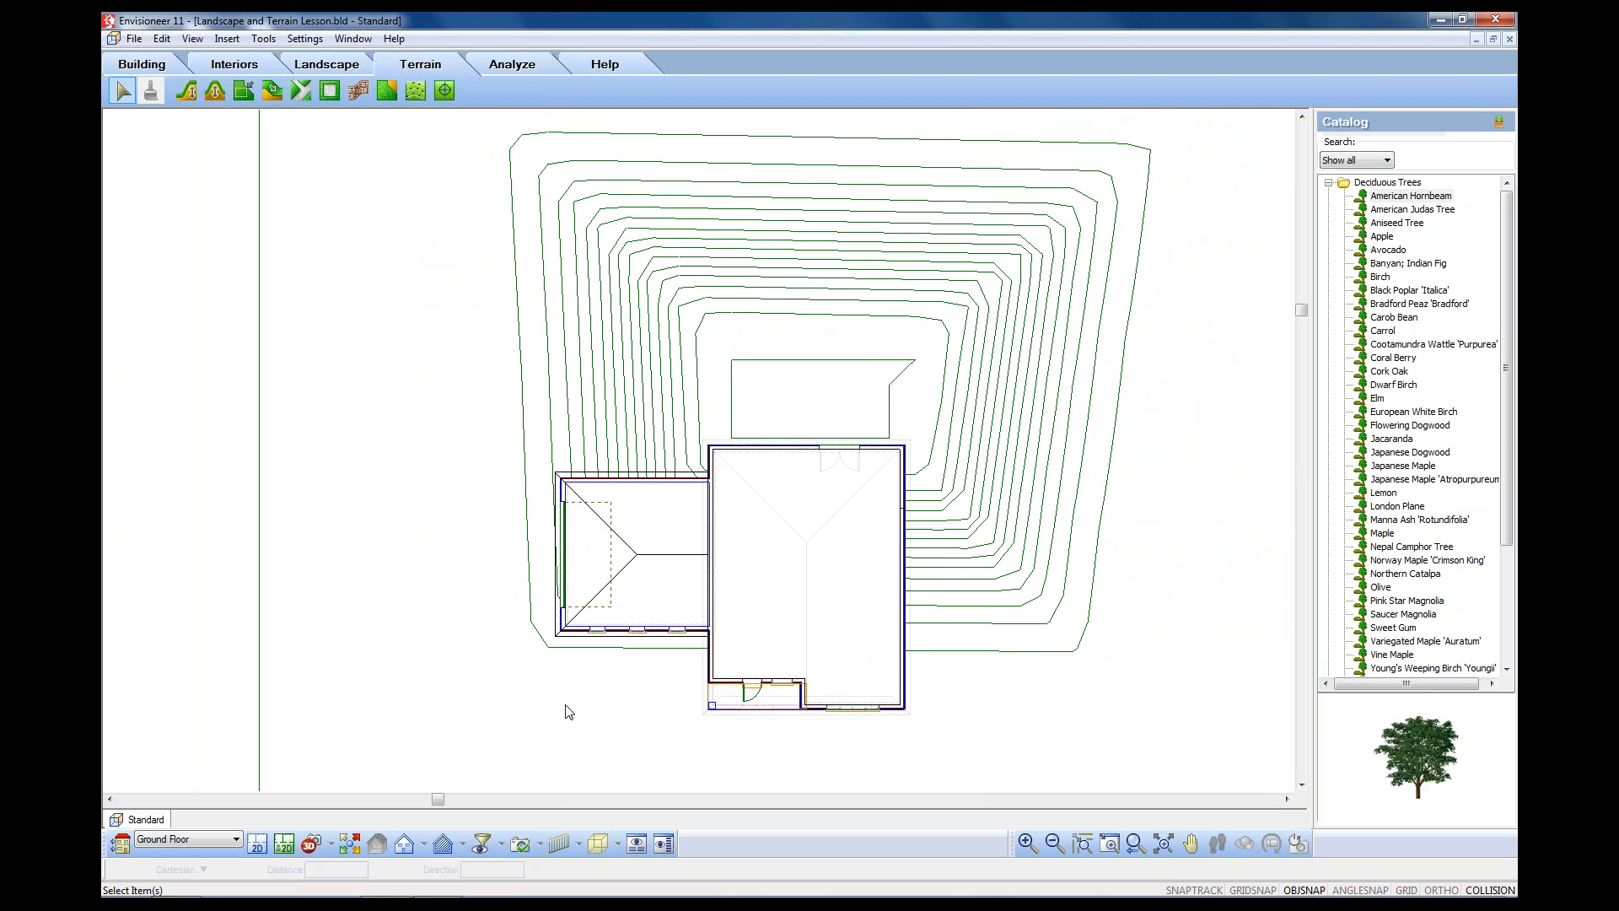
pyautogui.click(350, 843)
pyautogui.click(779, 418)
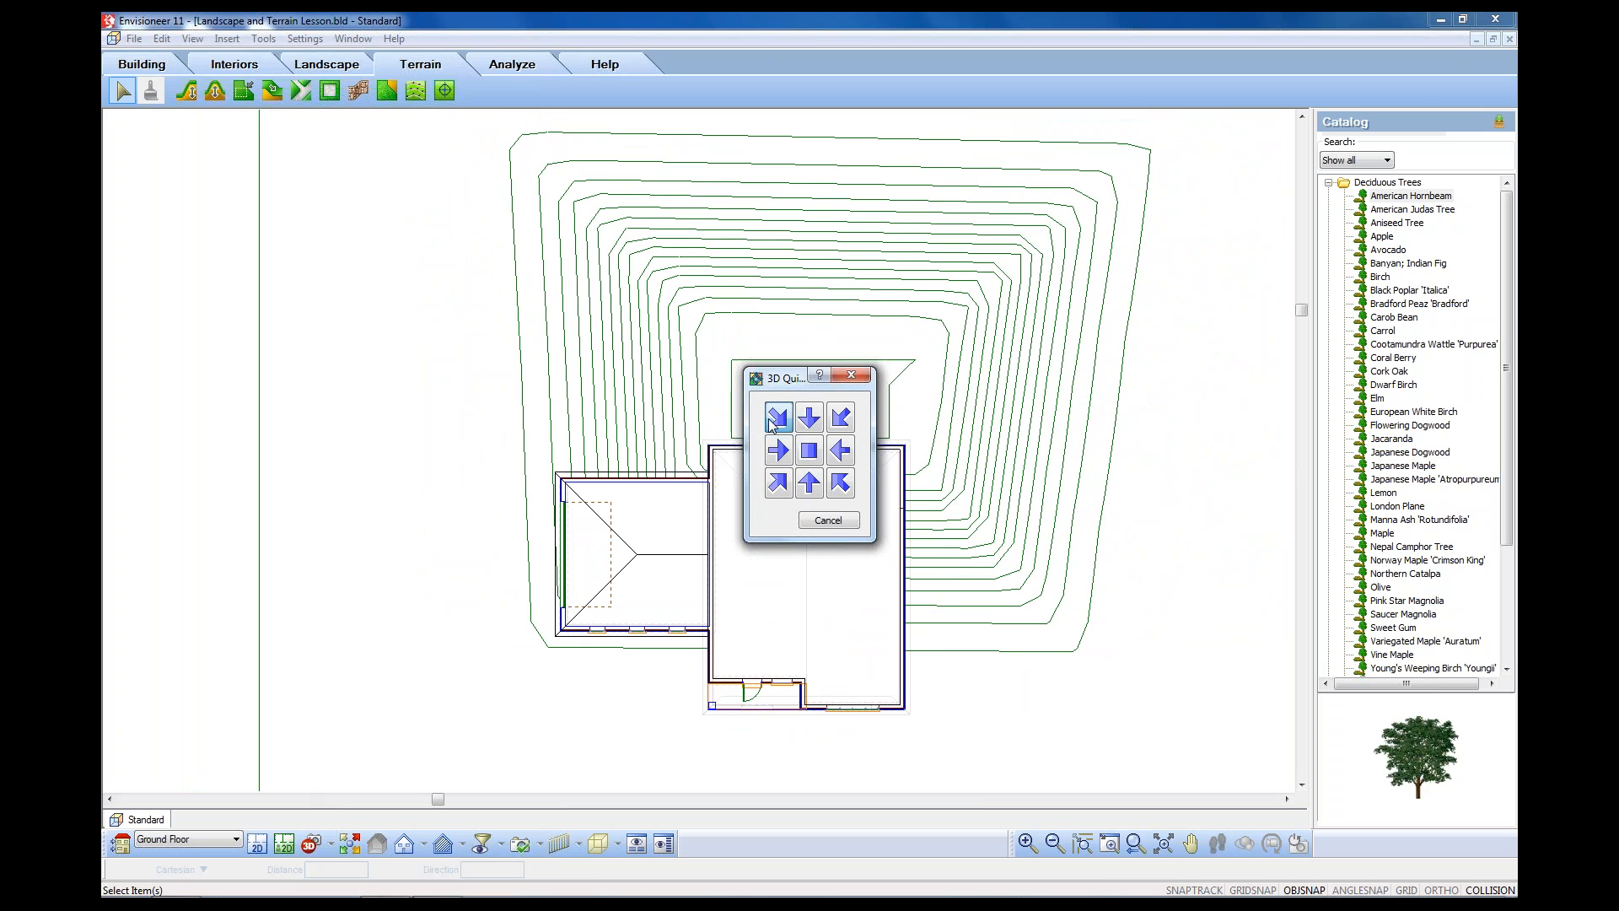
pyautogui.click(1242, 845)
pyautogui.moveTo(621, 627); pyautogui.dragTo(506, 636)
pyautogui.scroll(4, 437, 652)
pyautogui.scroll(3, 424, 655)
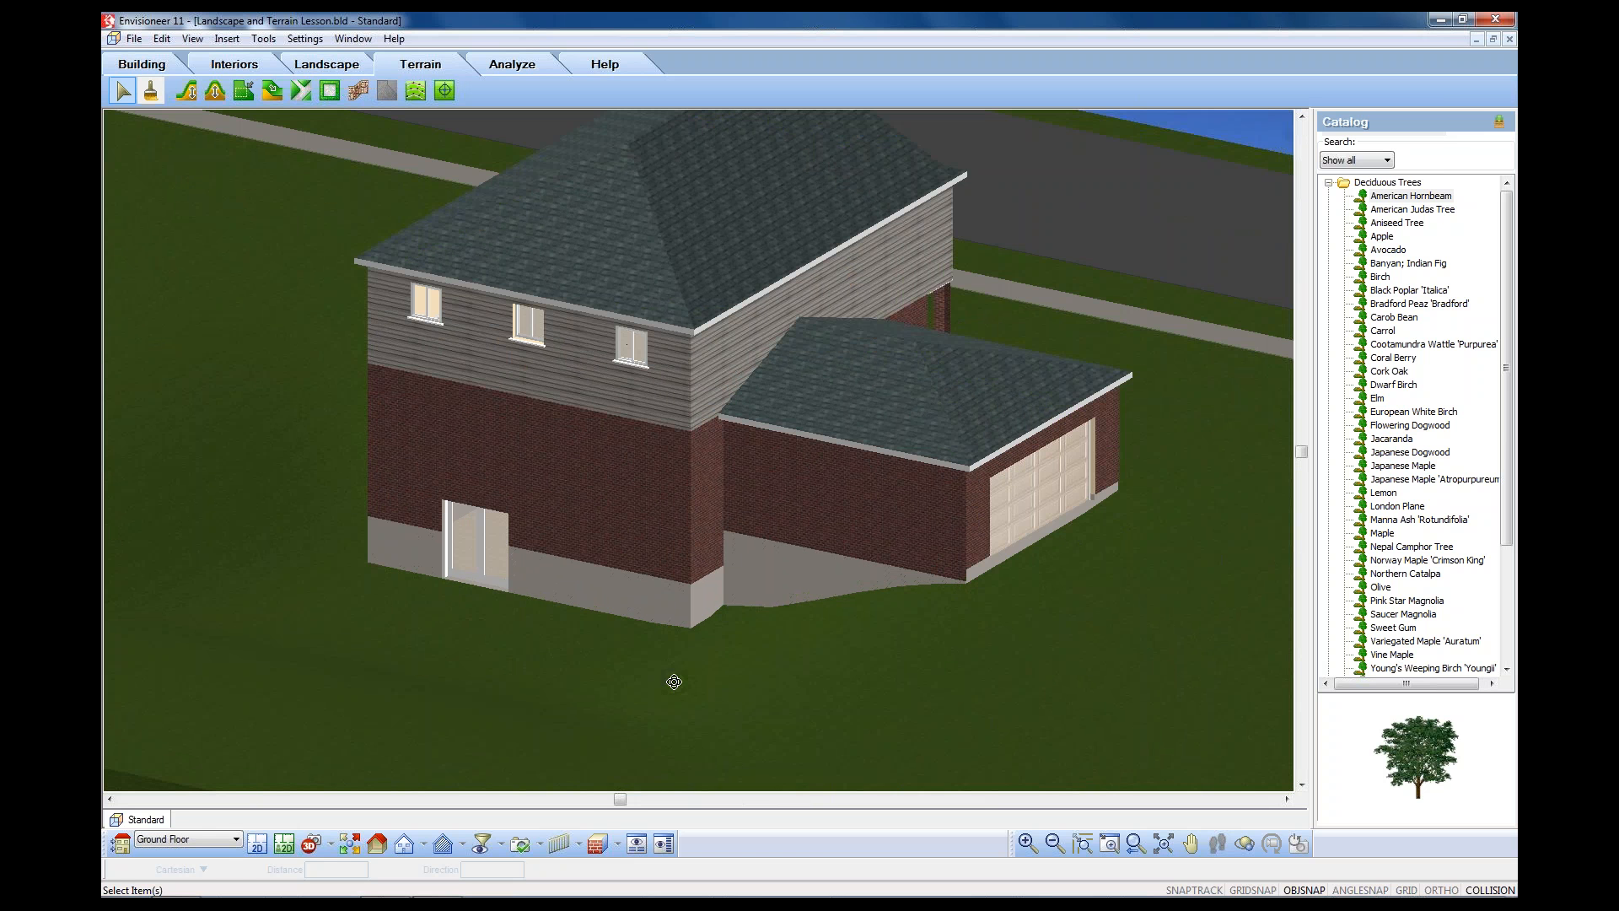
# - Display the 3D model as Rendered Outline and view the terrain mesh sloping down behind the house
pyautogui.click(617, 843)
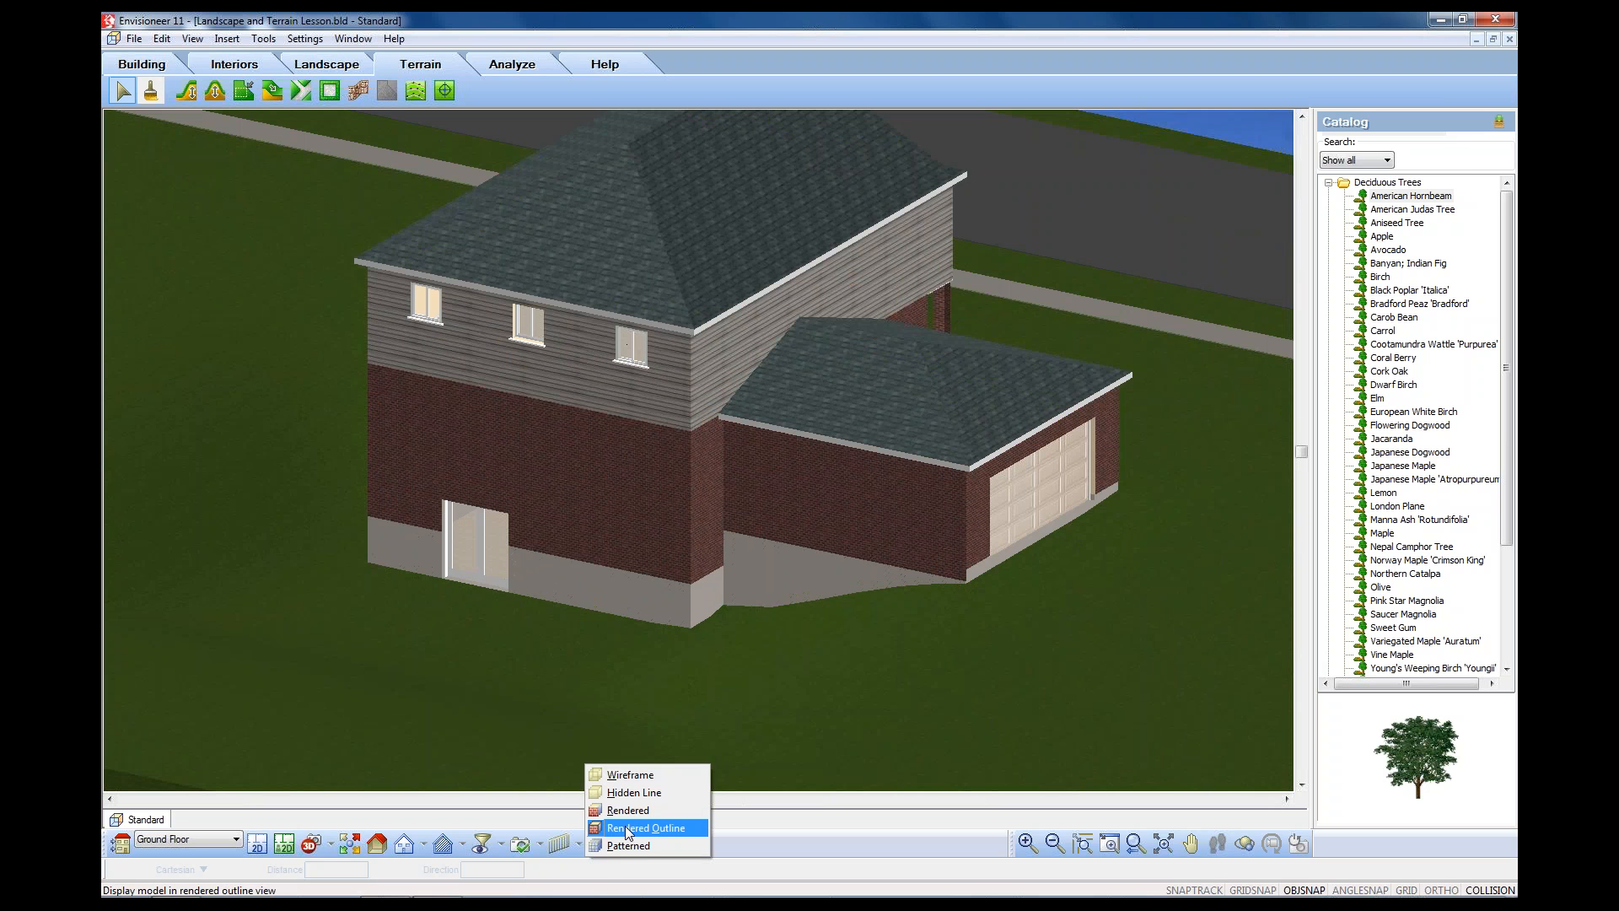
pyautogui.click(645, 828)
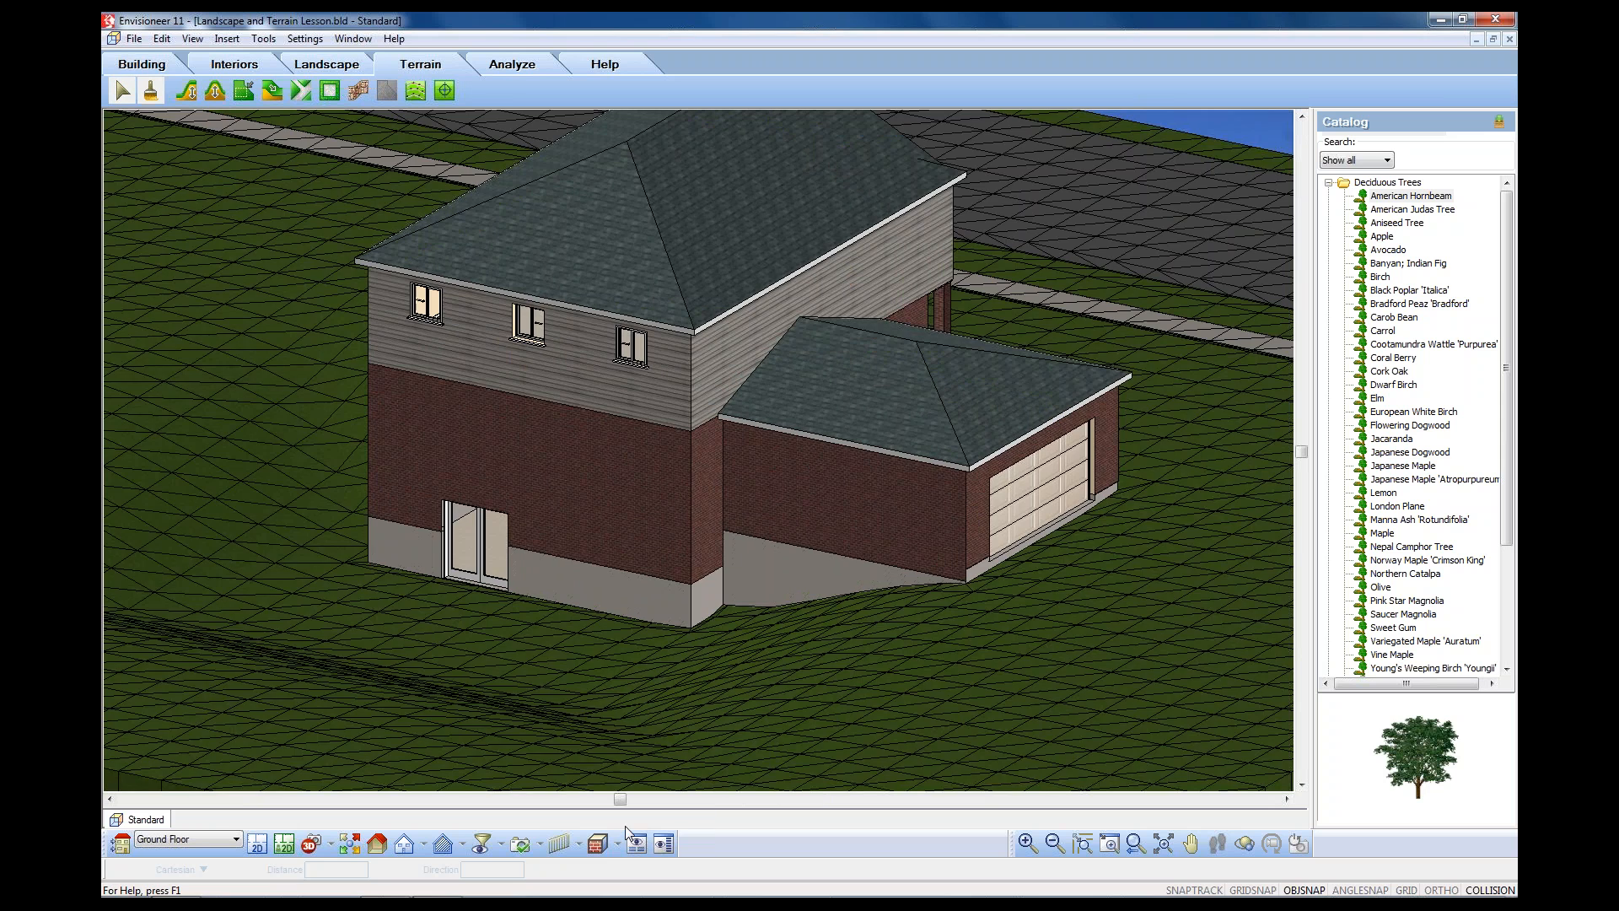
pyautogui.moveTo(504, 729); pyautogui.dragTo(614, 697)
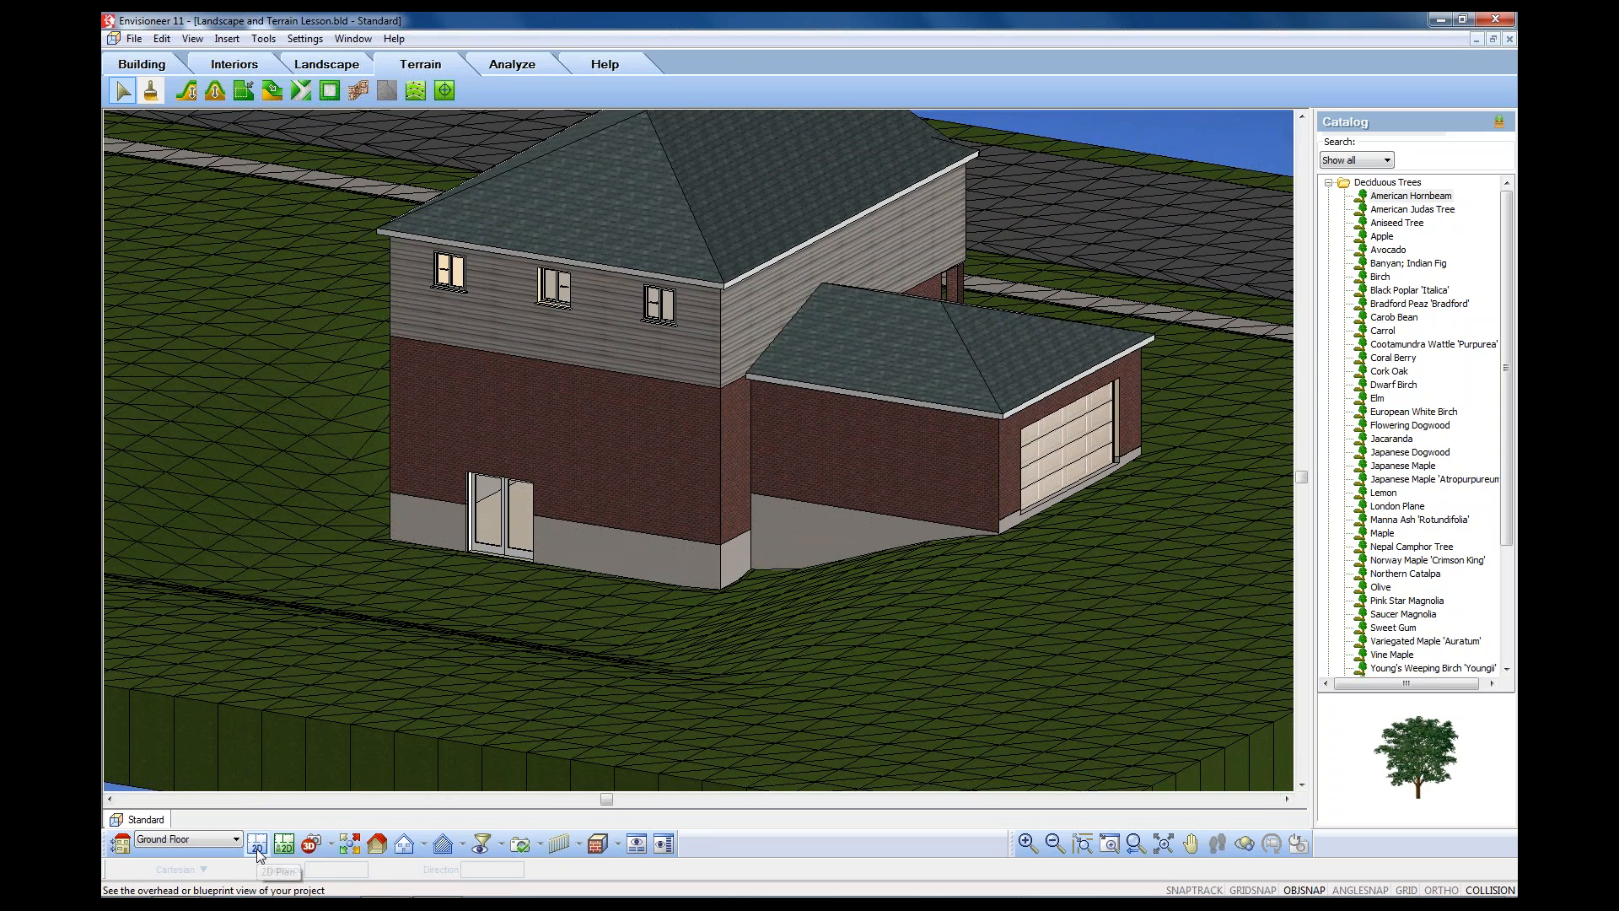
# - In plan, place a 5'-0" hill with its zenith slightly below the flattest setting on the front lawn, on the side opposite the garage
pyautogui.click(258, 844)
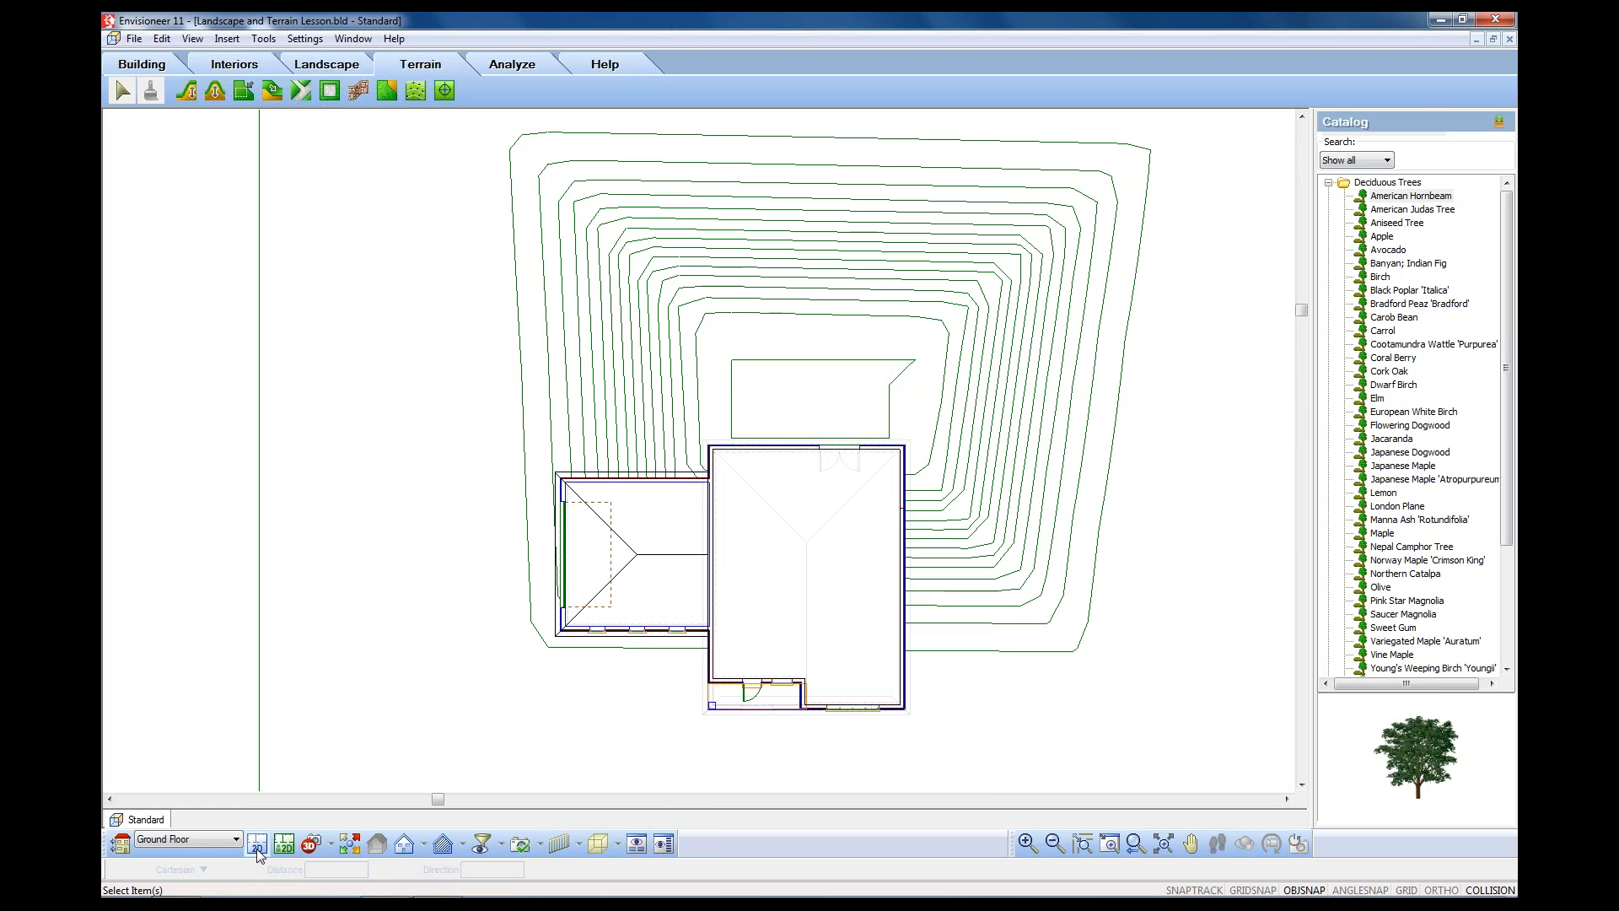
pyautogui.scroll(-2, 573, 603)
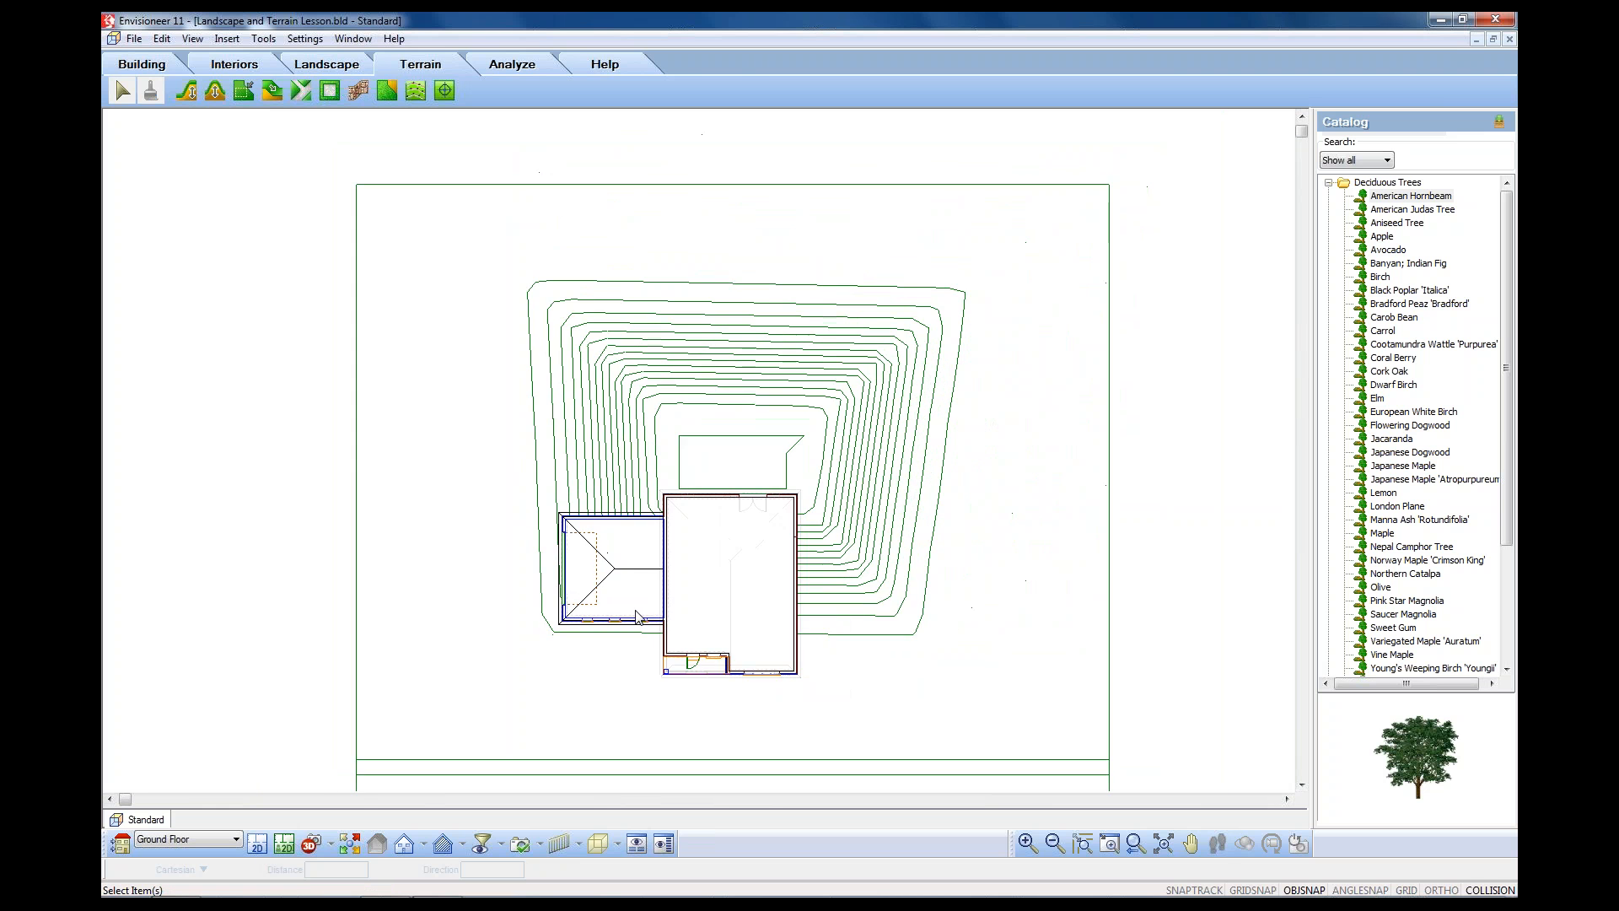
pyautogui.scroll(-3, 638, 617)
pyautogui.moveTo(634, 562); pyautogui.dragTo(625, 514, button='middle')
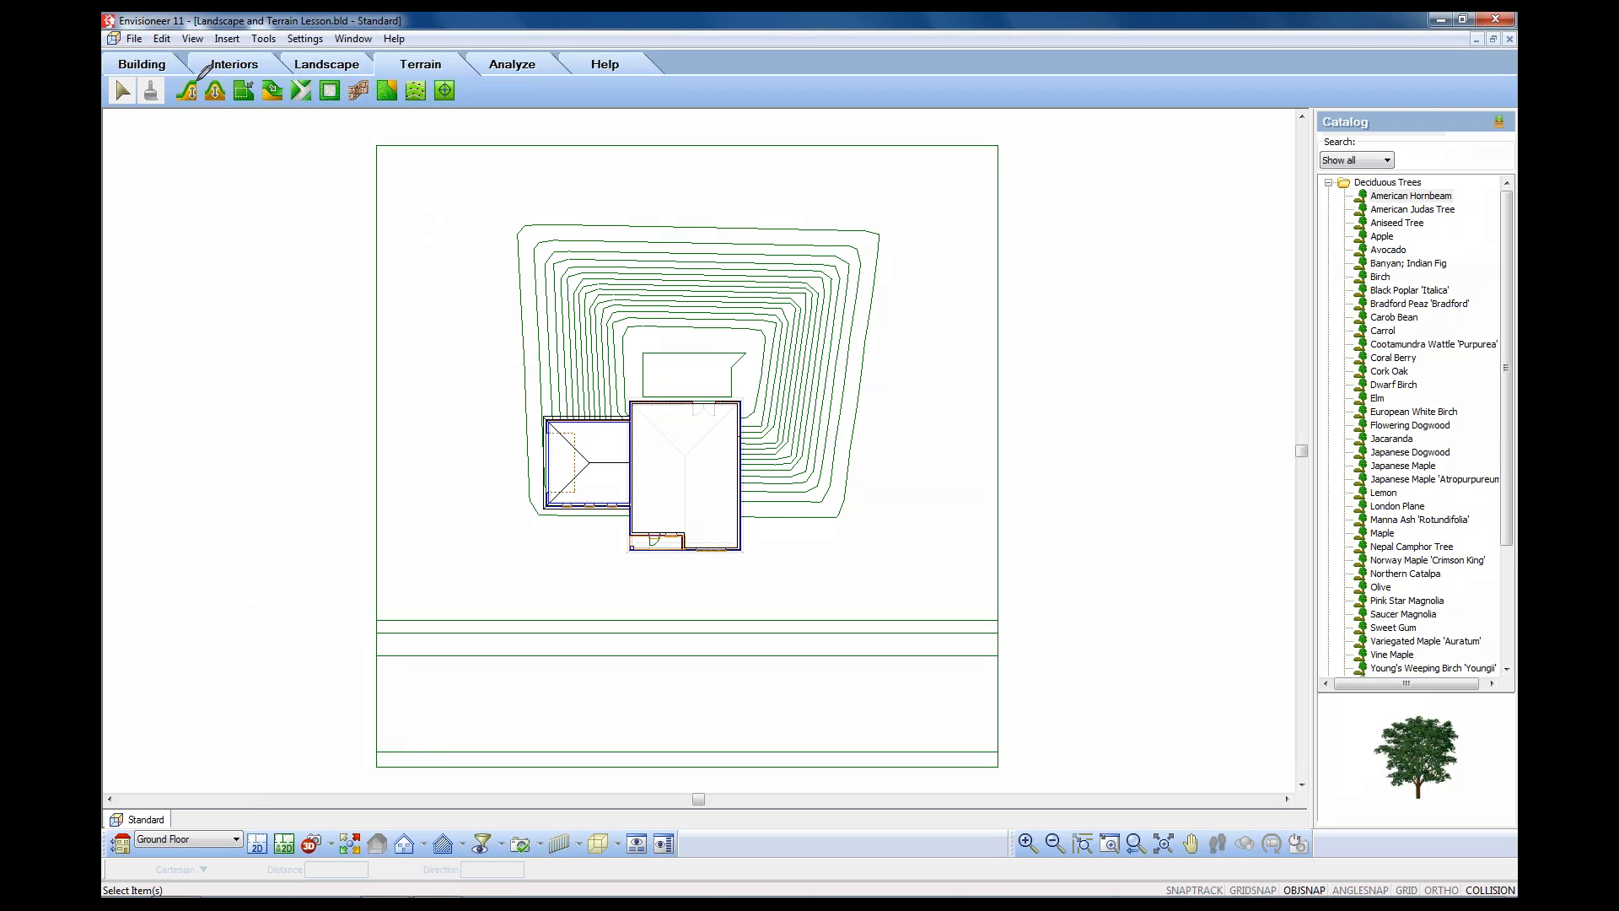
pyautogui.moveTo(175, 97); pyautogui.dragTo(184, 81)
pyautogui.click(187, 93)
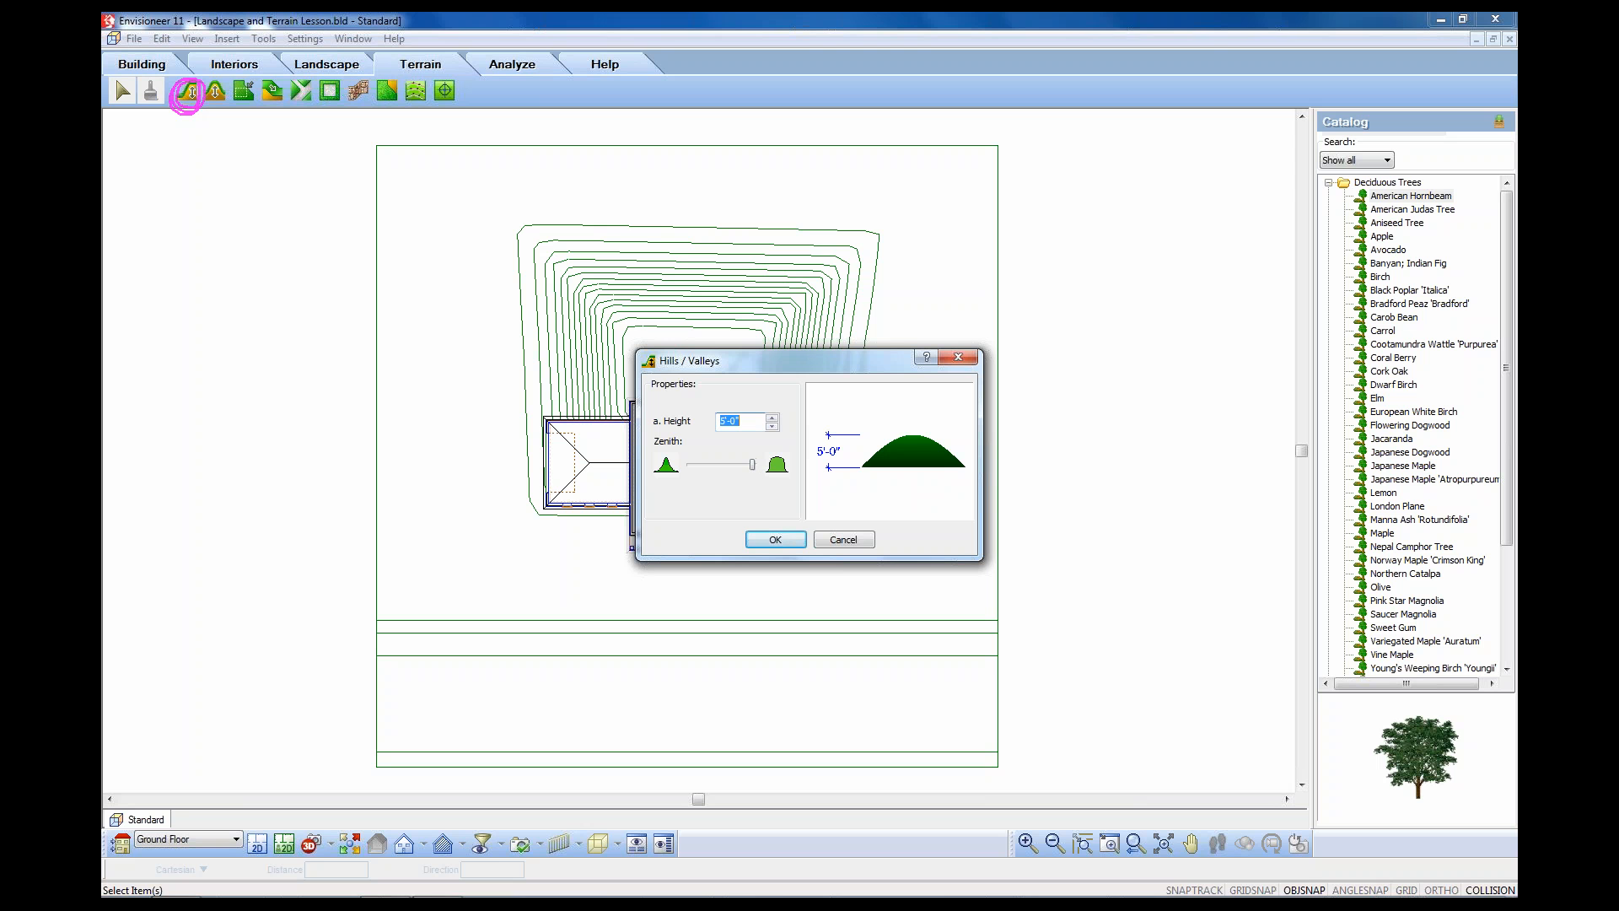
pyautogui.moveTo(752, 468); pyautogui.dragTo(738, 470)
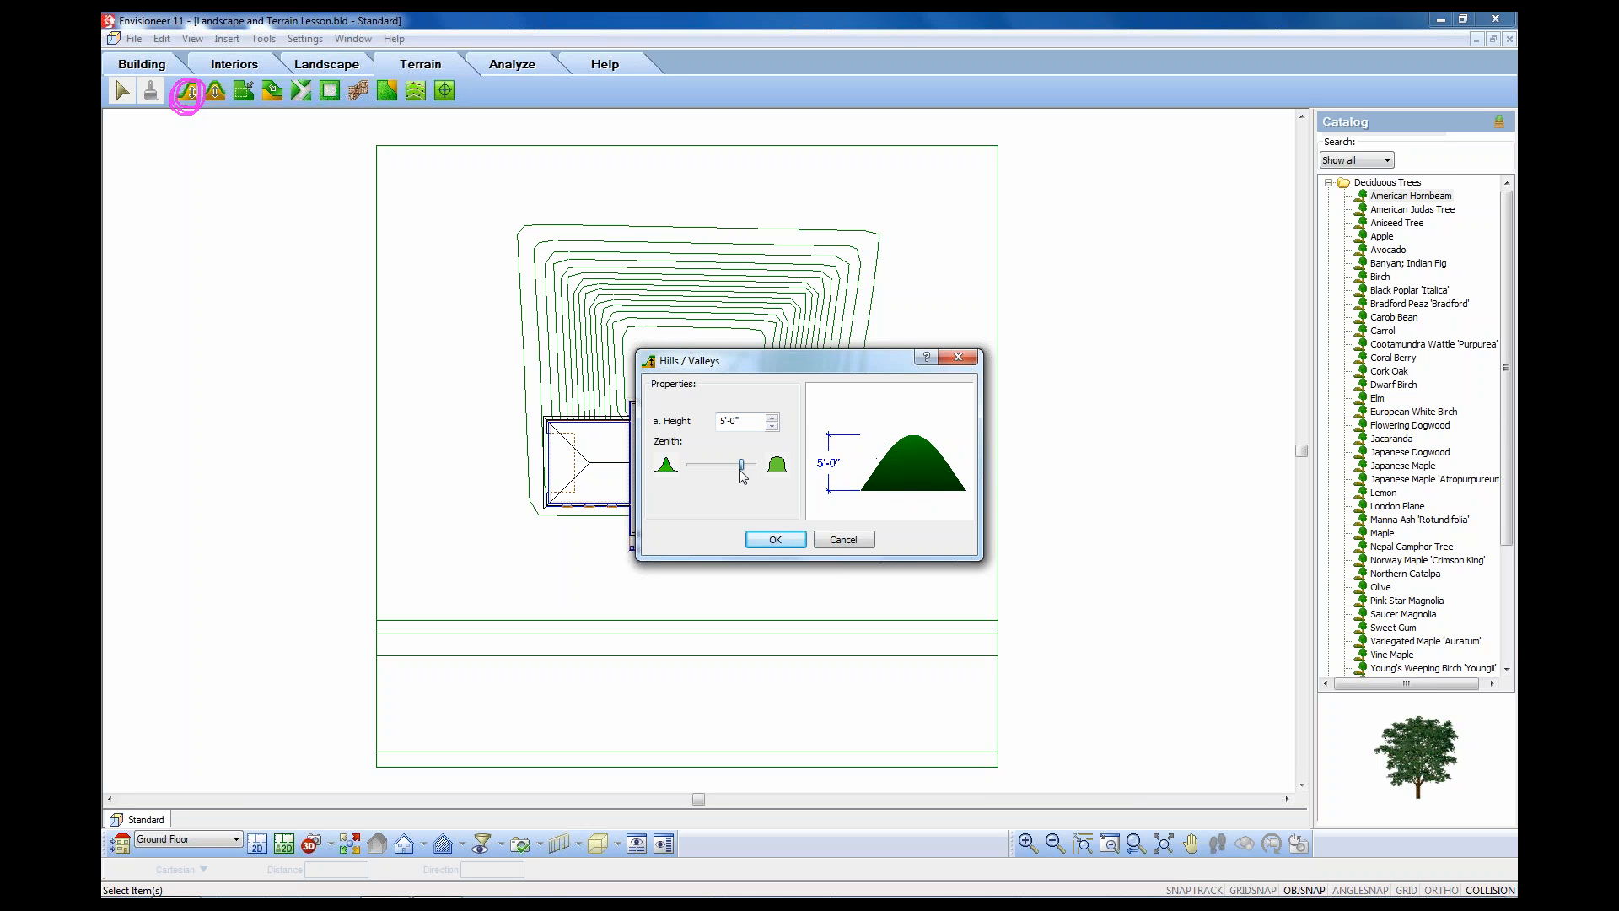
pyautogui.click(776, 540)
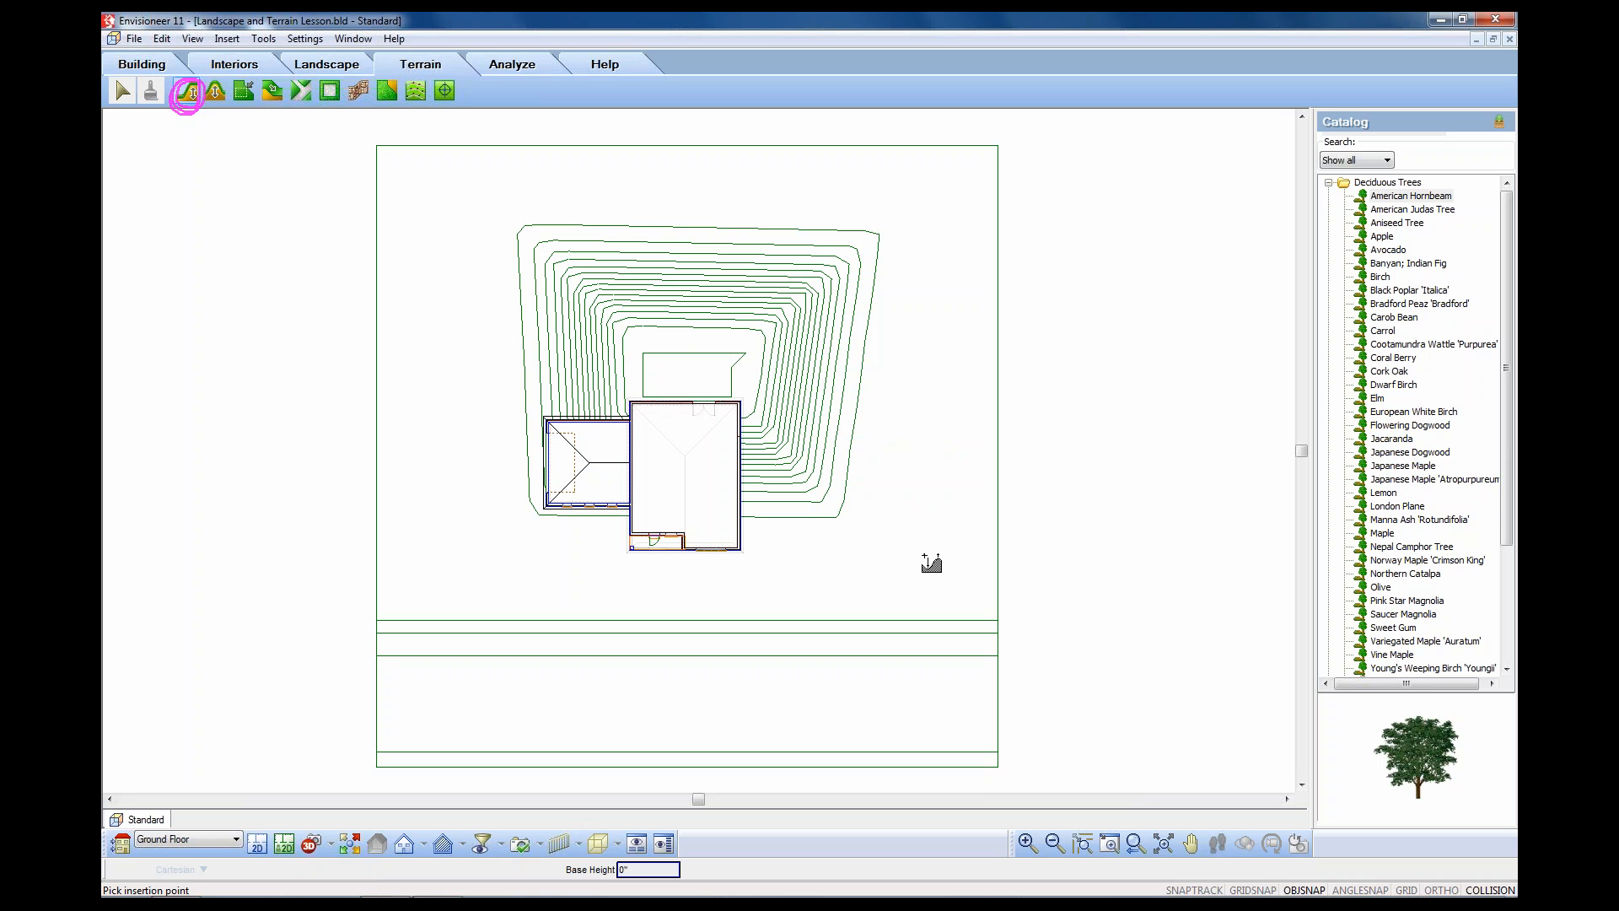
pyautogui.click(924, 556)
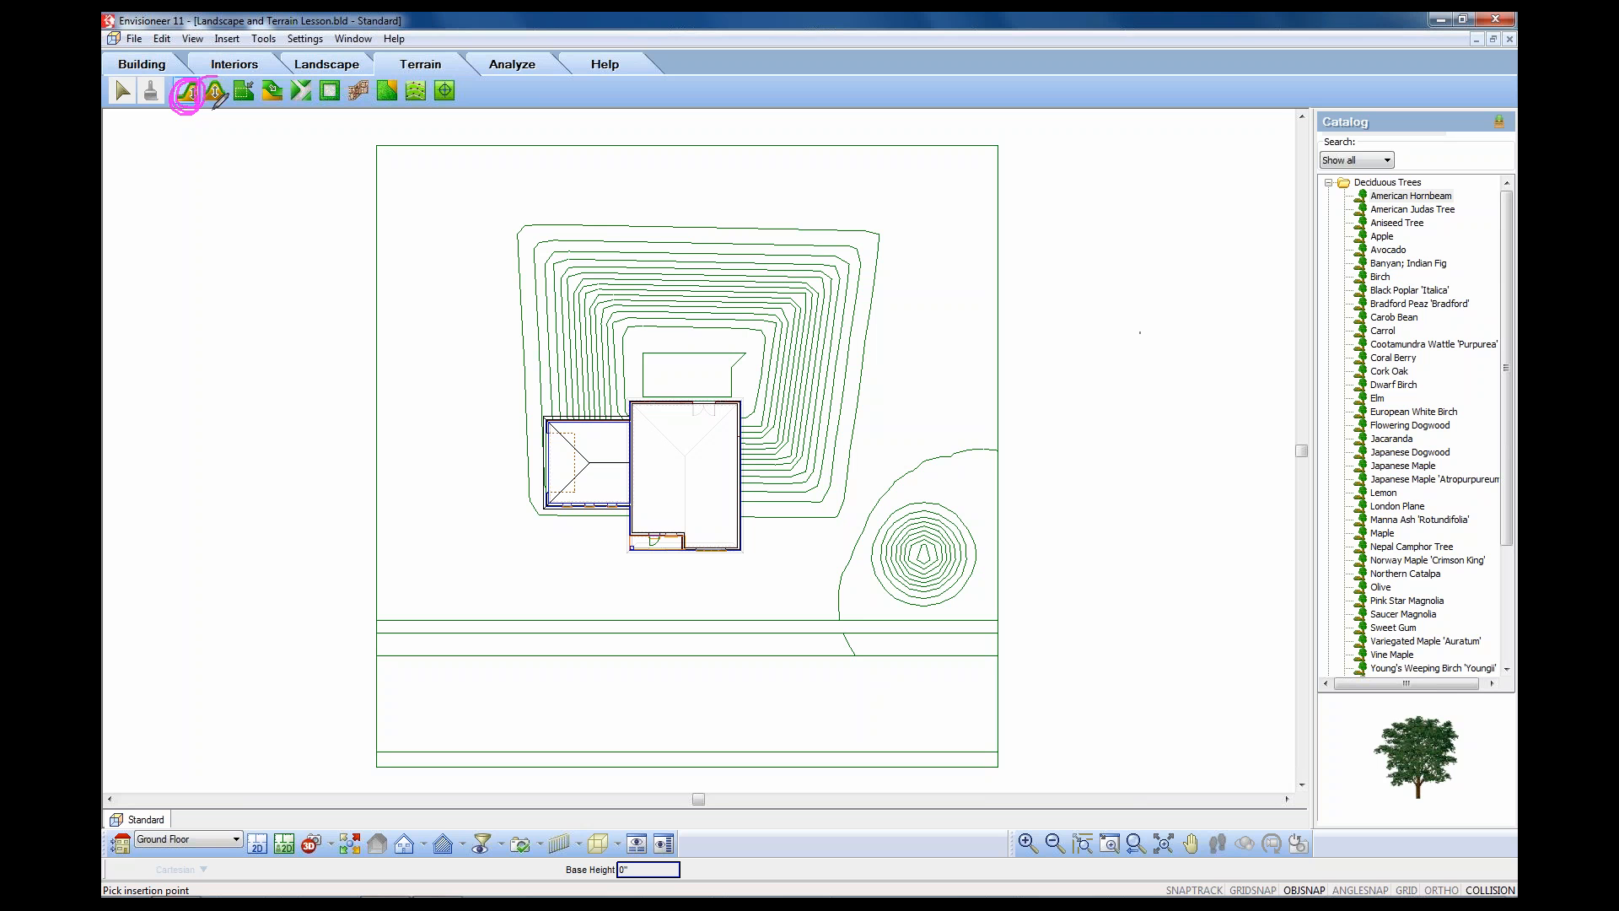
# - Set up a trench with a height of -4'-0" and a zenith about midway between peaked and flat
pyautogui.moveTo(216, 109)
pyautogui.mouseDown()
pyautogui.moveTo(231, 77)
pyautogui.moveTo(206, 76)
pyautogui.moveTo(214, 108)
pyautogui.mouseUp()
pyautogui.click(406, 114)
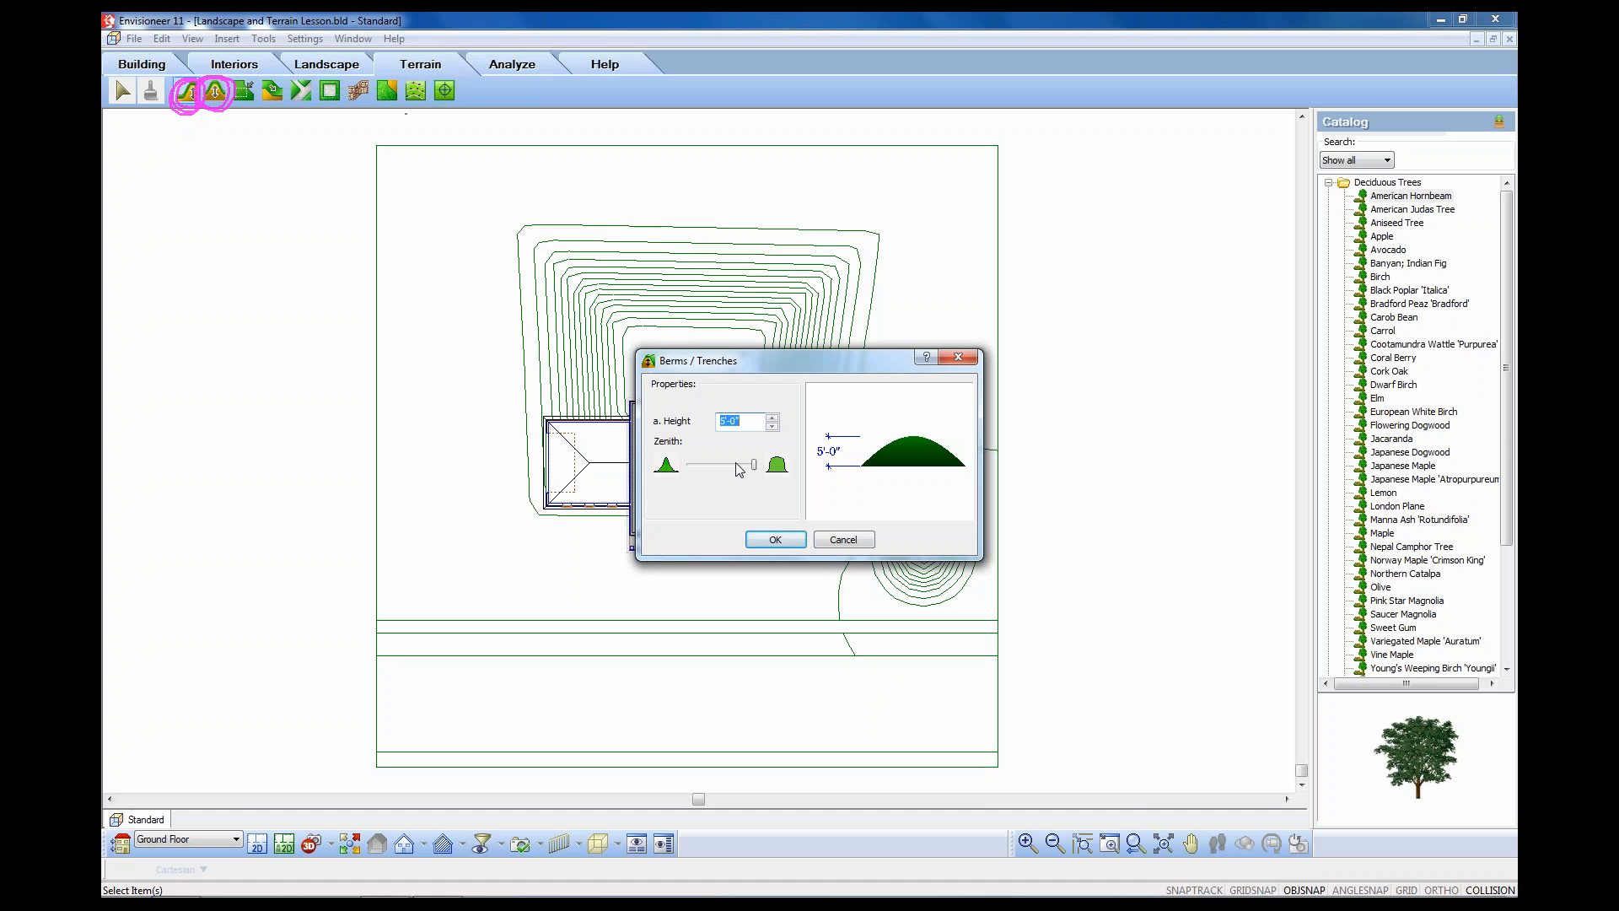
pyautogui.click(721, 423)
pyautogui.write('-')
pyautogui.press('Delete')
pyautogui.write('4')
pyautogui.moveTo(754, 464); pyautogui.dragTo(722, 471)
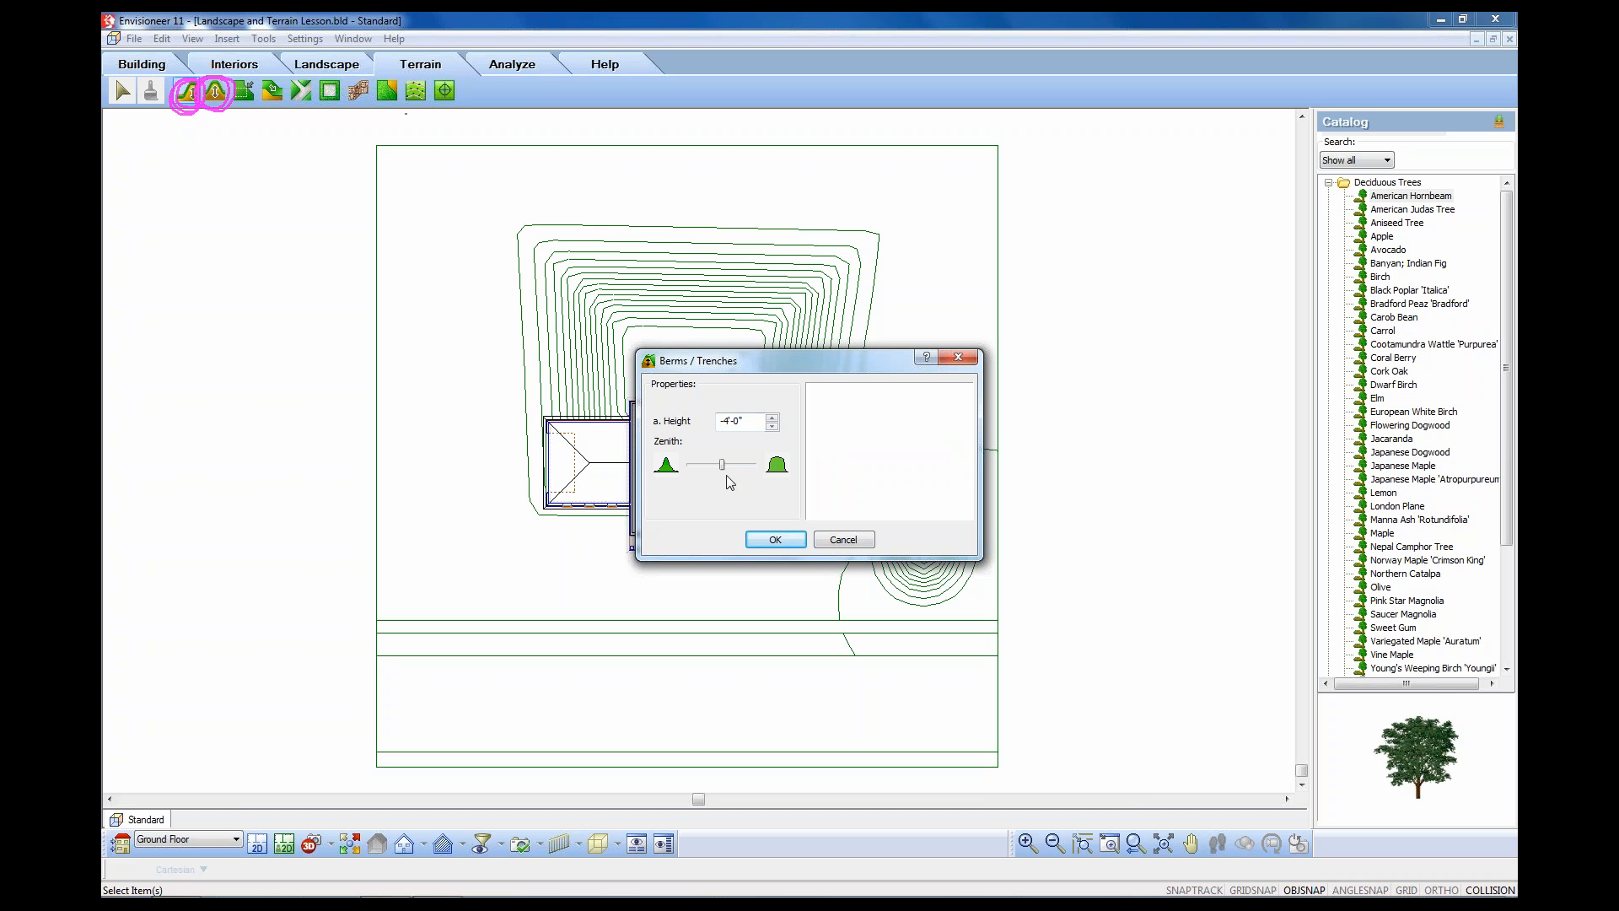
pyautogui.click(774, 540)
pyautogui.click(775, 541)
# - Draw the straight trench along the garage-side lot boundary, from level with the garage front to near the rear corner
pyautogui.click(422, 524)
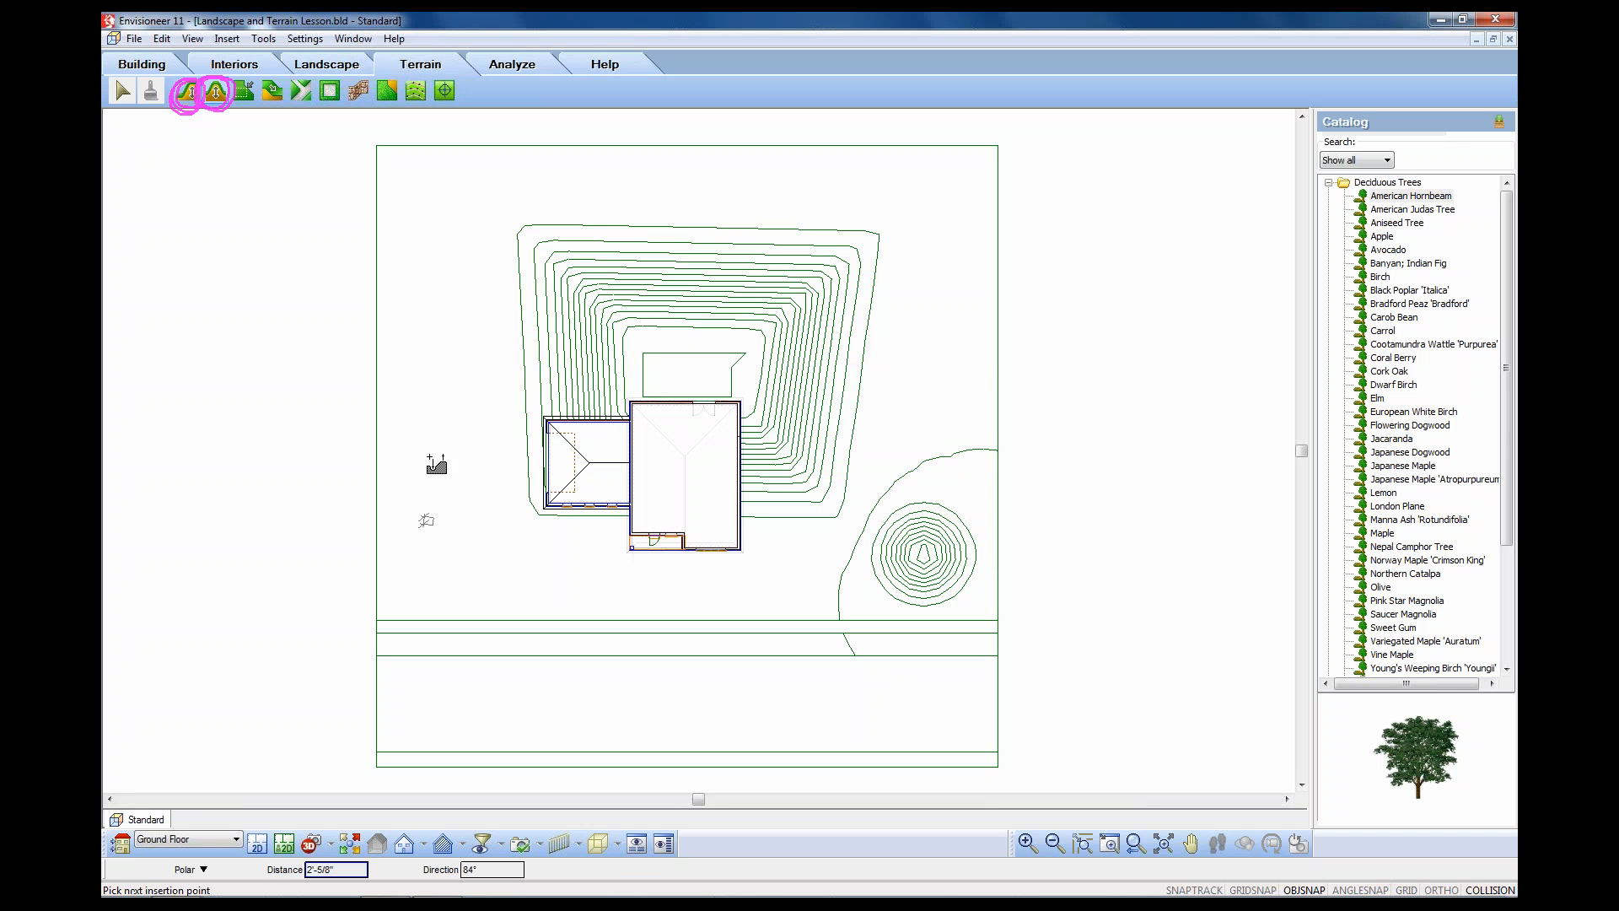
pyautogui.click(418, 215)
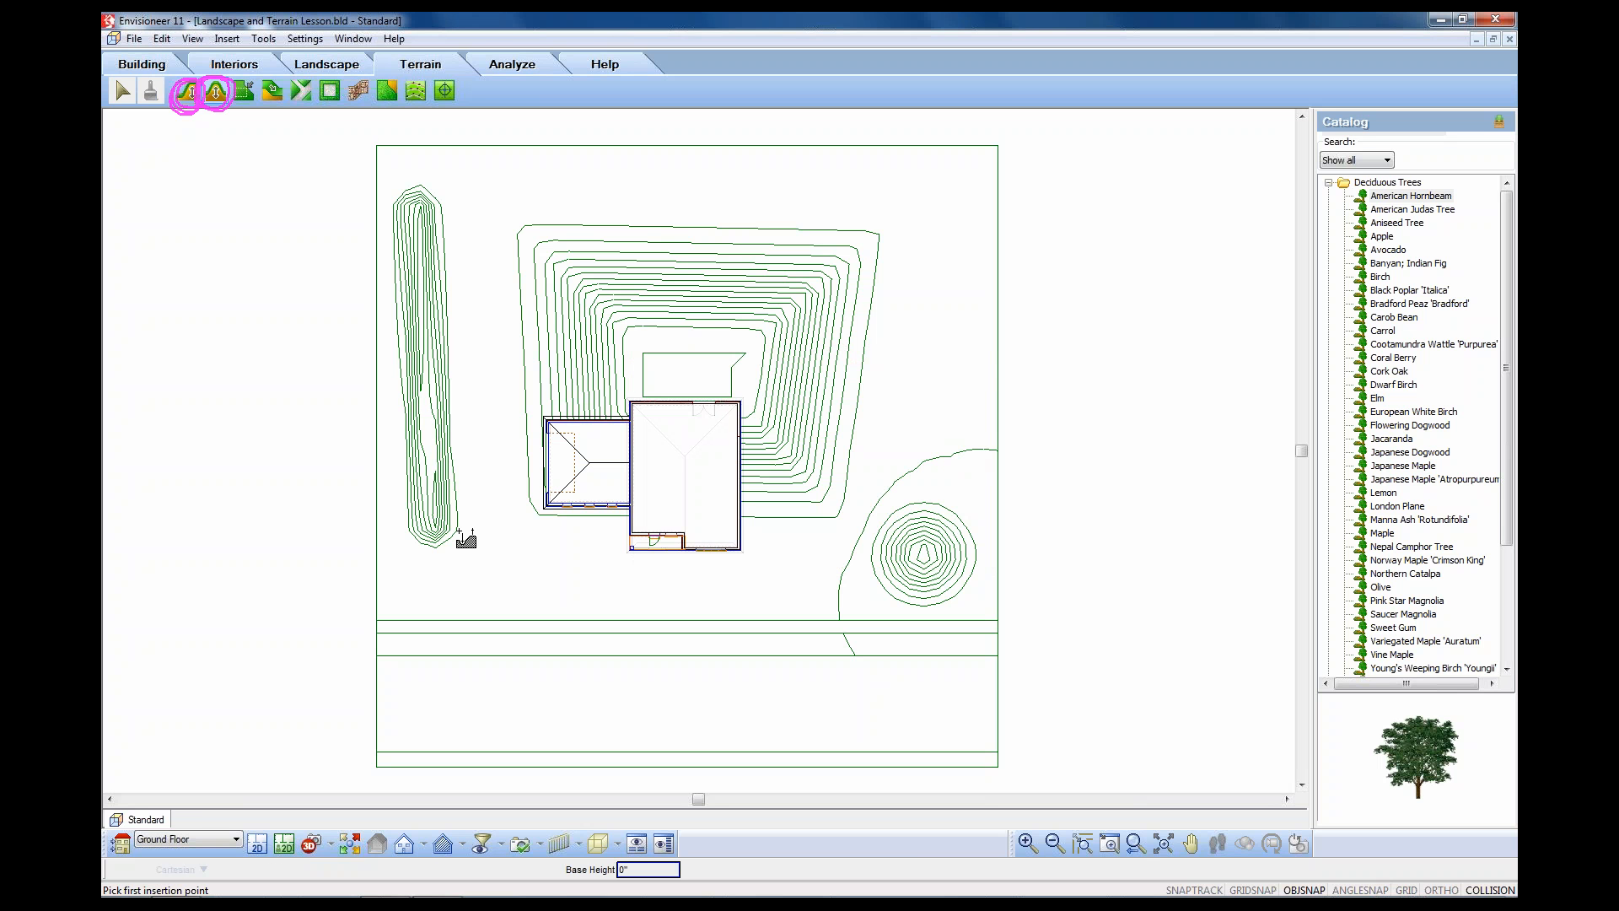
pyautogui.rightClick(483, 413)
pyautogui.click(504, 425)
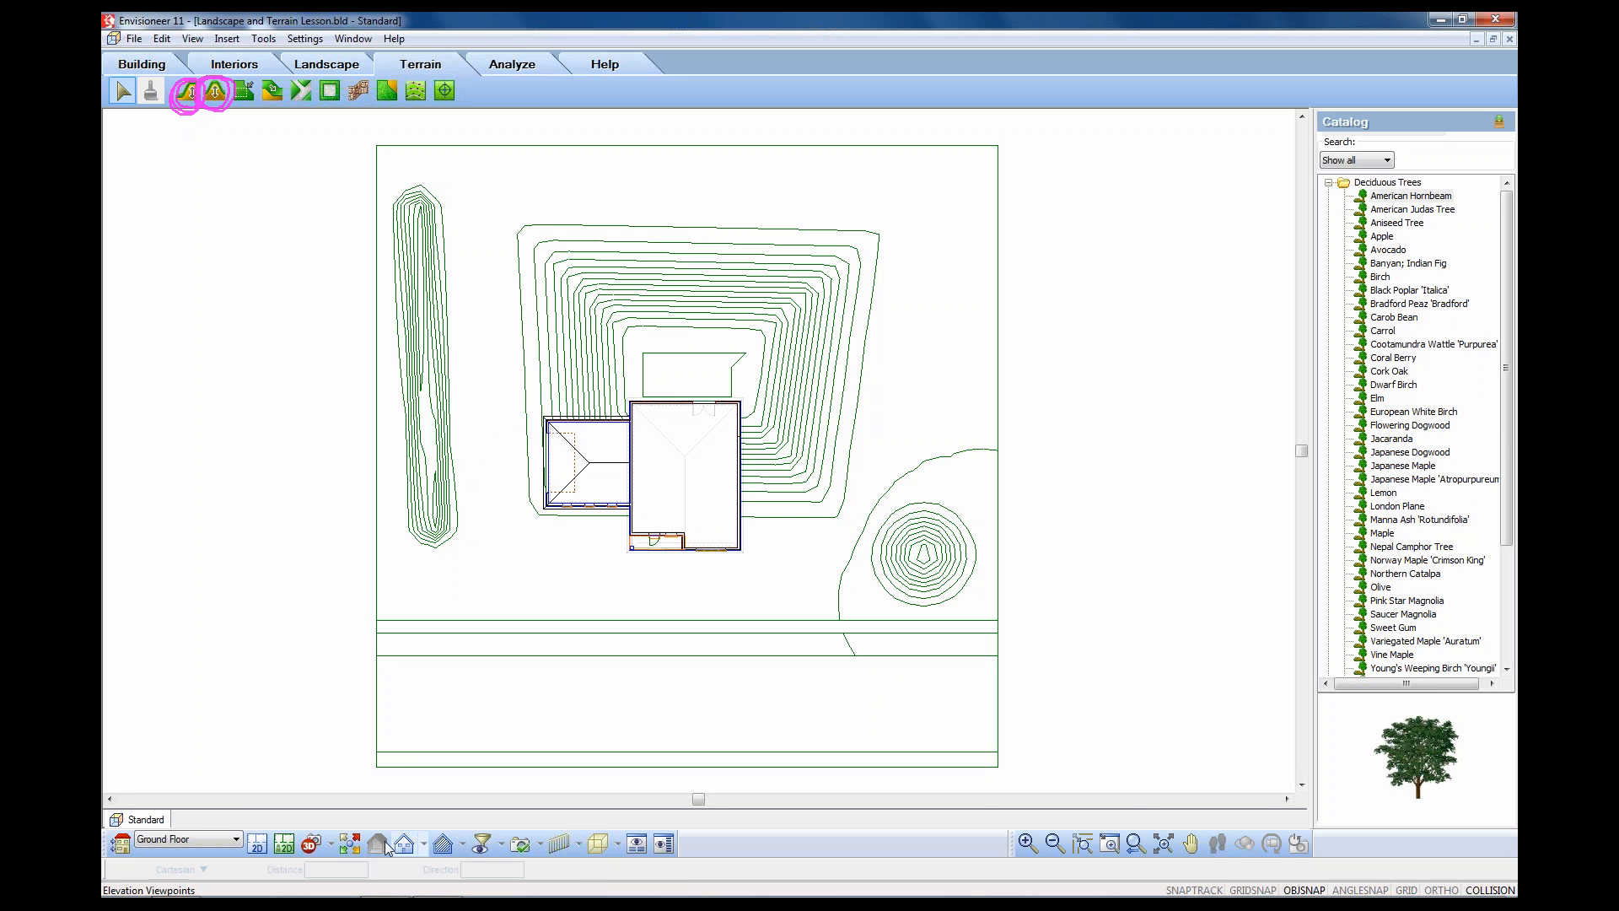
# - View the lot in 3D from the front garage corner as Rendered Outline and examine the hill and trench from several angles
pyautogui.click(353, 846)
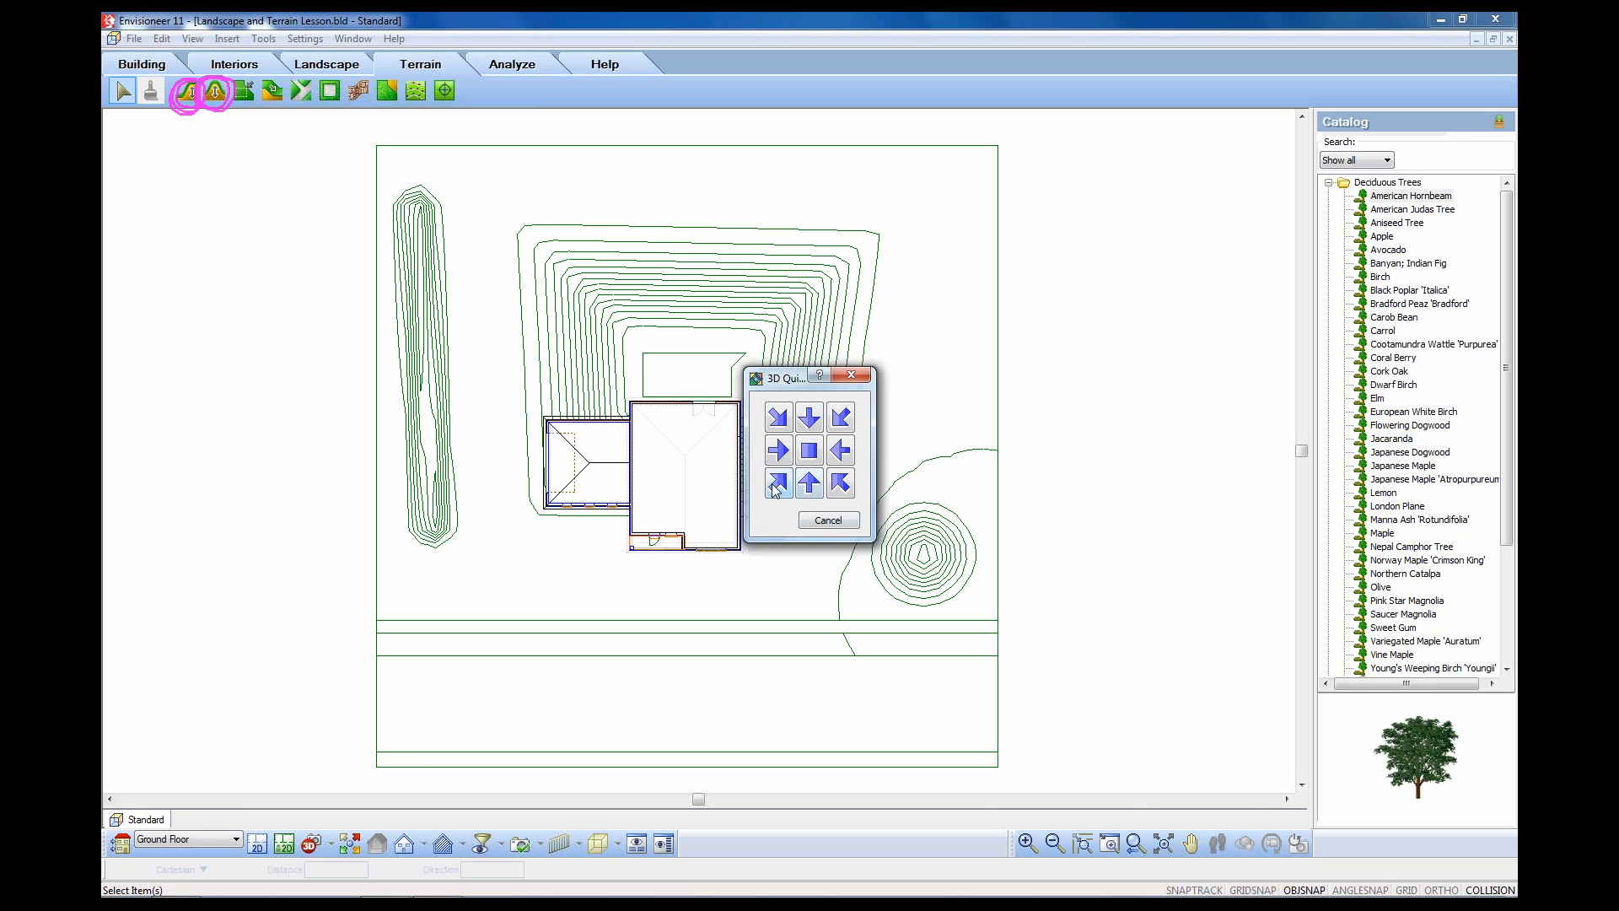
pyautogui.click(777, 484)
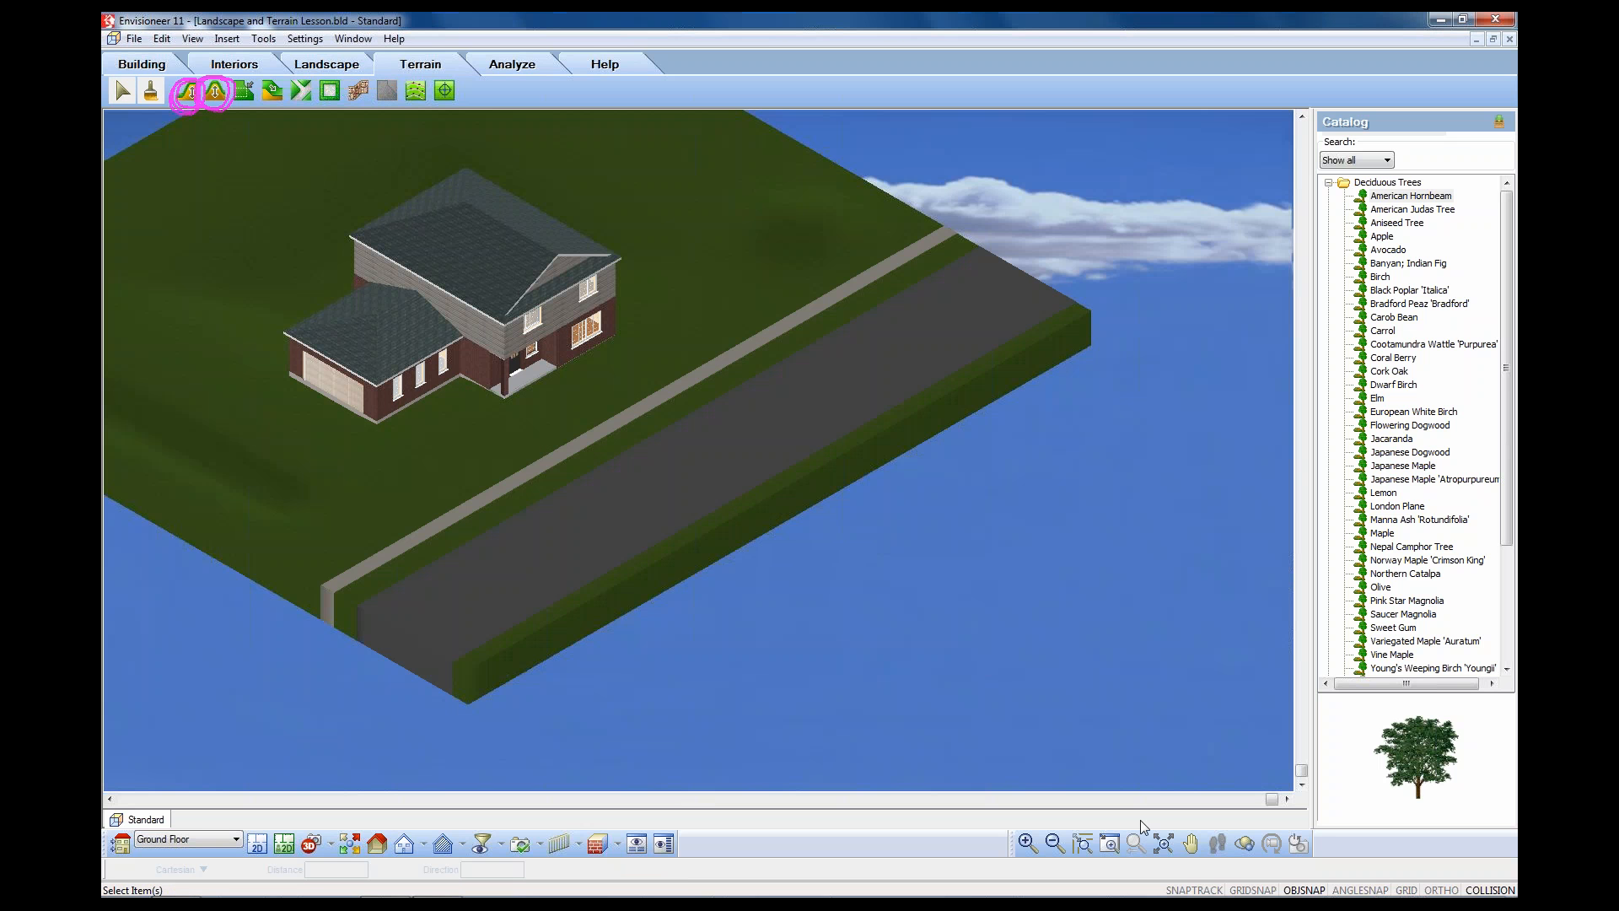
pyautogui.click(1243, 844)
pyautogui.moveTo(657, 459); pyautogui.dragTo(759, 433)
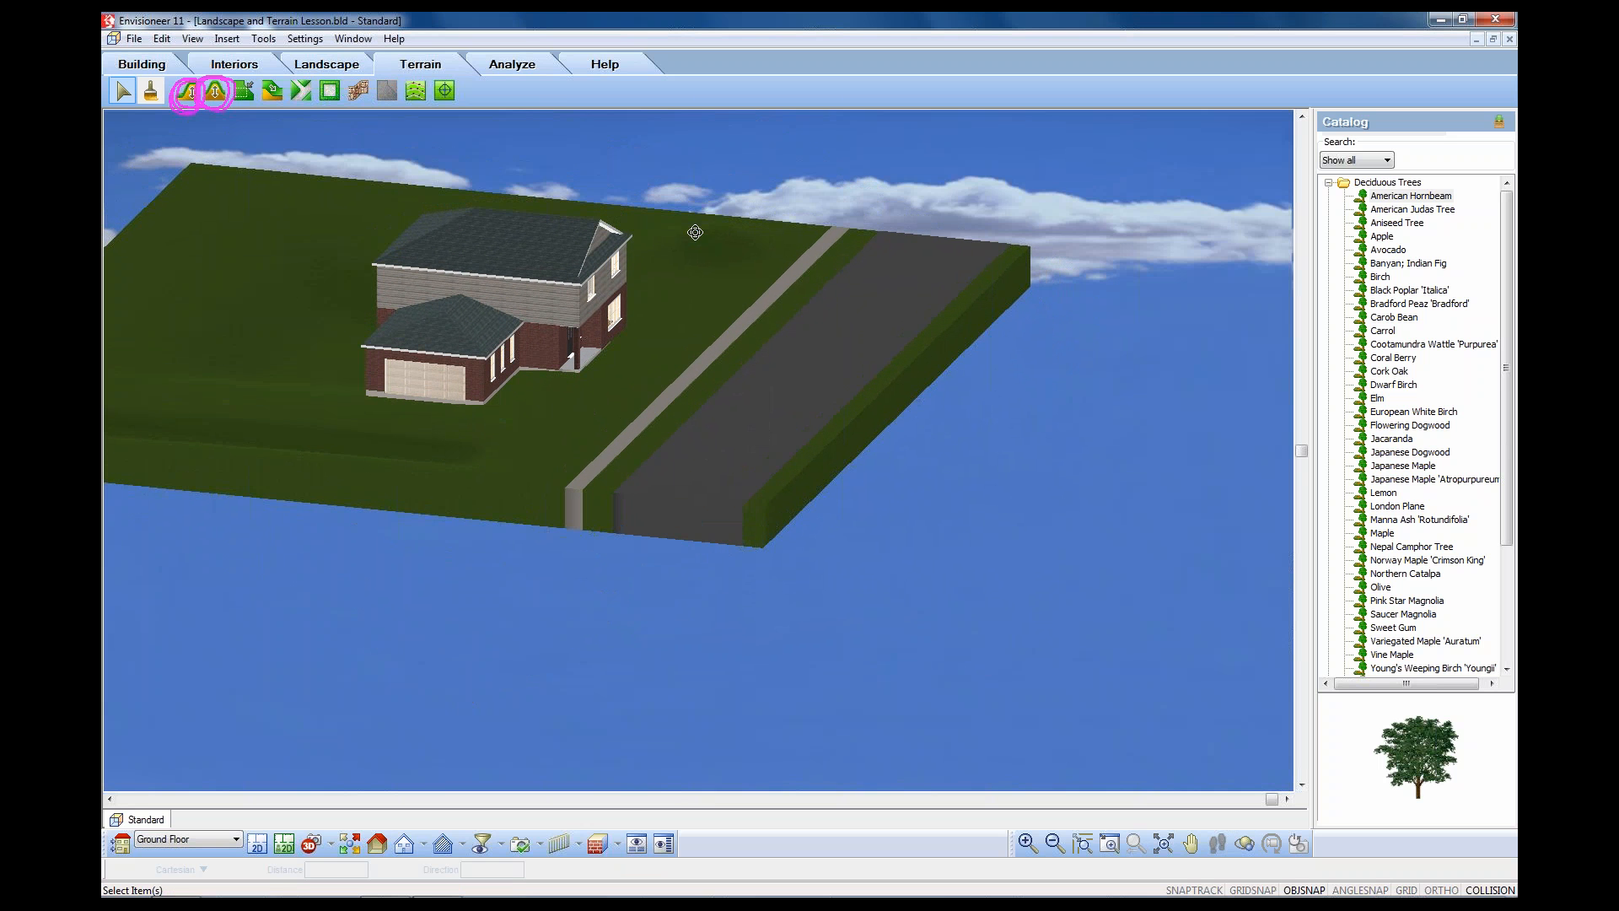
pyautogui.click(614, 847)
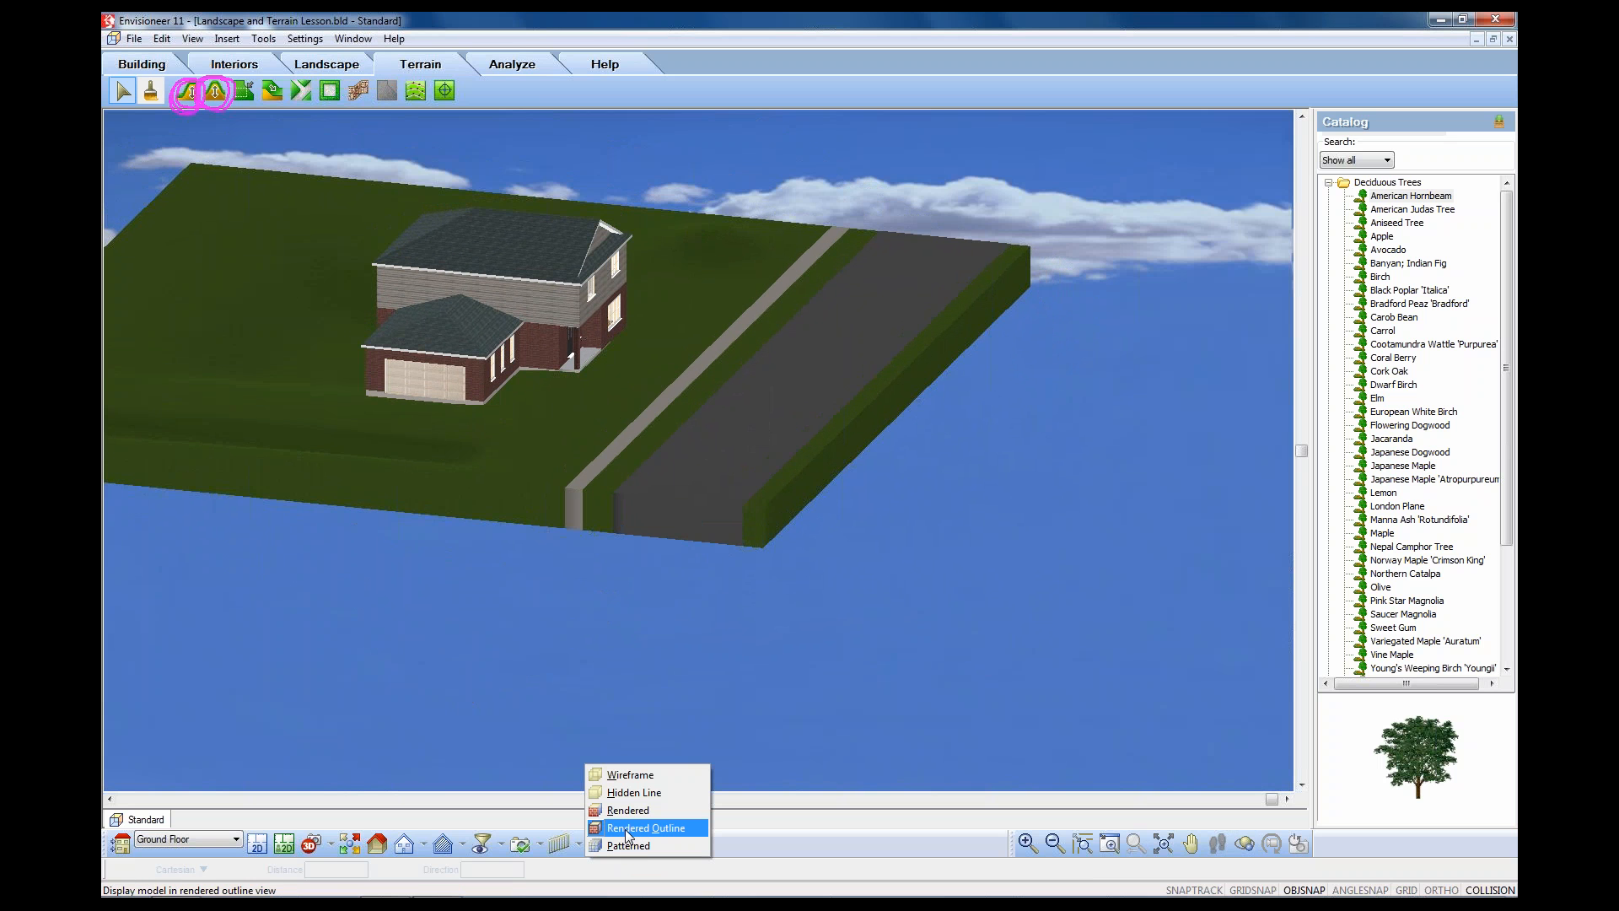
pyautogui.click(628, 828)
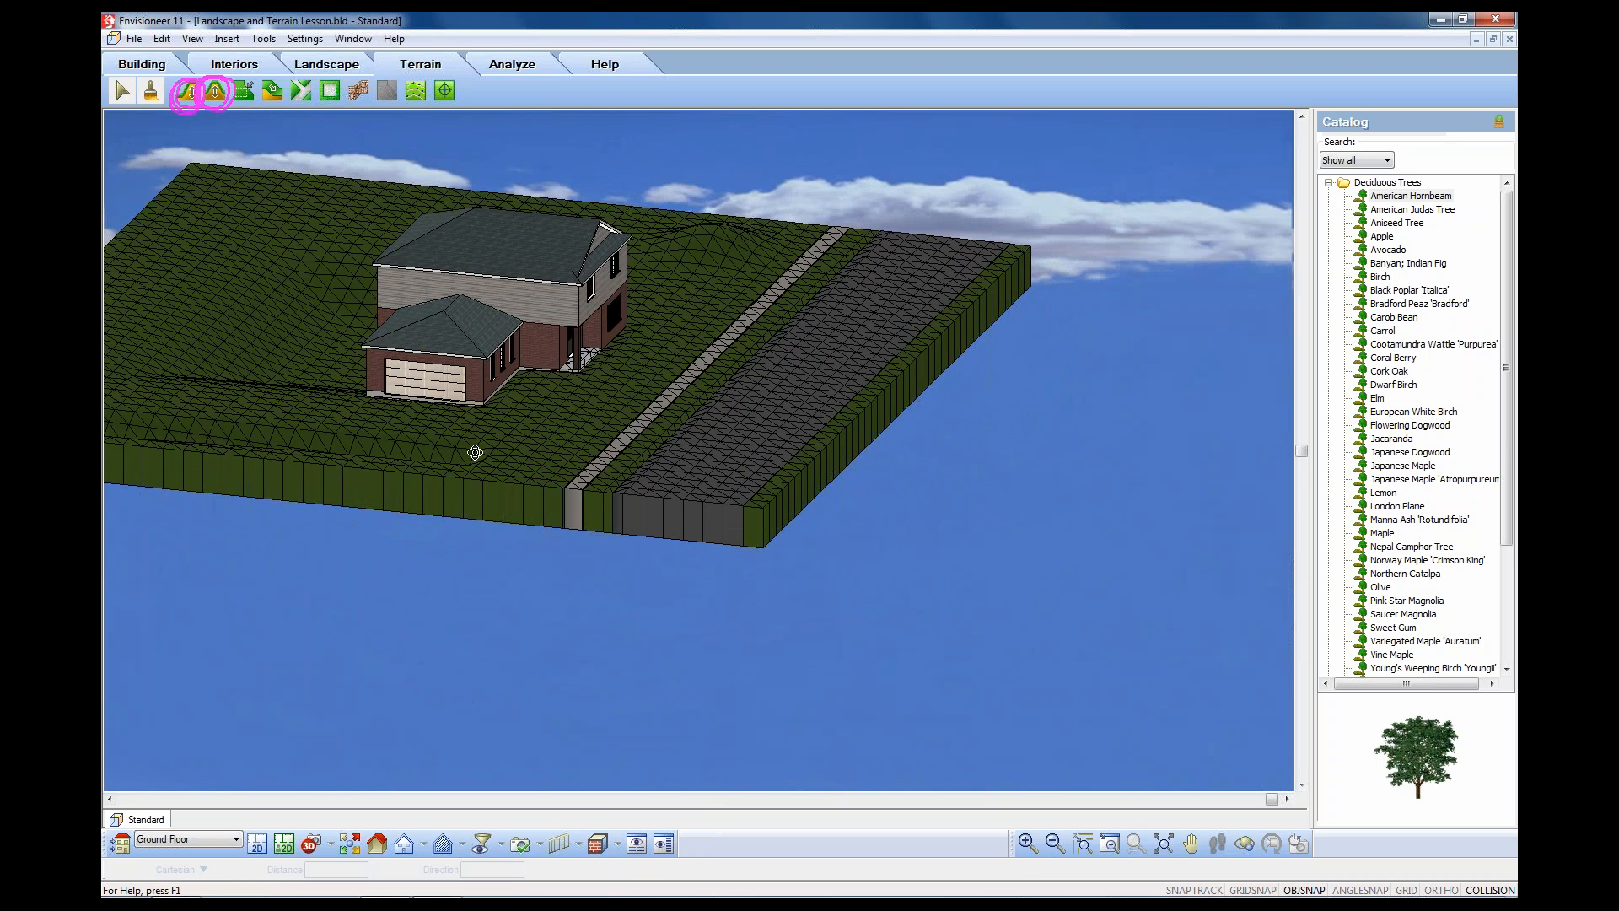
pyautogui.moveTo(499, 474); pyautogui.dragTo(635, 287)
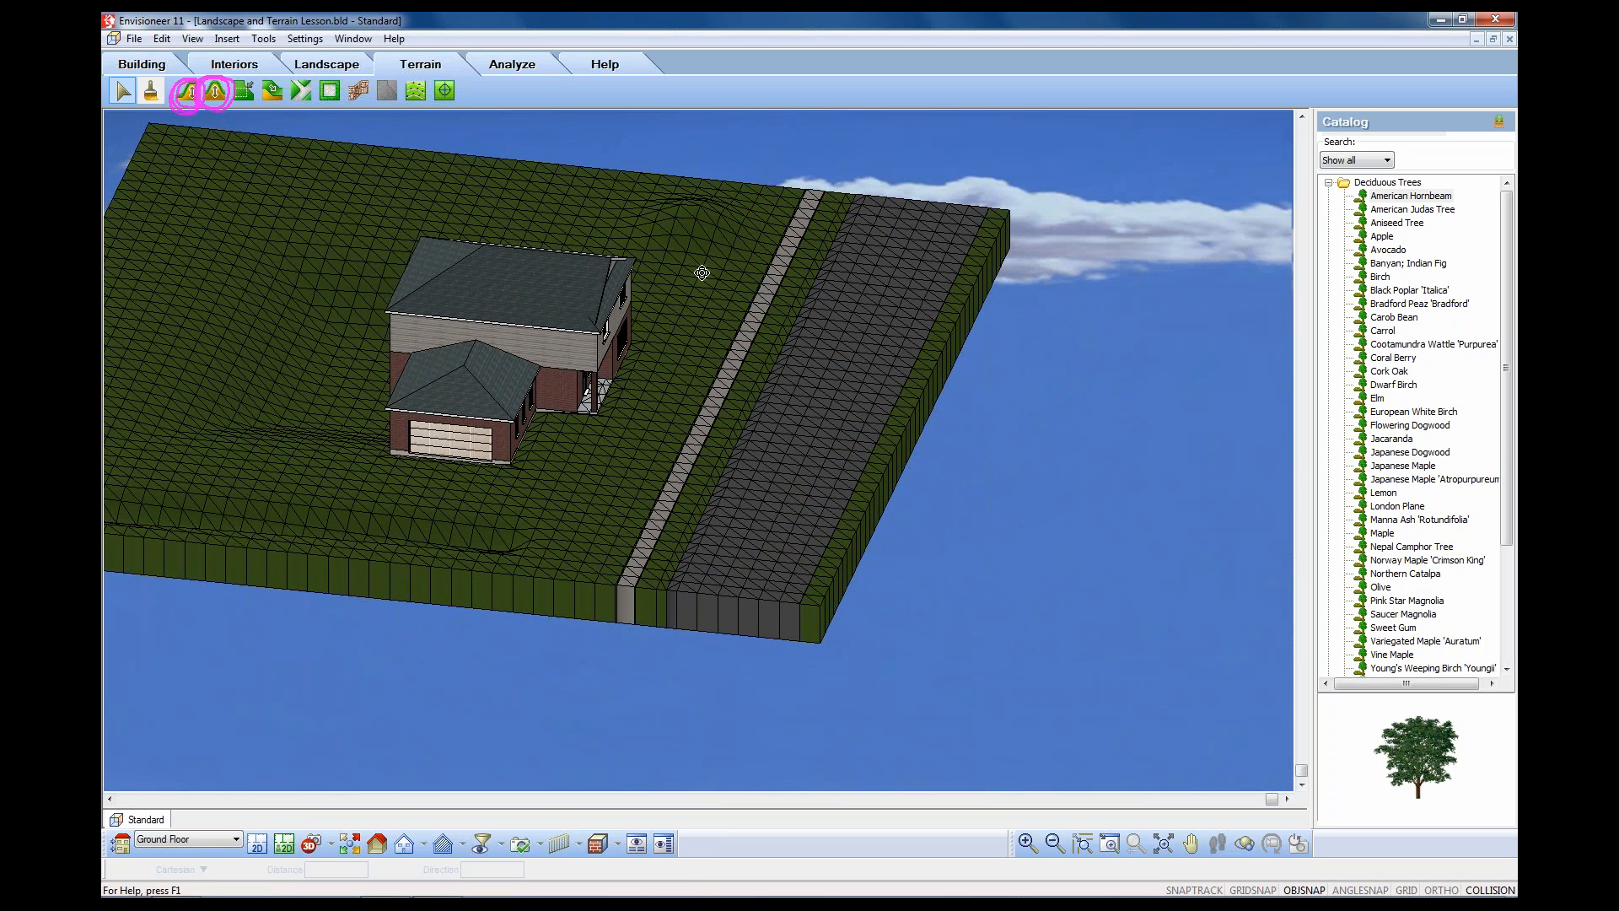
pyautogui.moveTo(580, 514); pyautogui.dragTo(339, 474)
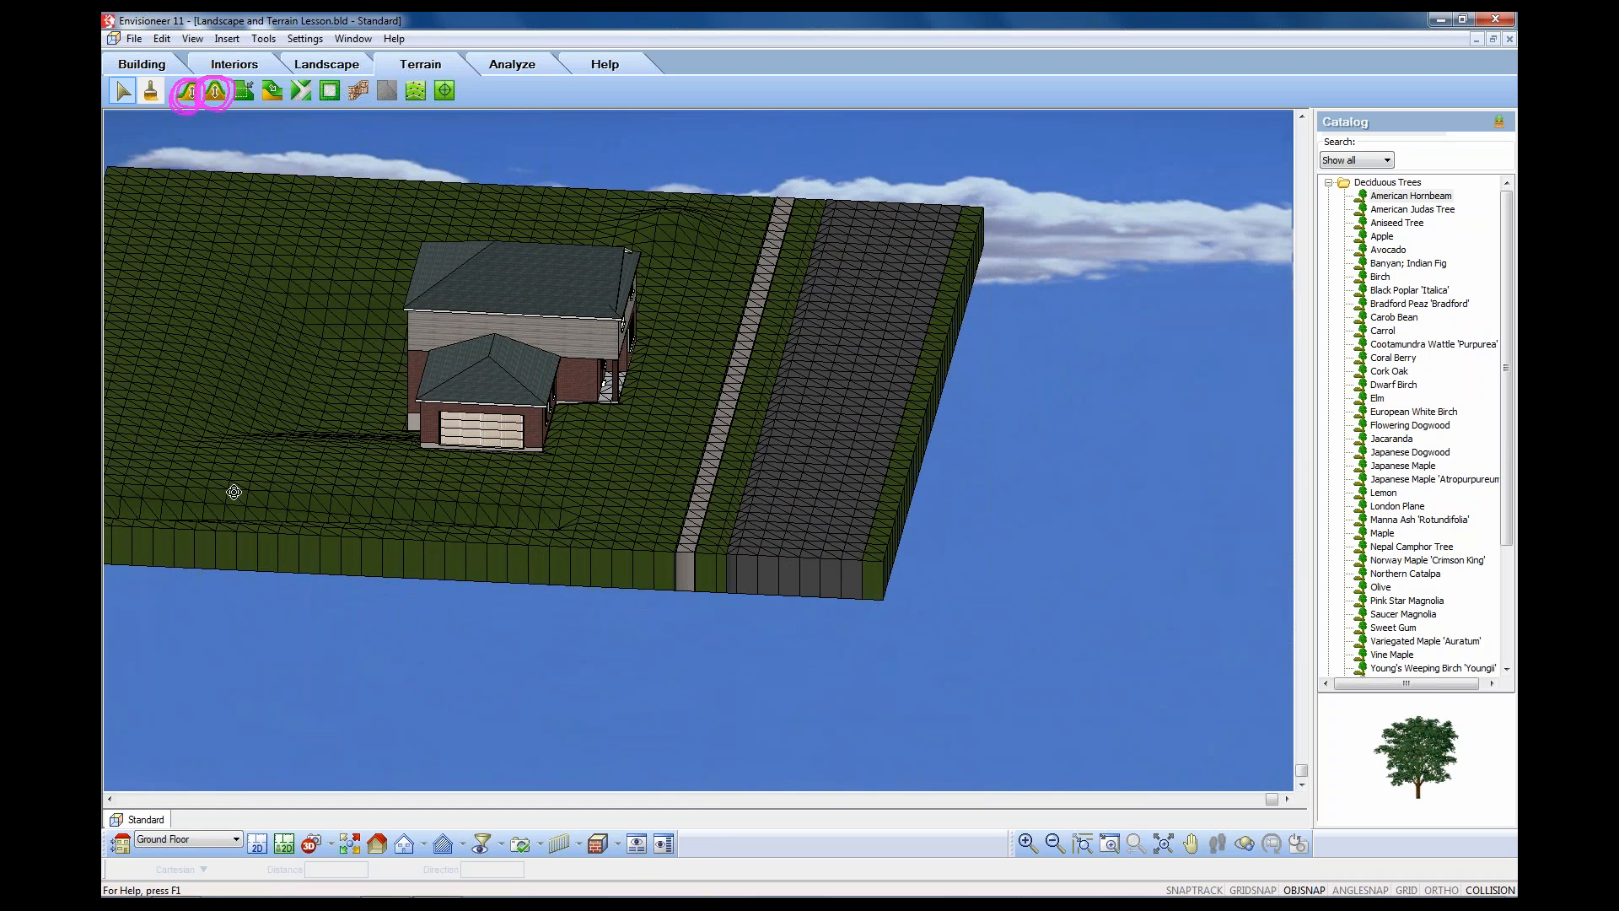
pyautogui.moveTo(636, 553); pyautogui.dragTo(455, 504)
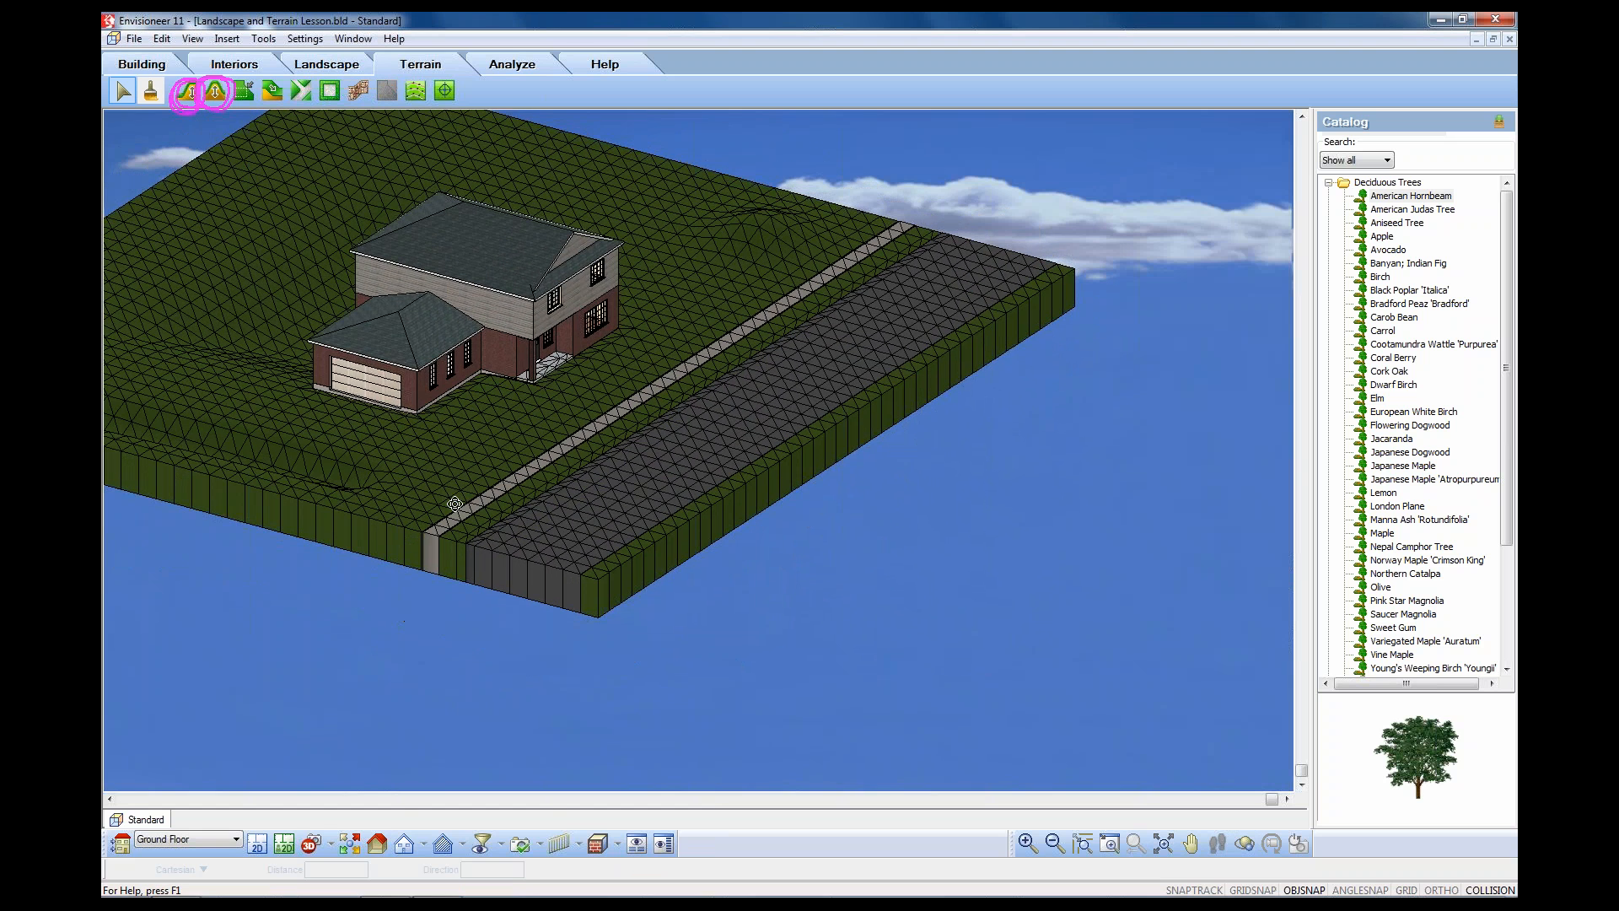
# - In plan, add a slope defined by a height of -5 feet, running about 17'-10" at 42° from the plateau contours' outer corner toward the rear lot corner
pyautogui.click(259, 845)
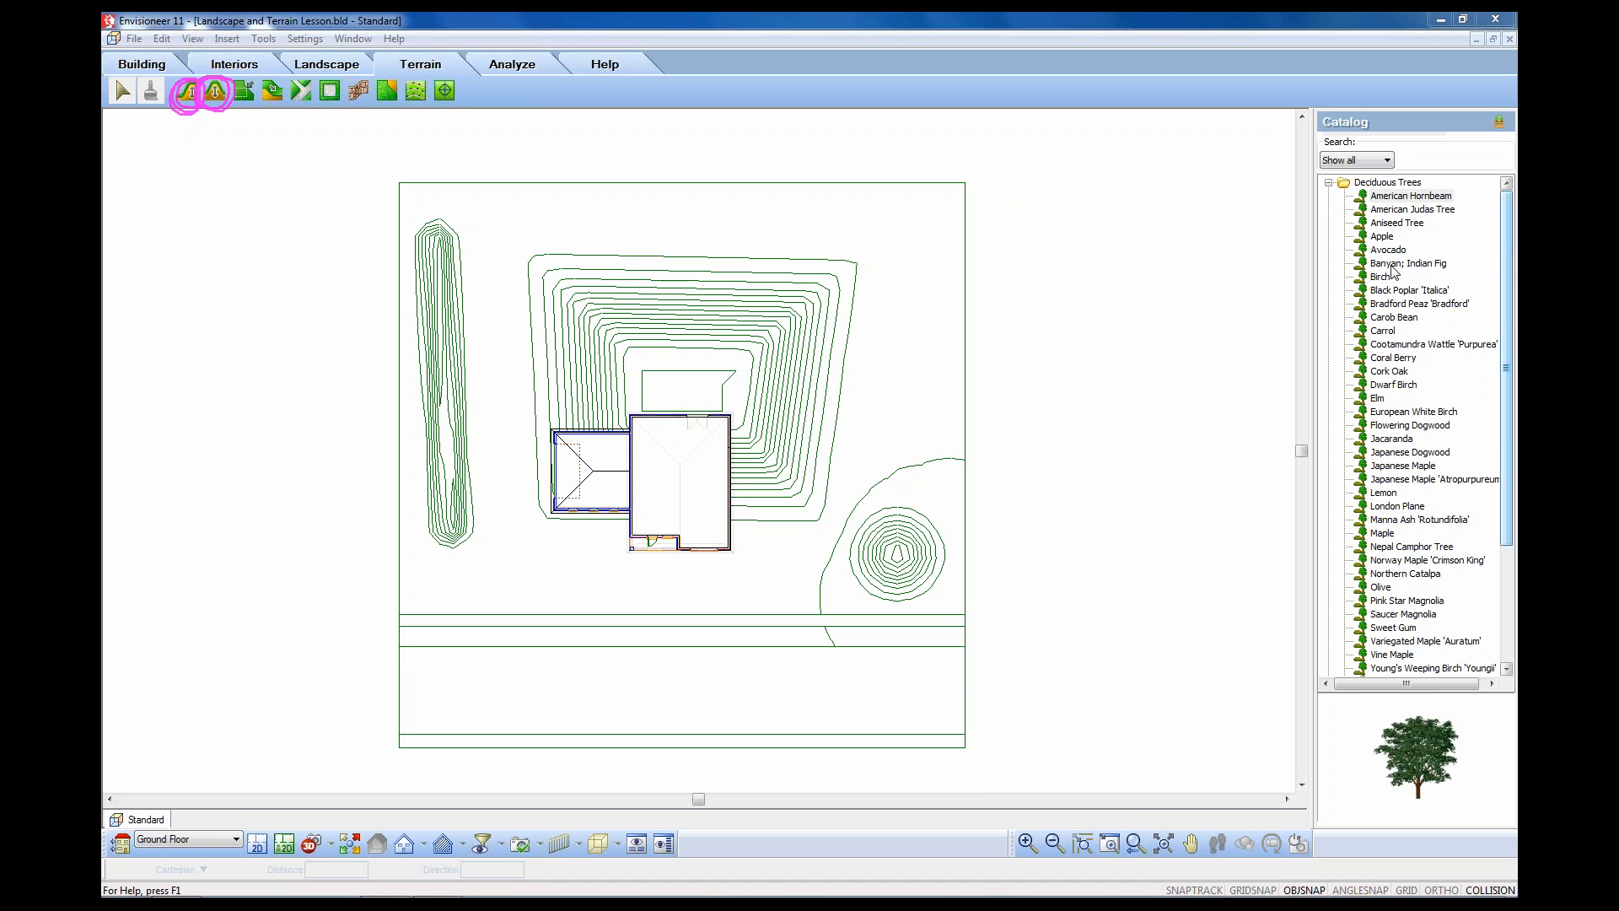
pyautogui.moveTo(289, 77)
pyautogui.mouseDown()
pyautogui.moveTo(259, 82)
pyautogui.moveTo(283, 100)
pyautogui.moveTo(289, 77)
pyautogui.moveTo(279, 106)
pyautogui.mouseUp()
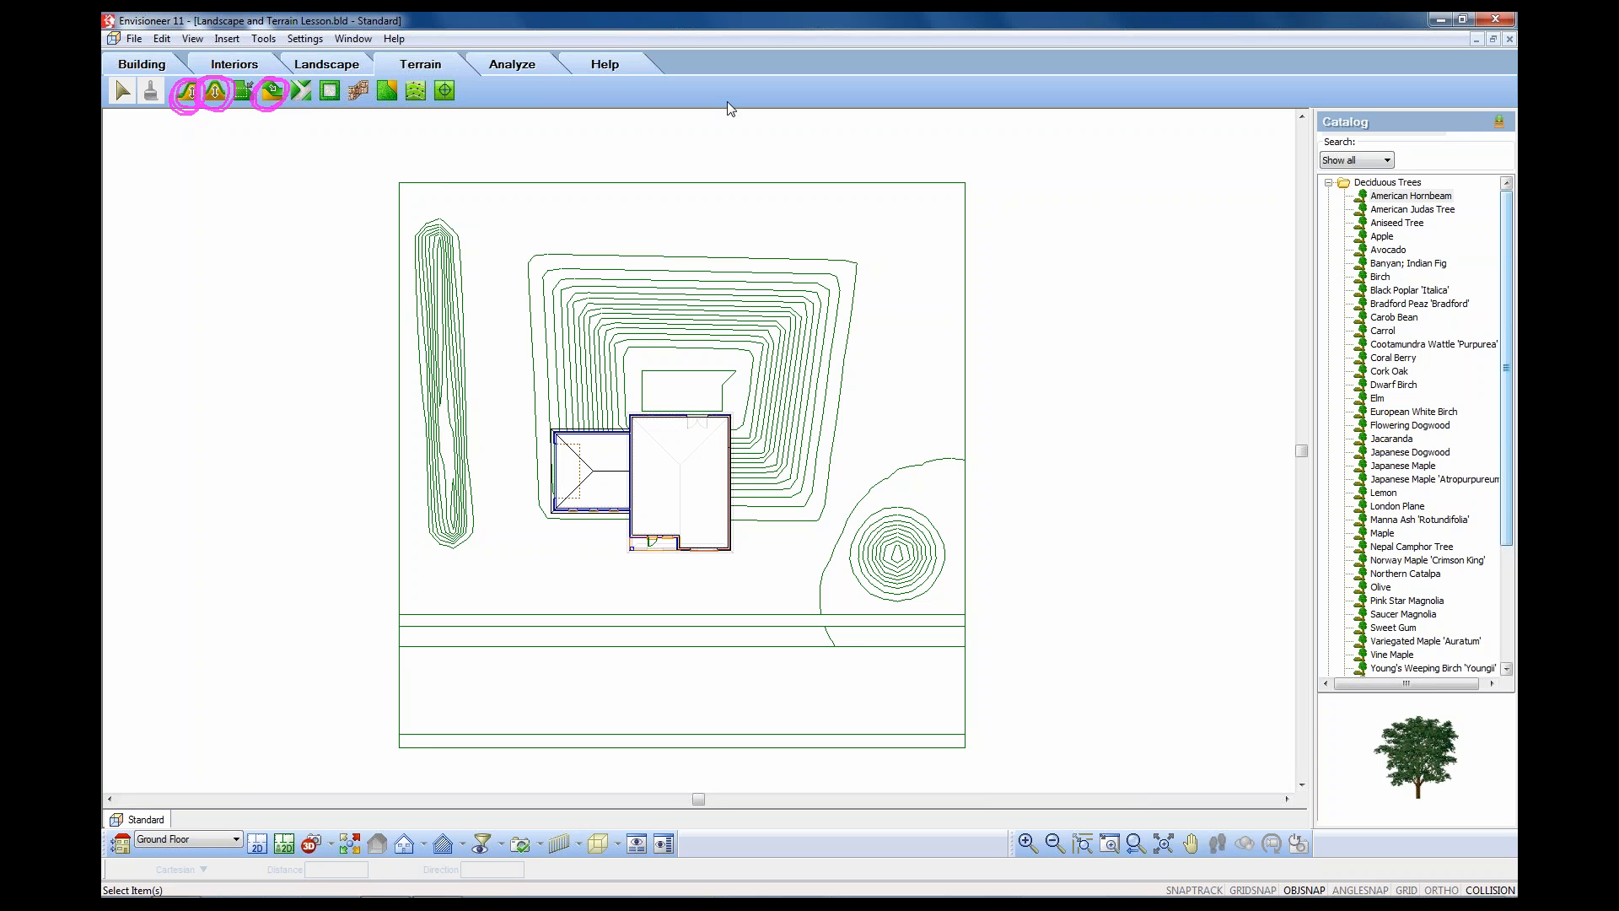
pyautogui.click(271, 90)
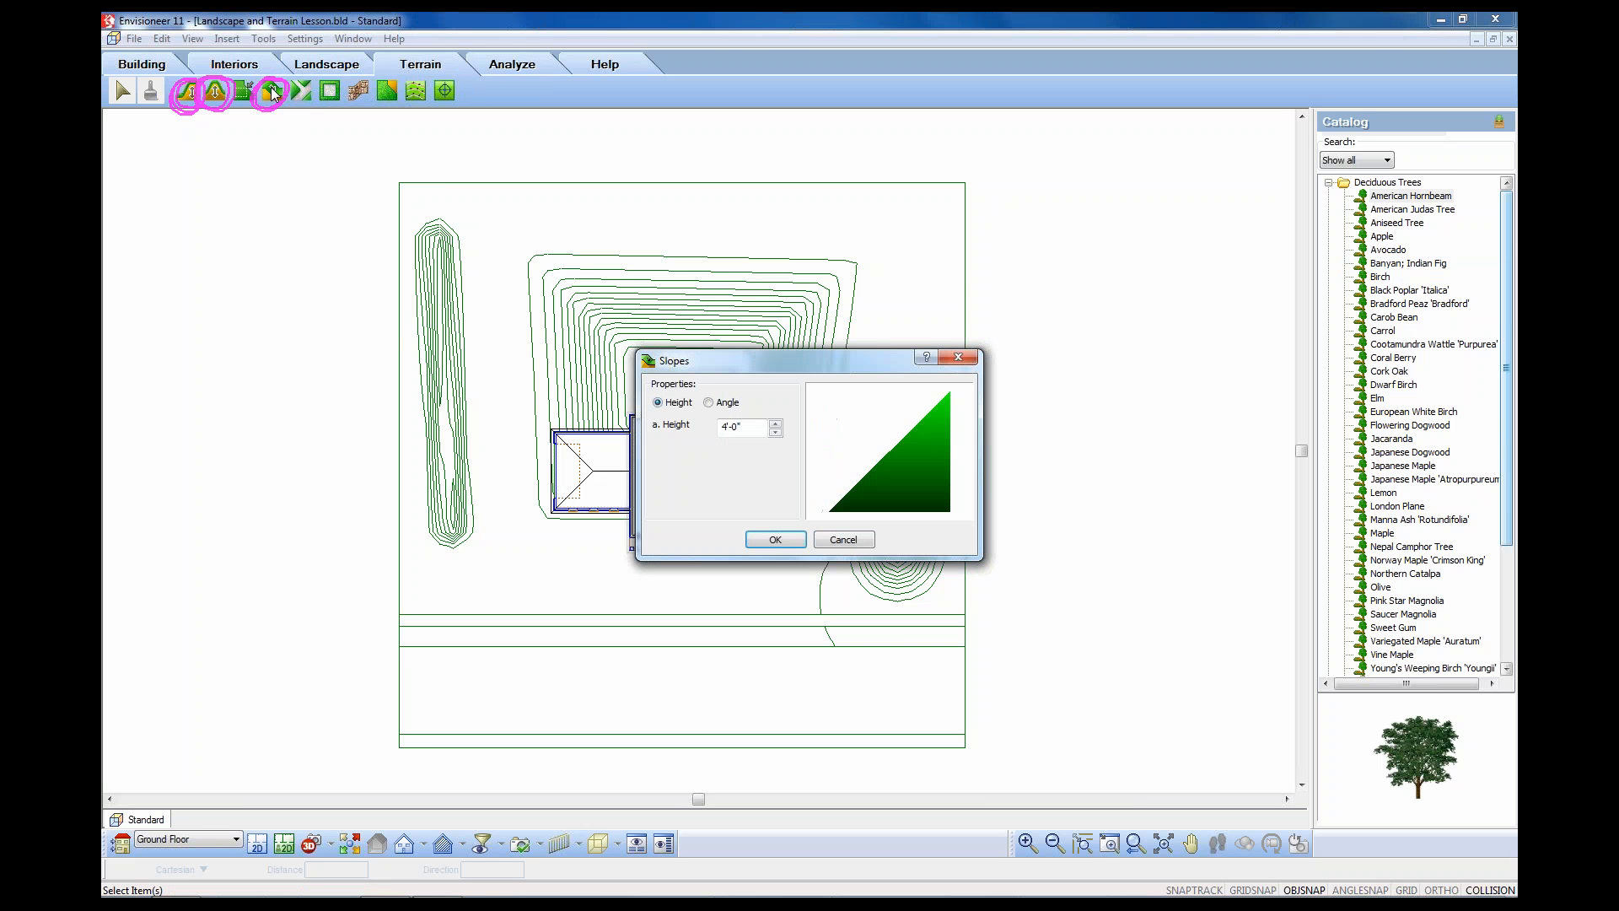
pyautogui.click(708, 403)
pyautogui.click(659, 403)
pyautogui.press('Delete')
pyautogui.press('Delete')
pyautogui.write('-5')
pyautogui.click(775, 541)
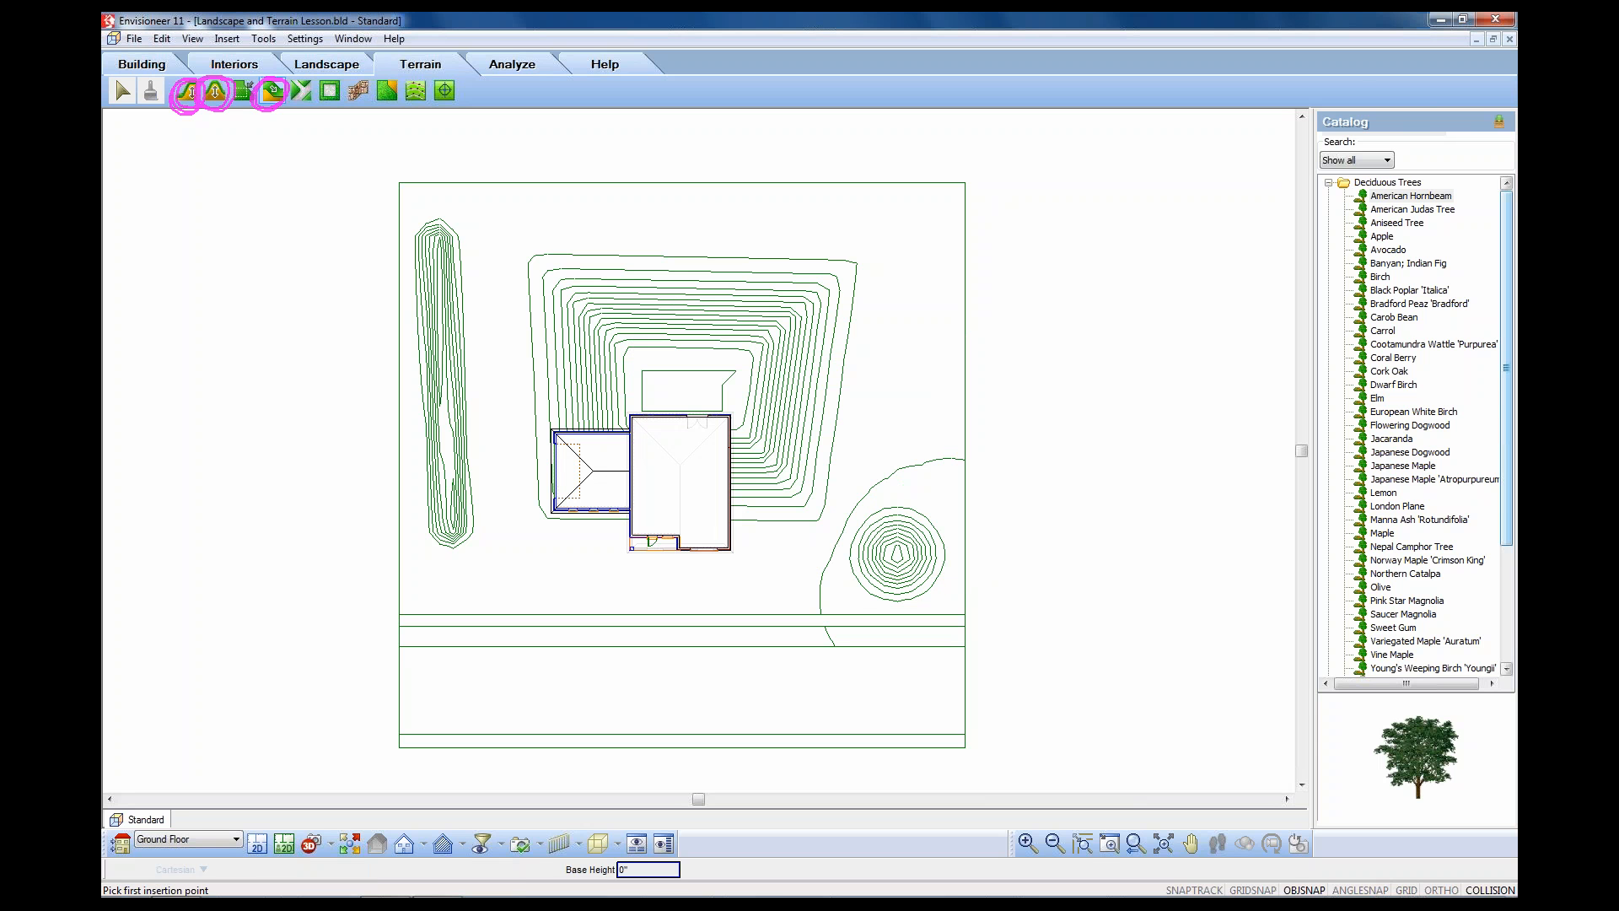
pyautogui.click(869, 266)
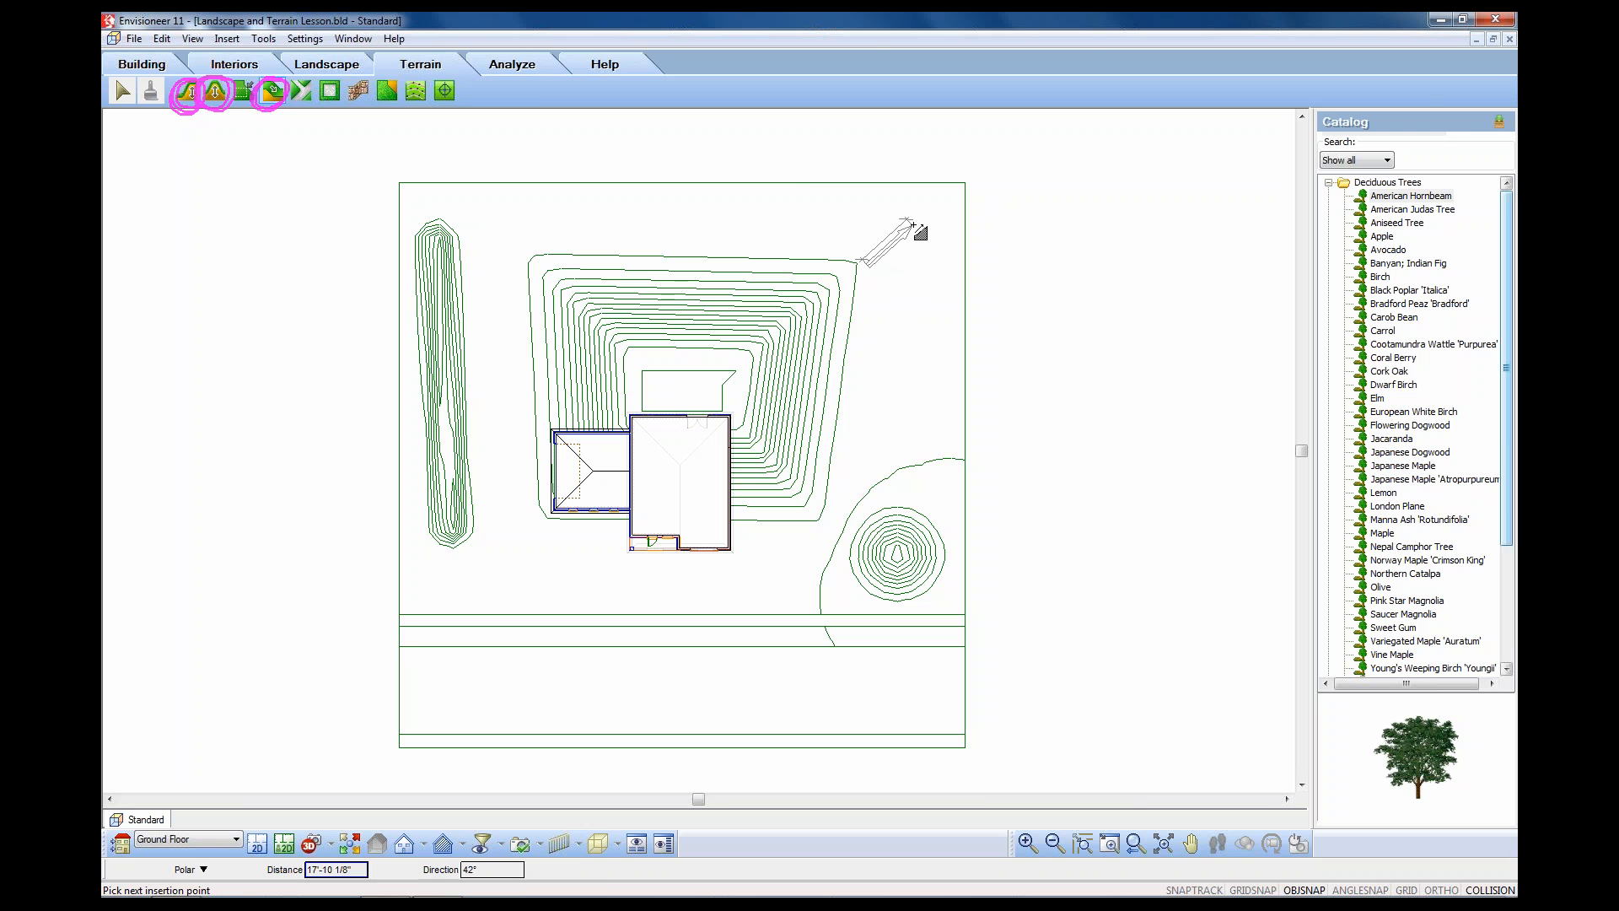
pyautogui.click(913, 226)
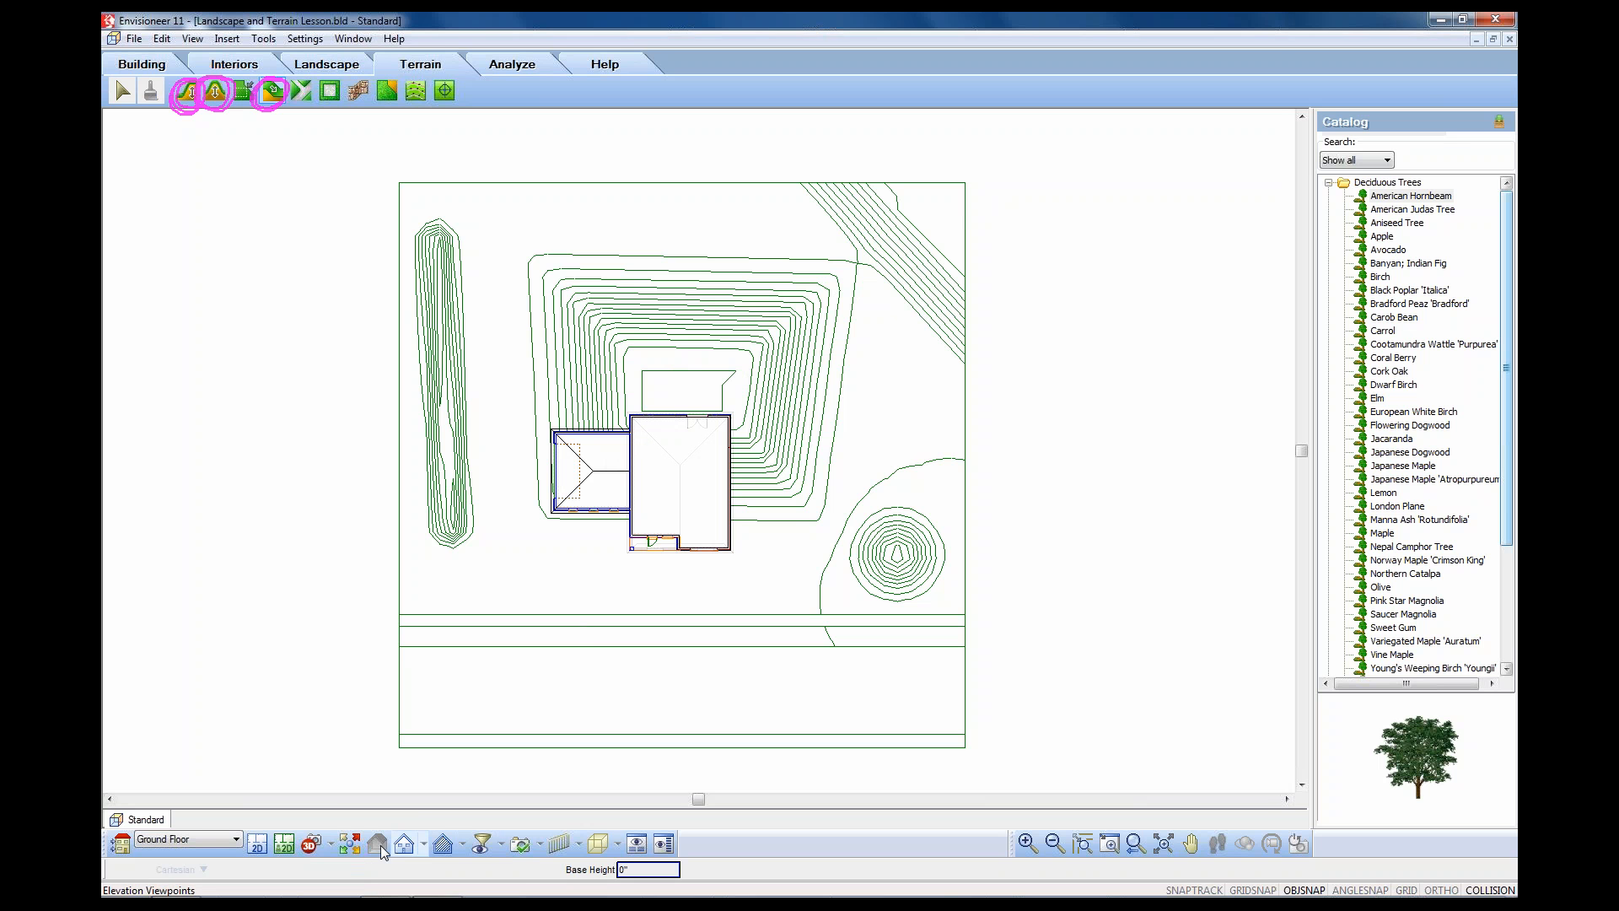
# - Examine the sloped rear lot corner and the walkout side of the house in 3D
pyautogui.click(311, 843)
pyautogui.click(842, 417)
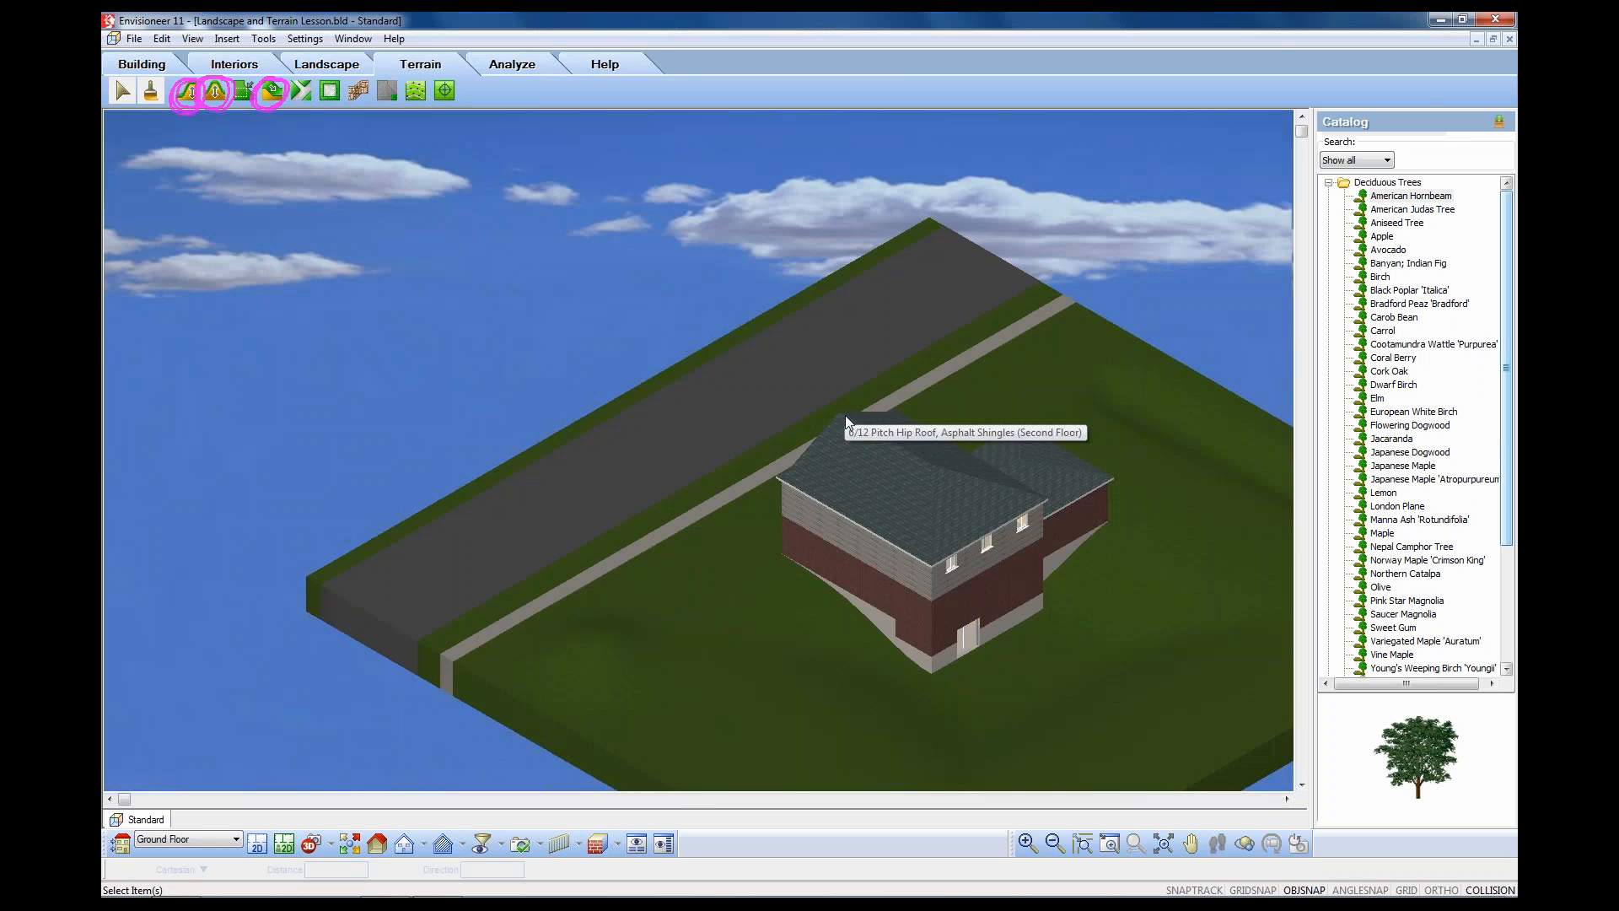
pyautogui.click(1245, 841)
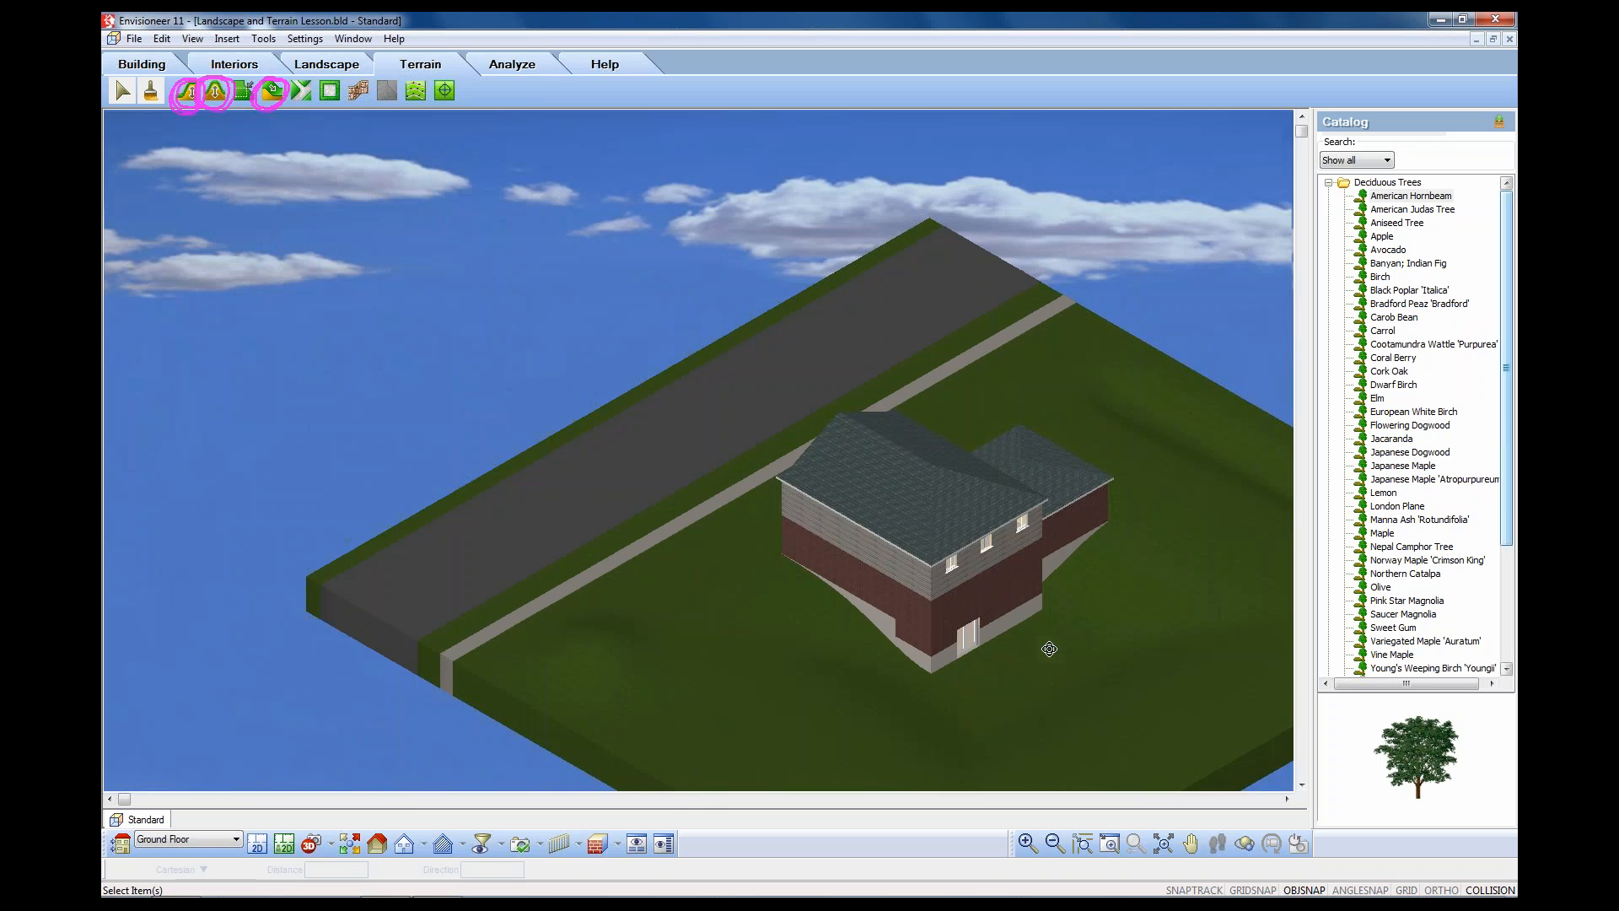
pyautogui.moveTo(1049, 650); pyautogui.dragTo(679, 626)
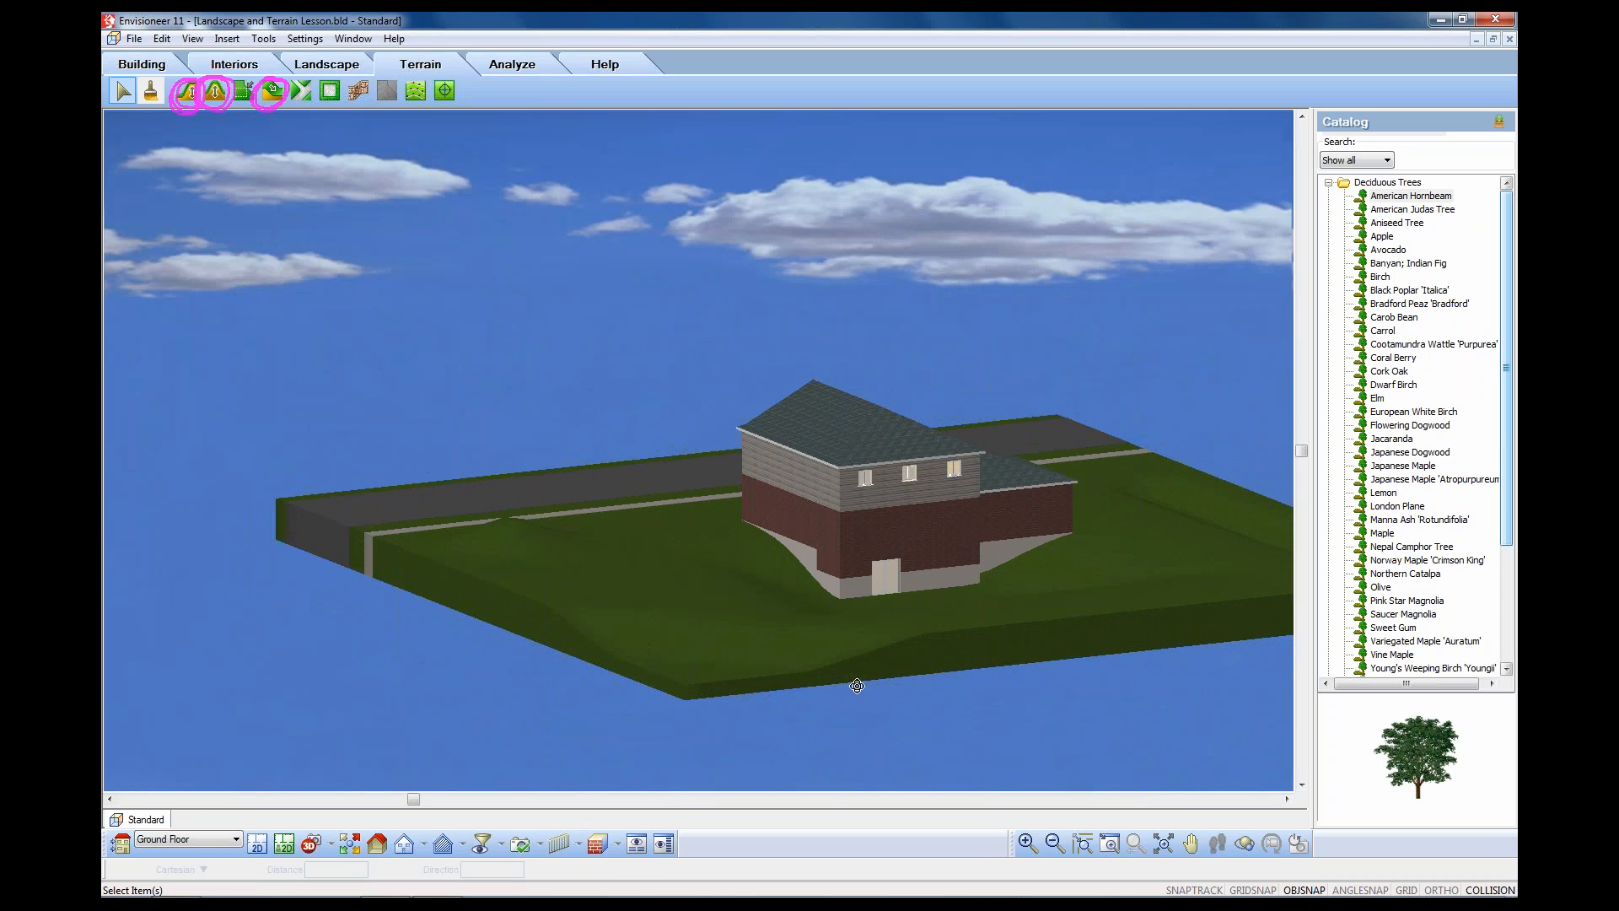
pyautogui.moveTo(773, 674); pyautogui.dragTo(638, 661)
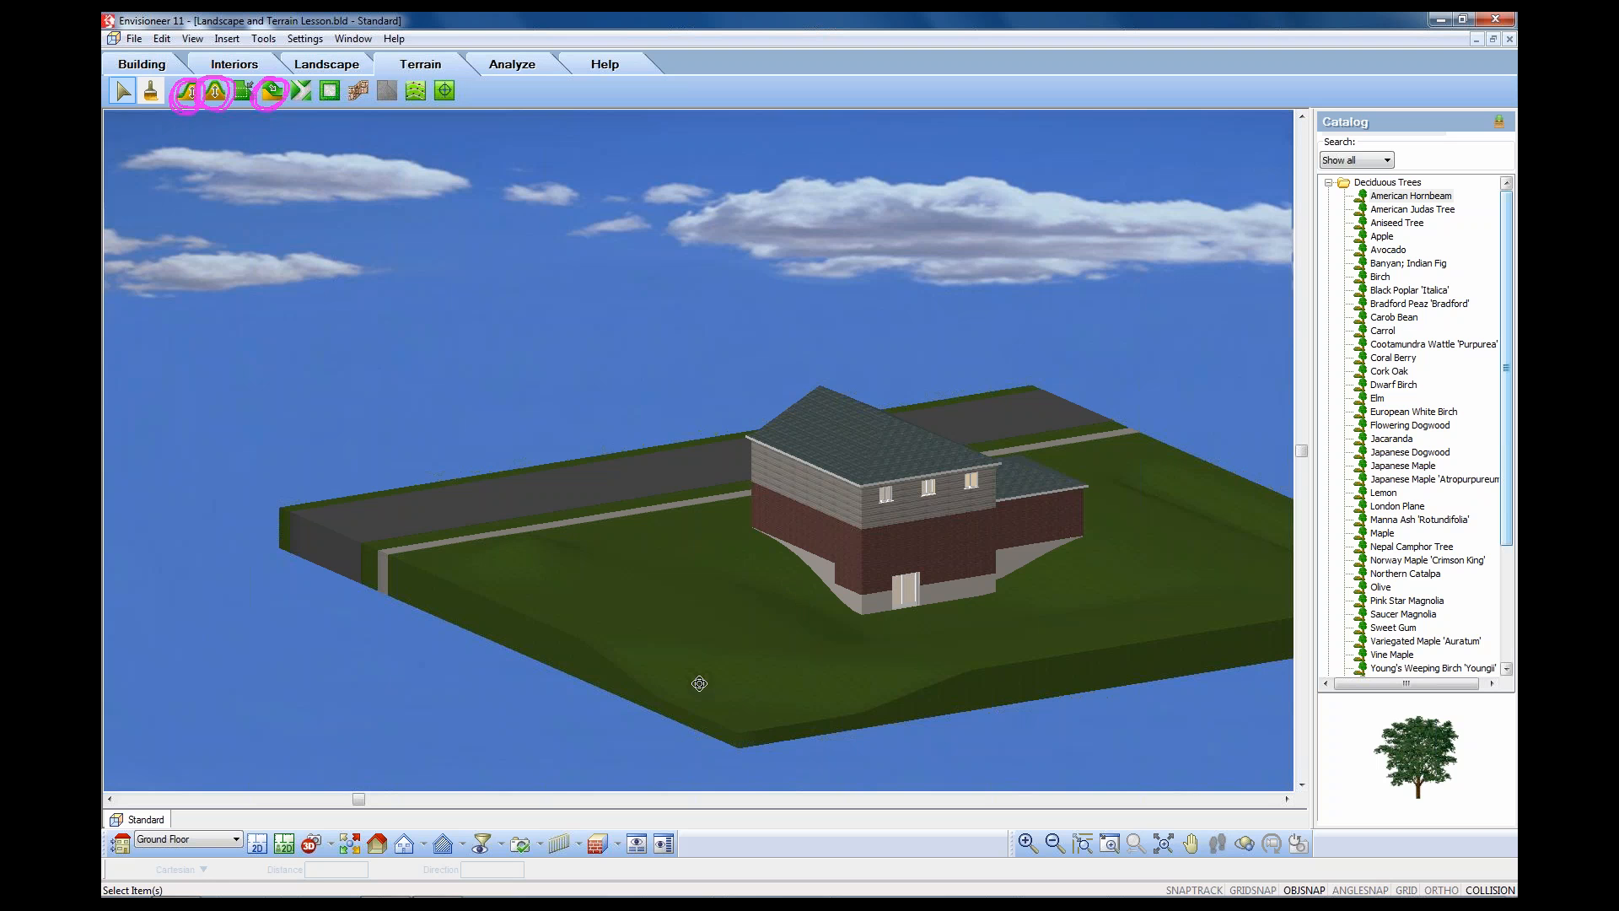
# - Return to the plan and open the Terrain page of the Program Settings to review the auto-cut, mesh and contour options
pyautogui.click(256, 843)
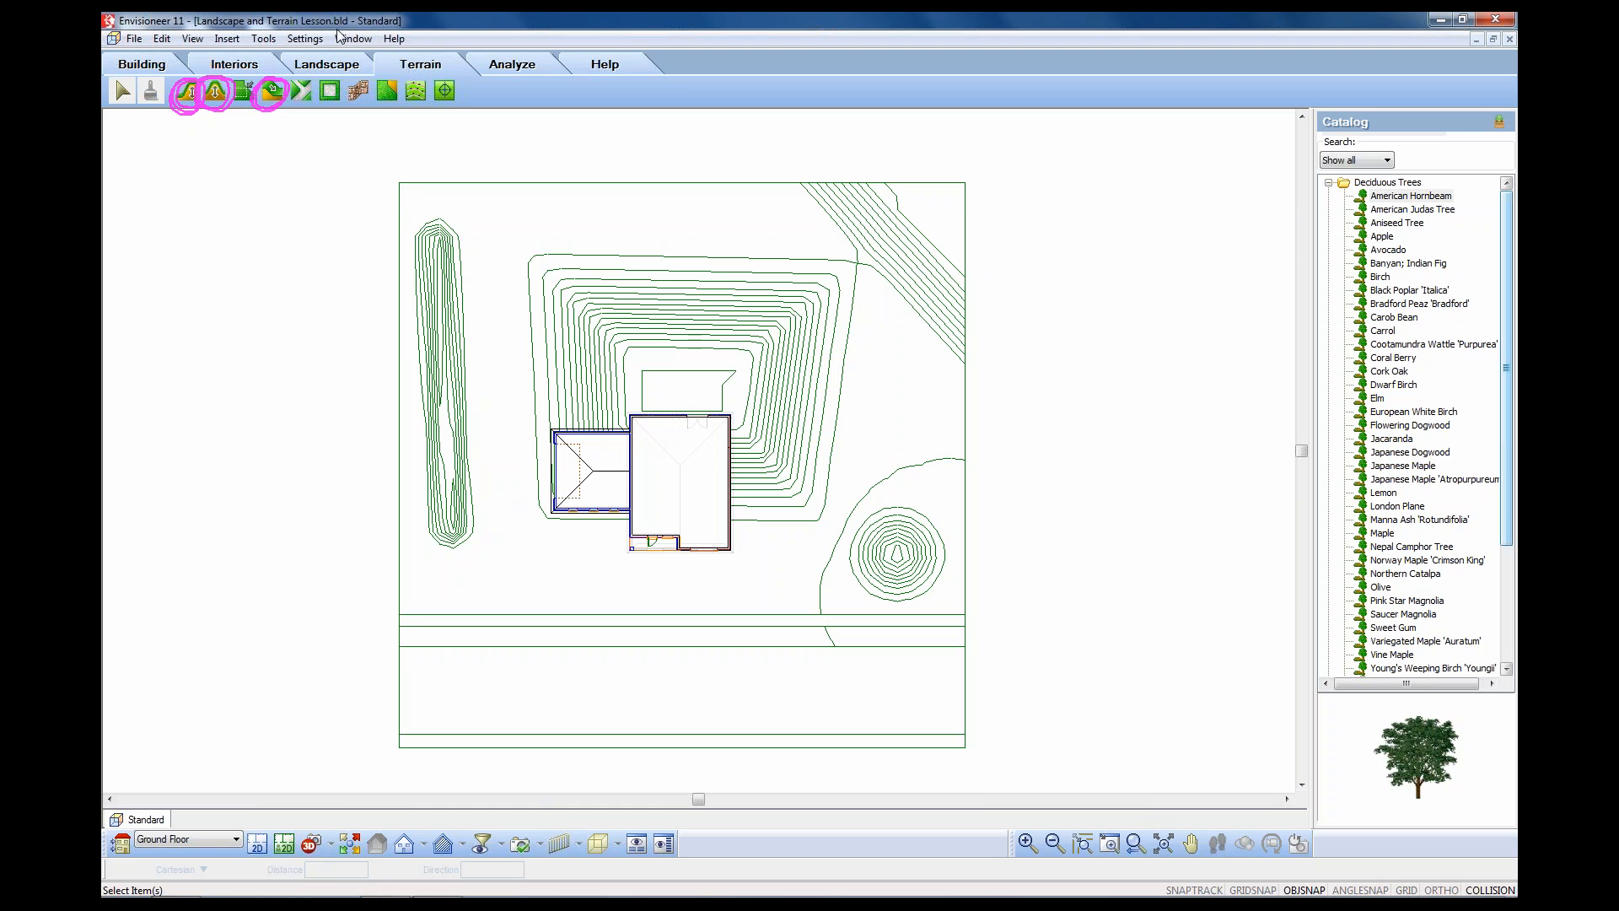
pyautogui.click(304, 39)
pyautogui.click(321, 77)
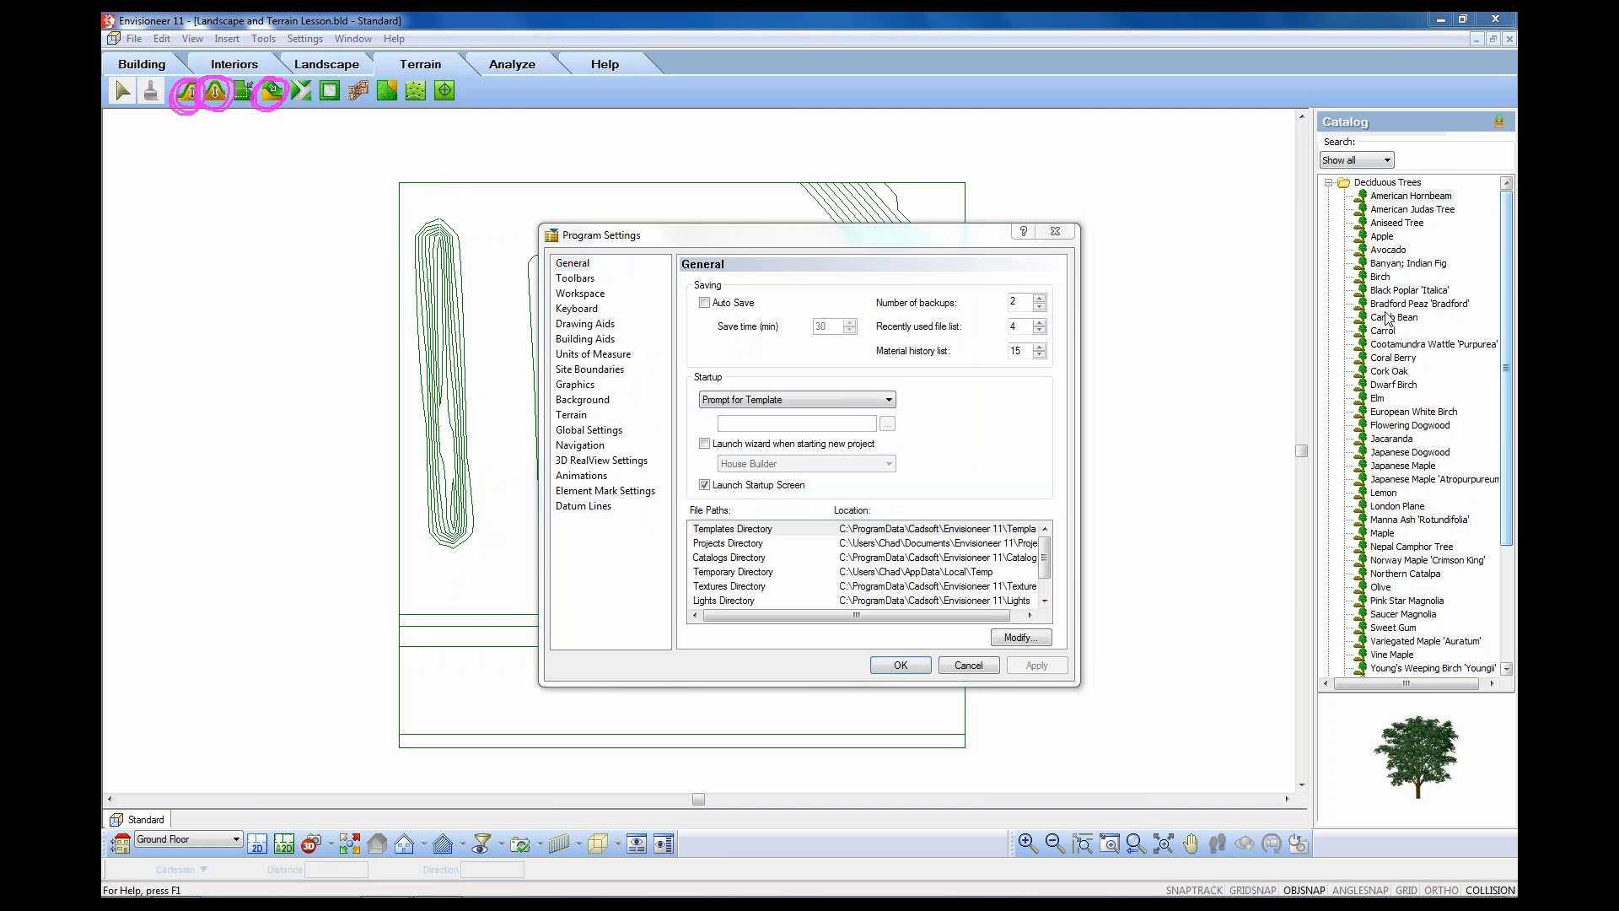
pyautogui.click(1384, 286)
pyautogui.moveTo(550, 414); pyautogui.dragTo(609, 414)
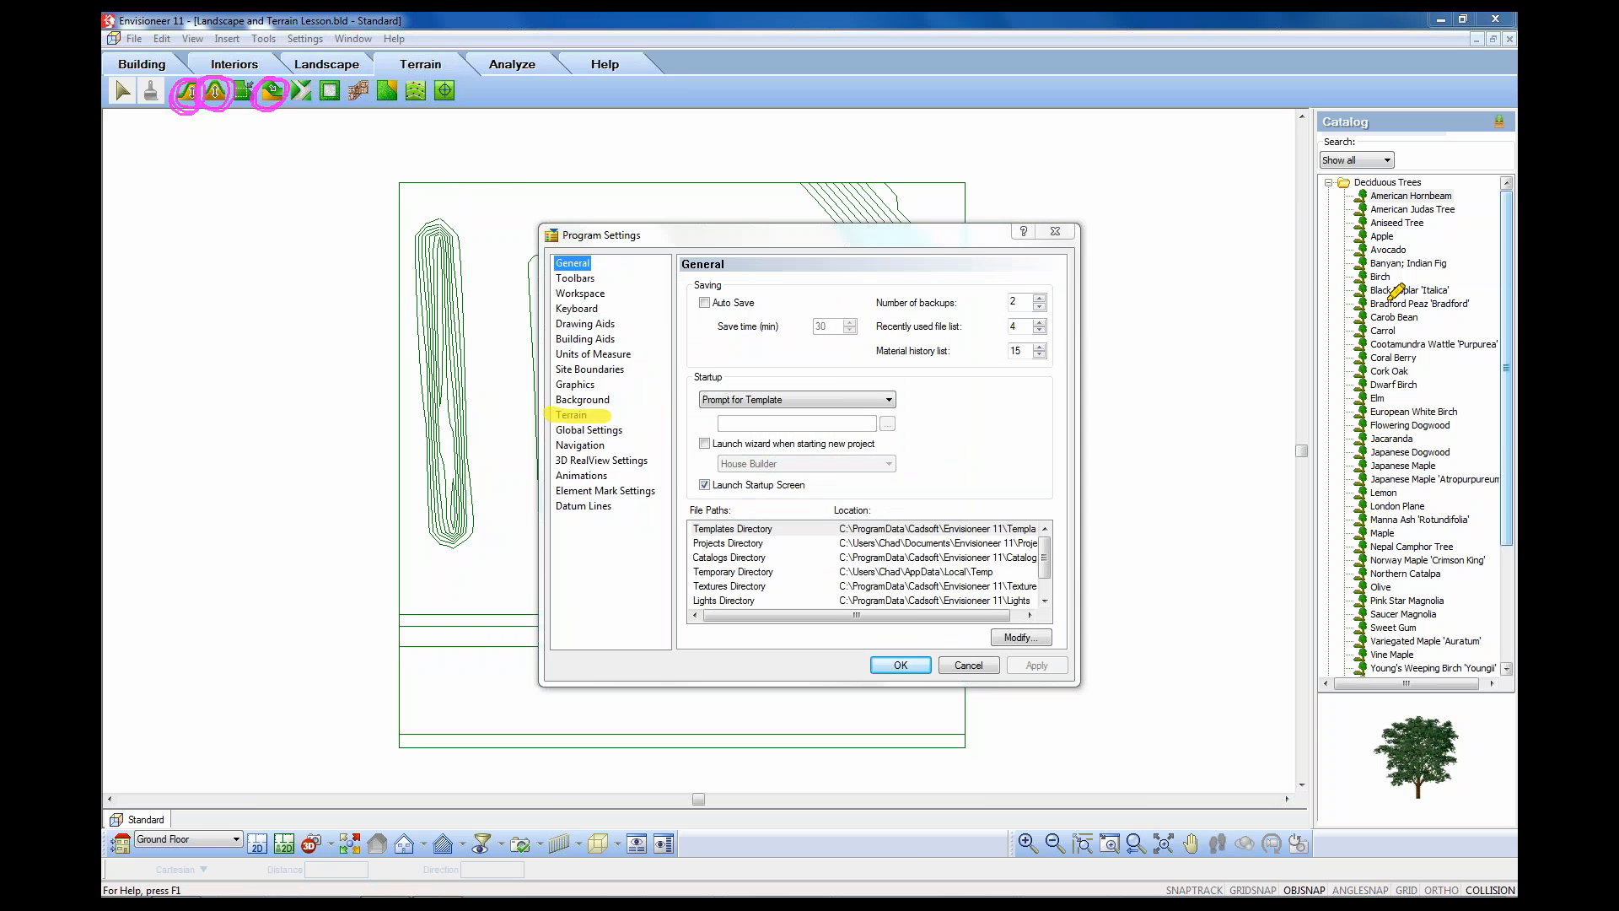
pyautogui.click(1434, 250)
pyautogui.click(578, 415)
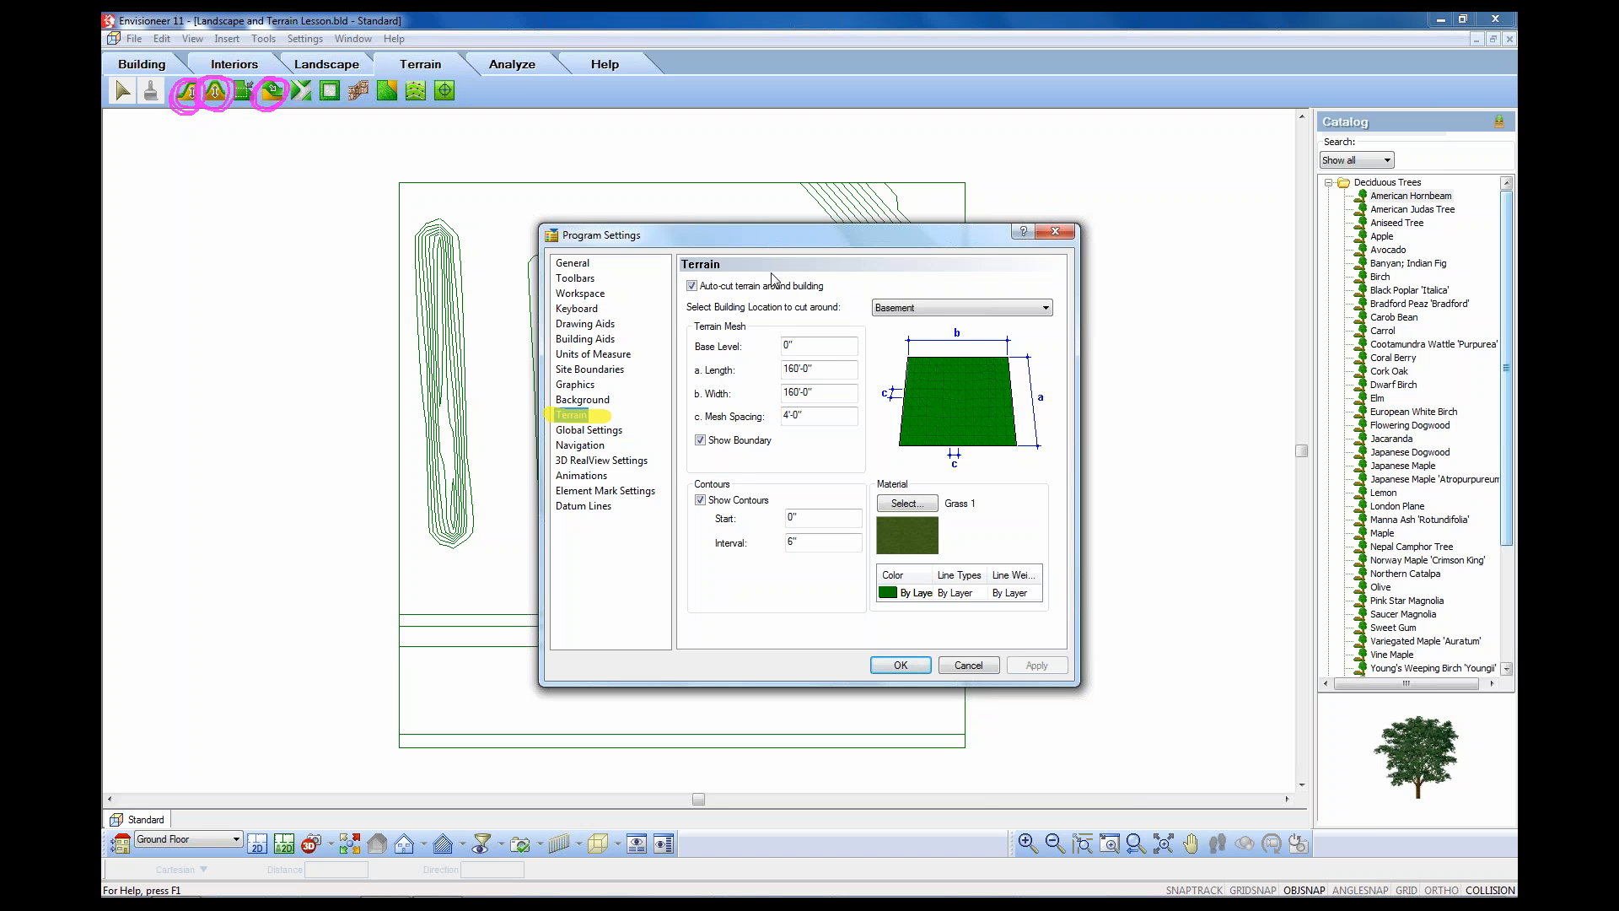
pyautogui.click(835, 369)
pyautogui.click(1495, 223)
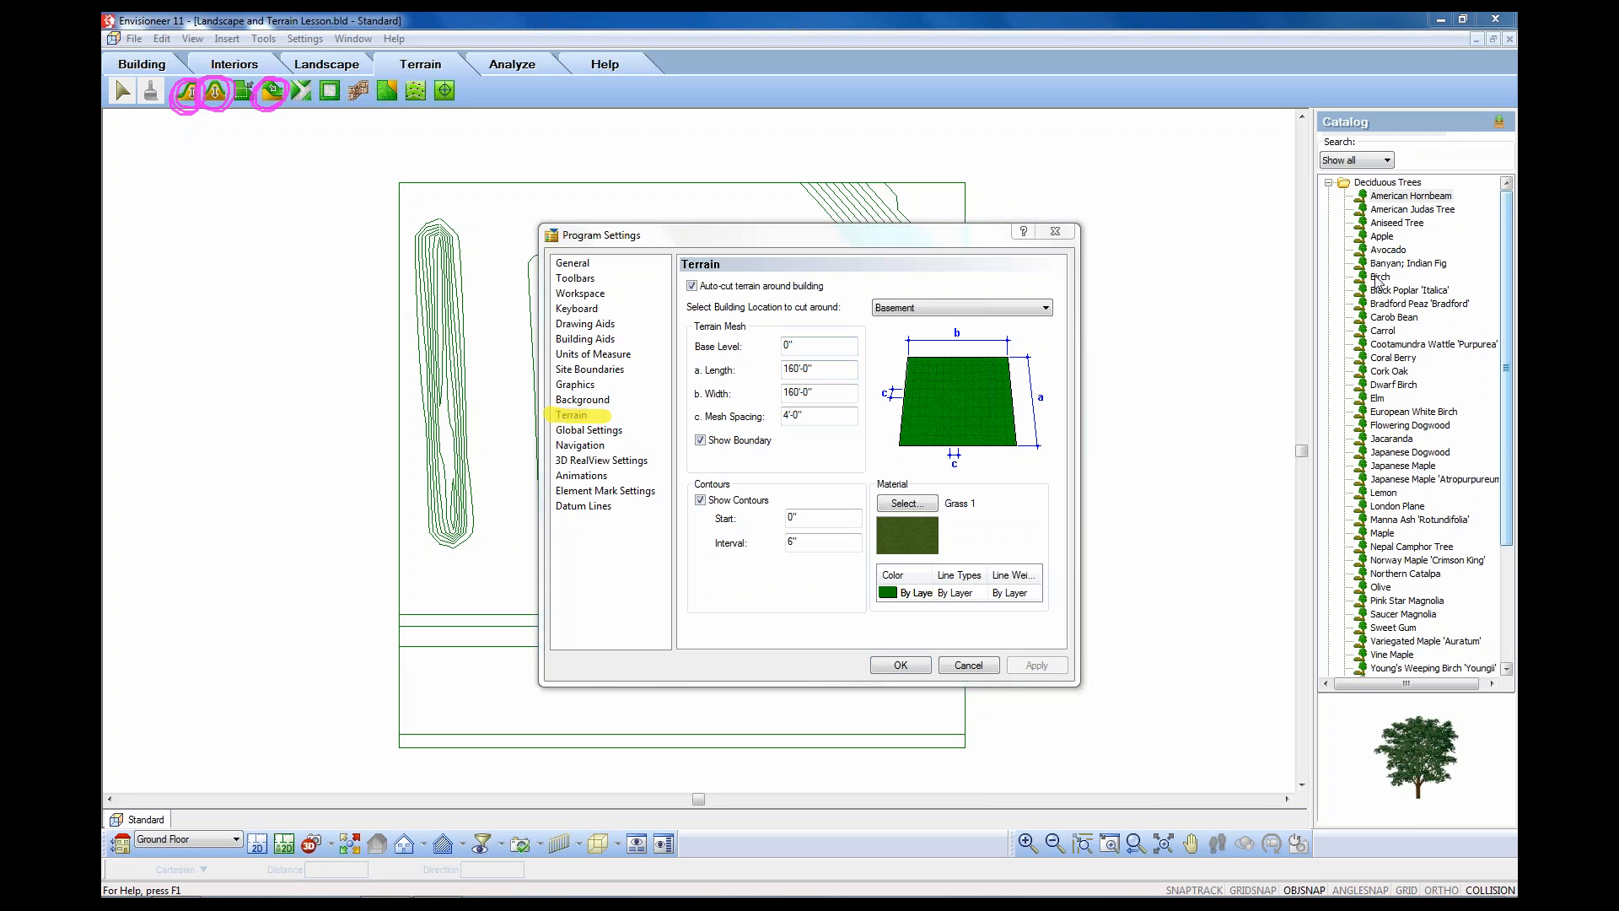
# - Set the terrain contour interval to 12 inches and apply the program settings
pyautogui.click(1383, 274)
pyautogui.moveTo(650, 546)
pyautogui.mouseDown()
pyautogui.moveTo(711, 548)
pyautogui.moveTo(694, 557)
pyautogui.moveTo(687, 509)
pyautogui.mouseUp()
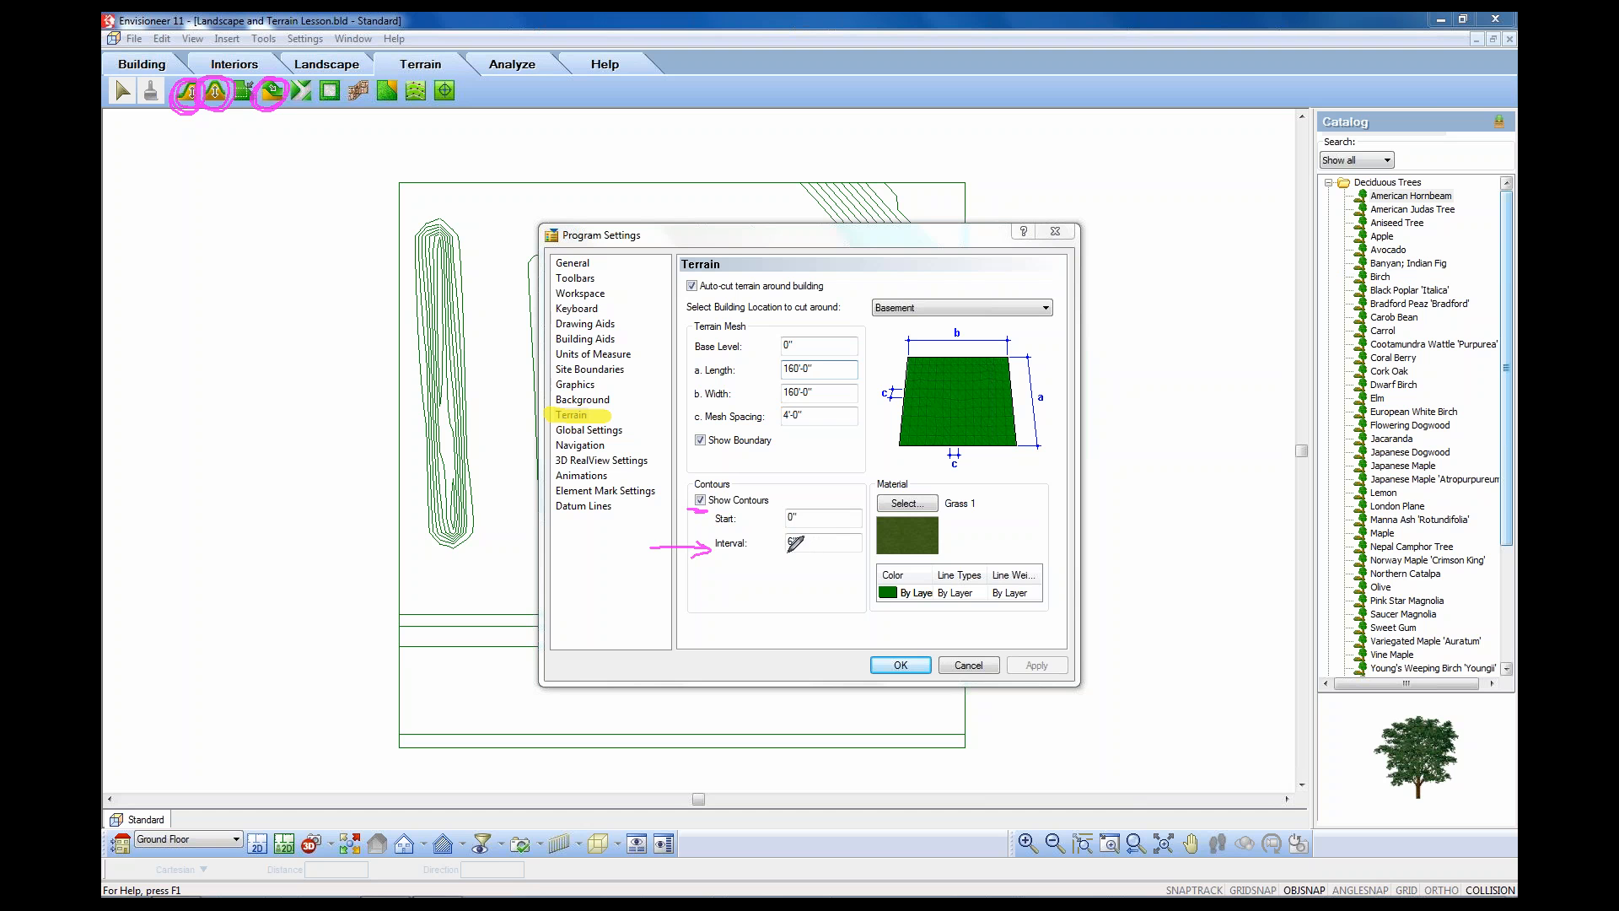
pyautogui.moveTo(788, 553)
pyautogui.mouseDown()
pyautogui.moveTo(803, 540)
pyautogui.moveTo(782, 546)
pyautogui.moveTo(792, 553)
pyautogui.mouseUp()
pyautogui.doubleClick(791, 542)
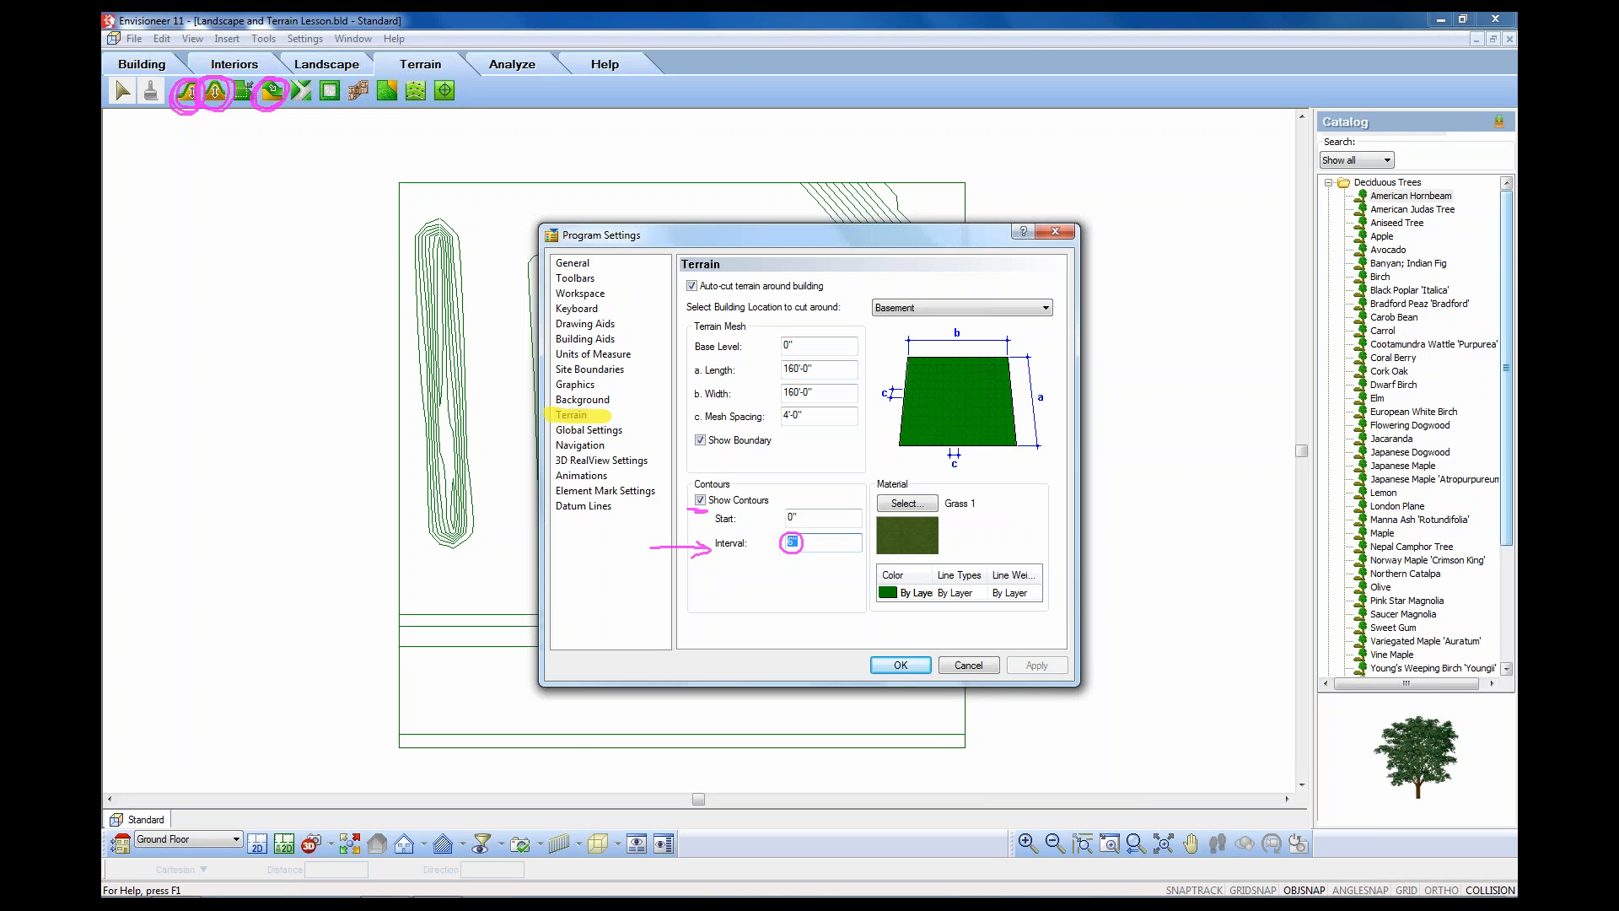
pyautogui.write('12')
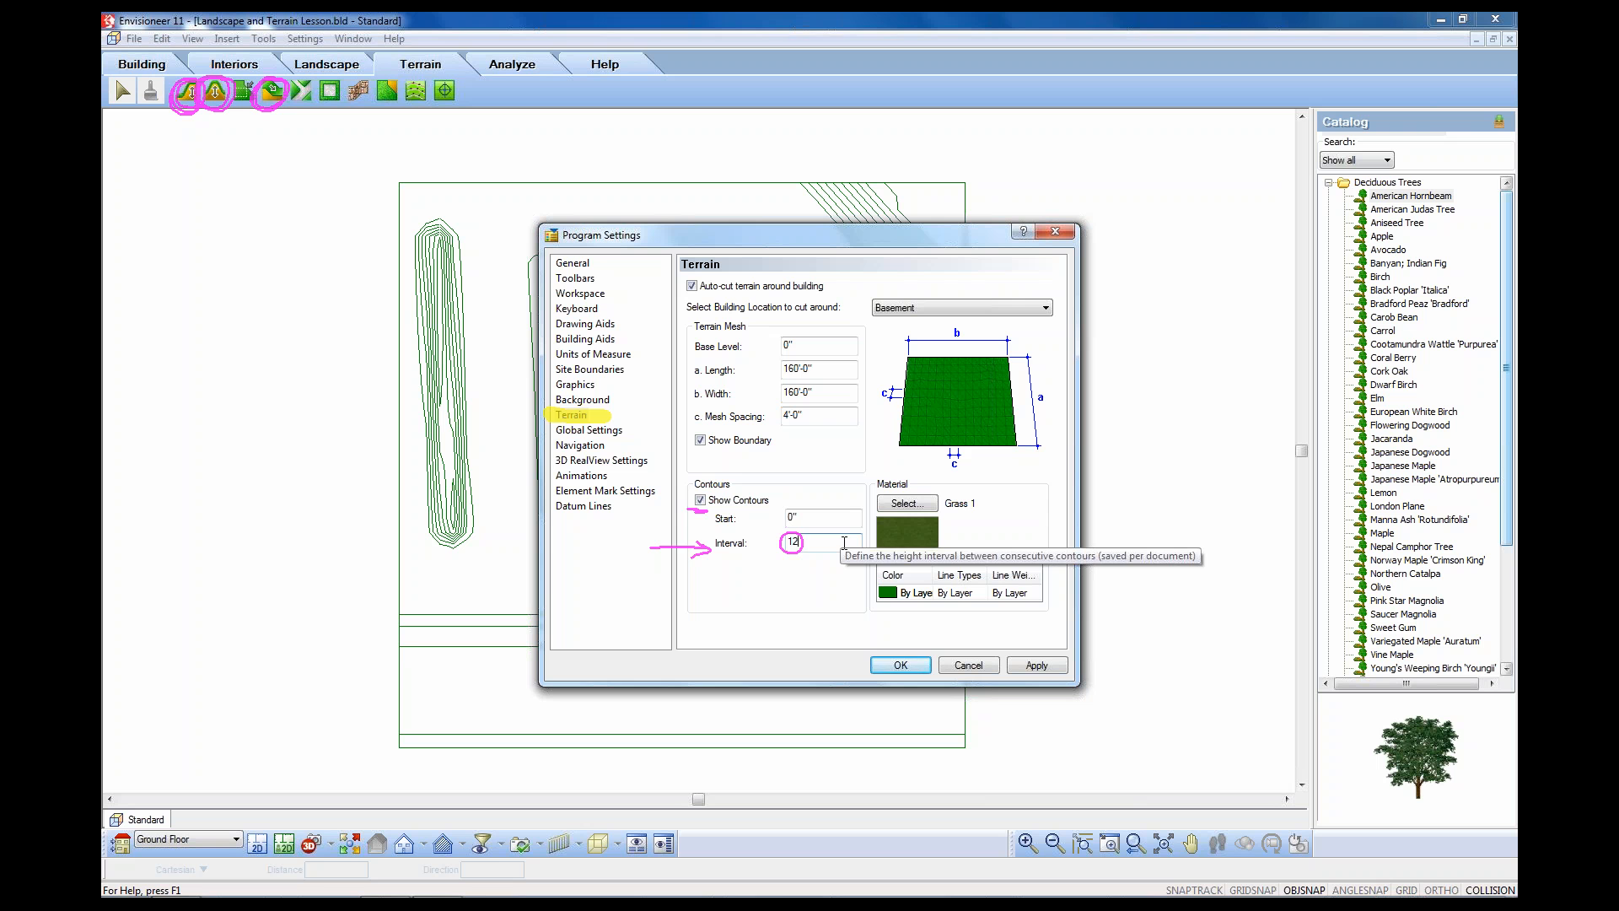
pyautogui.click(1036, 665)
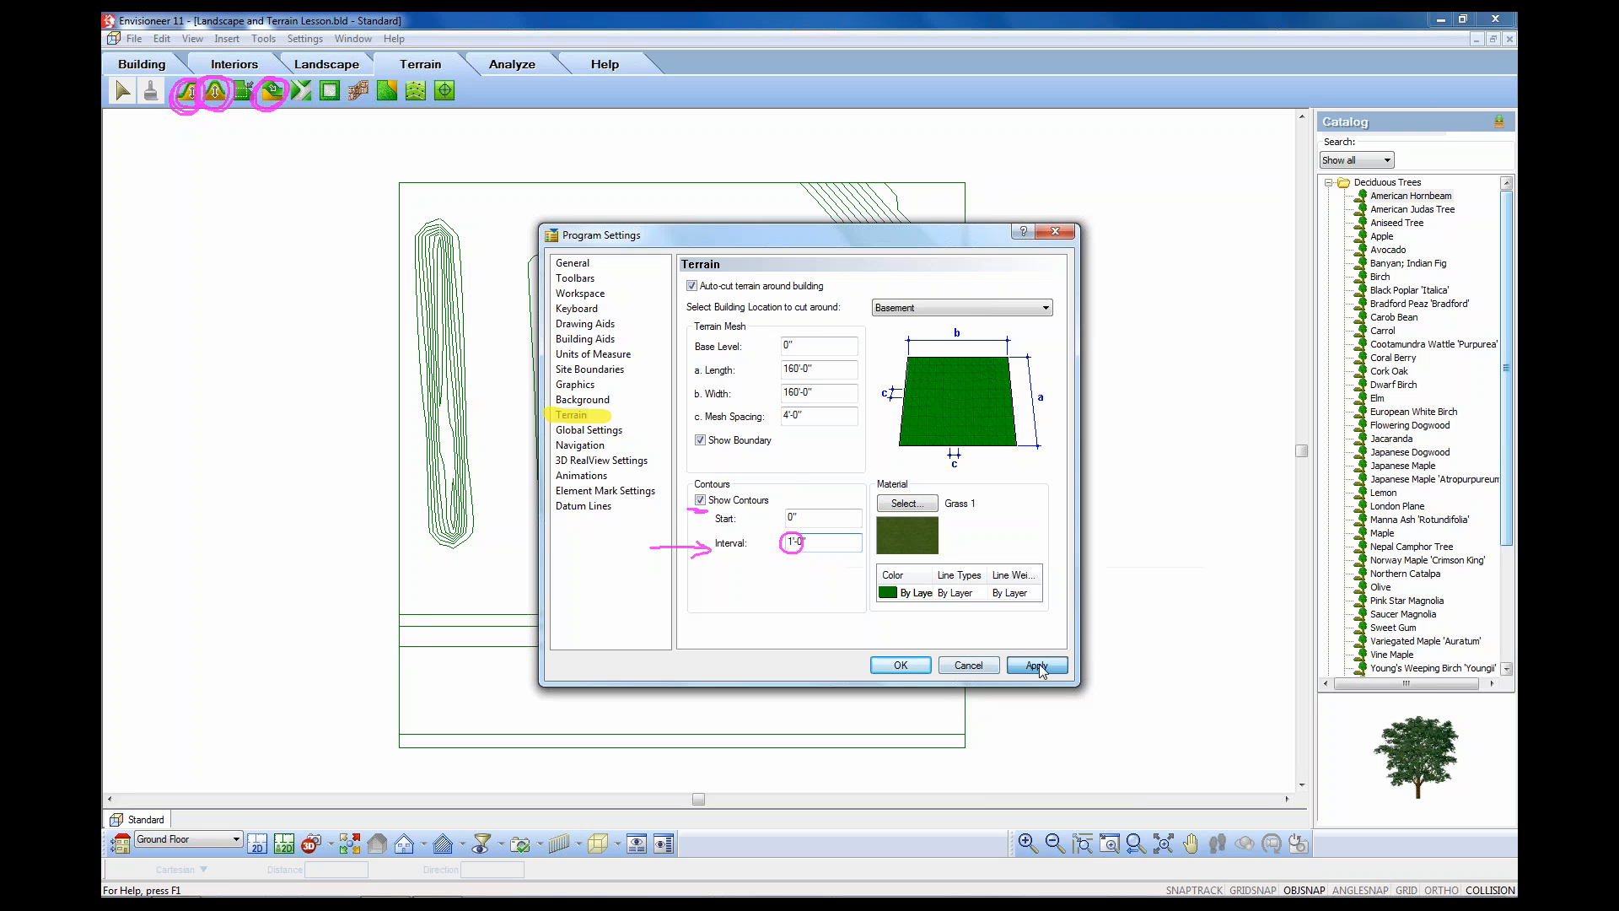
pyautogui.click(901, 665)
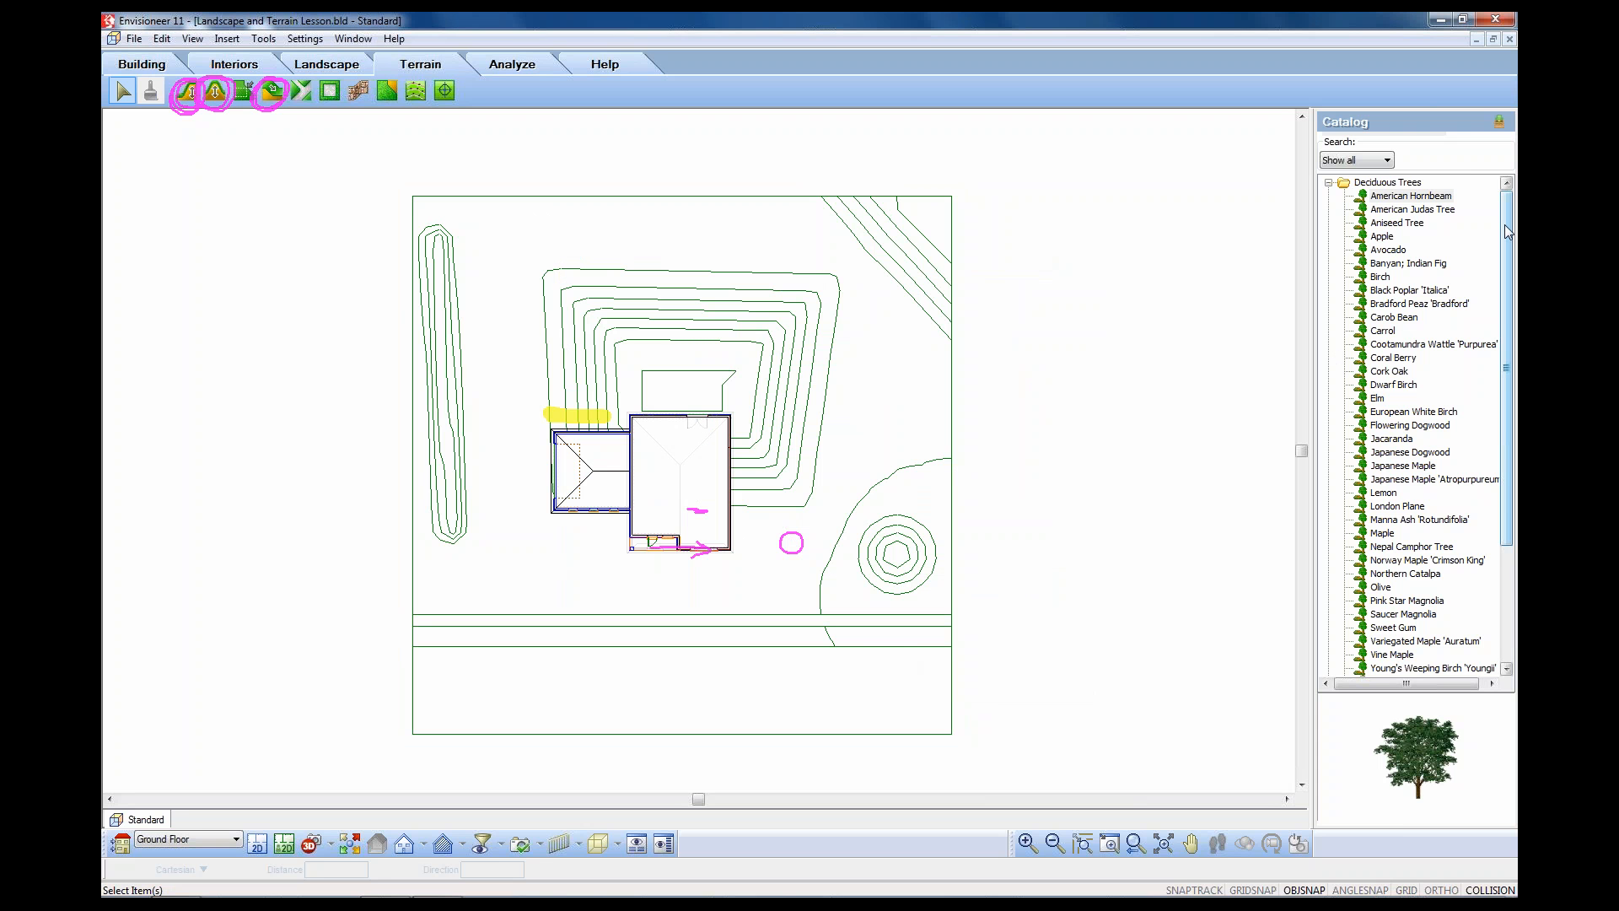
# - Start adding terrain spot points and accept converting the current terrain to a TIN mesh
pyautogui.click(1411, 334)
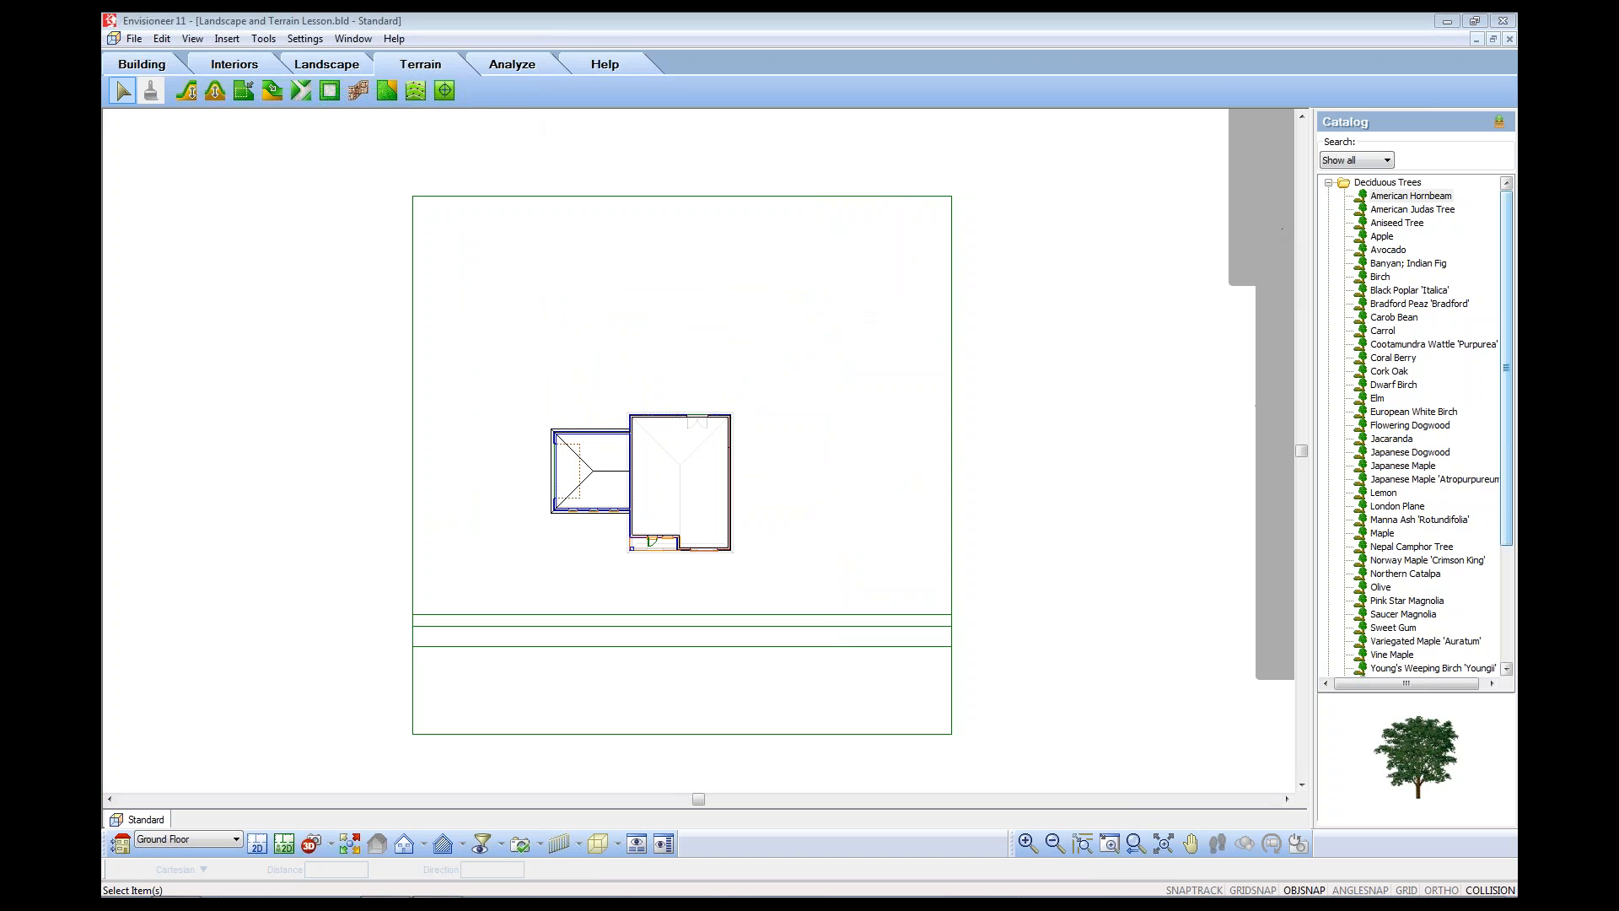
pyautogui.click(446, 85)
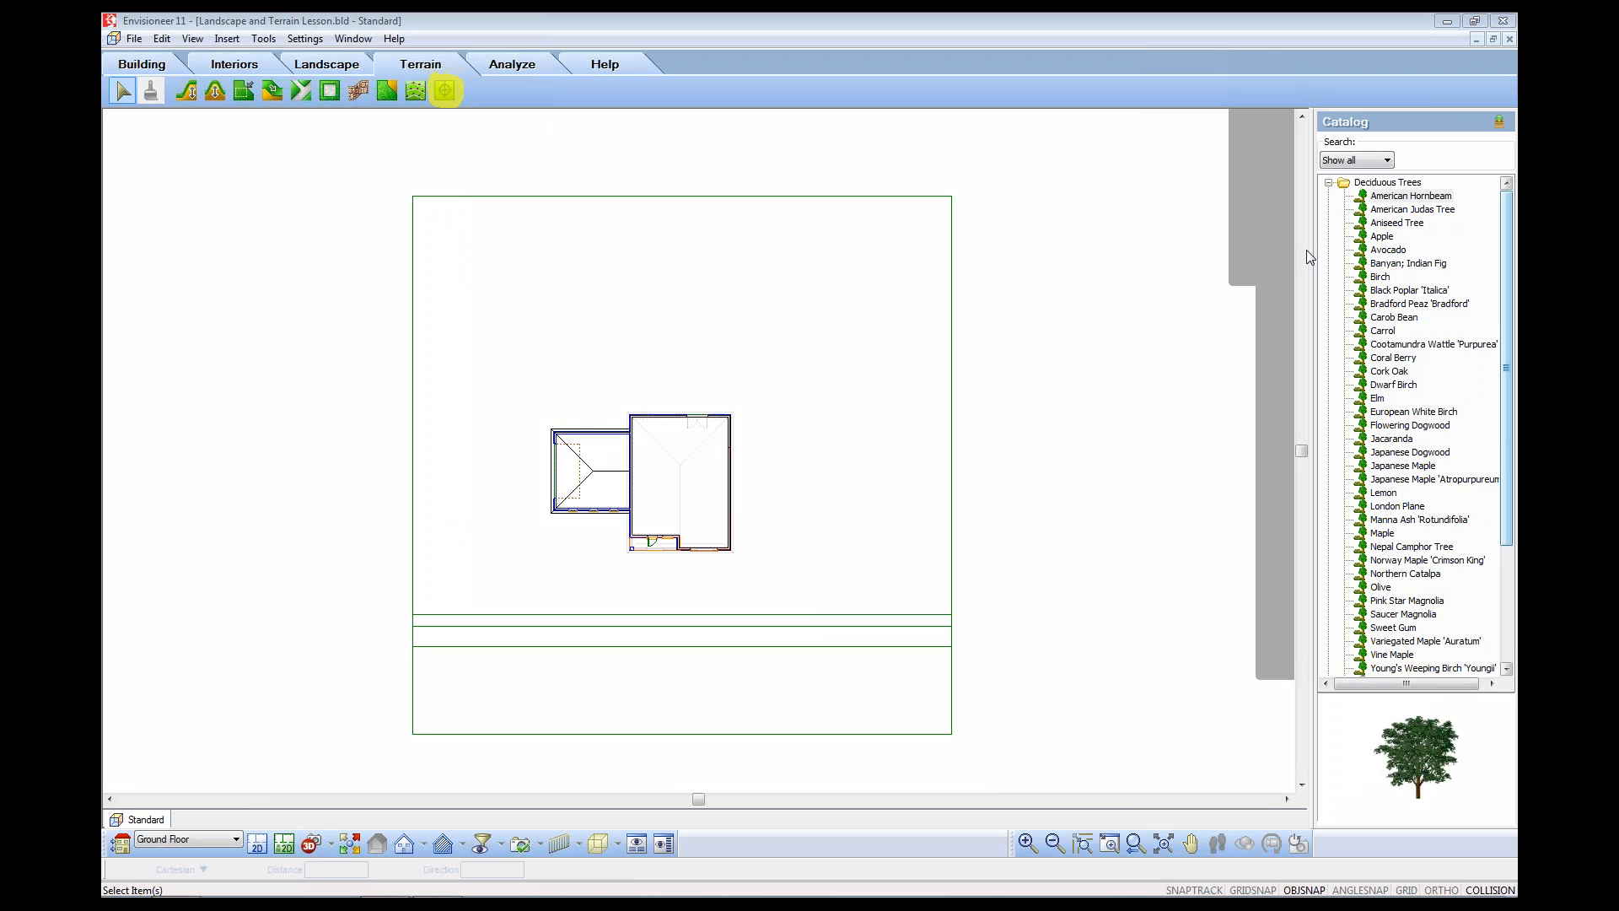
pyautogui.click(445, 91)
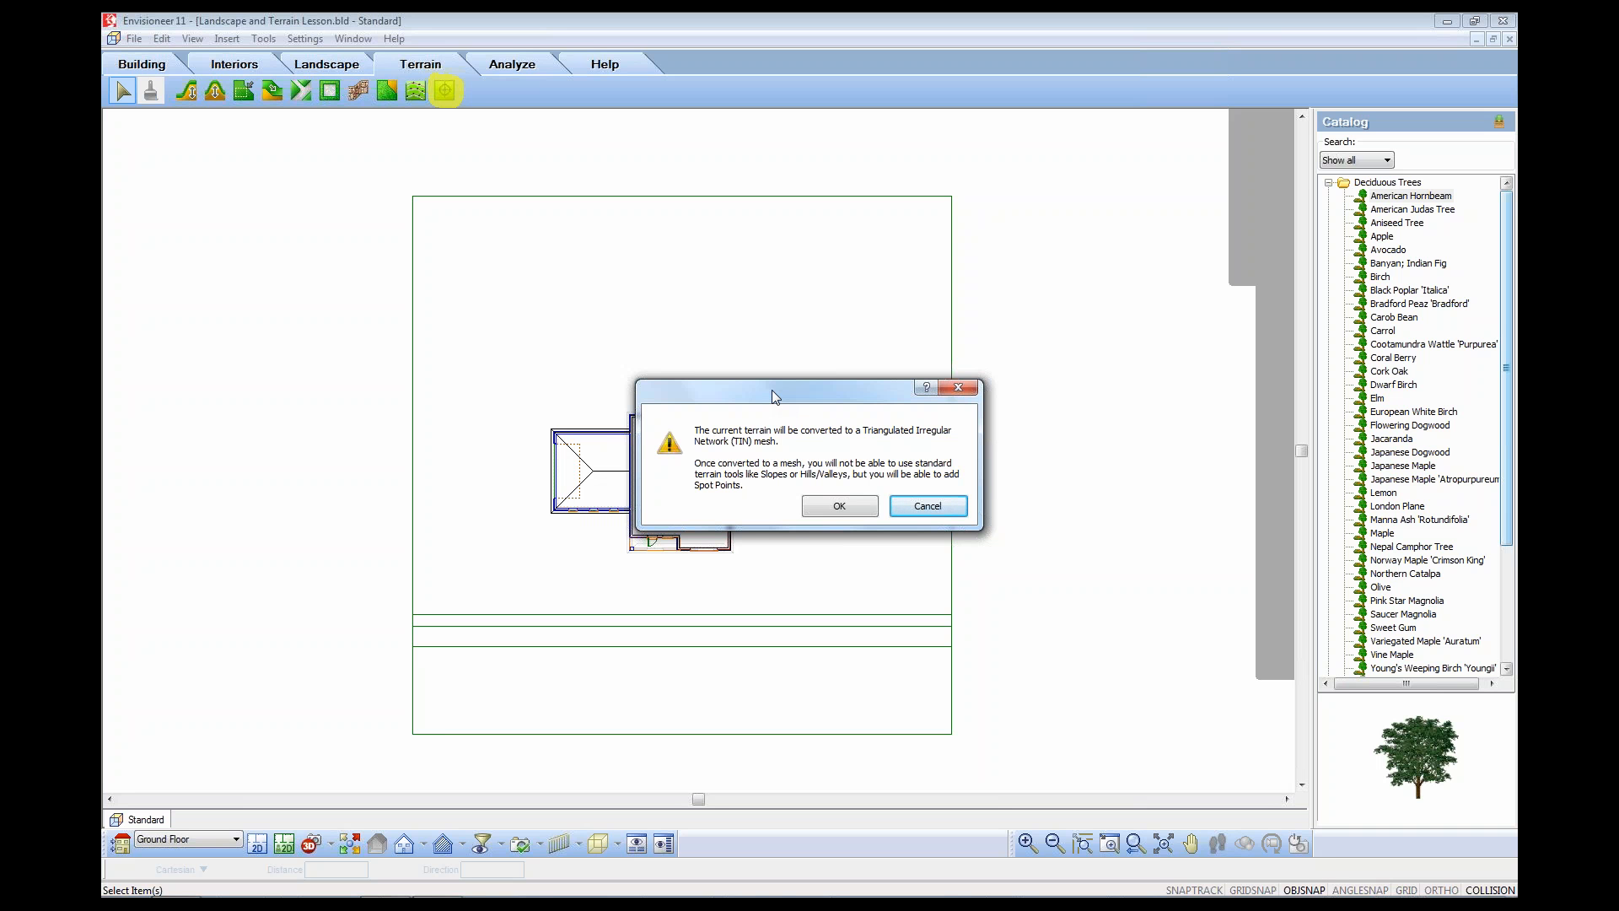
pyautogui.click(840, 508)
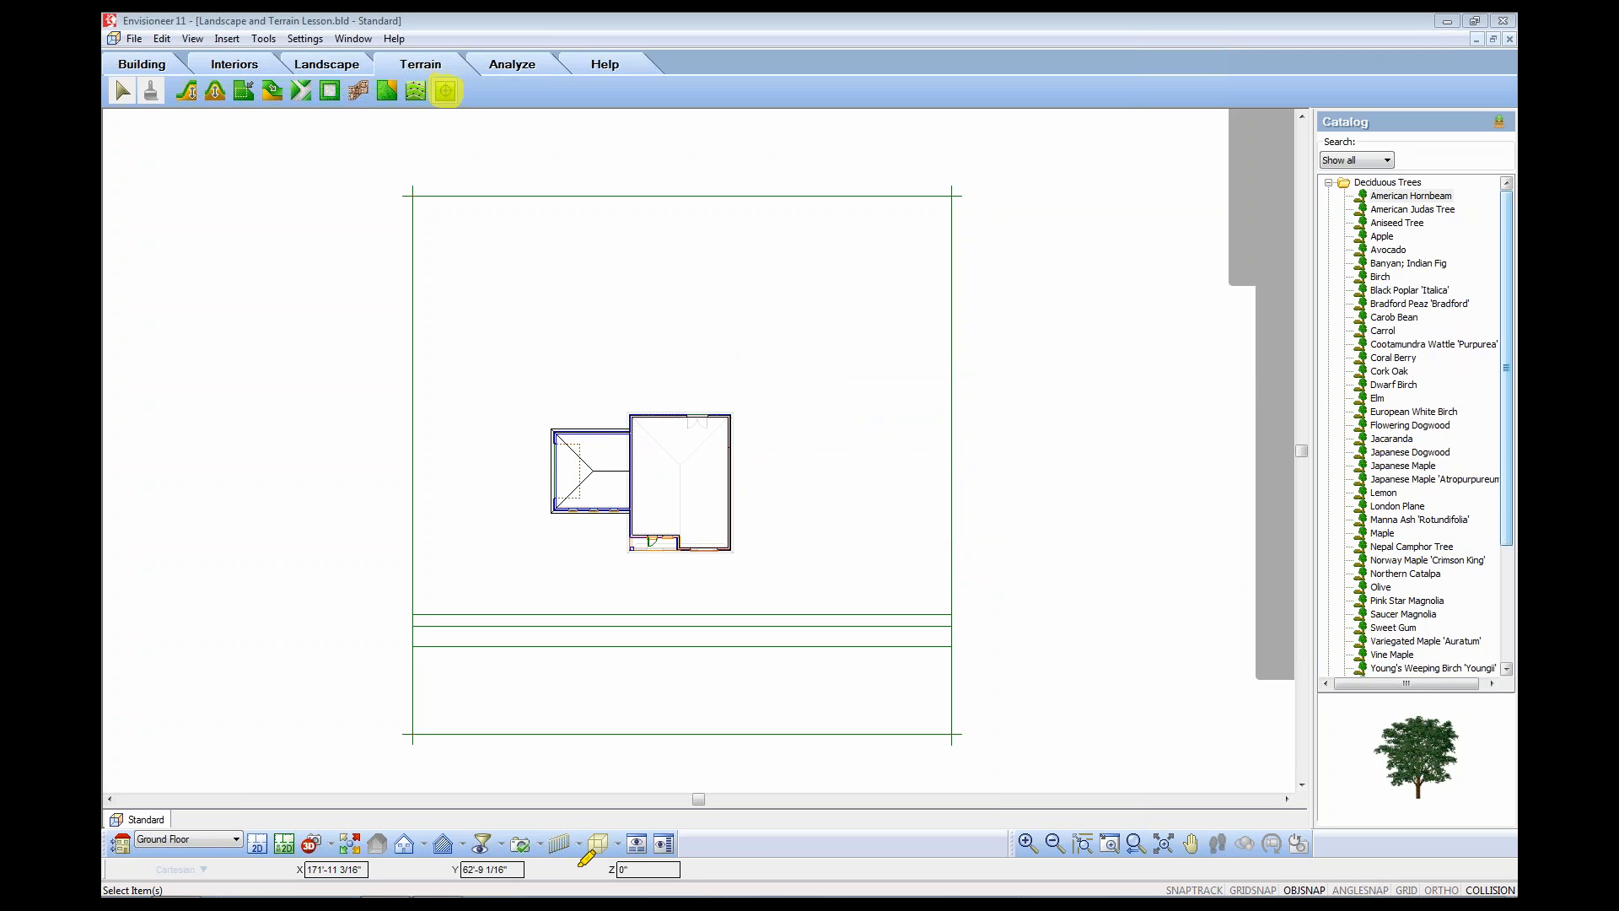
# - Place four spot points at an elevation of -8'-0" along the house's rear wall and just behind it
pyautogui.moveTo(575, 866); pyautogui.dragTo(693, 869)
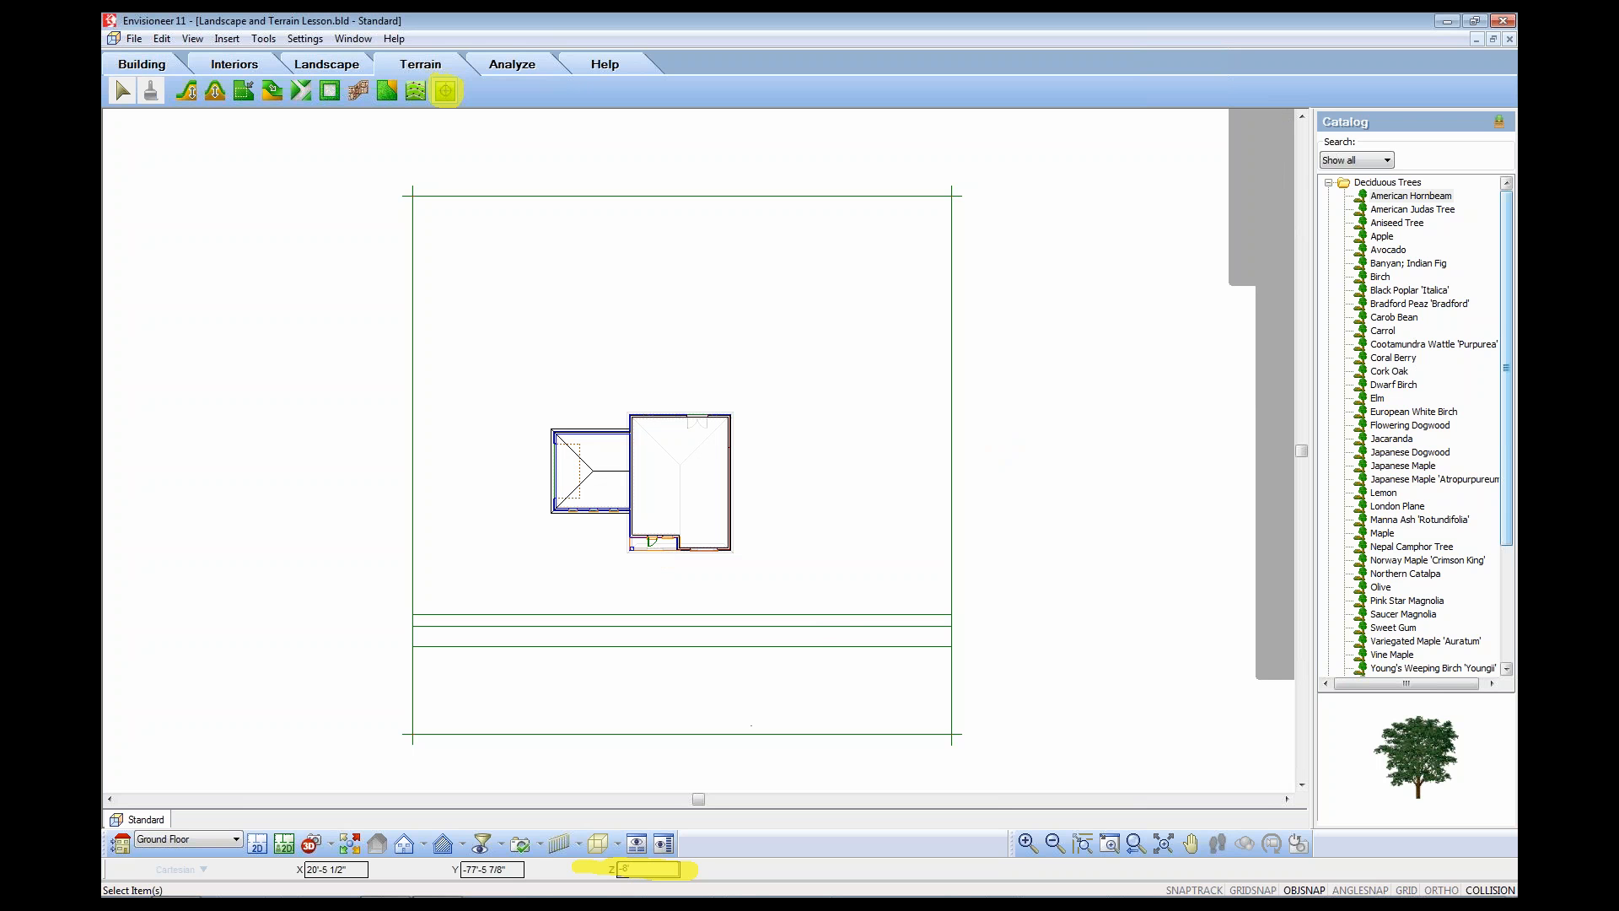
pyautogui.press('Tab')
pyautogui.click(733, 413)
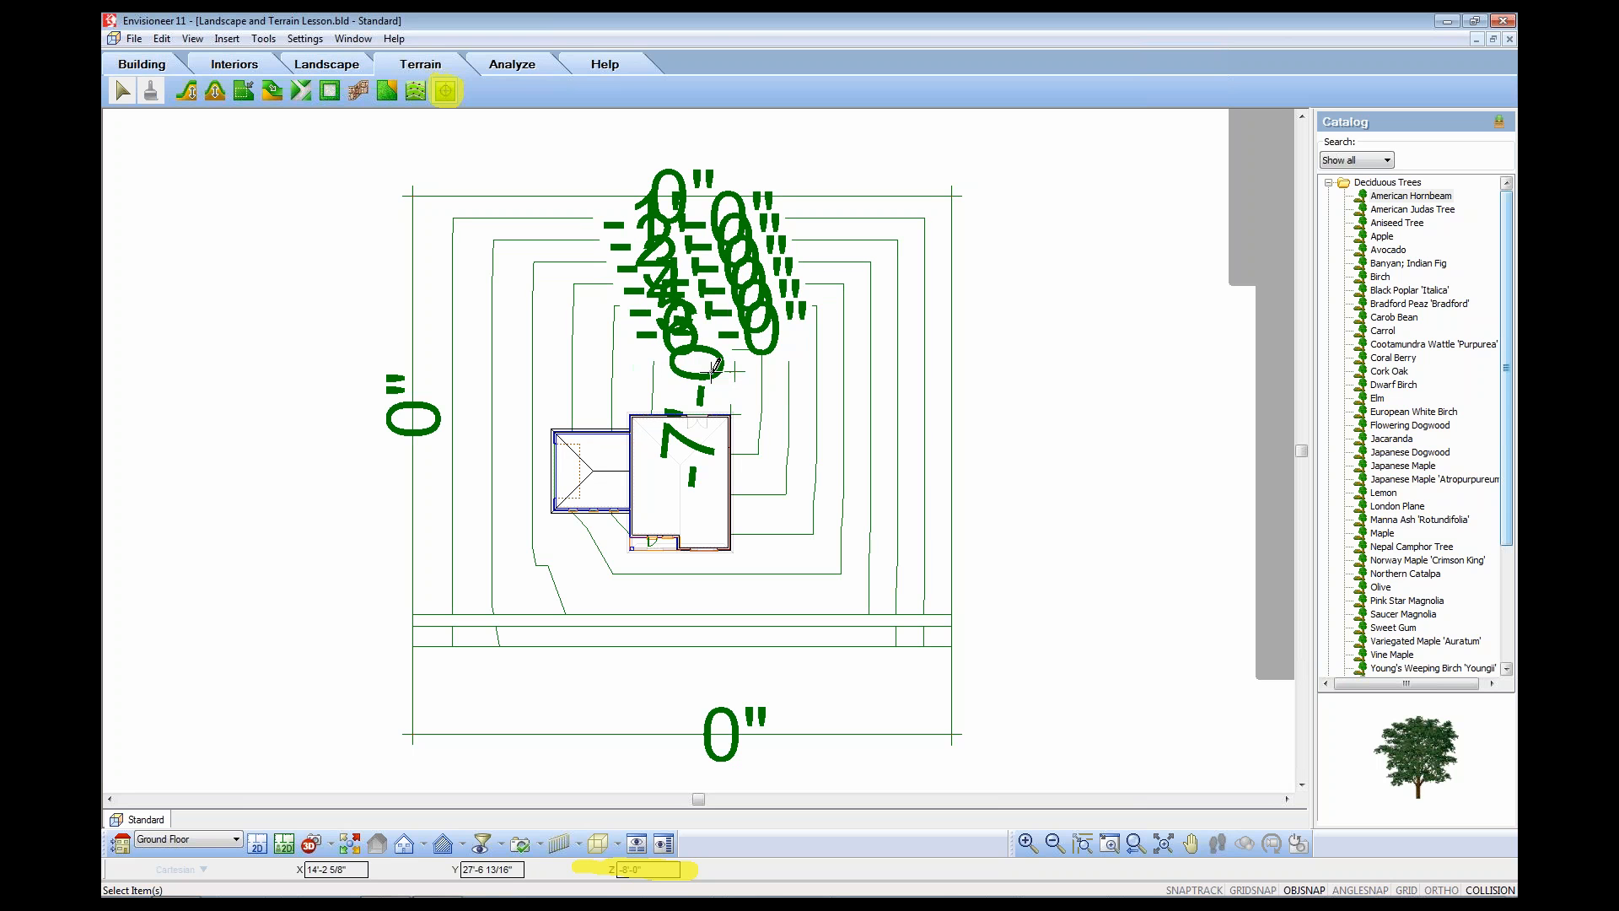
pyautogui.click(653, 374)
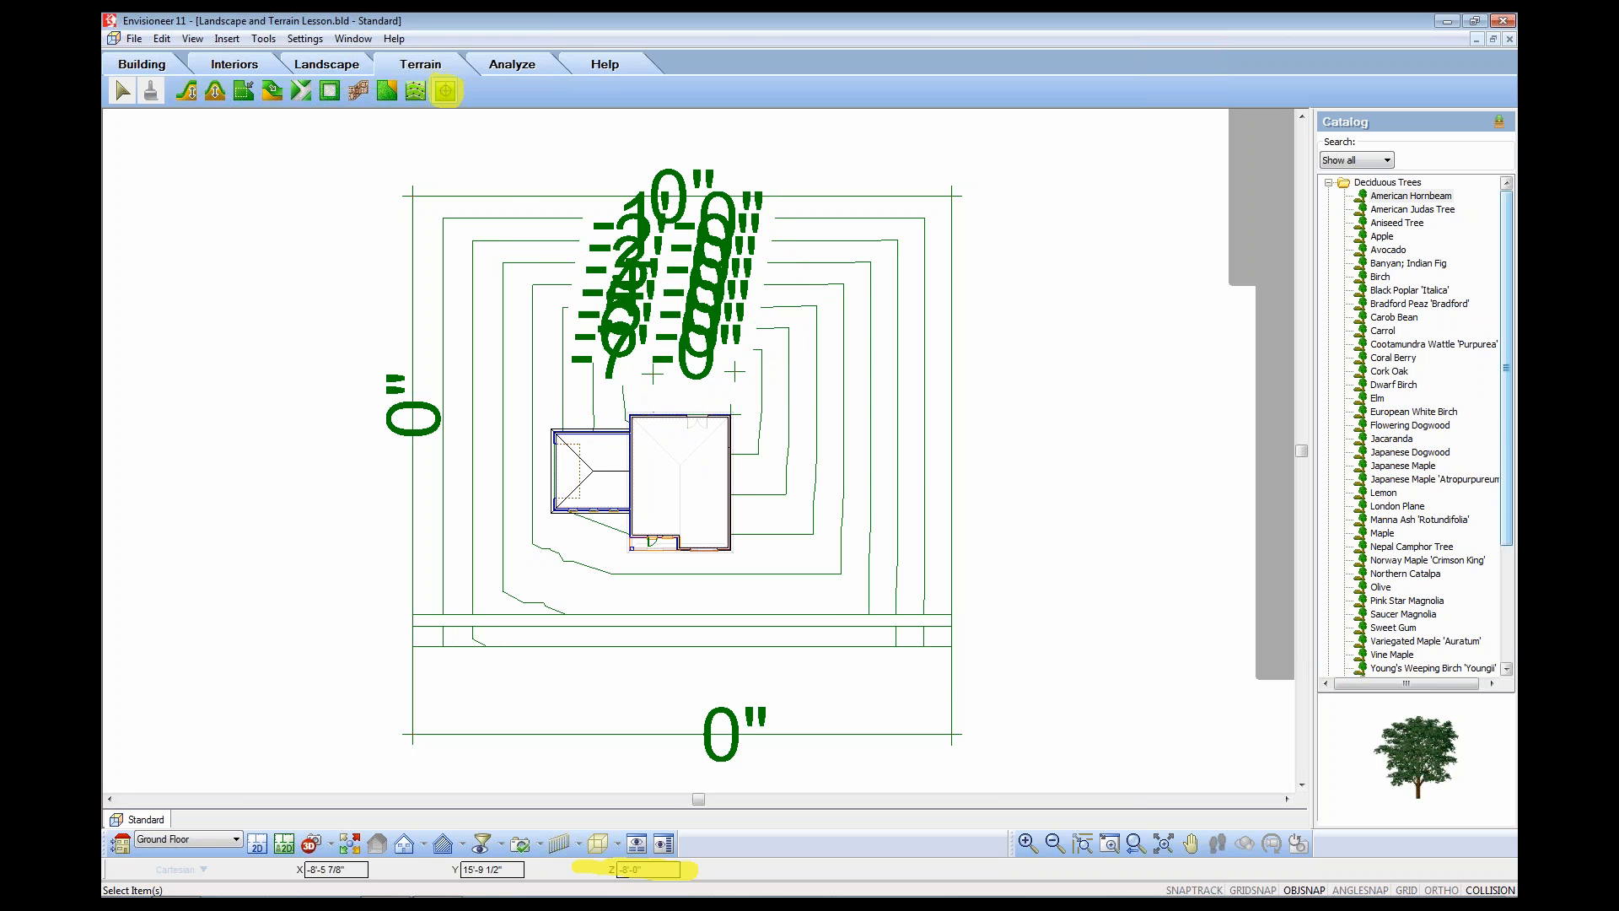
pyautogui.click(653, 411)
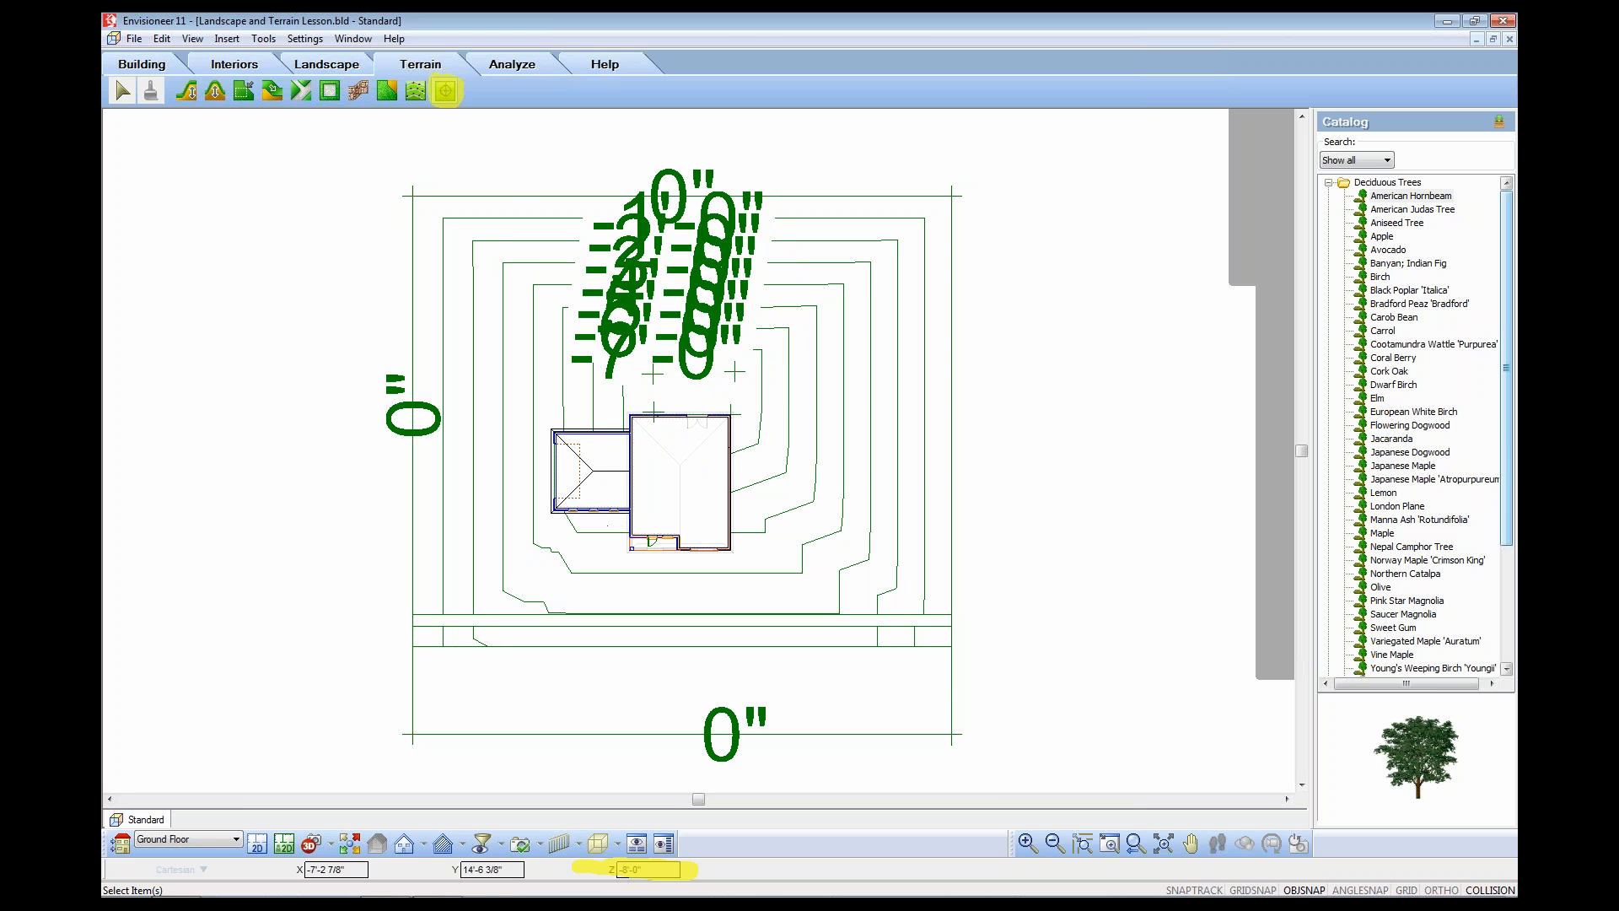
pyautogui.rightClick(793, 356)
pyautogui.click(822, 371)
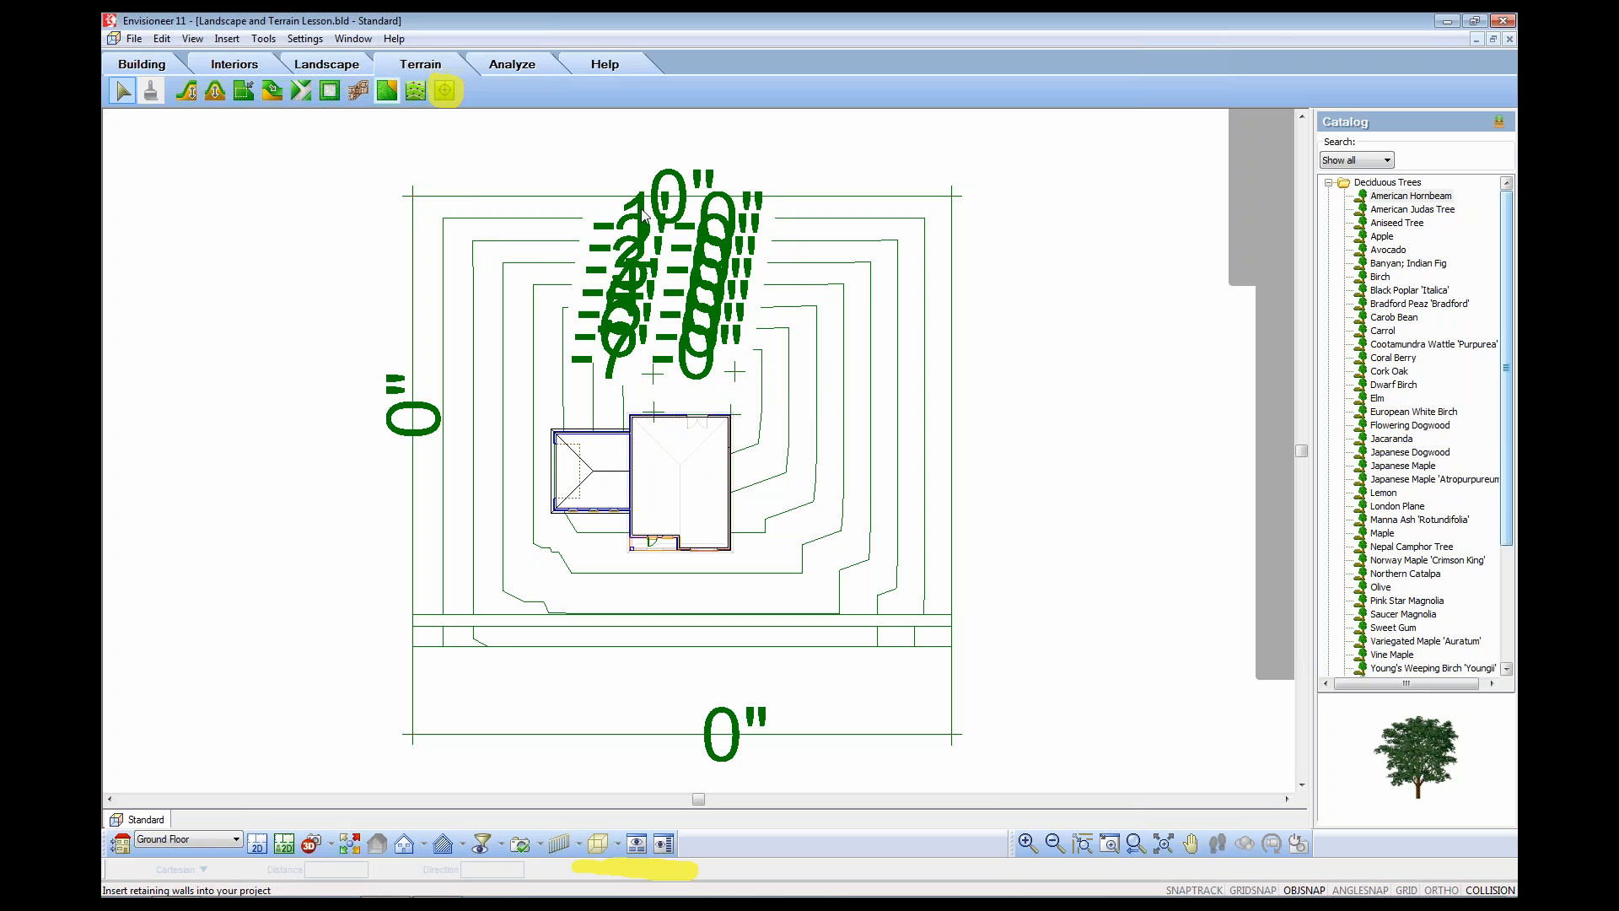
# - Change the text style of the terrain contour labels to Dimensions in the program's terrain settings
pyautogui.click(307, 39)
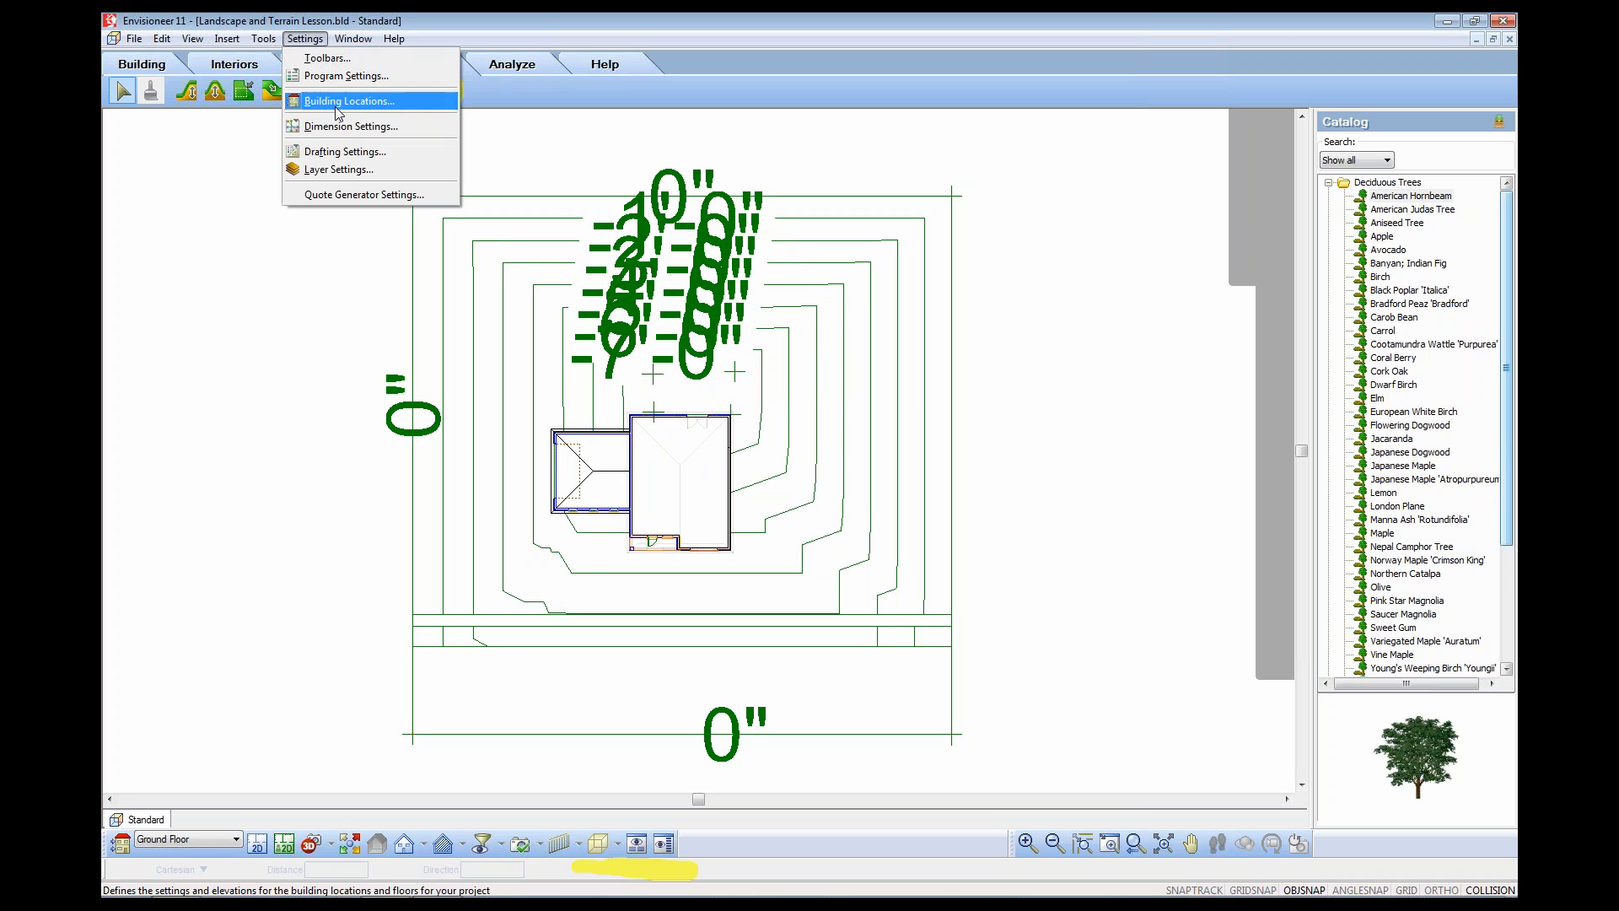
pyautogui.click(346, 75)
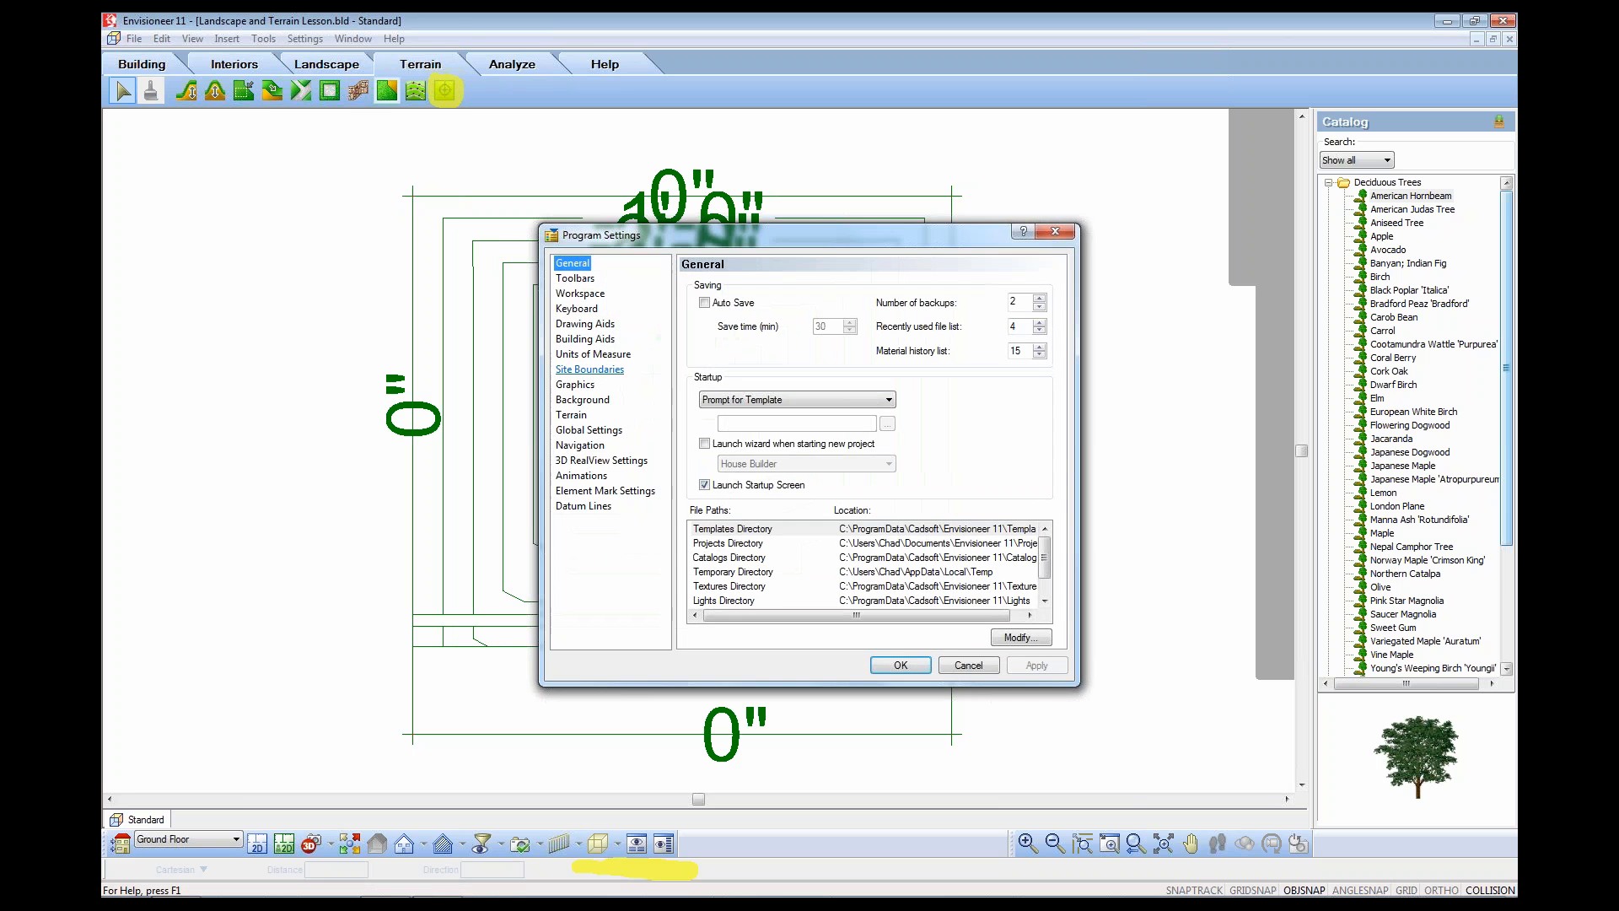
pyautogui.click(590, 370)
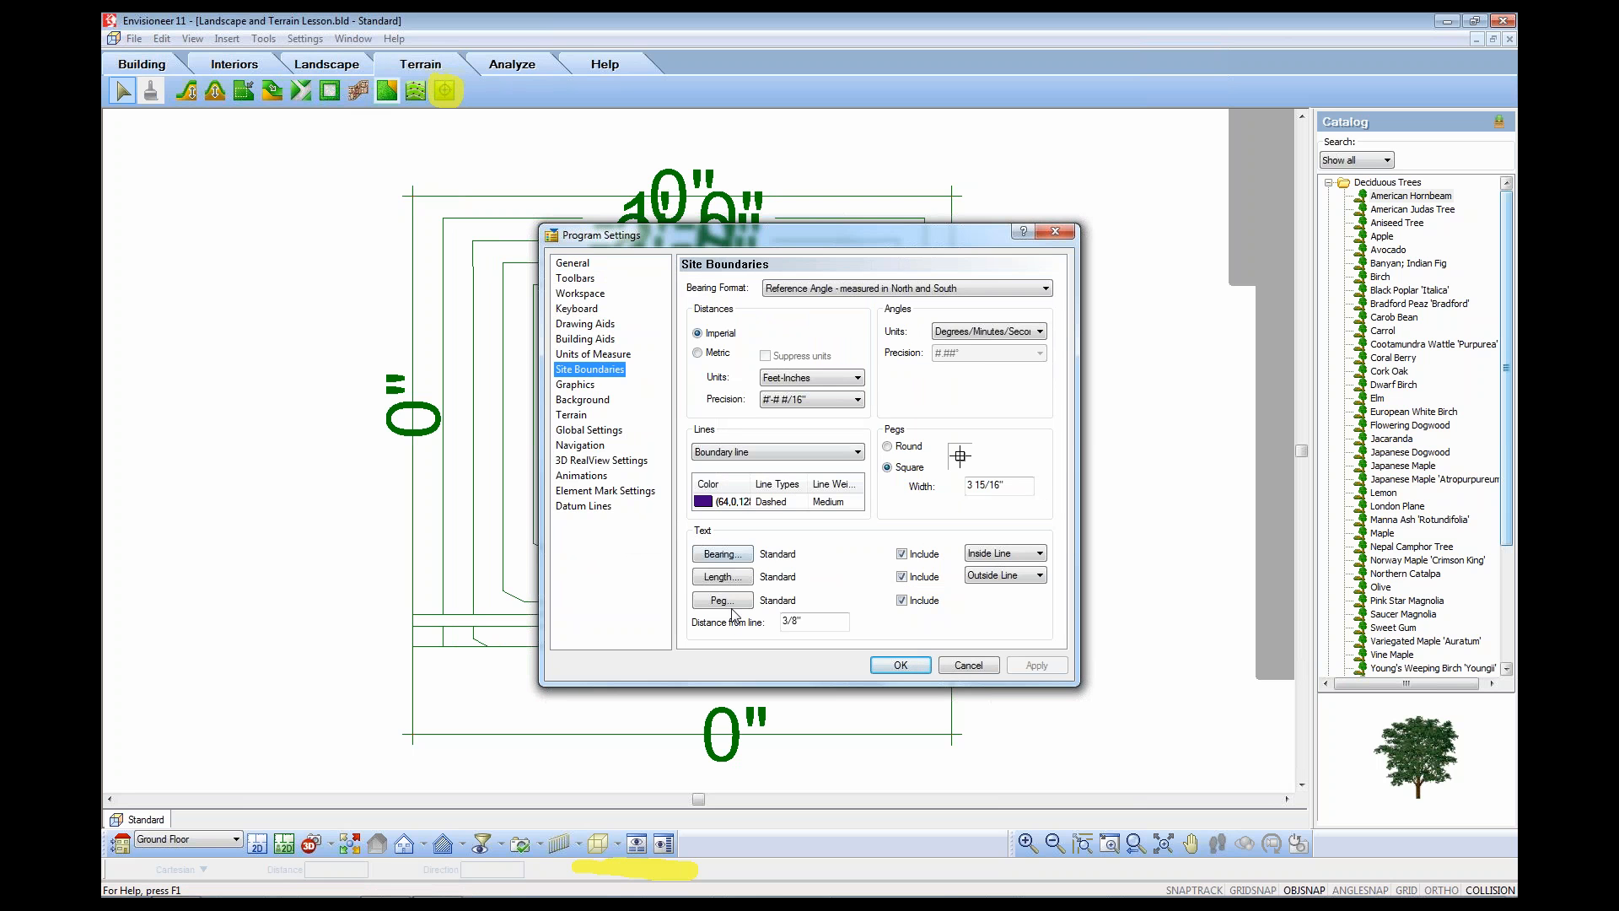
pyautogui.click(572, 415)
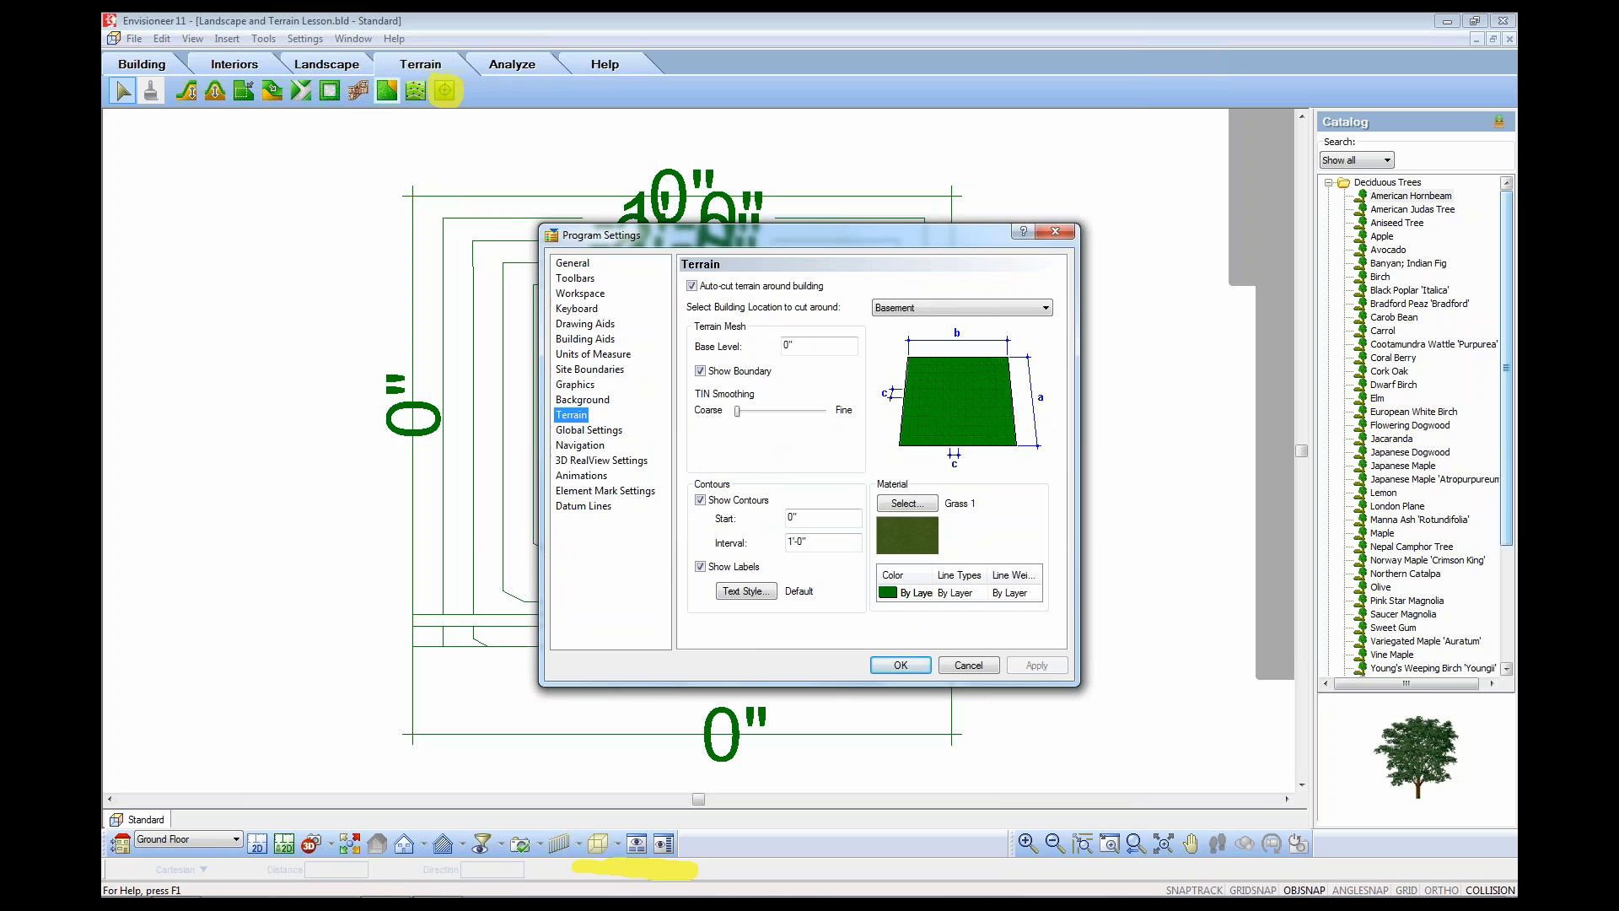
pyautogui.click(765, 595)
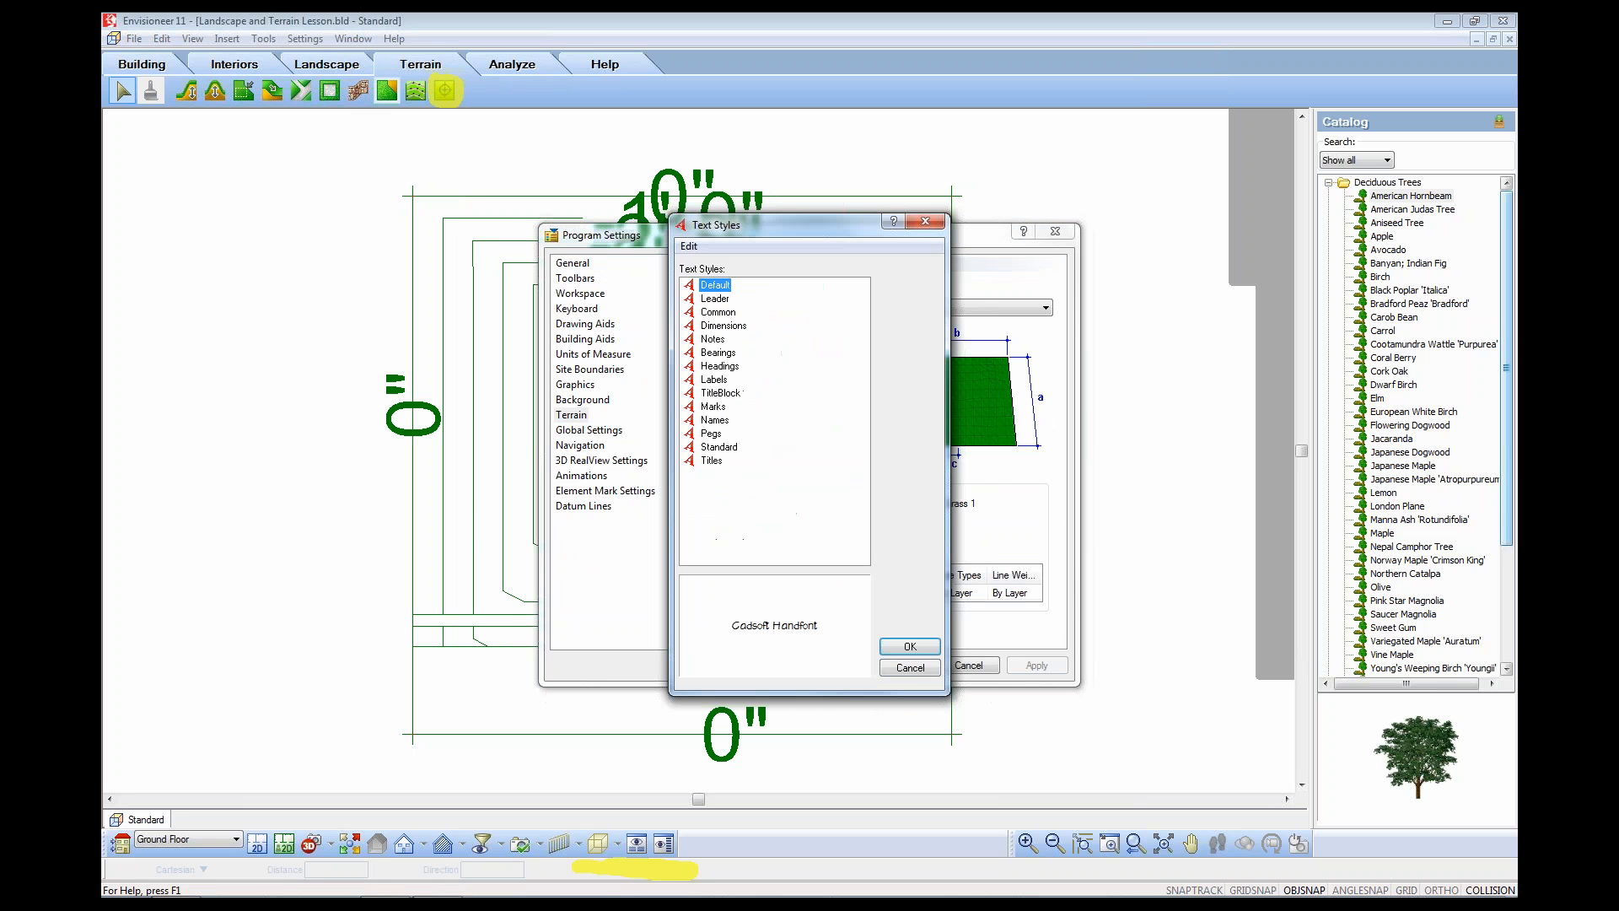
pyautogui.click(723, 326)
pyautogui.click(911, 648)
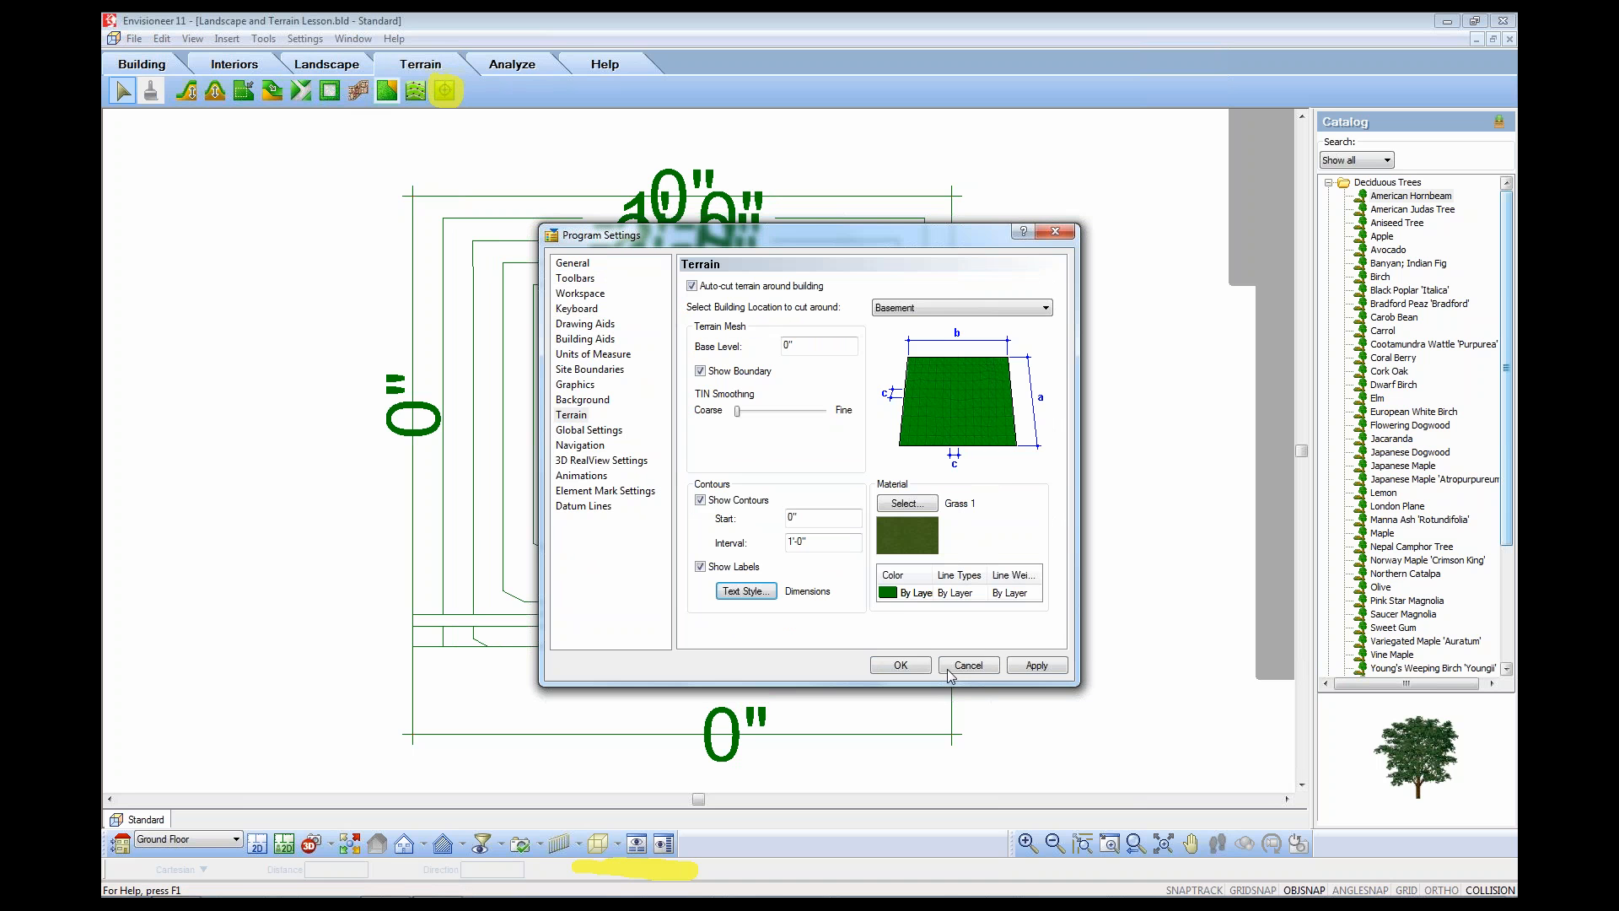
pyautogui.click(900, 665)
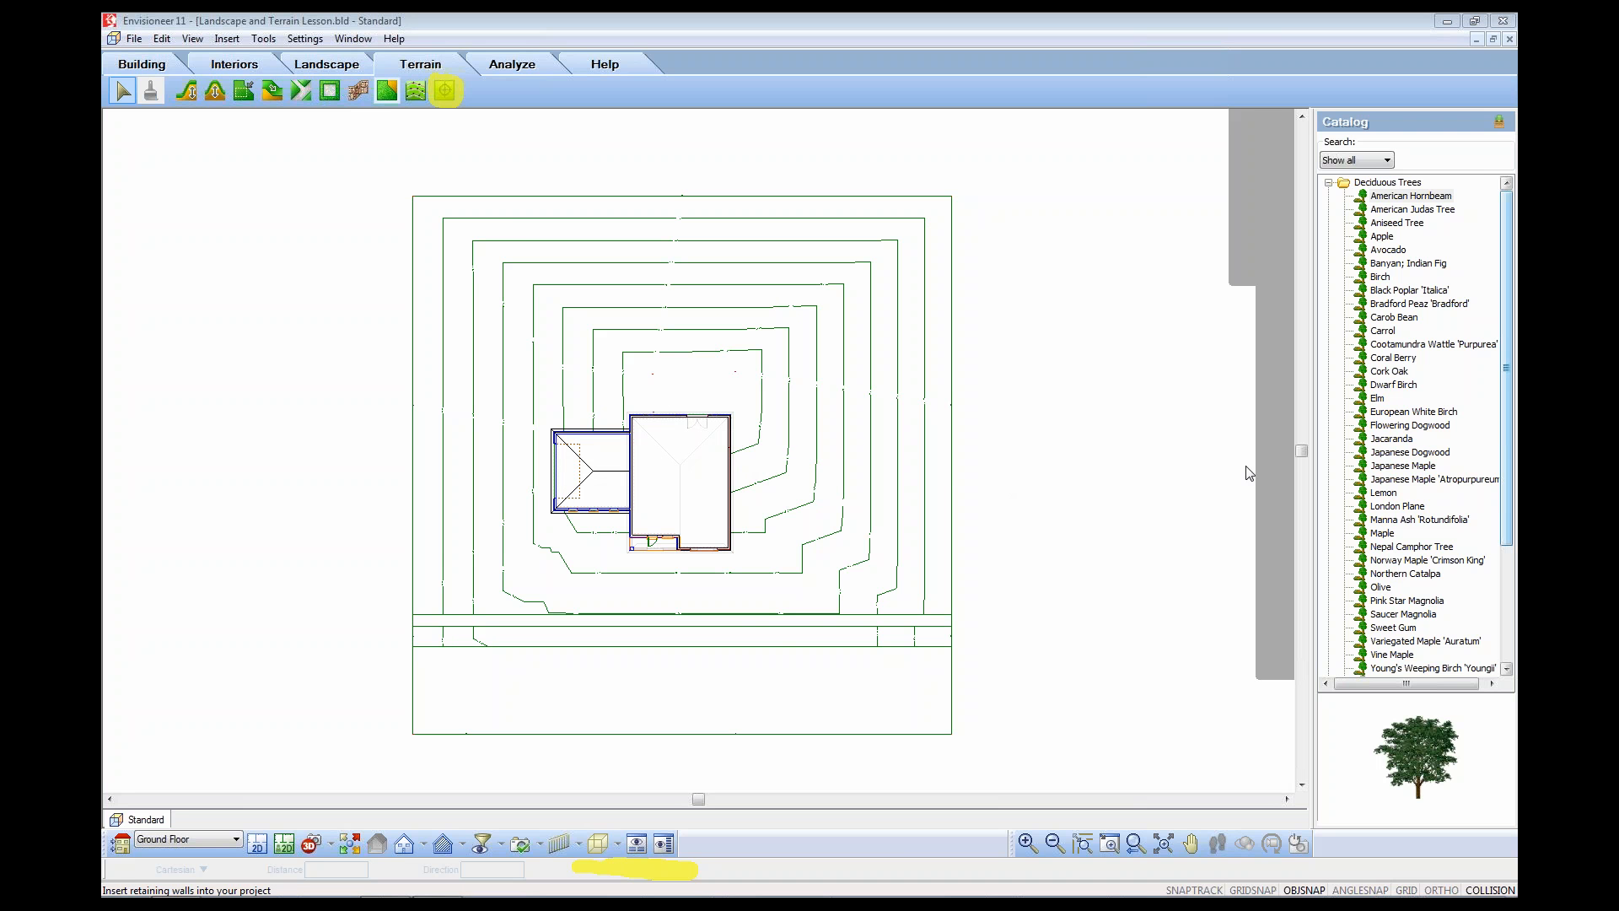
# - Place spot points at elevation 0 on the garage's outer corners and the house's front corners
pyautogui.click(445, 90)
pyautogui.click(641, 868)
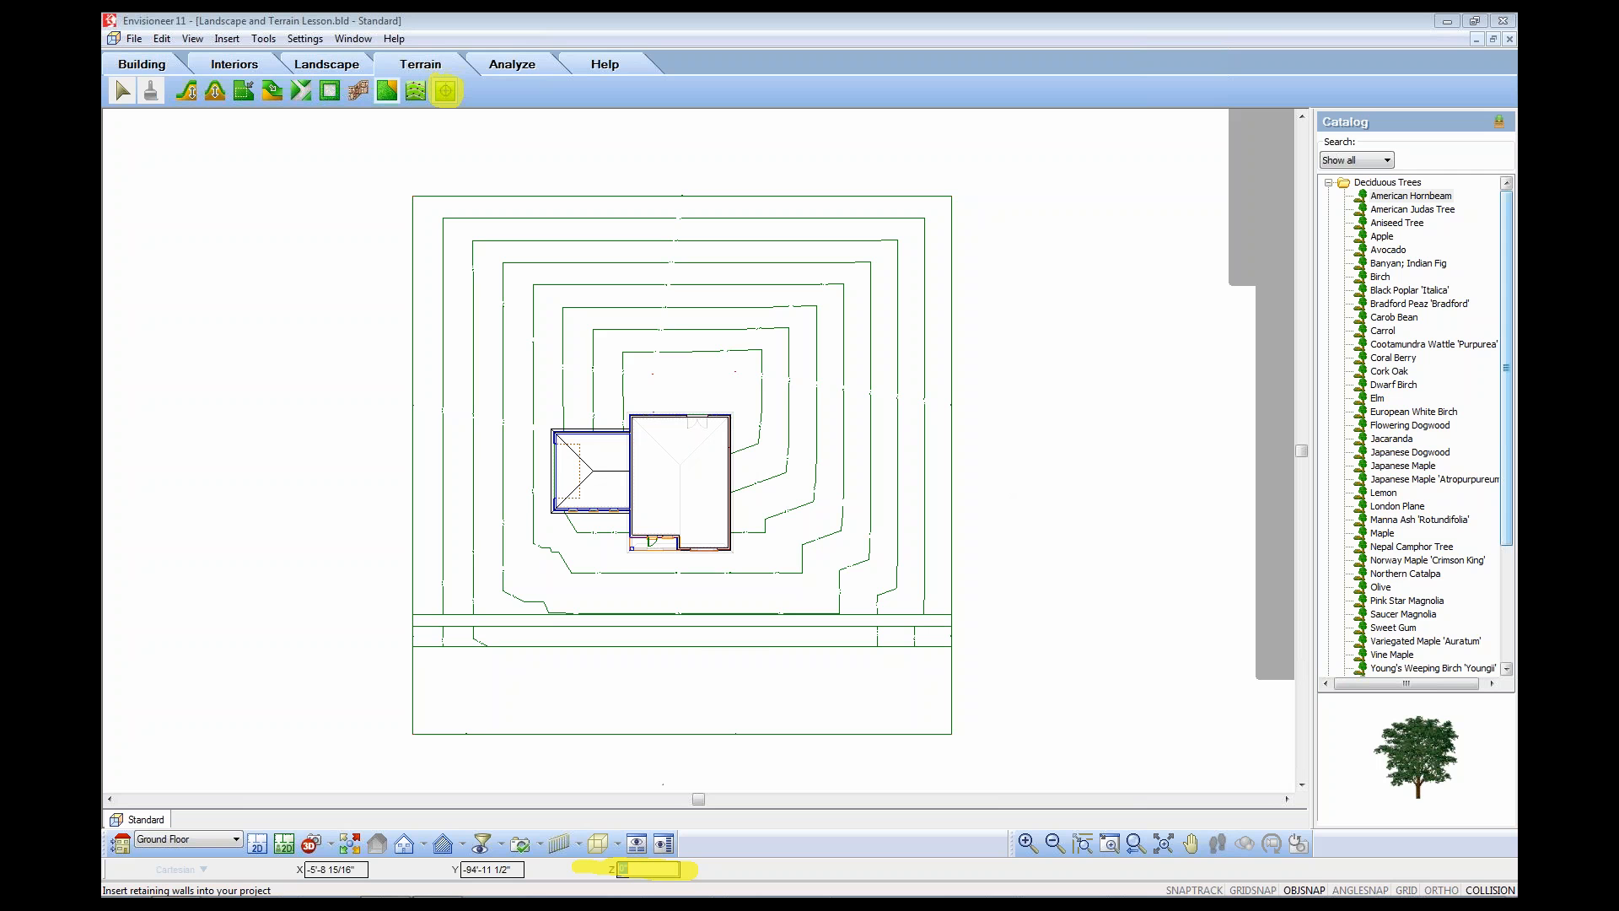
pyautogui.write('-8')
pyautogui.press('Return')
pyautogui.write('0')
pyautogui.press('Return')
pyautogui.click(550, 430)
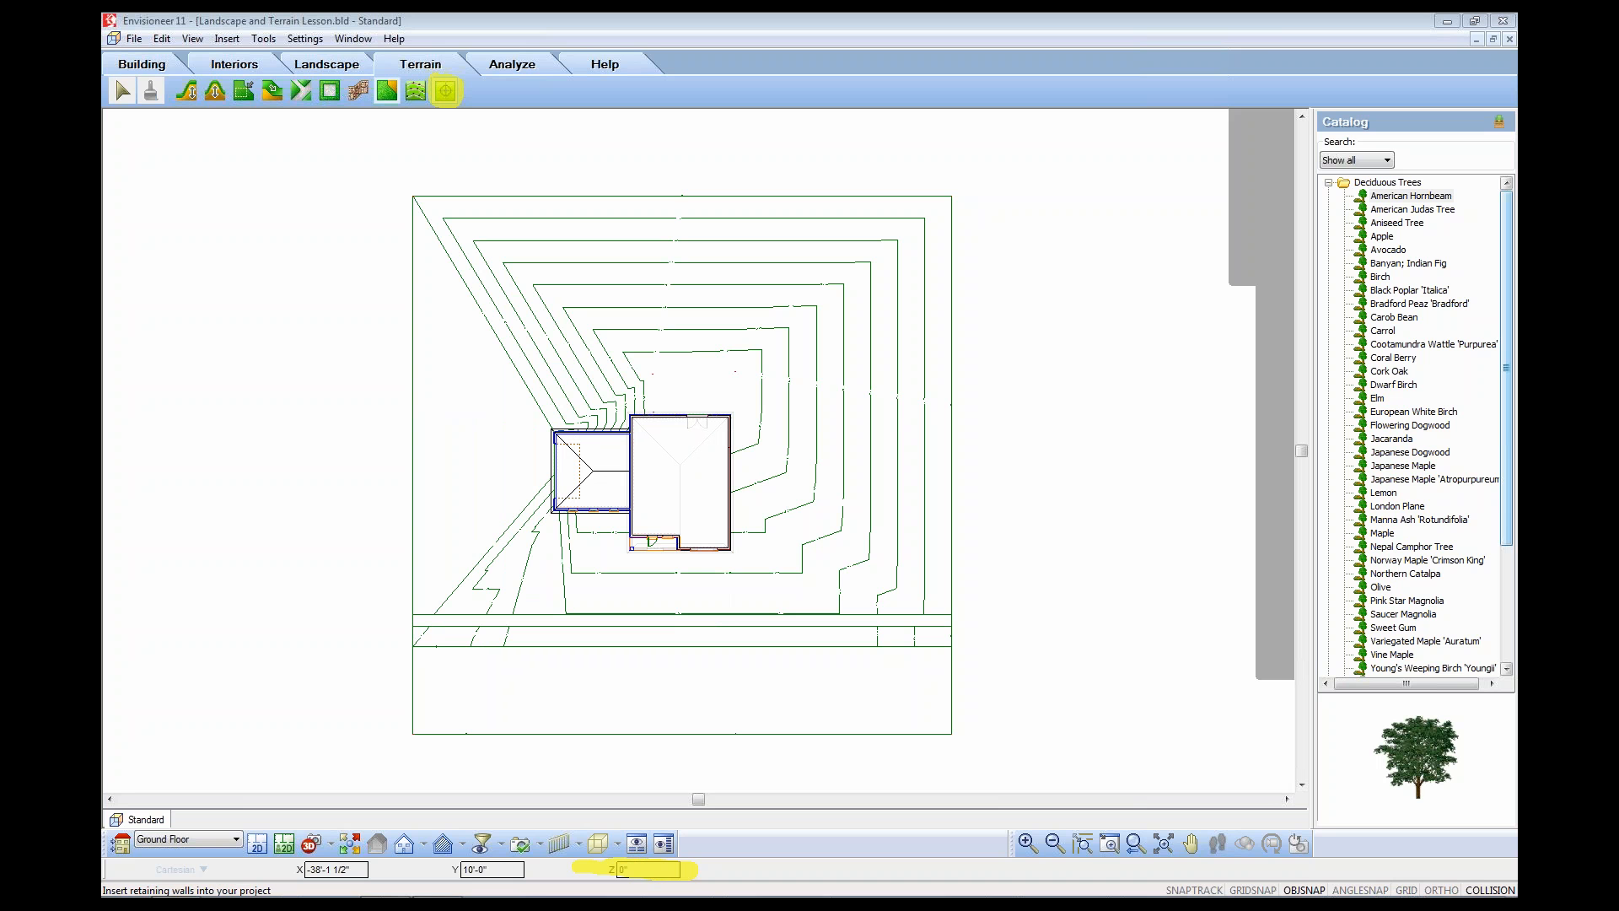
pyautogui.click(552, 512)
pyautogui.click(629, 549)
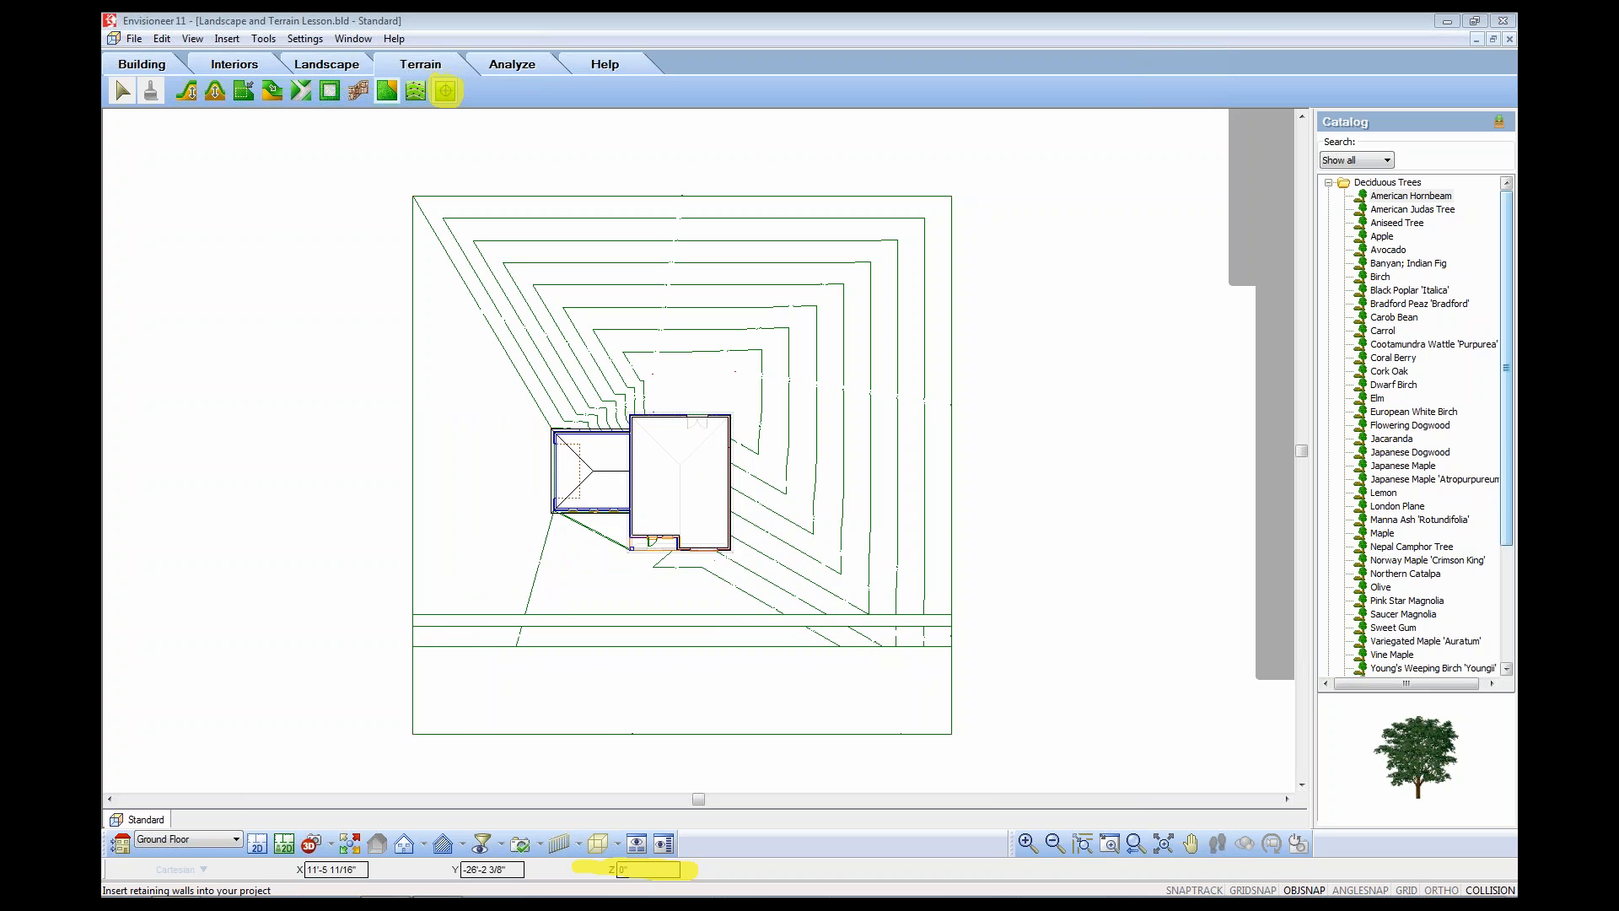
pyautogui.click(732, 550)
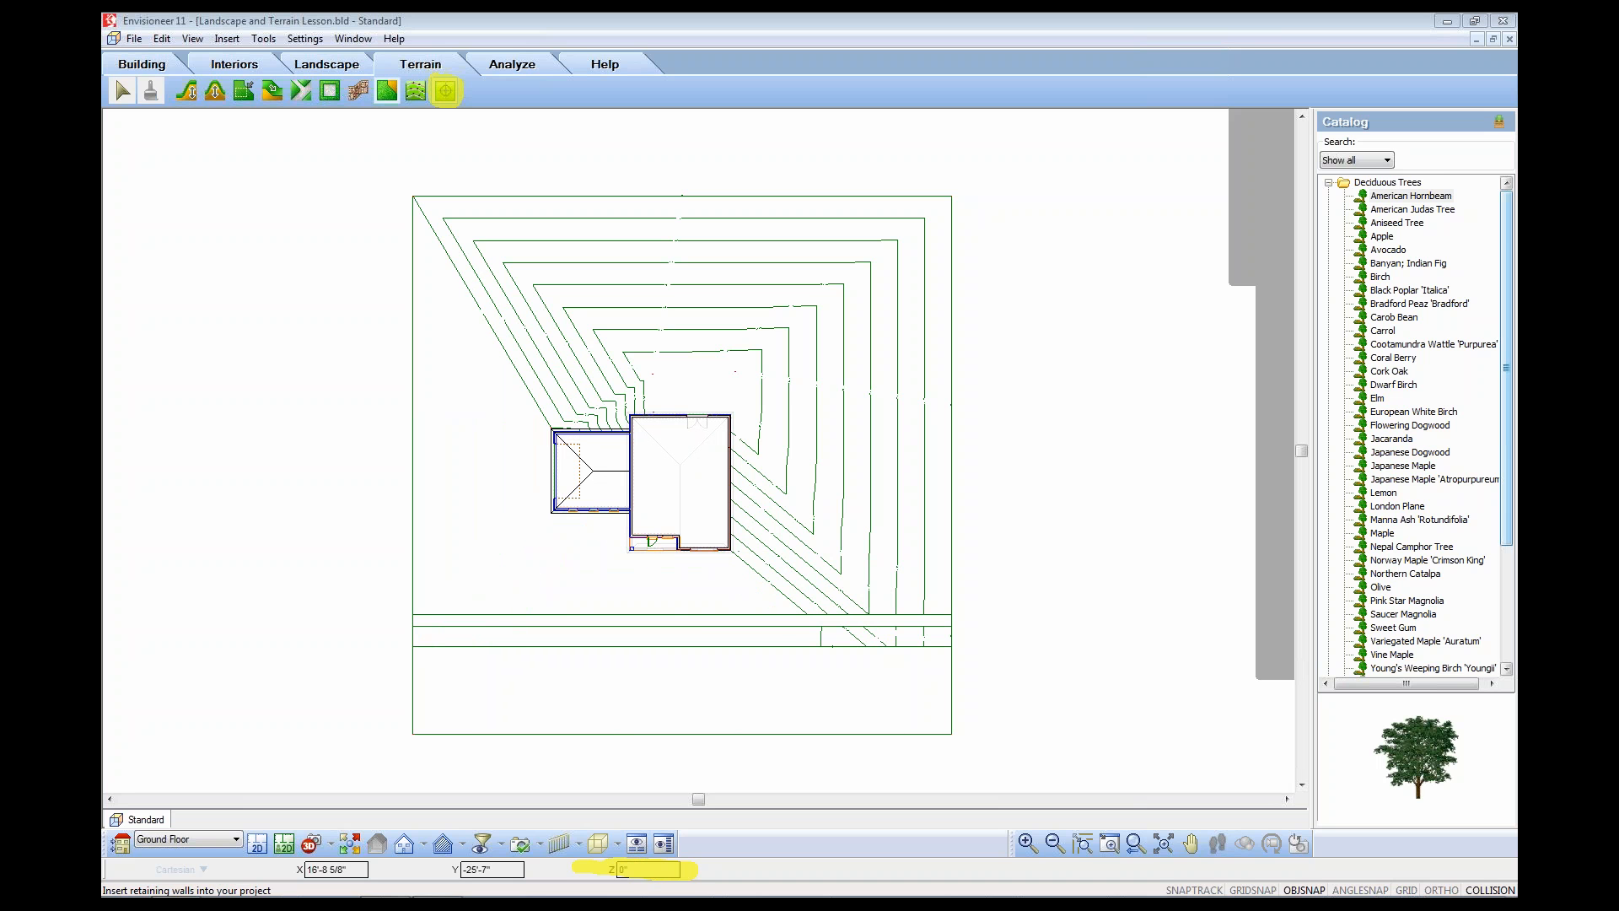
# - Add elevation 0 spot points on the side wall opposite the garage and around the rear and side yard to bound the depression
pyautogui.click(730, 511)
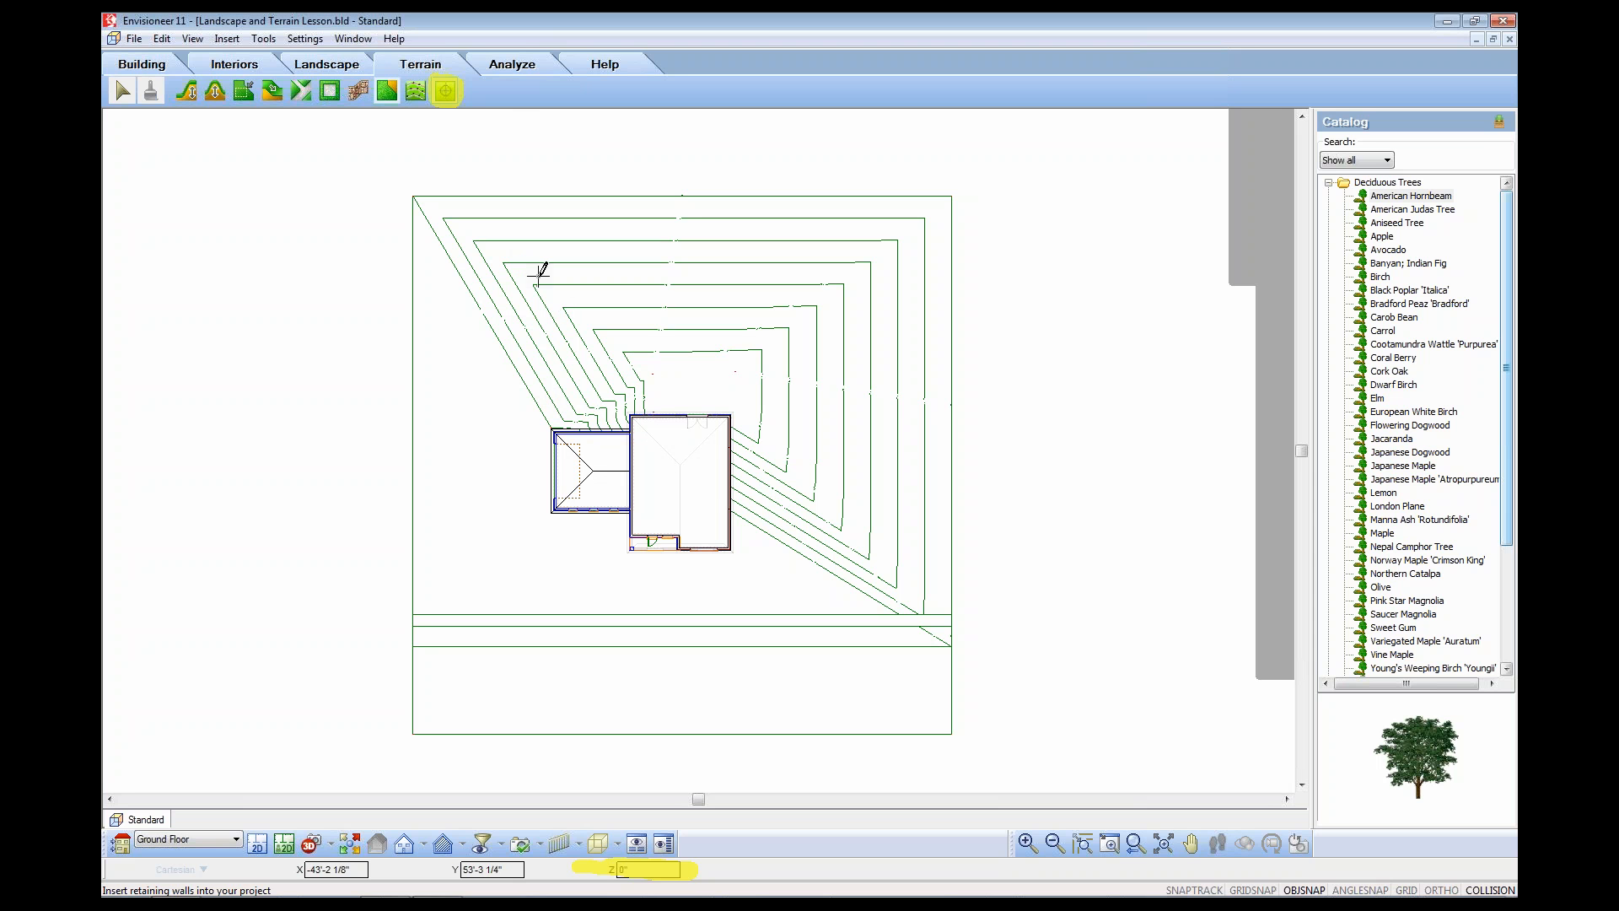
pyautogui.moveTo(518, 261); pyautogui.dragTo(829, 291)
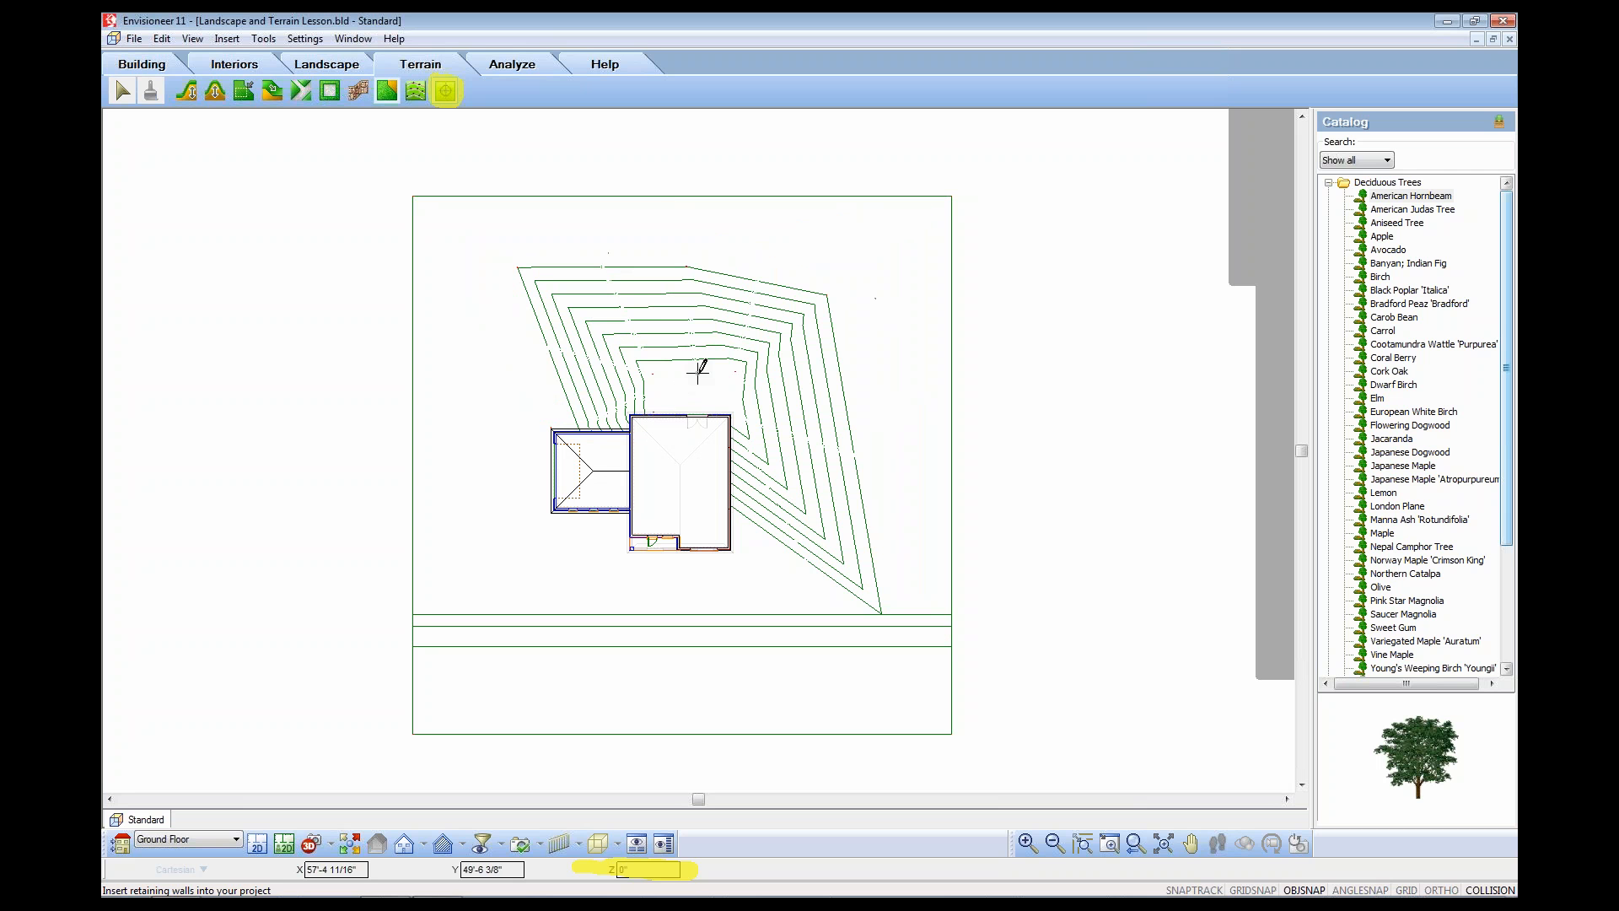
pyautogui.click(841, 532)
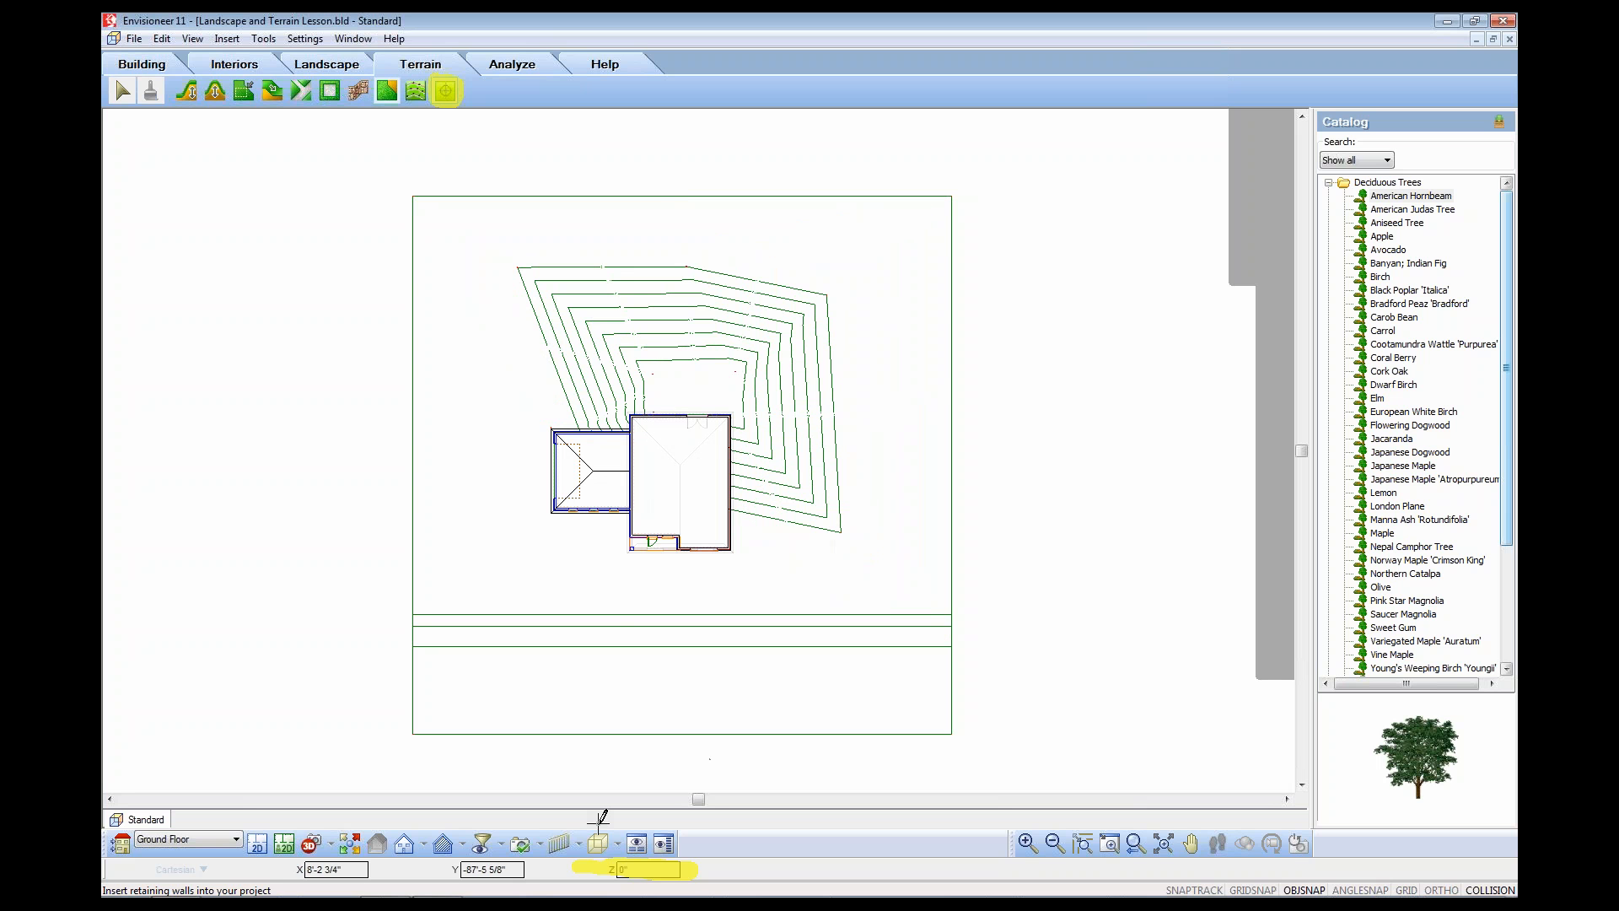
# - Try a spot point at a 4'-0" elevation in the front yard opposite the garage, and undo it
pyautogui.click(633, 869)
pyautogui.write('4')
pyautogui.click(902, 571)
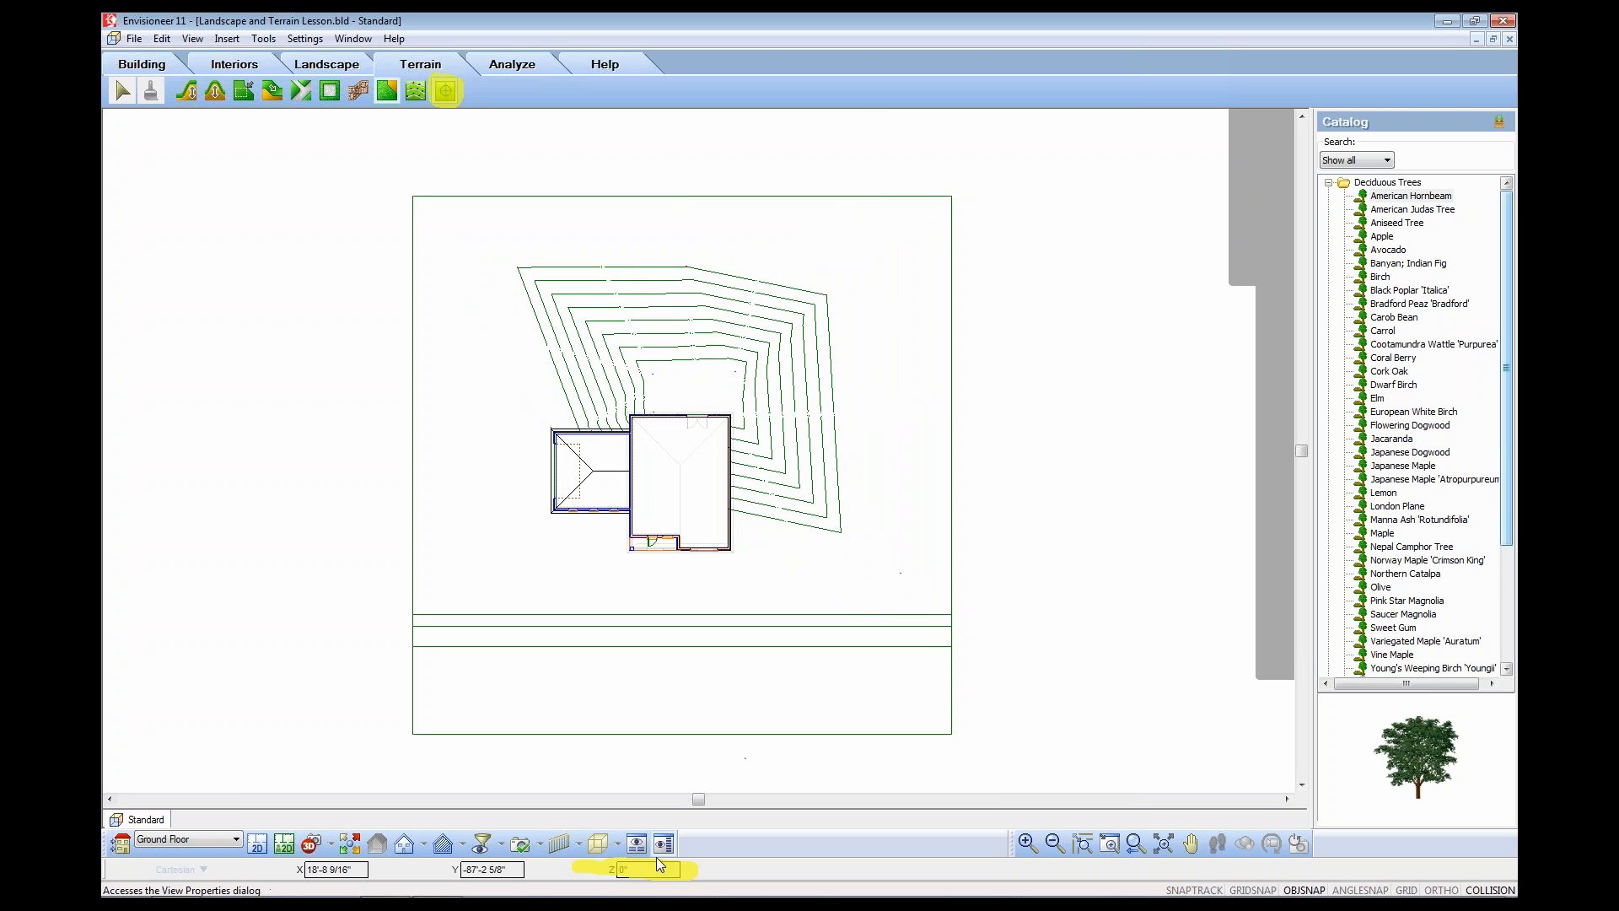
pyautogui.write("4'")
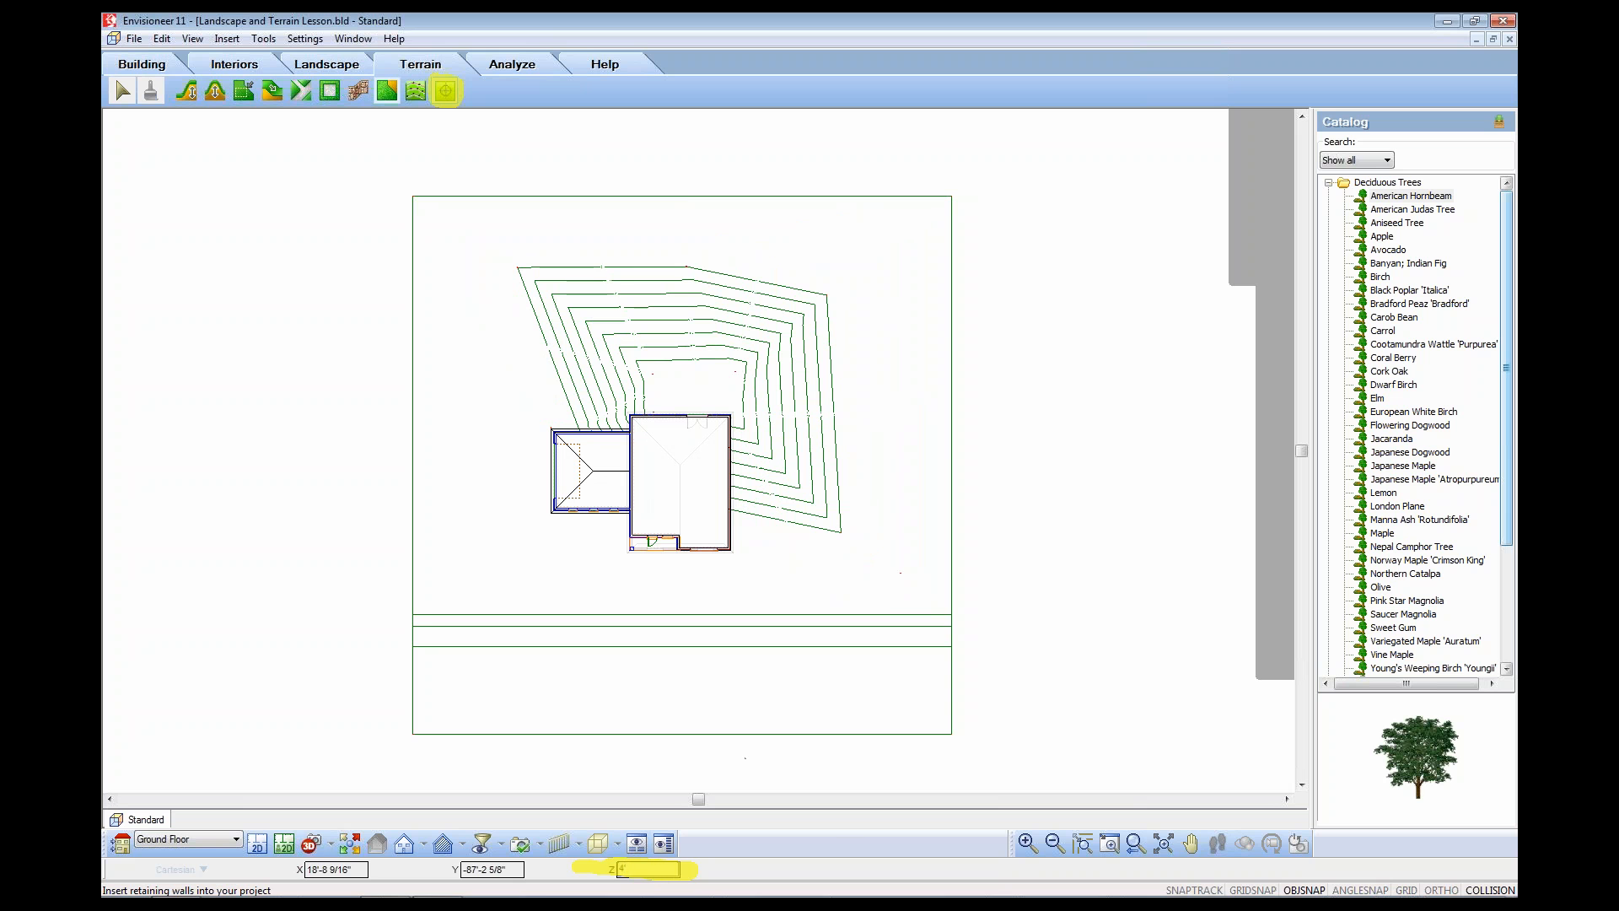
pyautogui.press('Return')
pyautogui.click(899, 584)
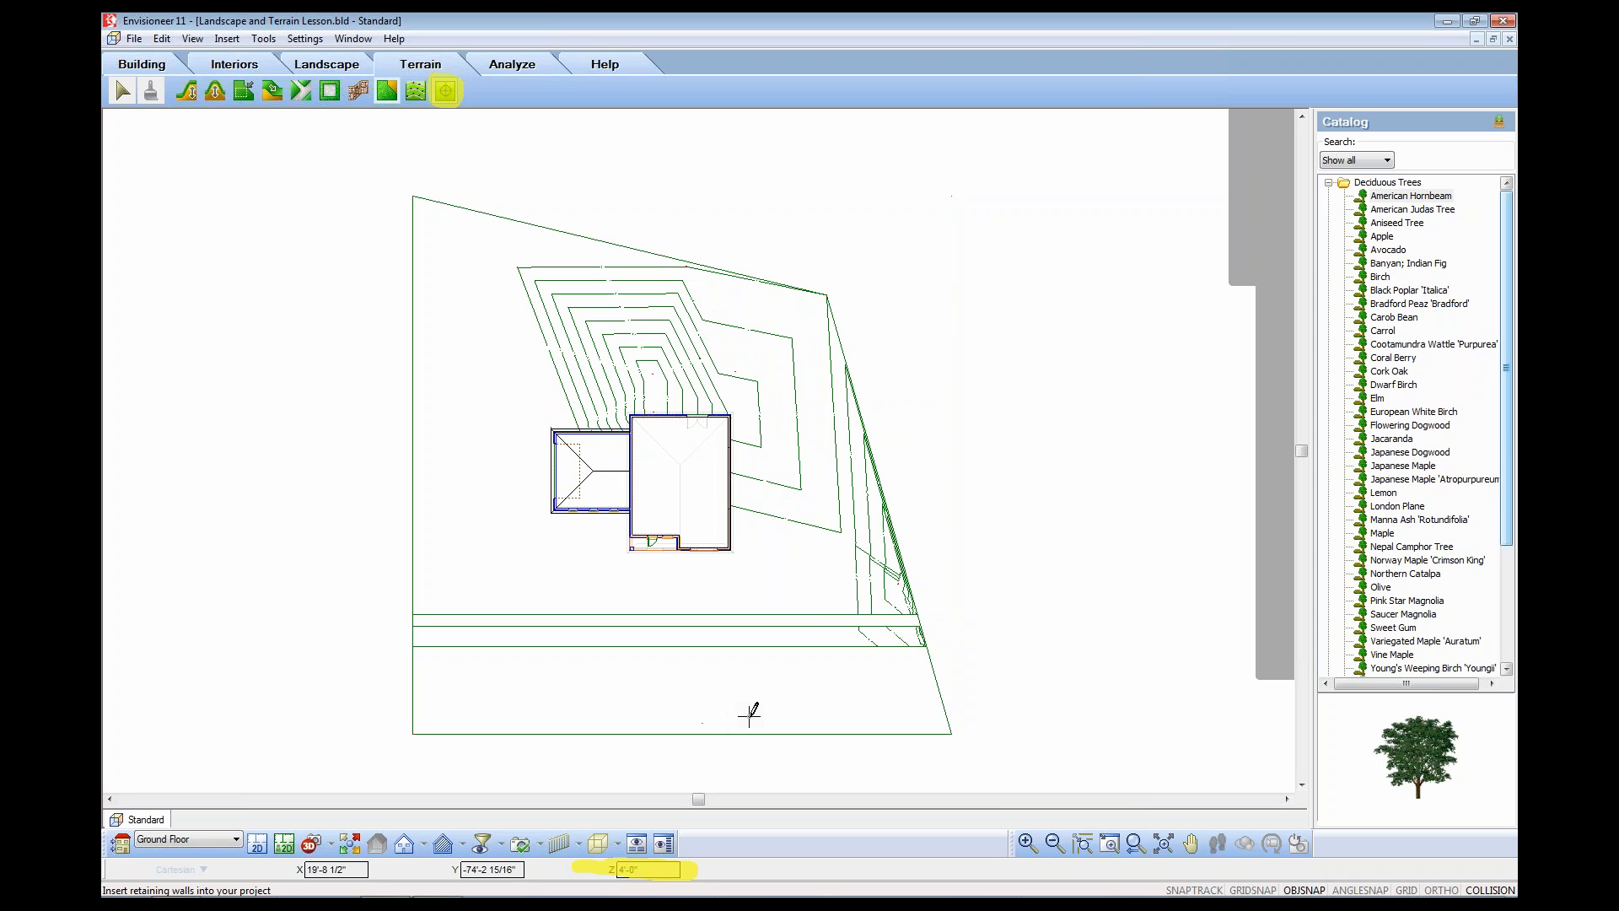
pyautogui.hotkey('ctrl', 'z')
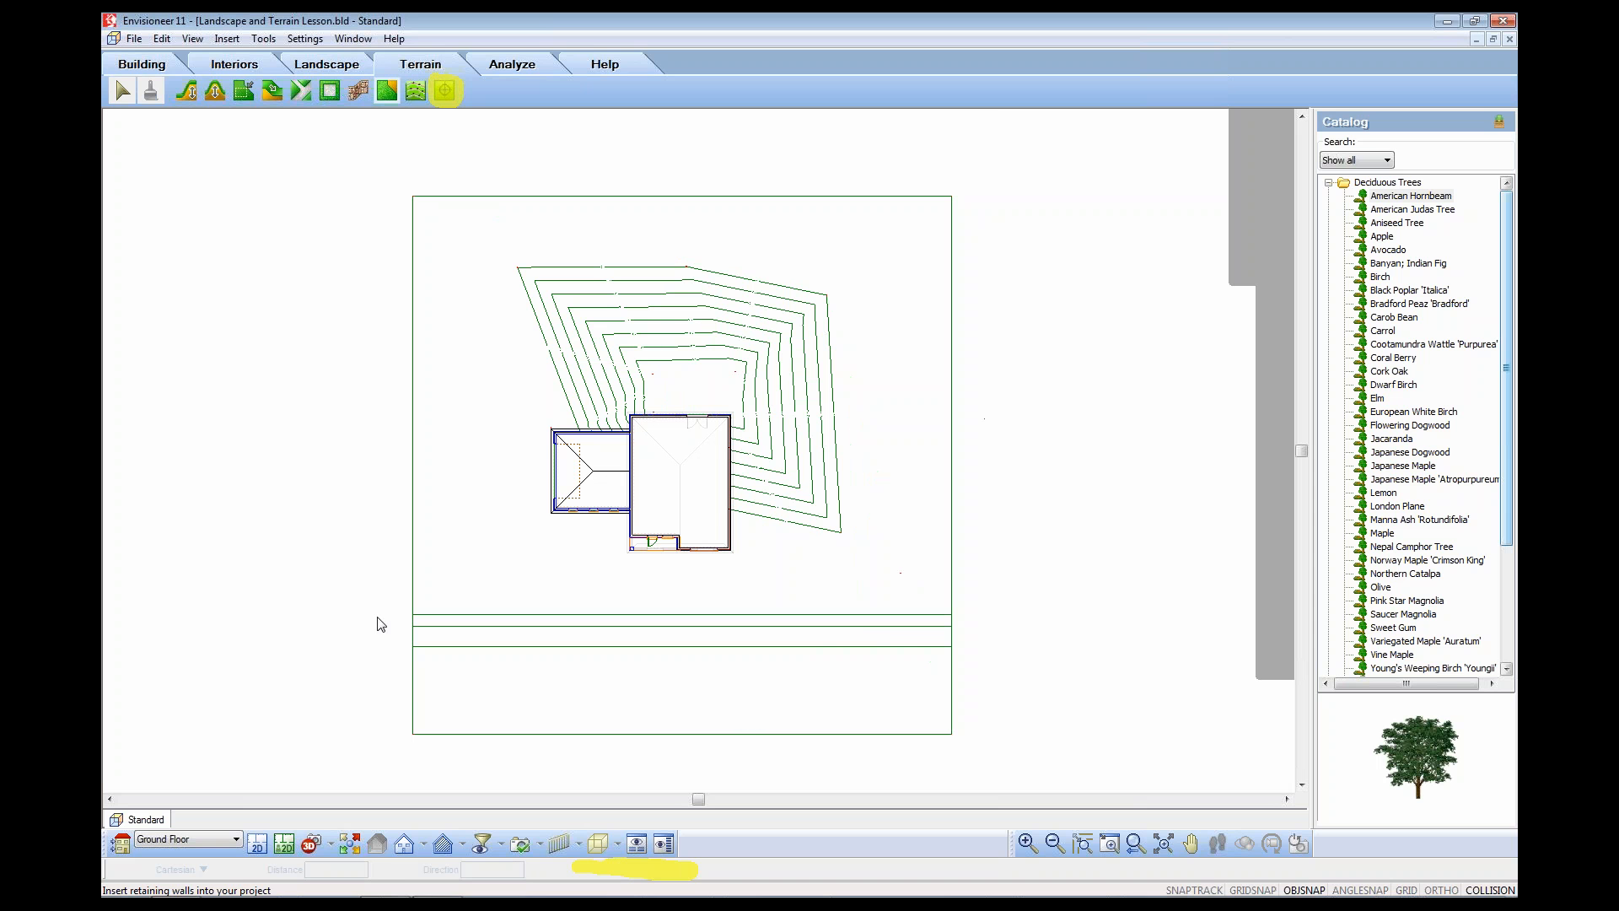
# - View the lot in 3D from the rear corner opposite the garage and orbit to examine the walkout terrain
pyautogui.click(351, 846)
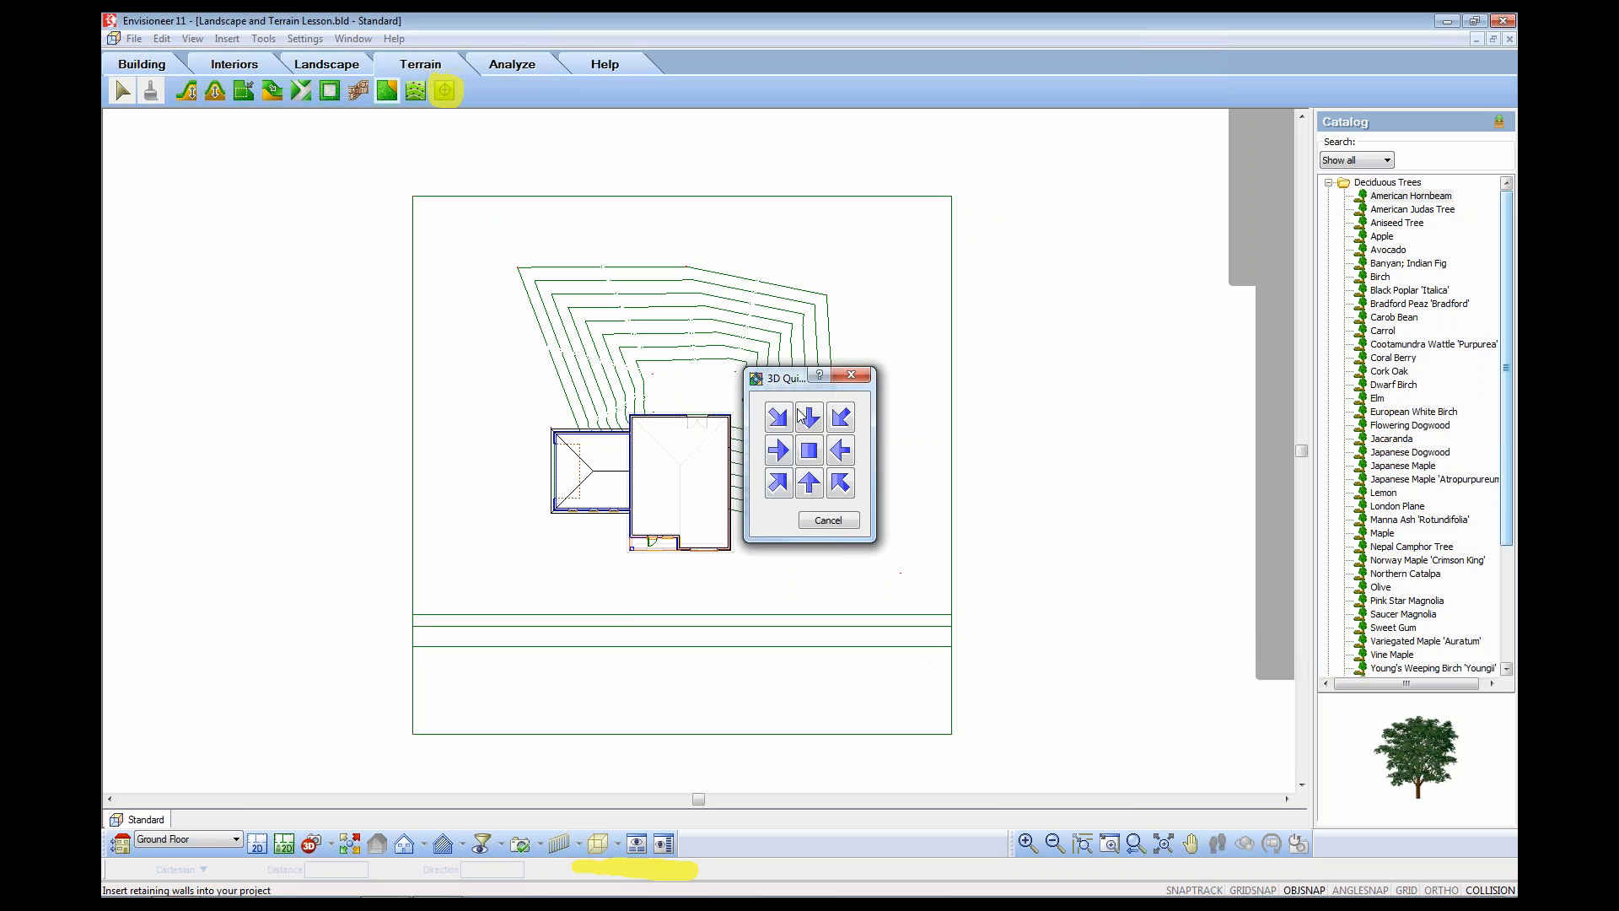
pyautogui.click(841, 416)
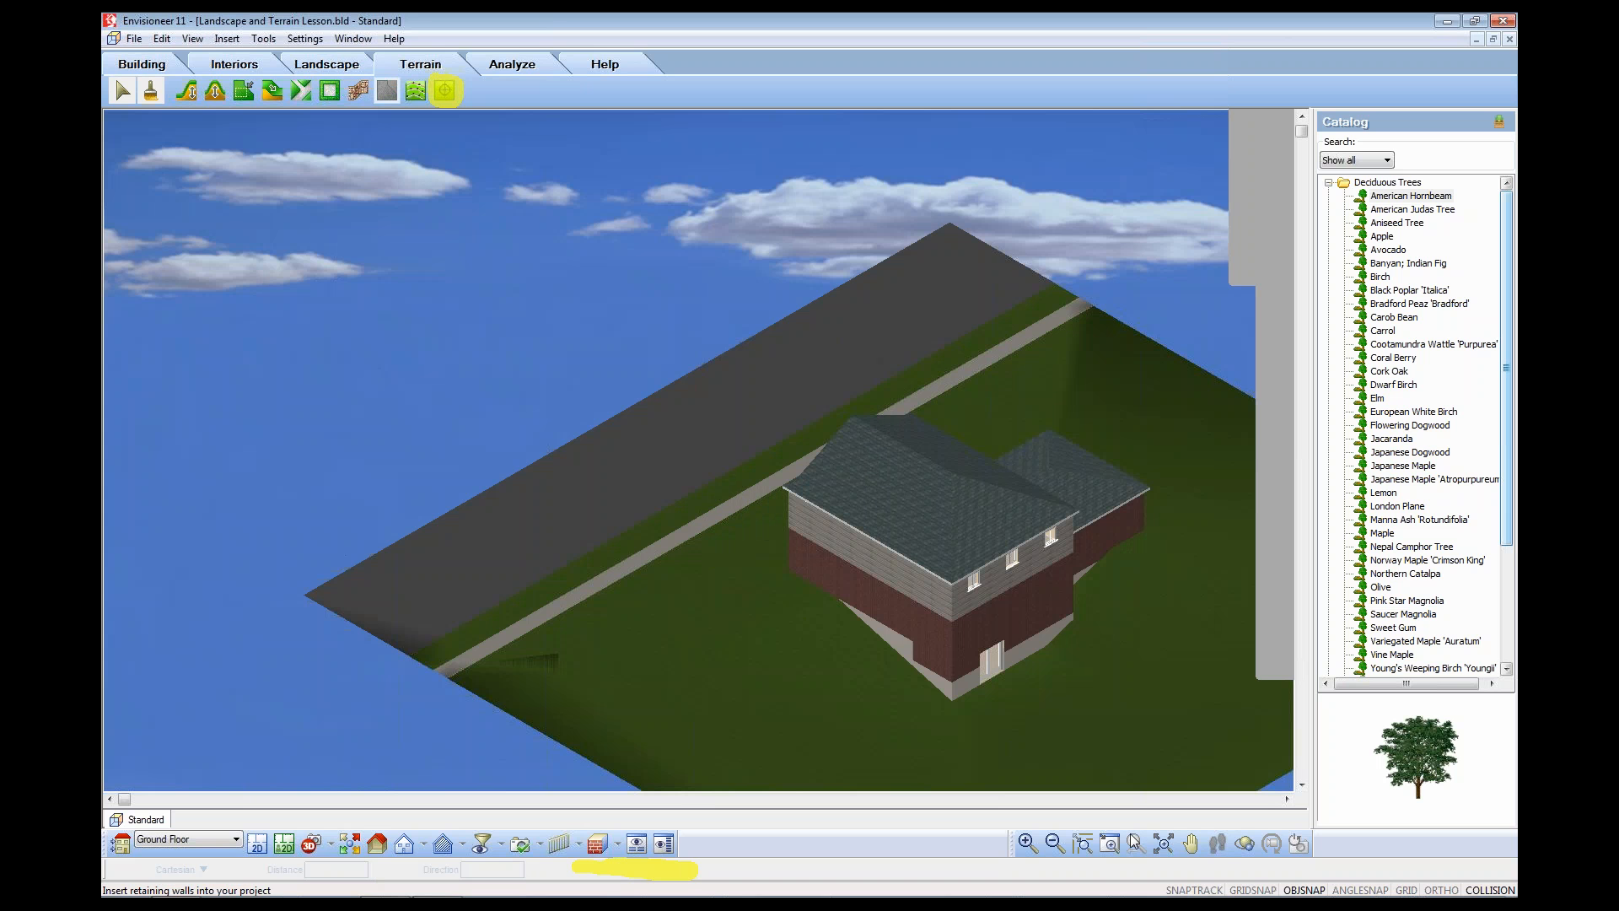
pyautogui.click(1245, 844)
pyautogui.moveTo(862, 684); pyautogui.dragTo(1070, 689)
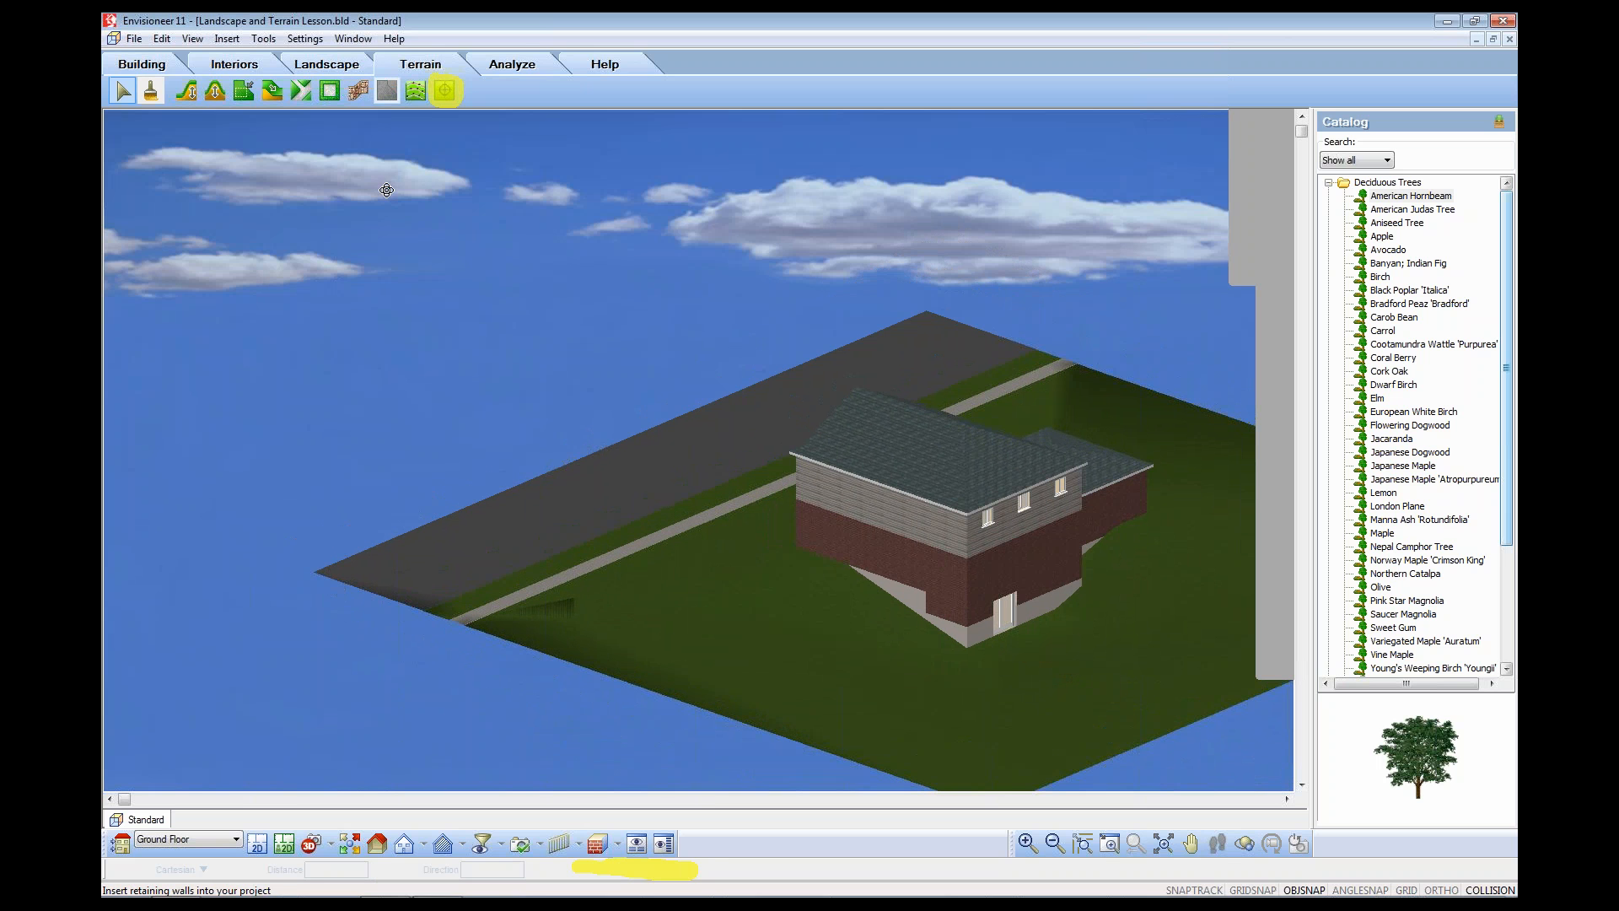
# - Examine the terrain mesh in Patterned and Rendered Outline display from the rear and front of the house, and restore the Rendered display
pyautogui.click(618, 843)
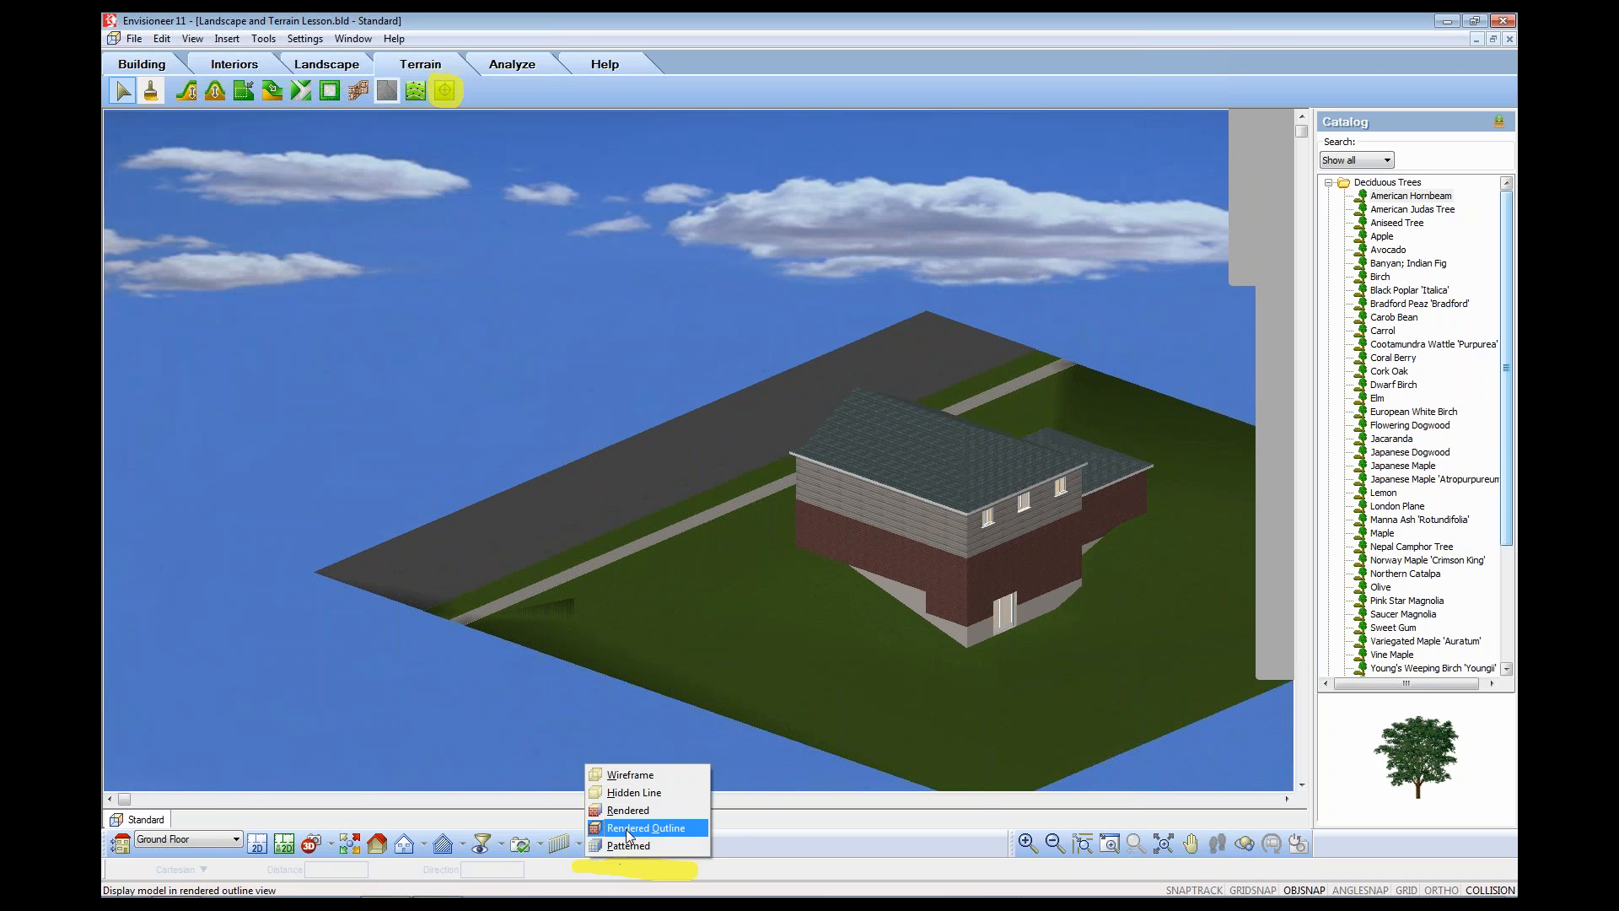
pyautogui.click(626, 845)
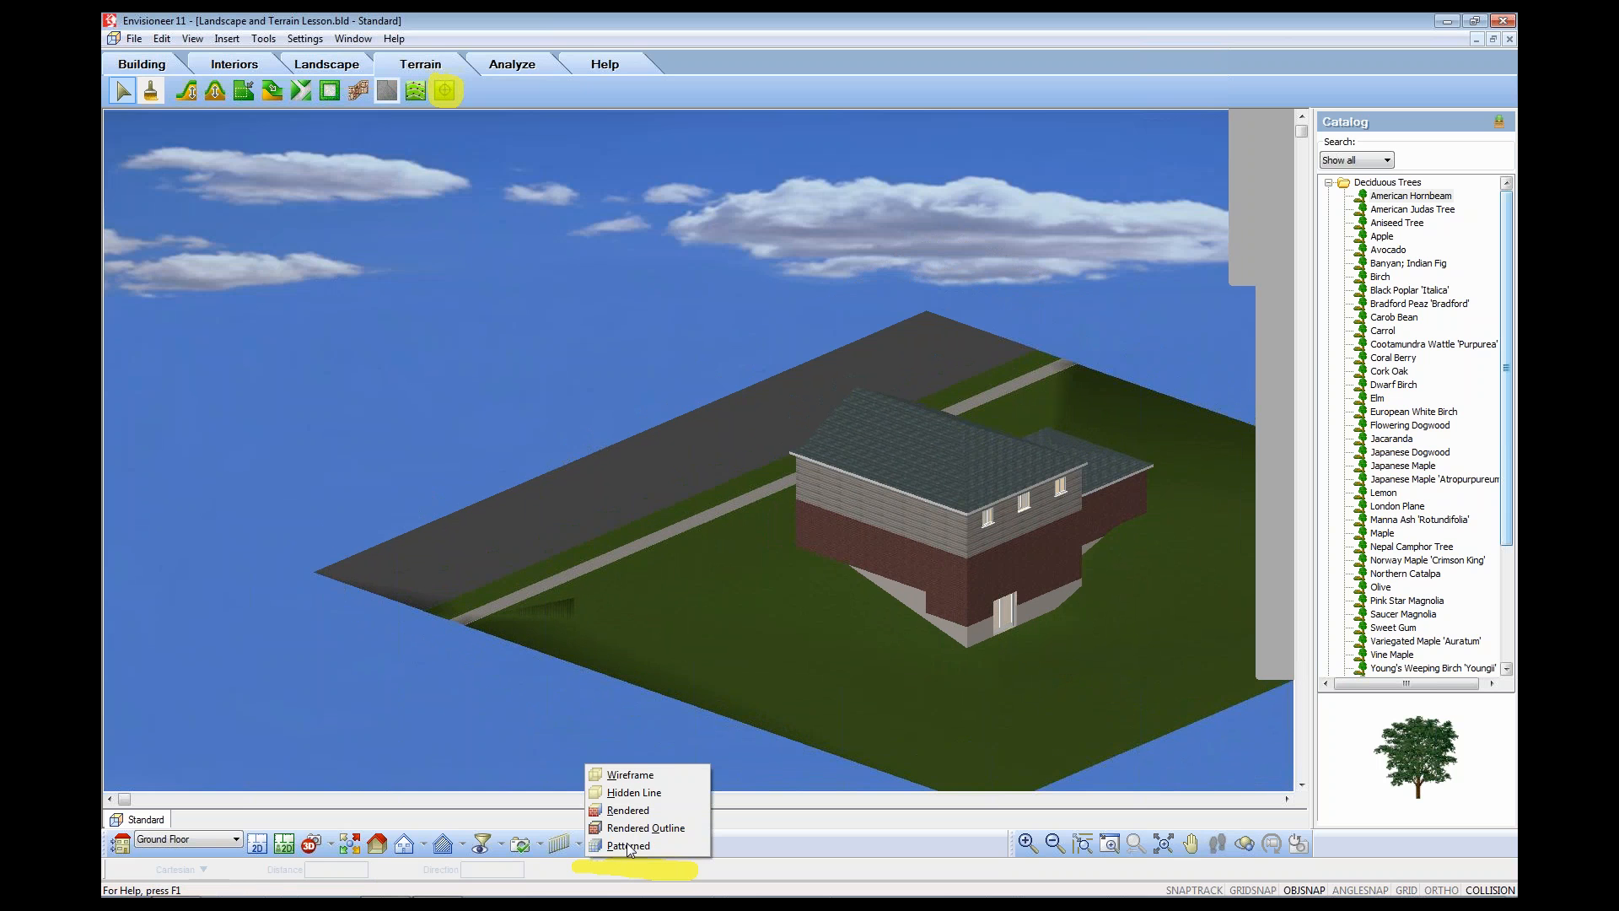
pyautogui.click(617, 844)
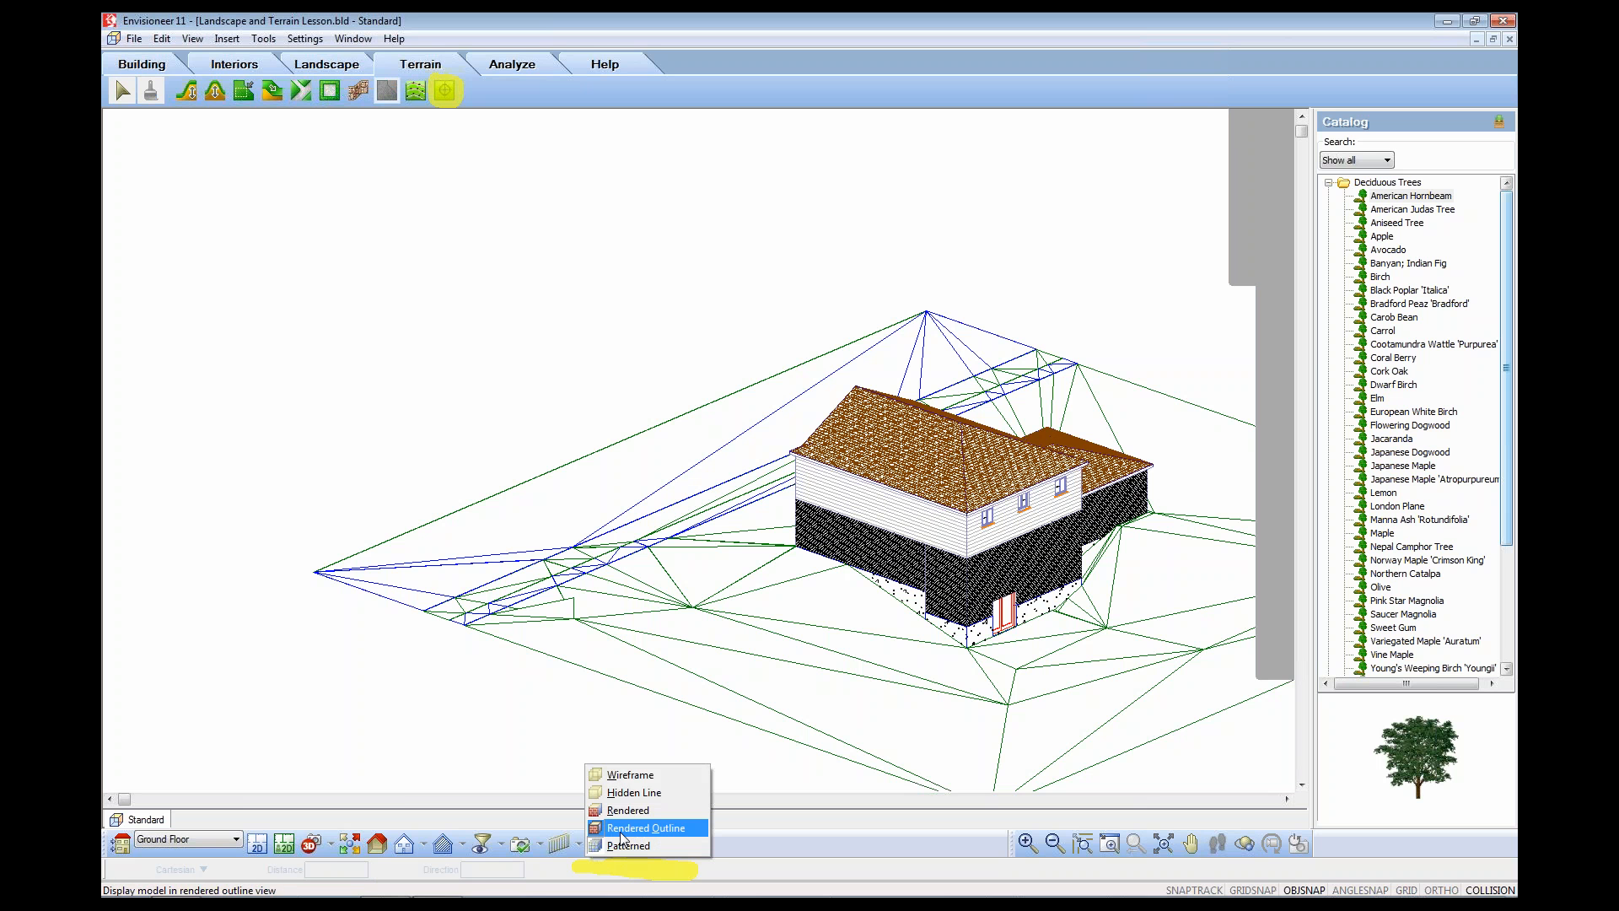
pyautogui.click(641, 827)
pyautogui.moveTo(892, 702); pyautogui.dragTo(886, 505, button='middle')
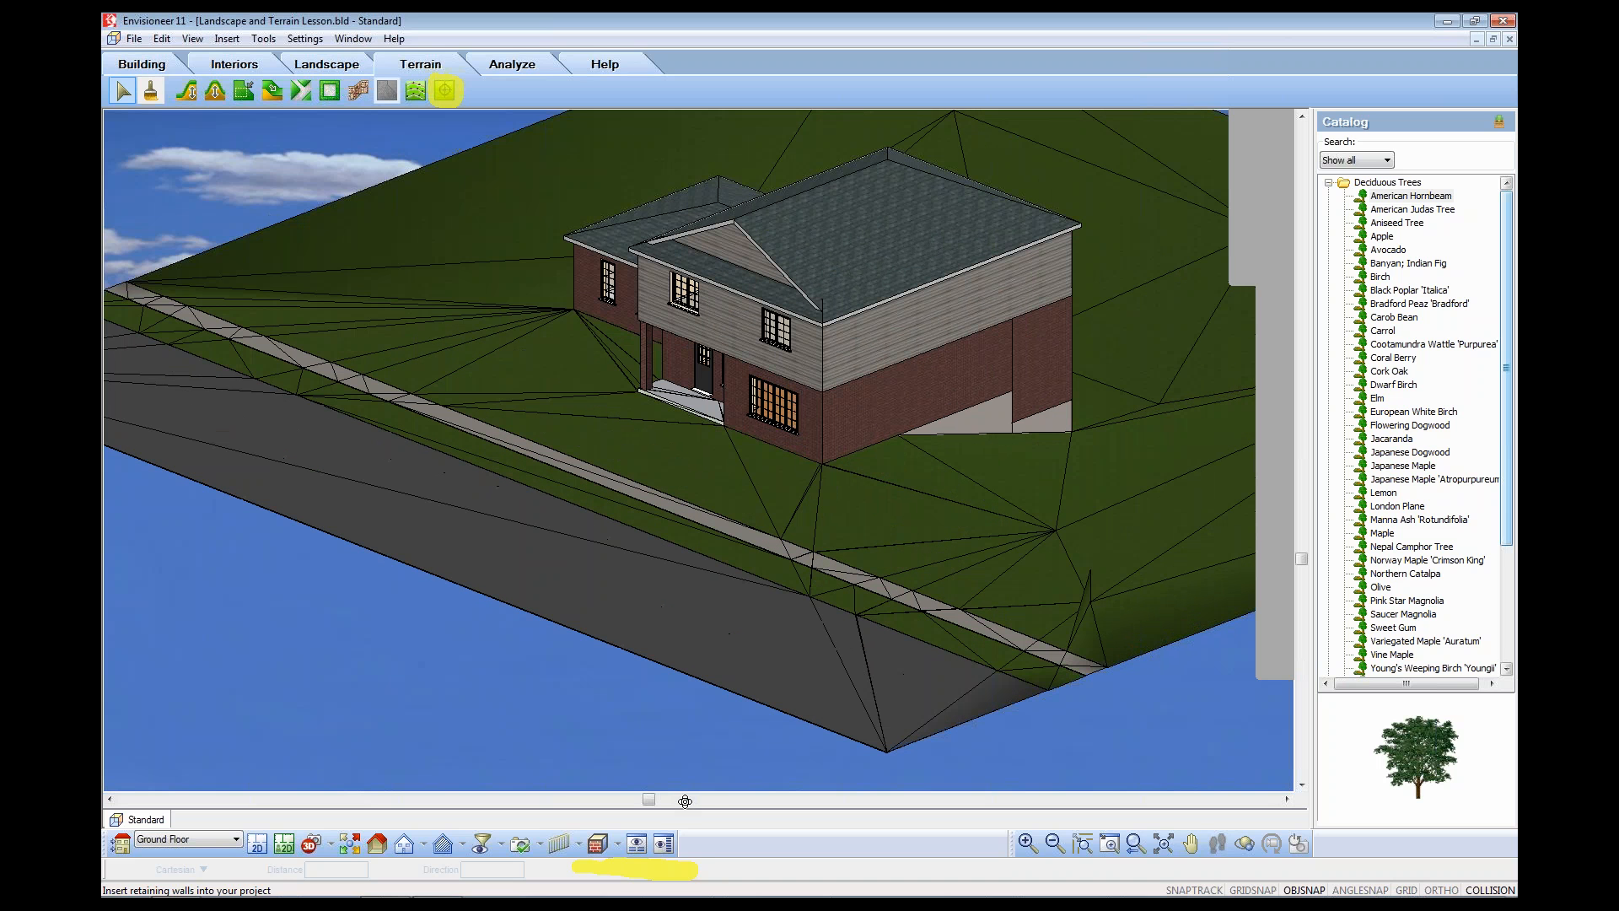
pyautogui.click(620, 844)
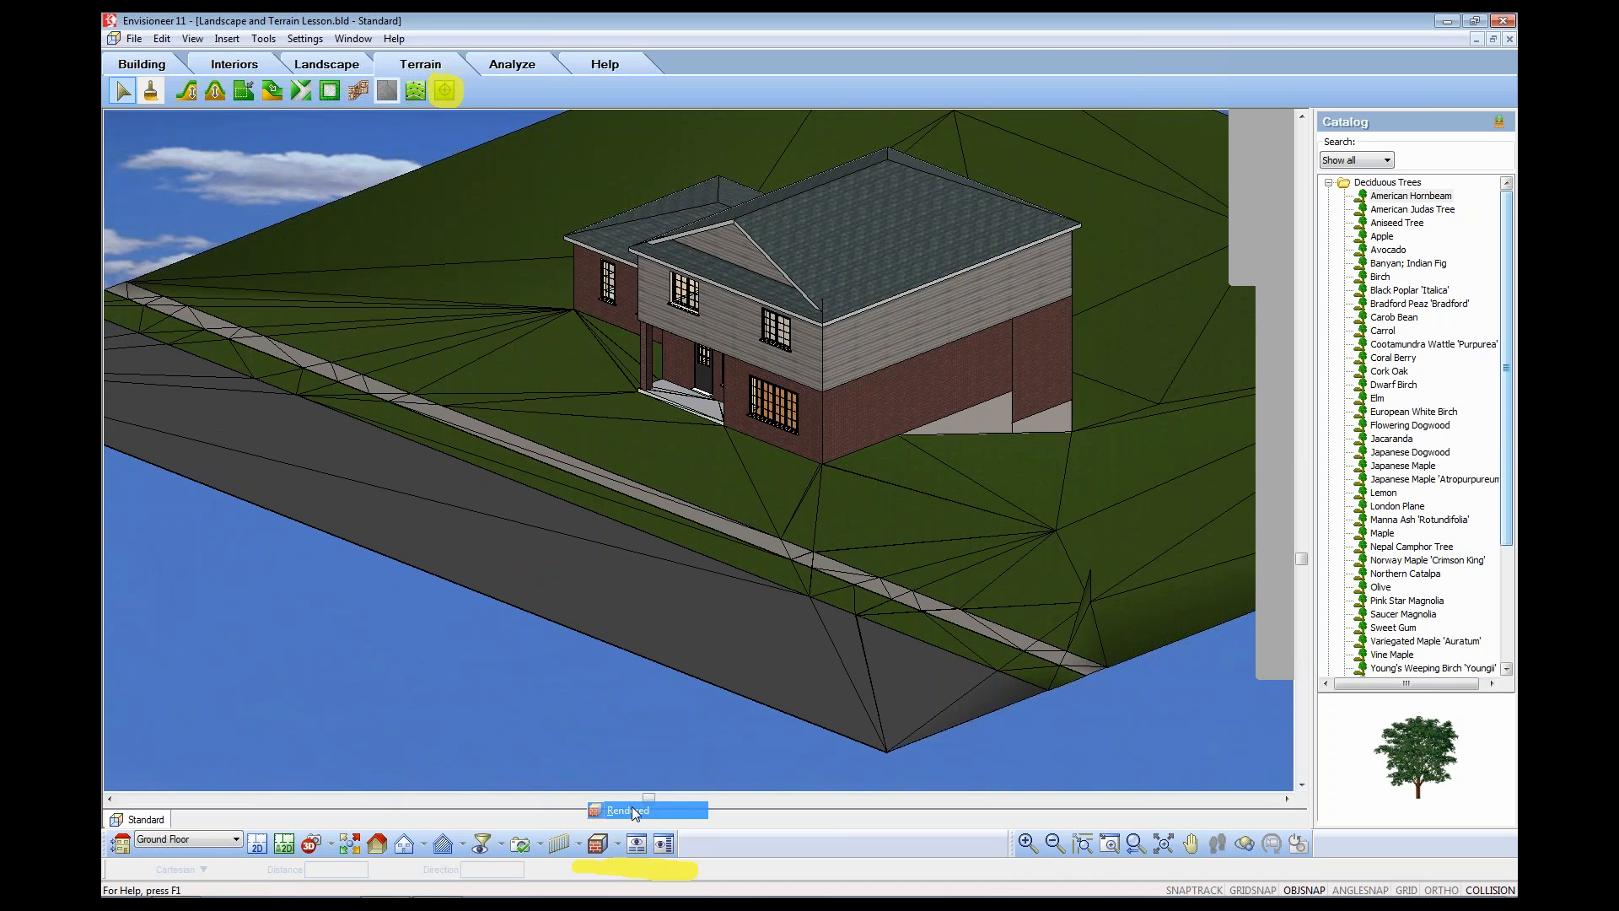
pyautogui.click(634, 810)
# - Try to outline a Soil landscape fill between the porch and the house's front corner, and undo it
pyautogui.click(320, 66)
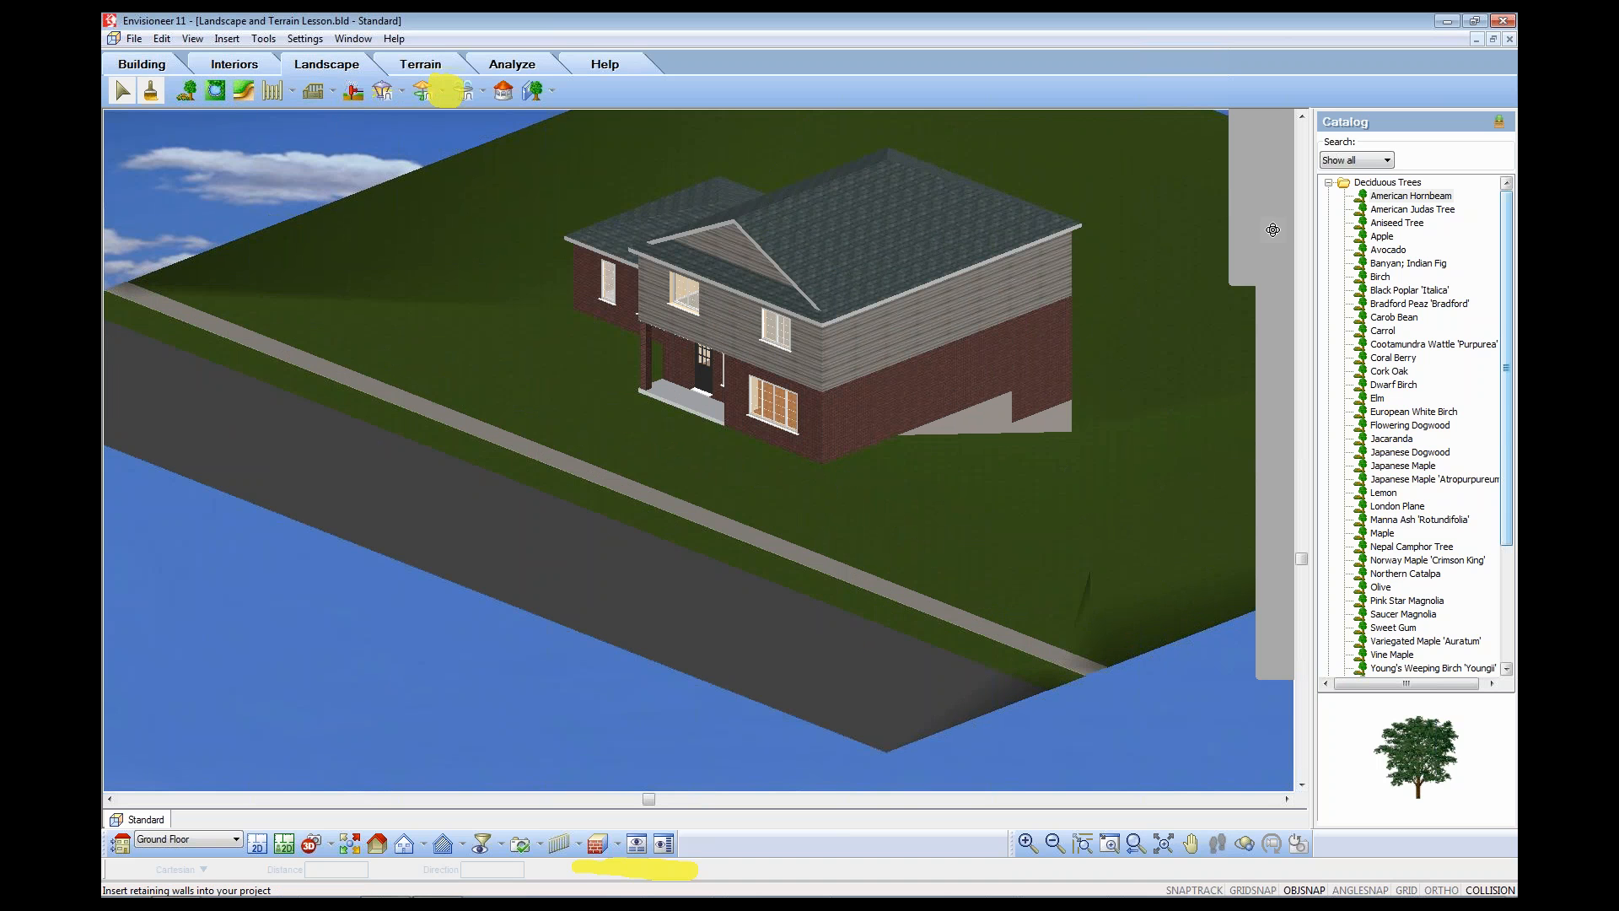
pyautogui.press('Escape')
pyautogui.moveTo(224, 77); pyautogui.dragTo(210, 109)
pyautogui.click(216, 91)
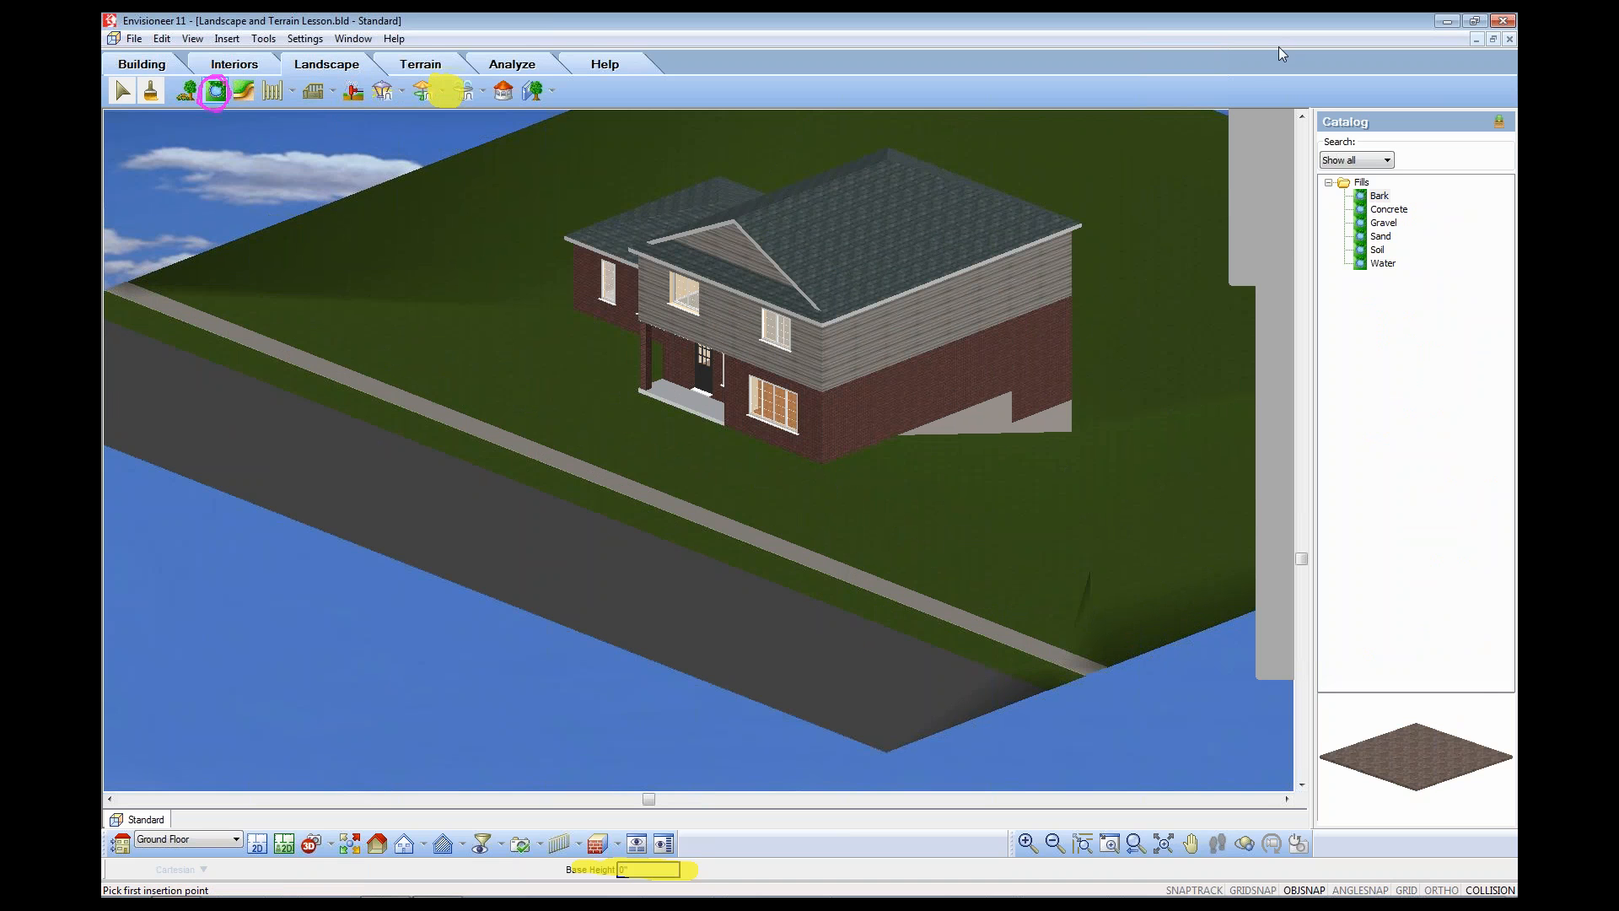
pyautogui.click(1377, 250)
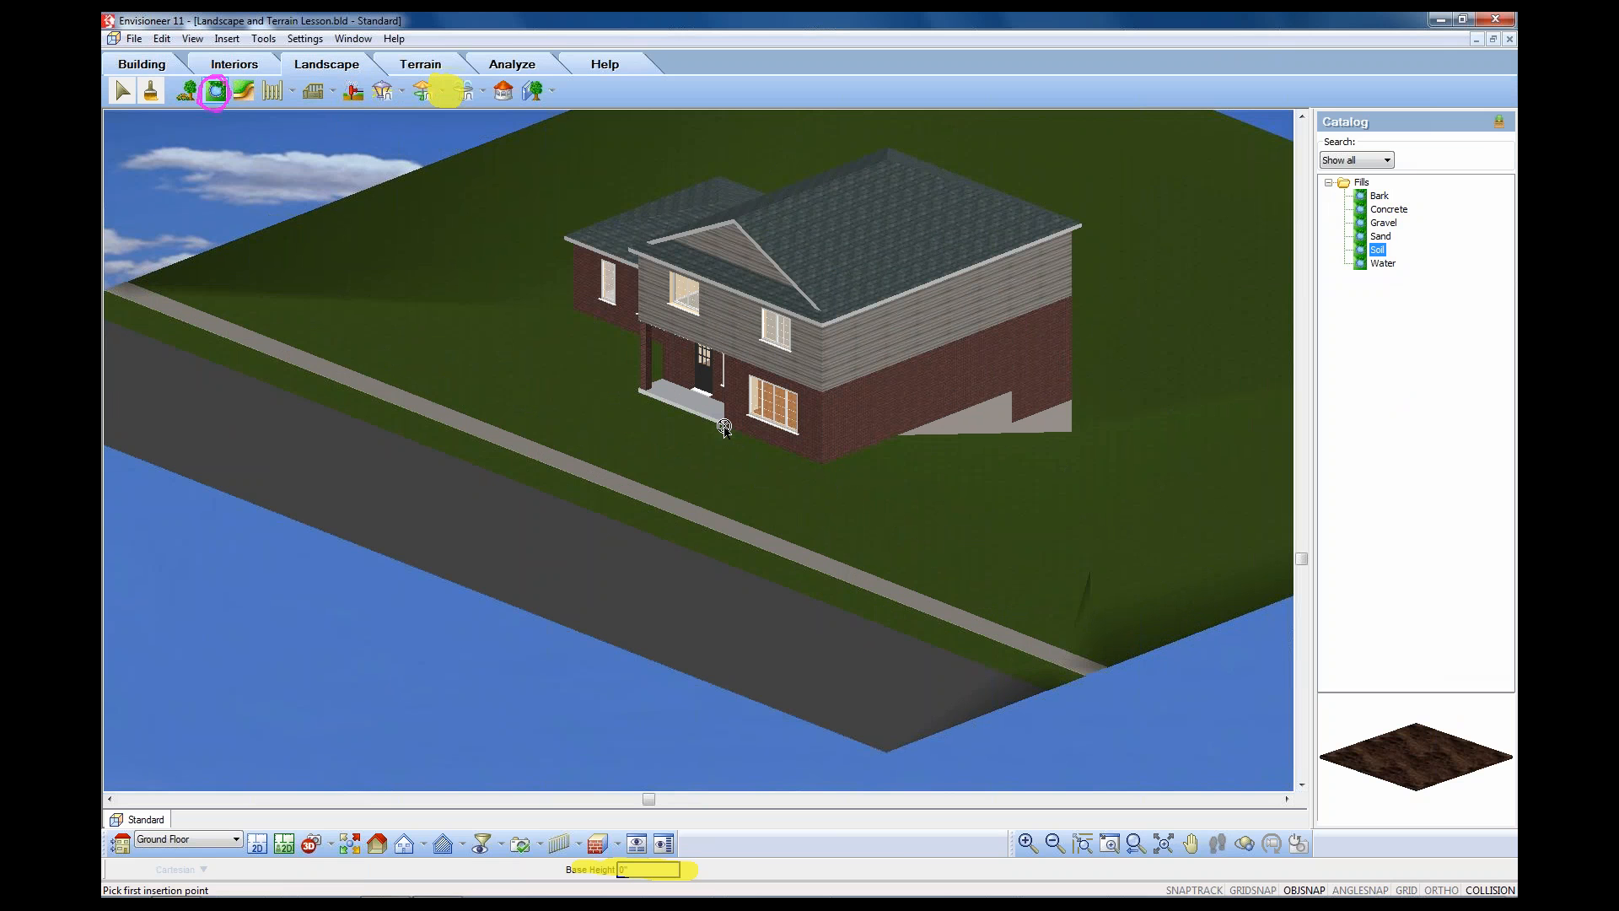
pyautogui.click(725, 428)
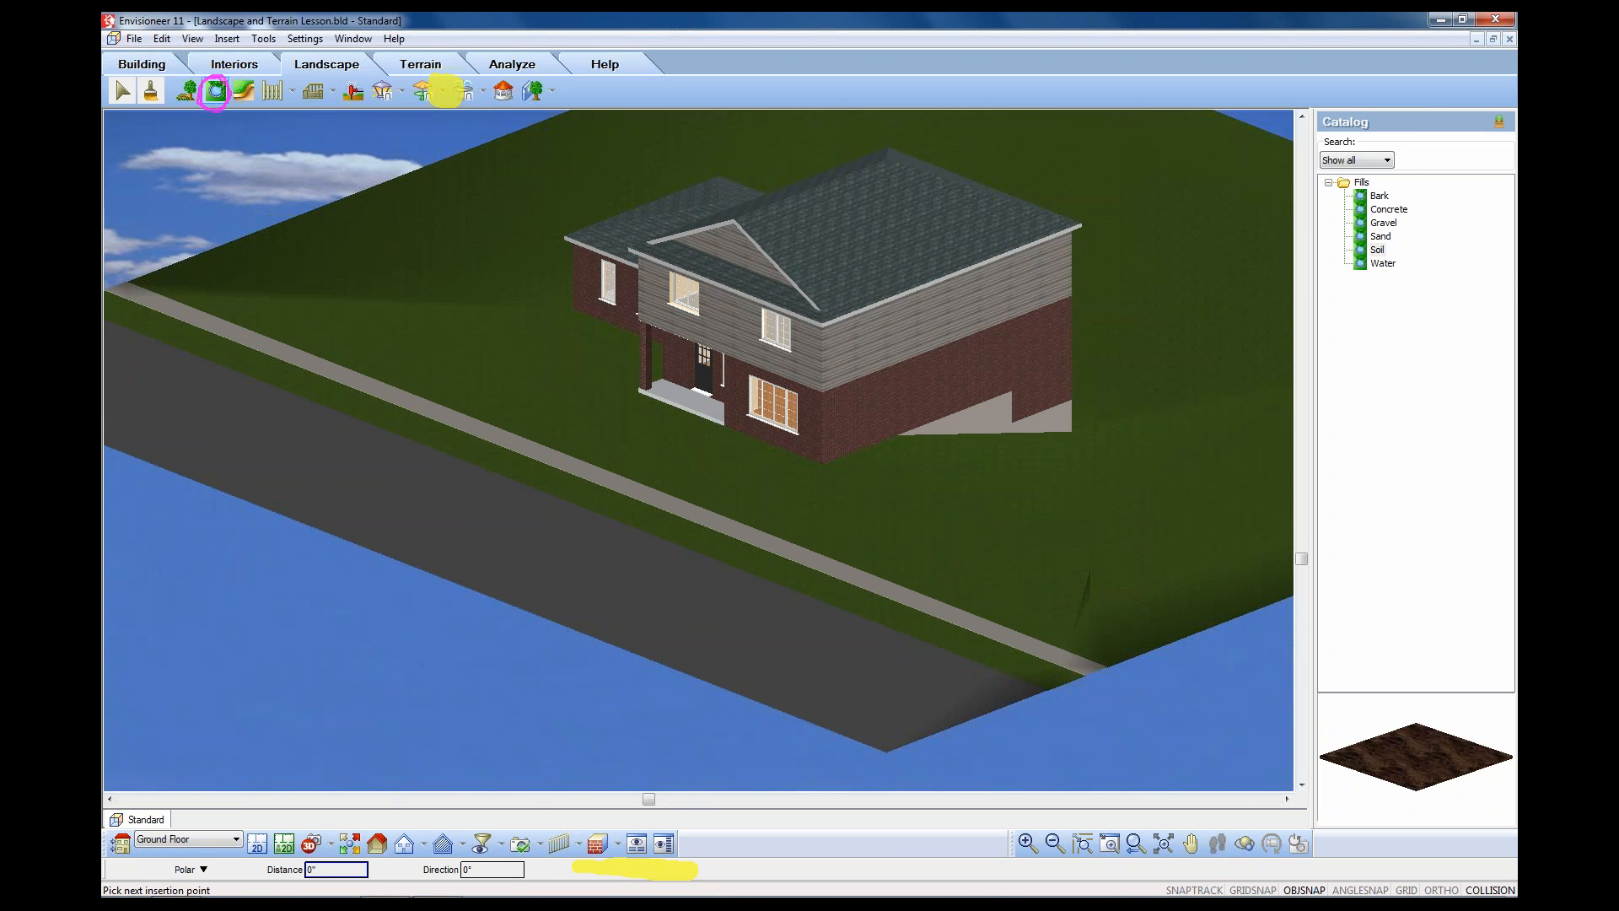
pyautogui.click(687, 447)
pyautogui.click(771, 484)
pyautogui.click(818, 462)
pyautogui.click(725, 427)
pyautogui.rightClick(705, 441)
pyautogui.click(738, 448)
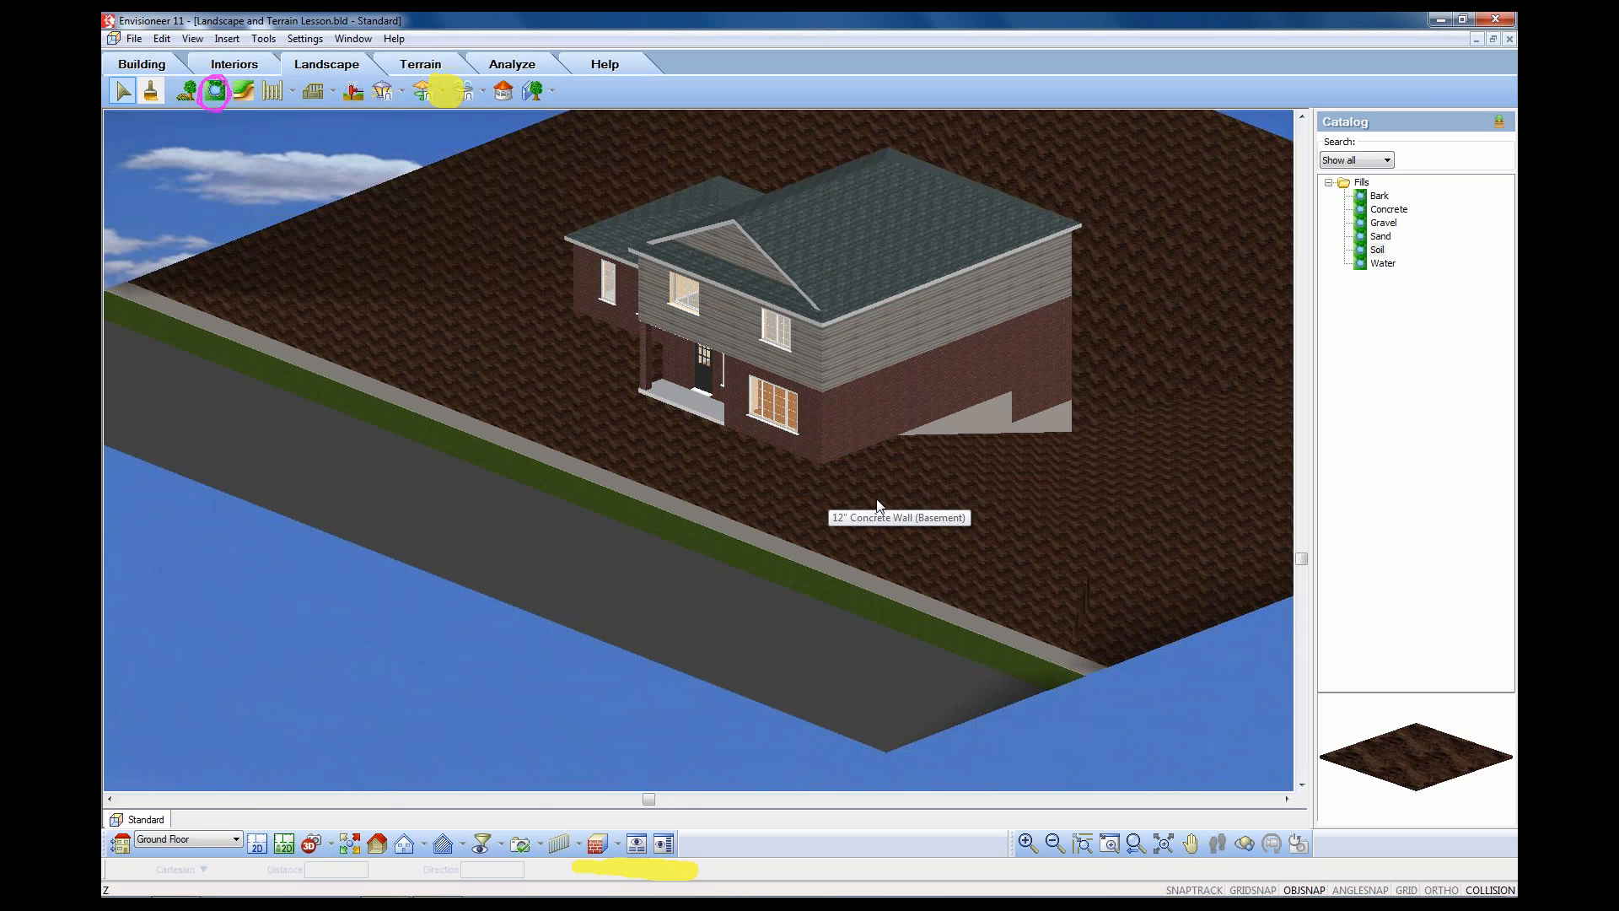
pyautogui.hotkey('ctrl', 'z')
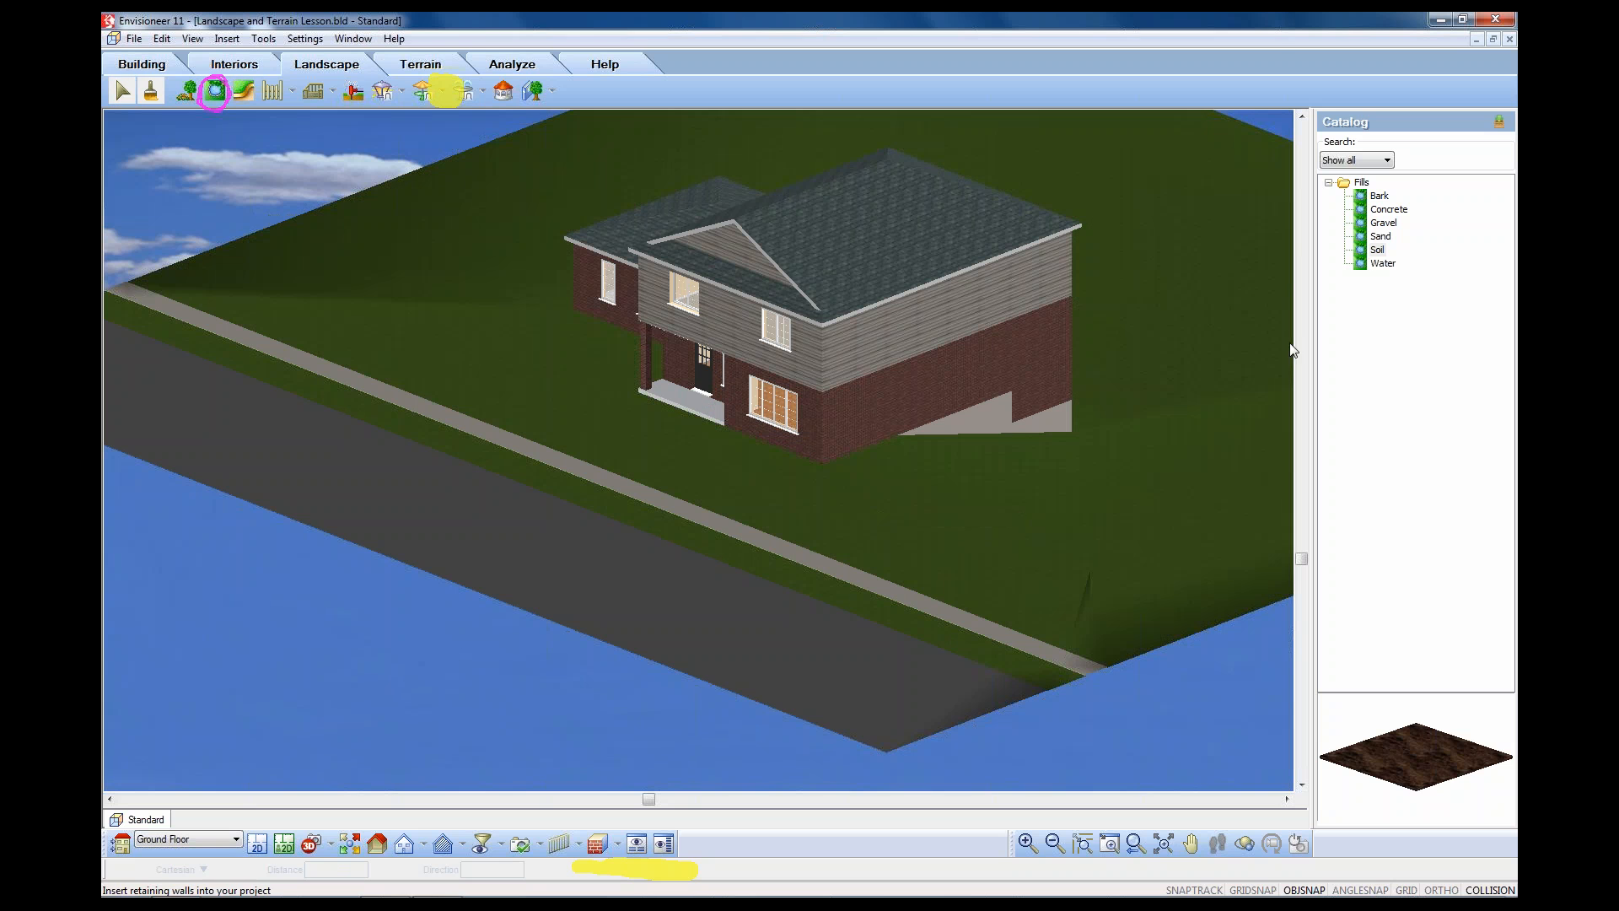
# - Outline a four-sided Soil fill below the large front window, from the house corner to the porch, extending about 12' from the wall
pyautogui.click(1372, 251)
pyautogui.click(823, 463)
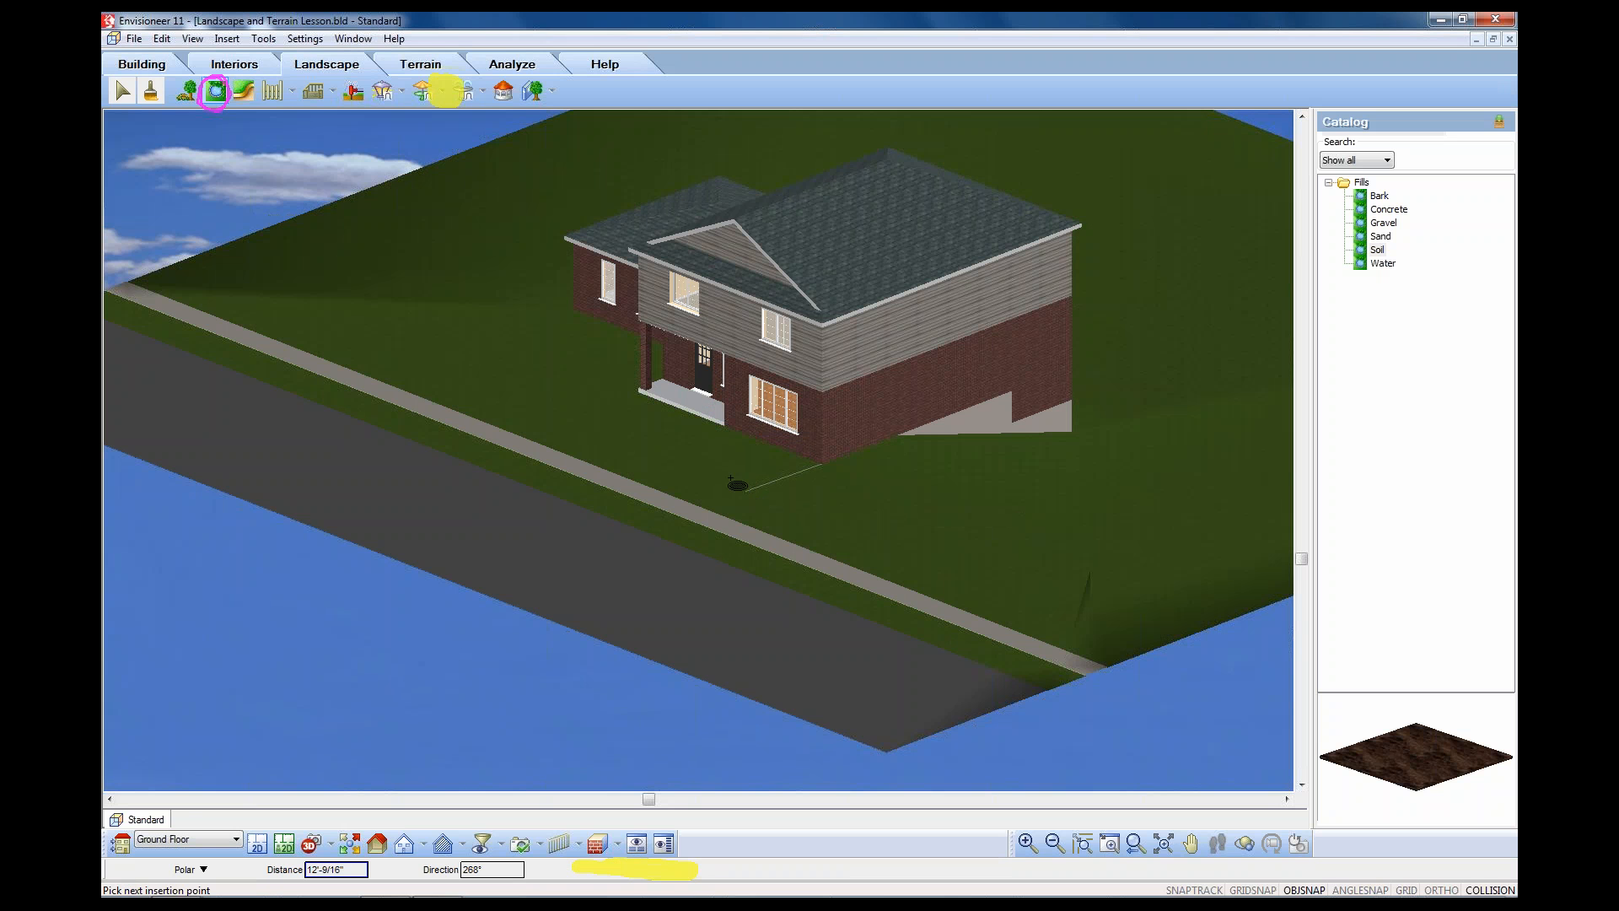
pyautogui.click(745, 491)
pyautogui.click(656, 456)
pyautogui.click(727, 429)
pyautogui.rightClick(741, 444)
pyautogui.click(772, 461)
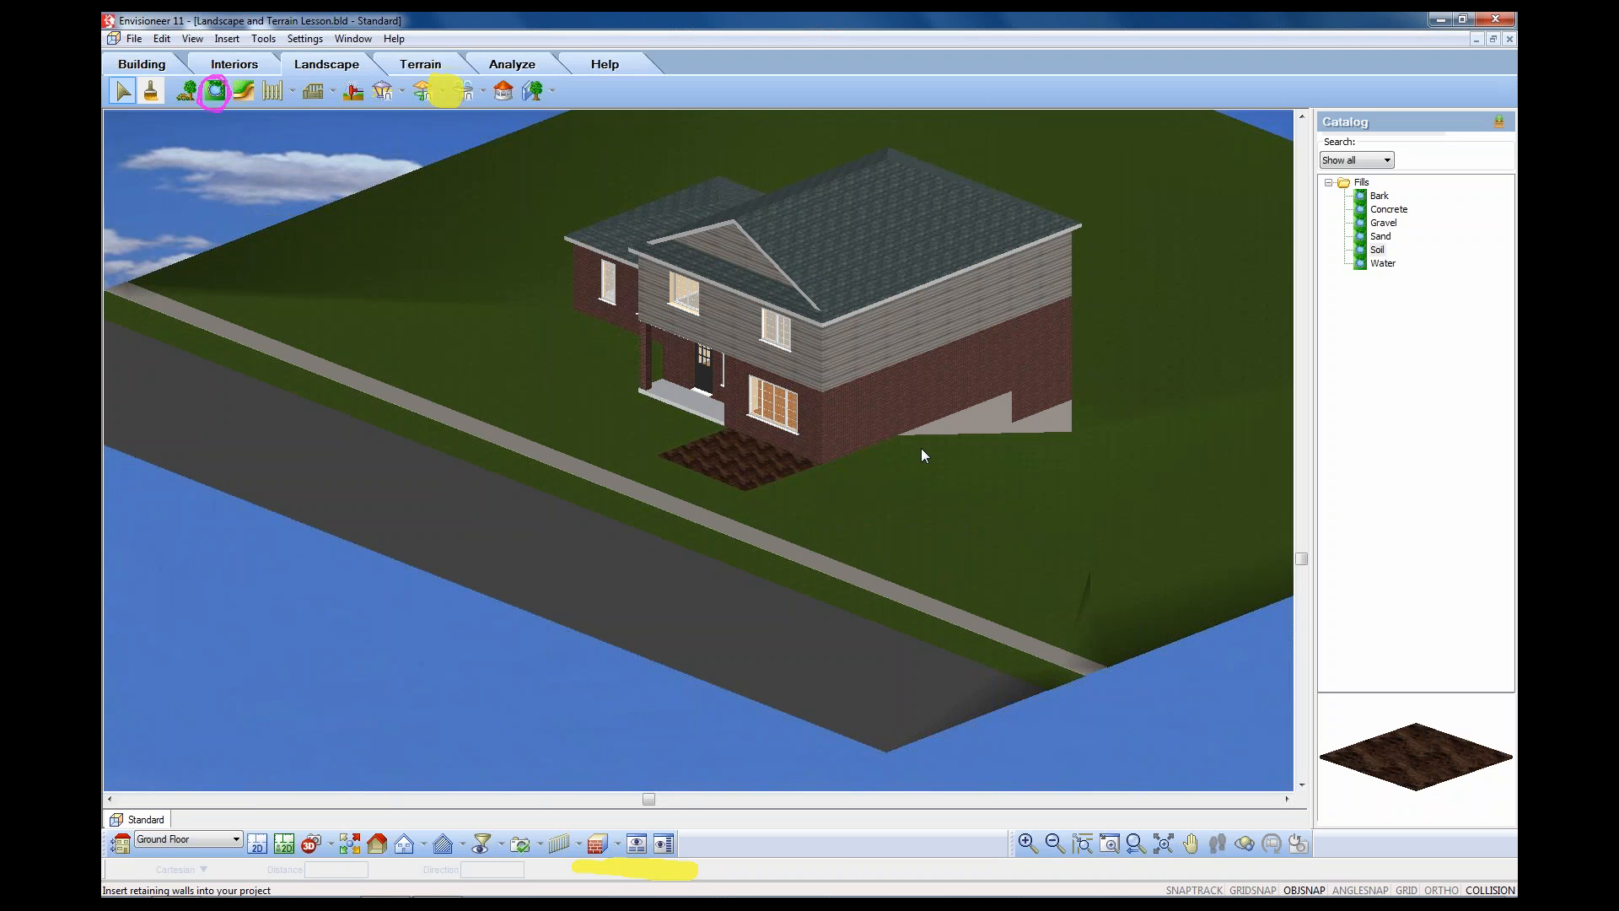
# - Plant two Hydrangea 'Hamburg' shrubs in the soil bed, one beside the porch and one near the house corner
pyautogui.scroll(1, 920, 448)
pyautogui.scroll(2, 921, 456)
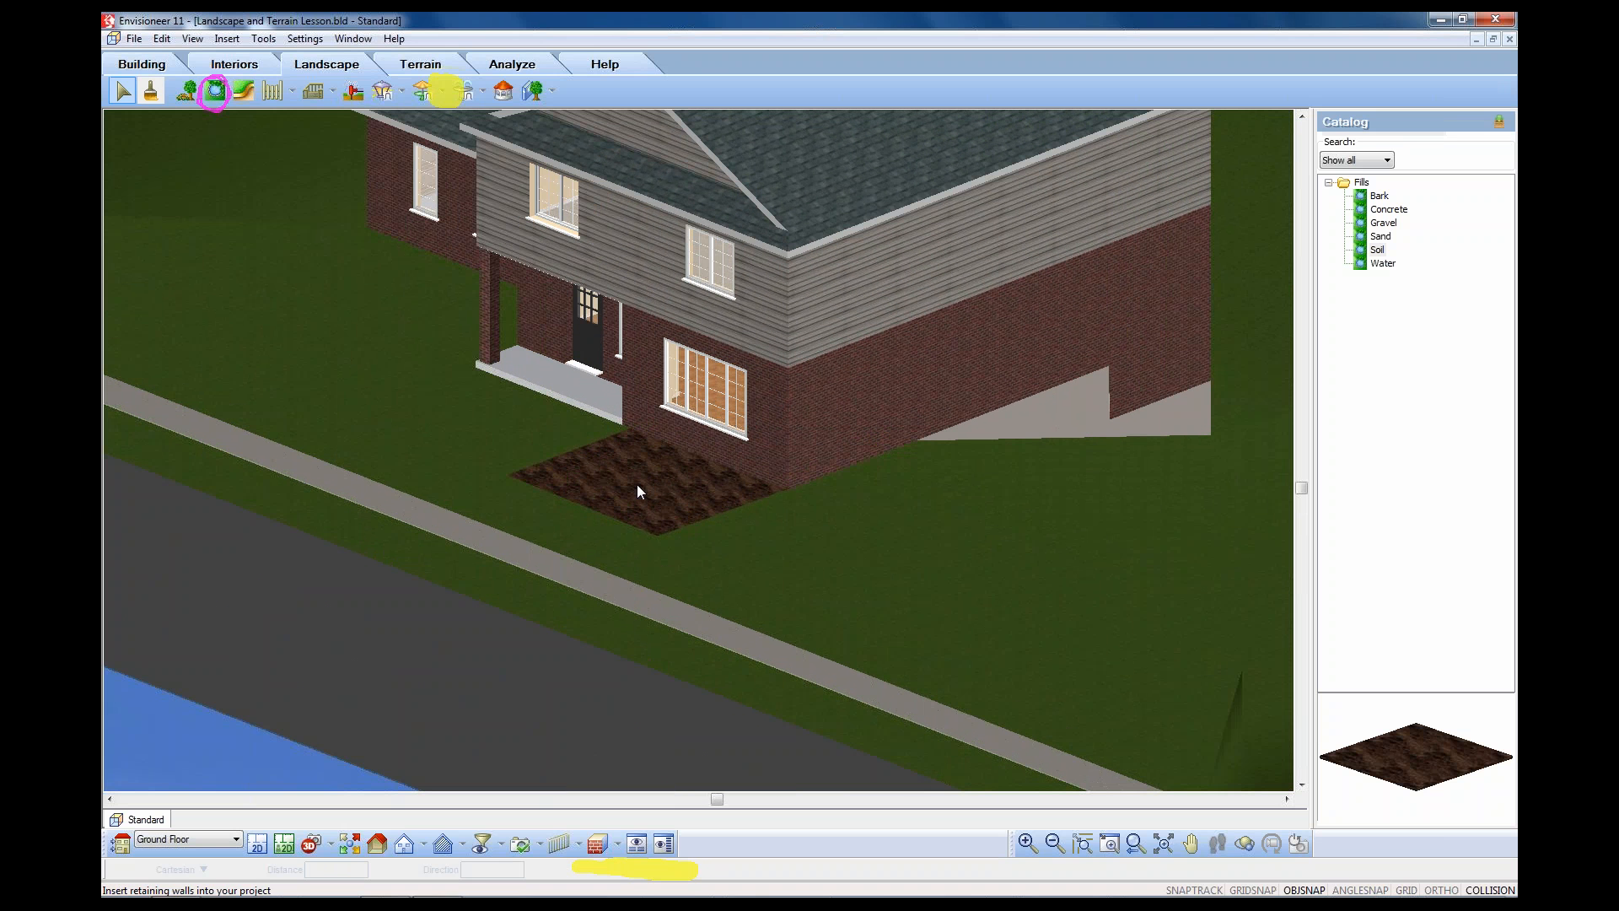
pyautogui.click(186, 90)
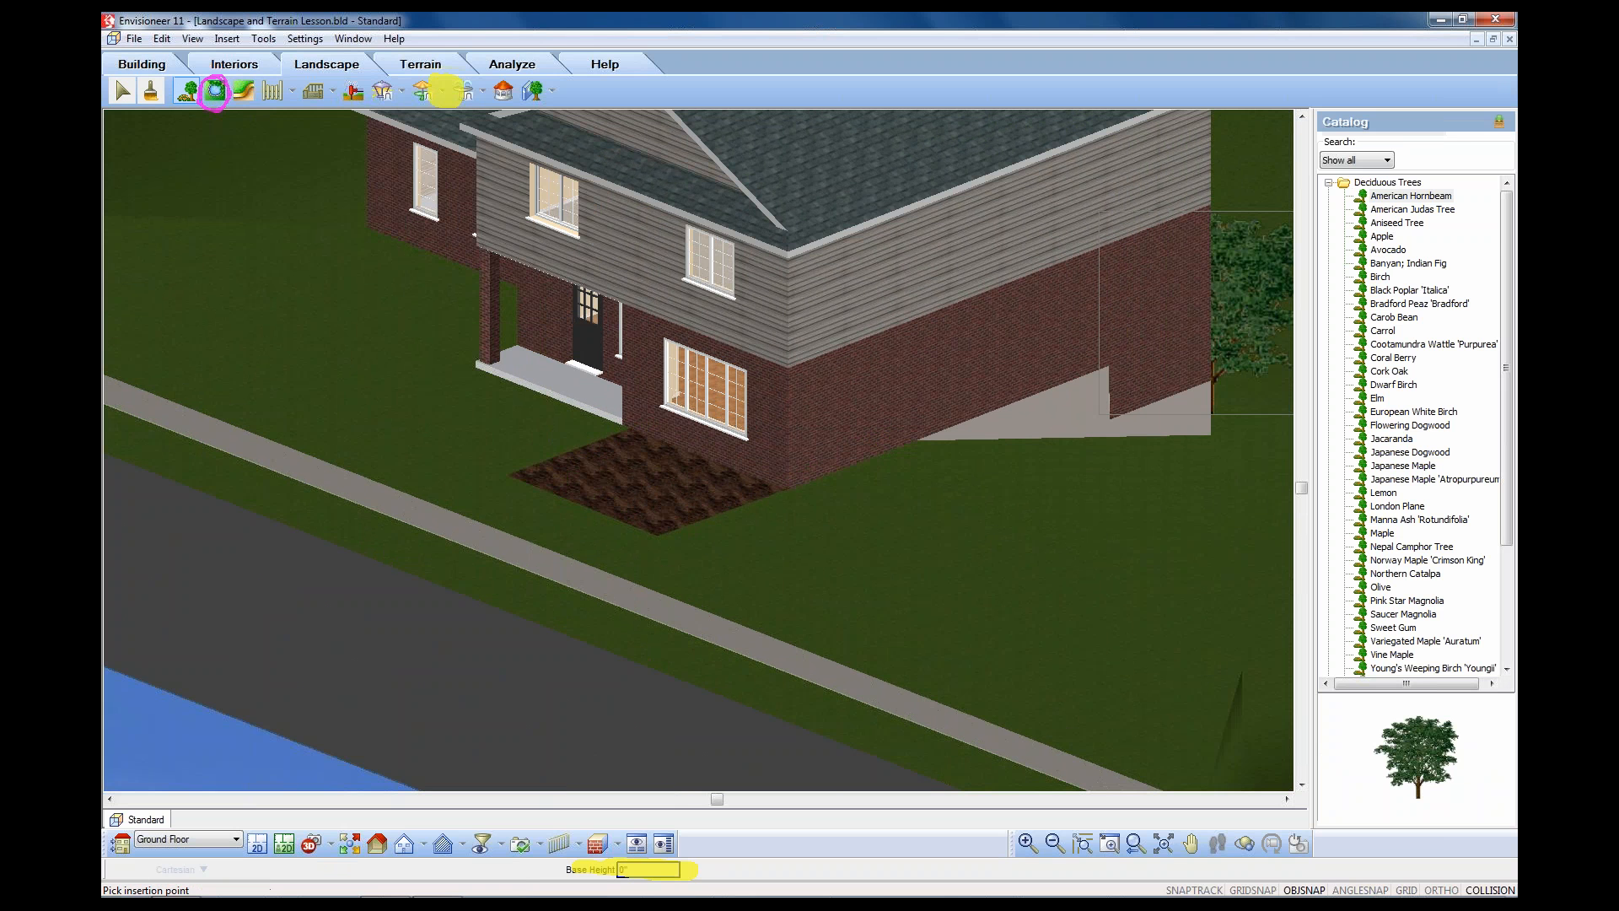
pyautogui.click(1494, 226)
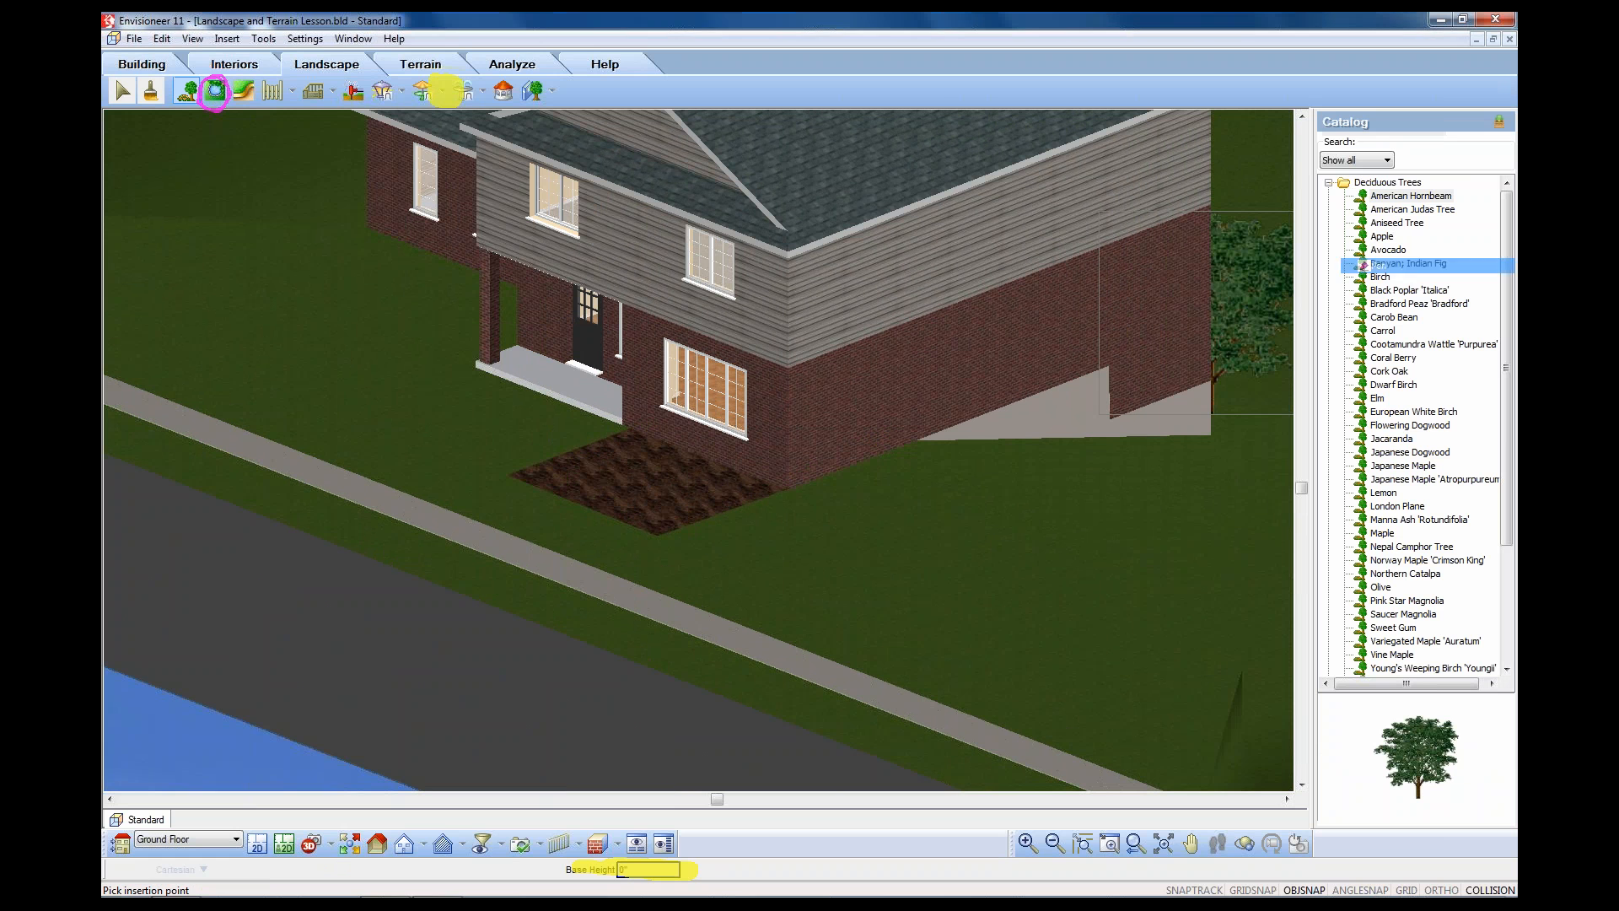
pyautogui.moveTo(188, 109)
pyautogui.mouseDown()
pyautogui.moveTo(210, 80)
pyautogui.moveTo(188, 88)
pyautogui.mouseUp()
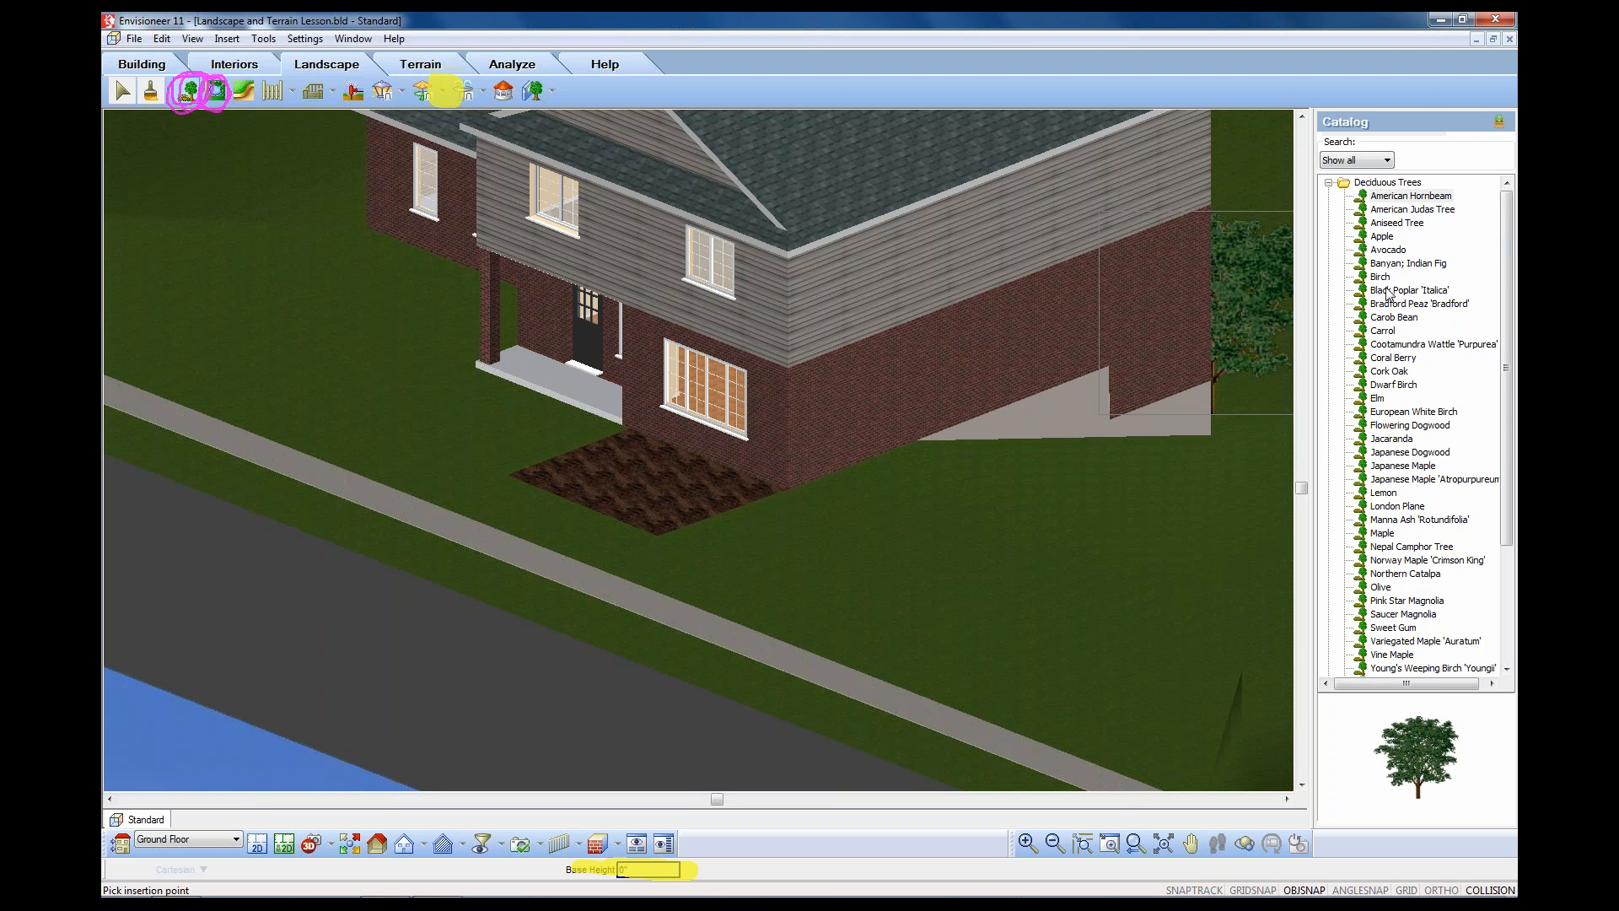
pyautogui.click(1330, 184)
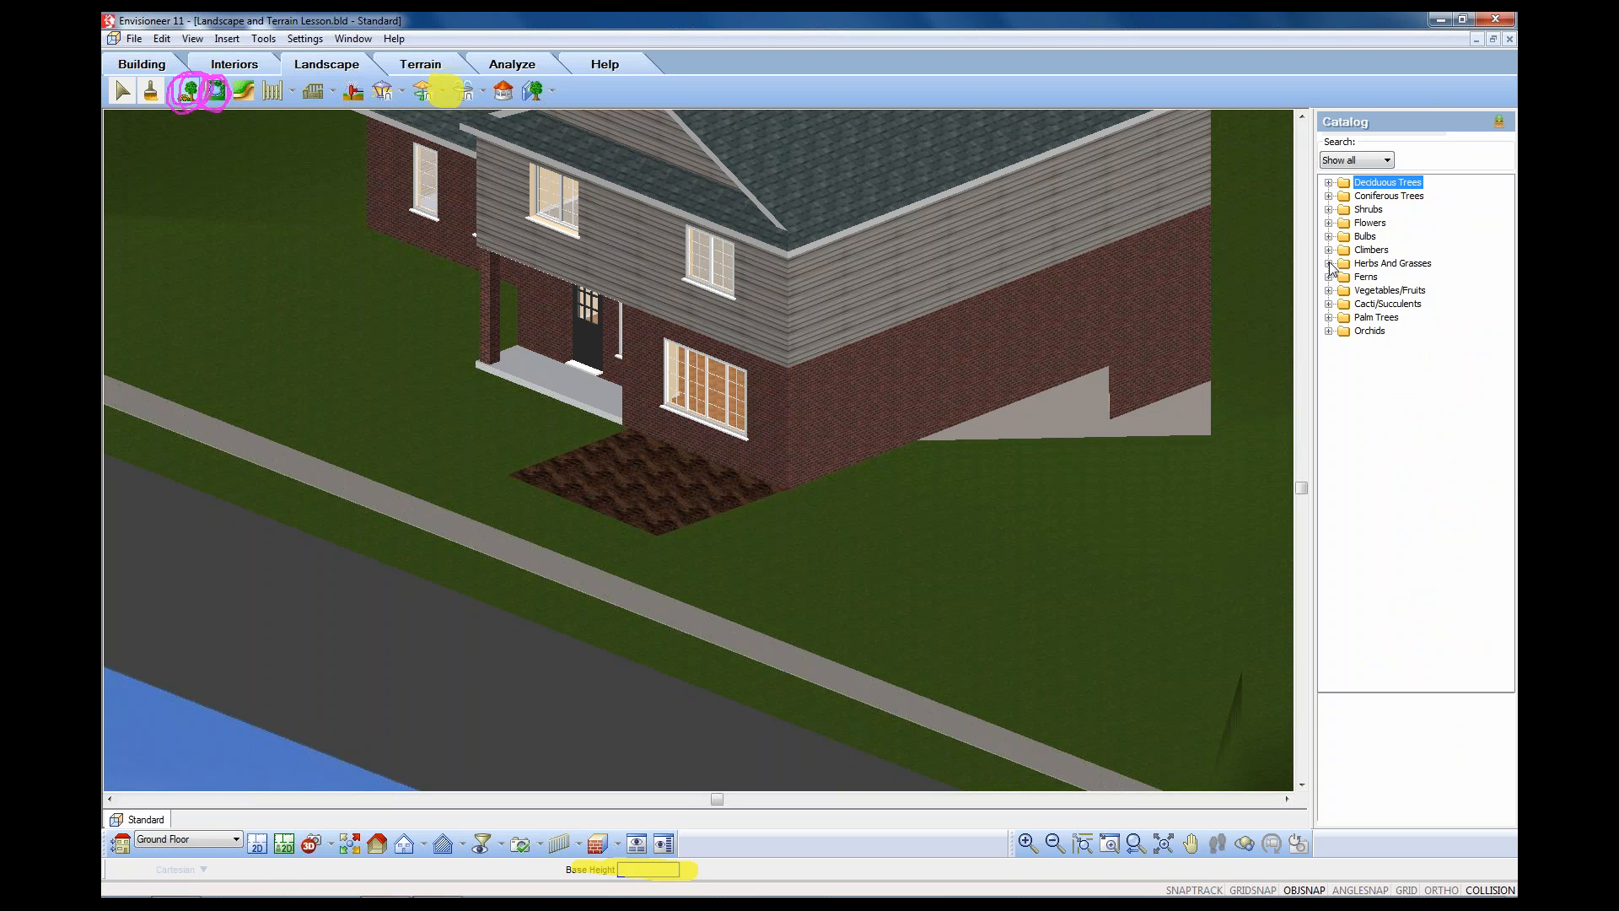
pyautogui.click(1329, 210)
pyautogui.click(1388, 438)
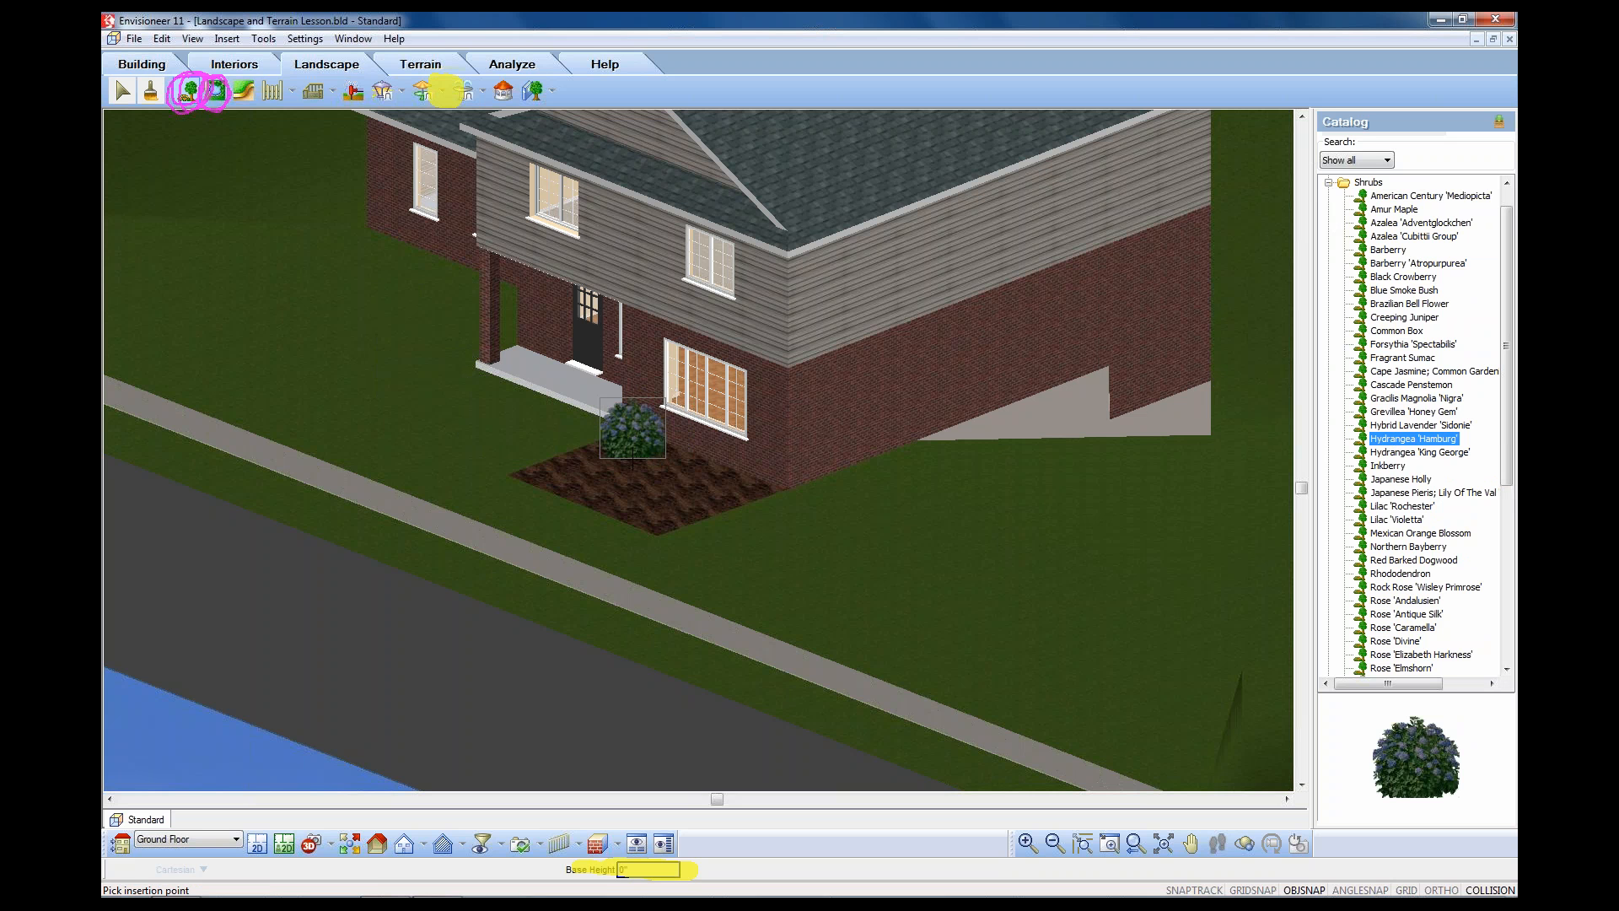
pyautogui.click(619, 455)
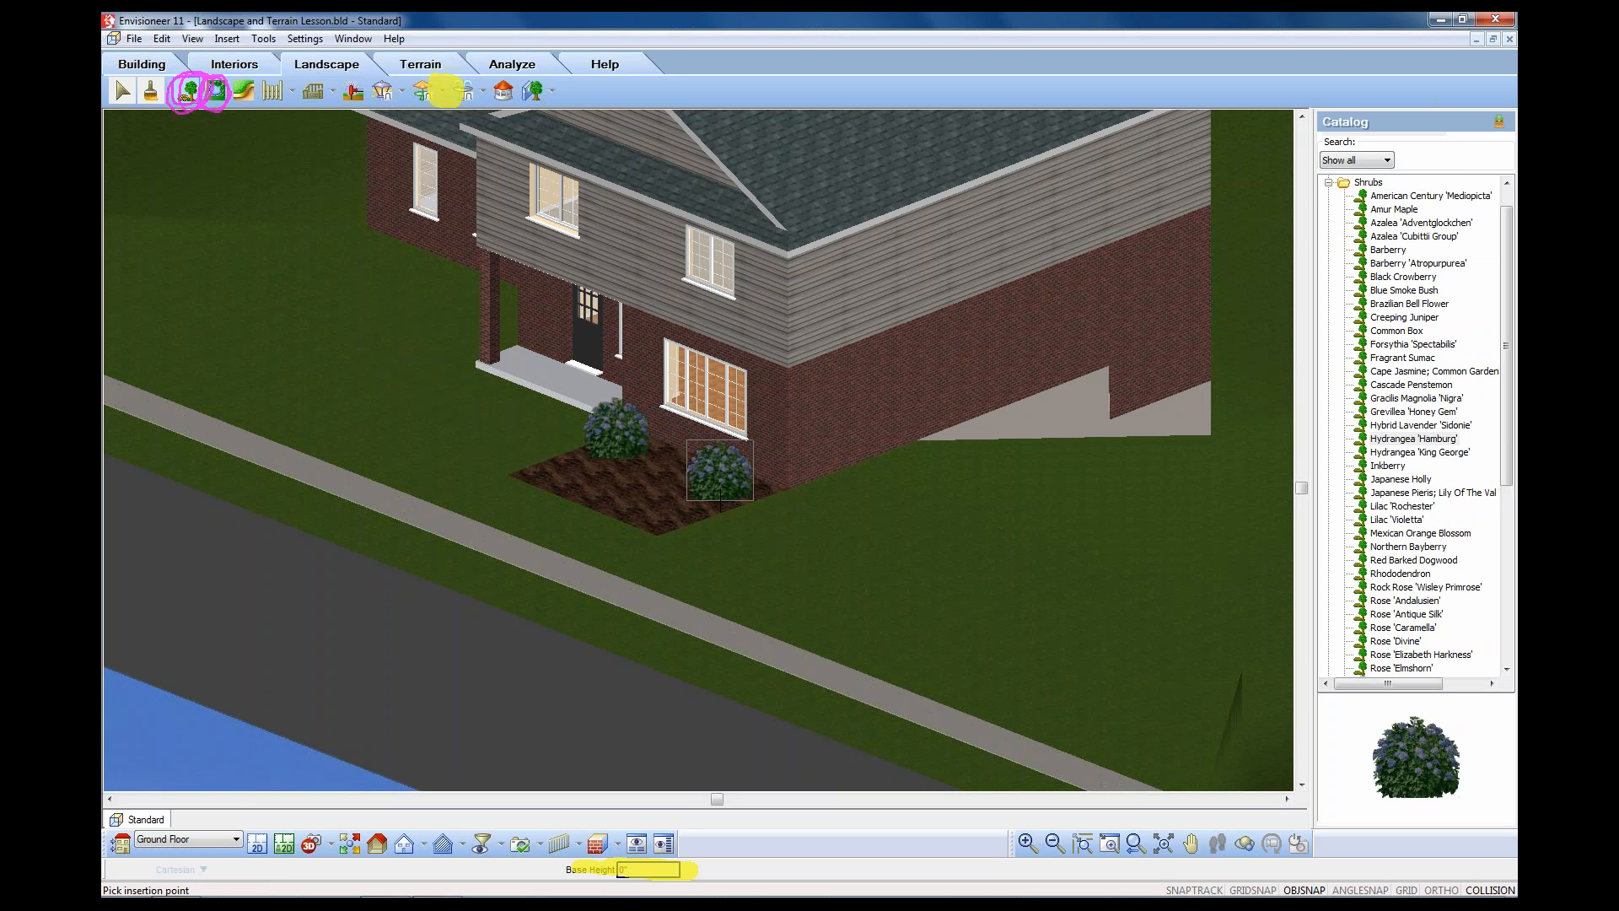
pyautogui.click(723, 470)
# - Browse the shrub varieties and plant a Northern Bayberry in the soil bed between the two hydrangeas
pyautogui.click(1409, 398)
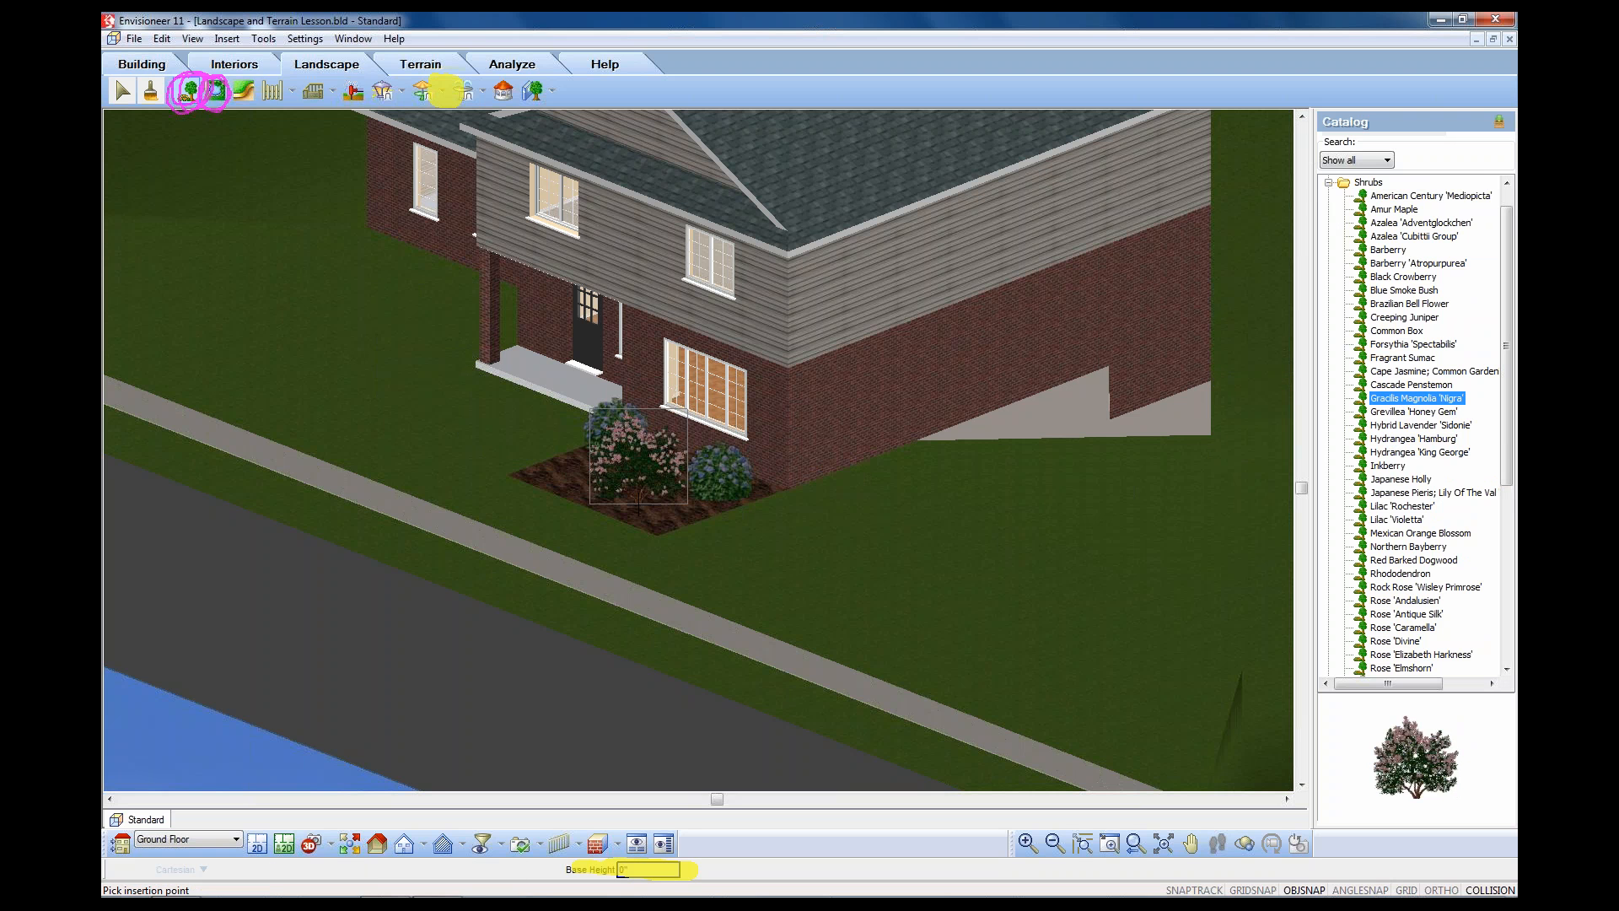
pyautogui.press('Down')
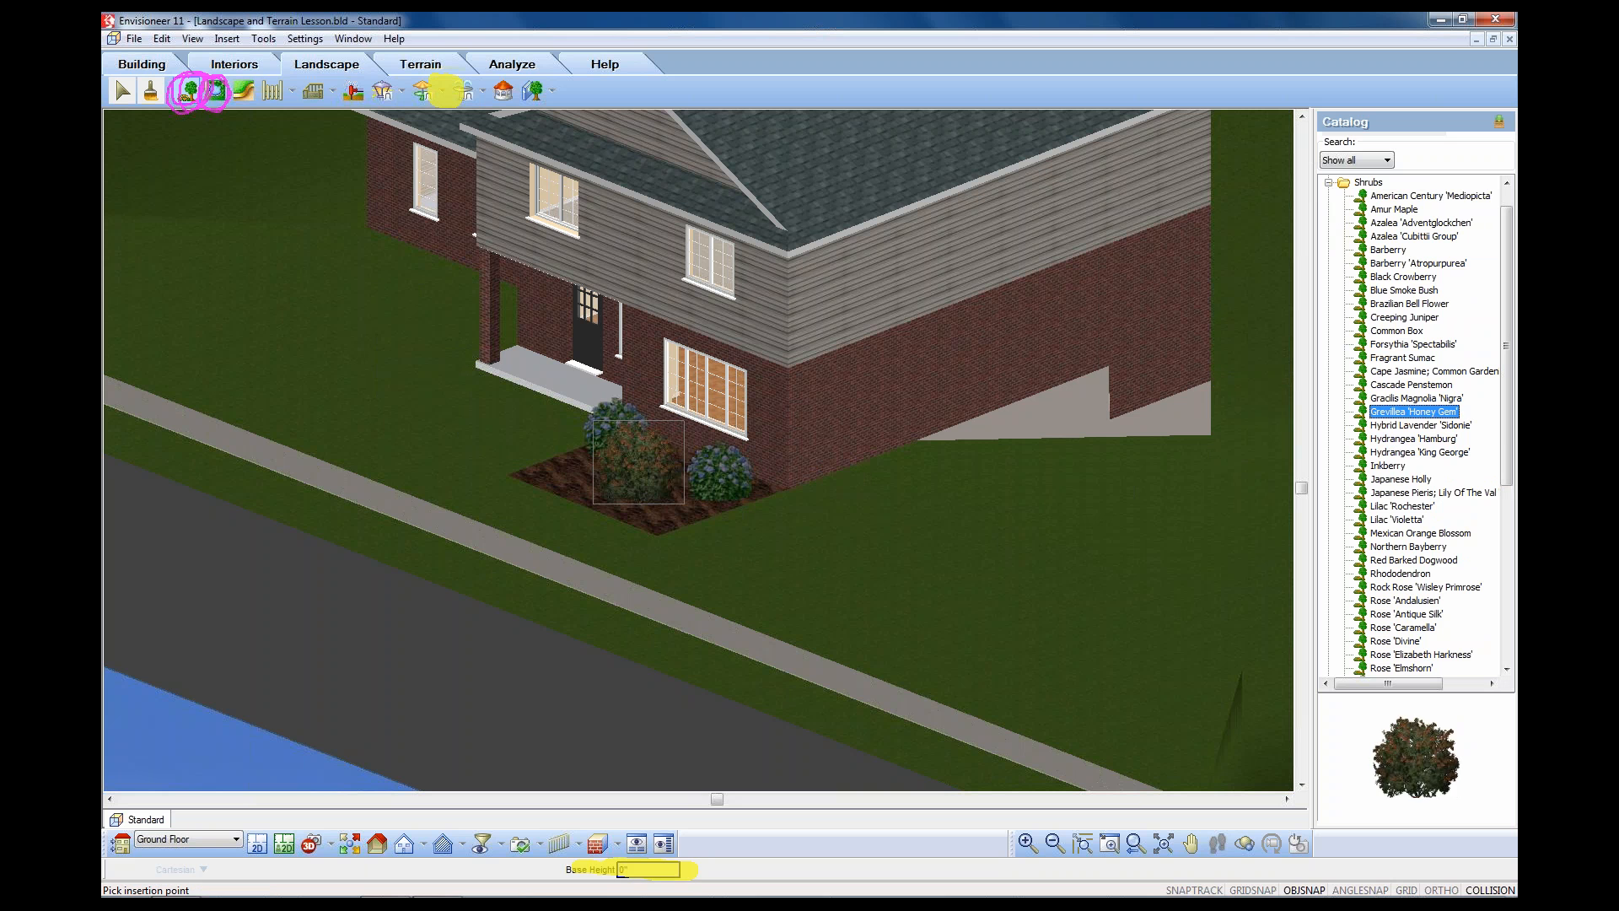
pyautogui.press('Down')
pyautogui.press('Down')
pyautogui.press('Down')
pyautogui.press('Down')
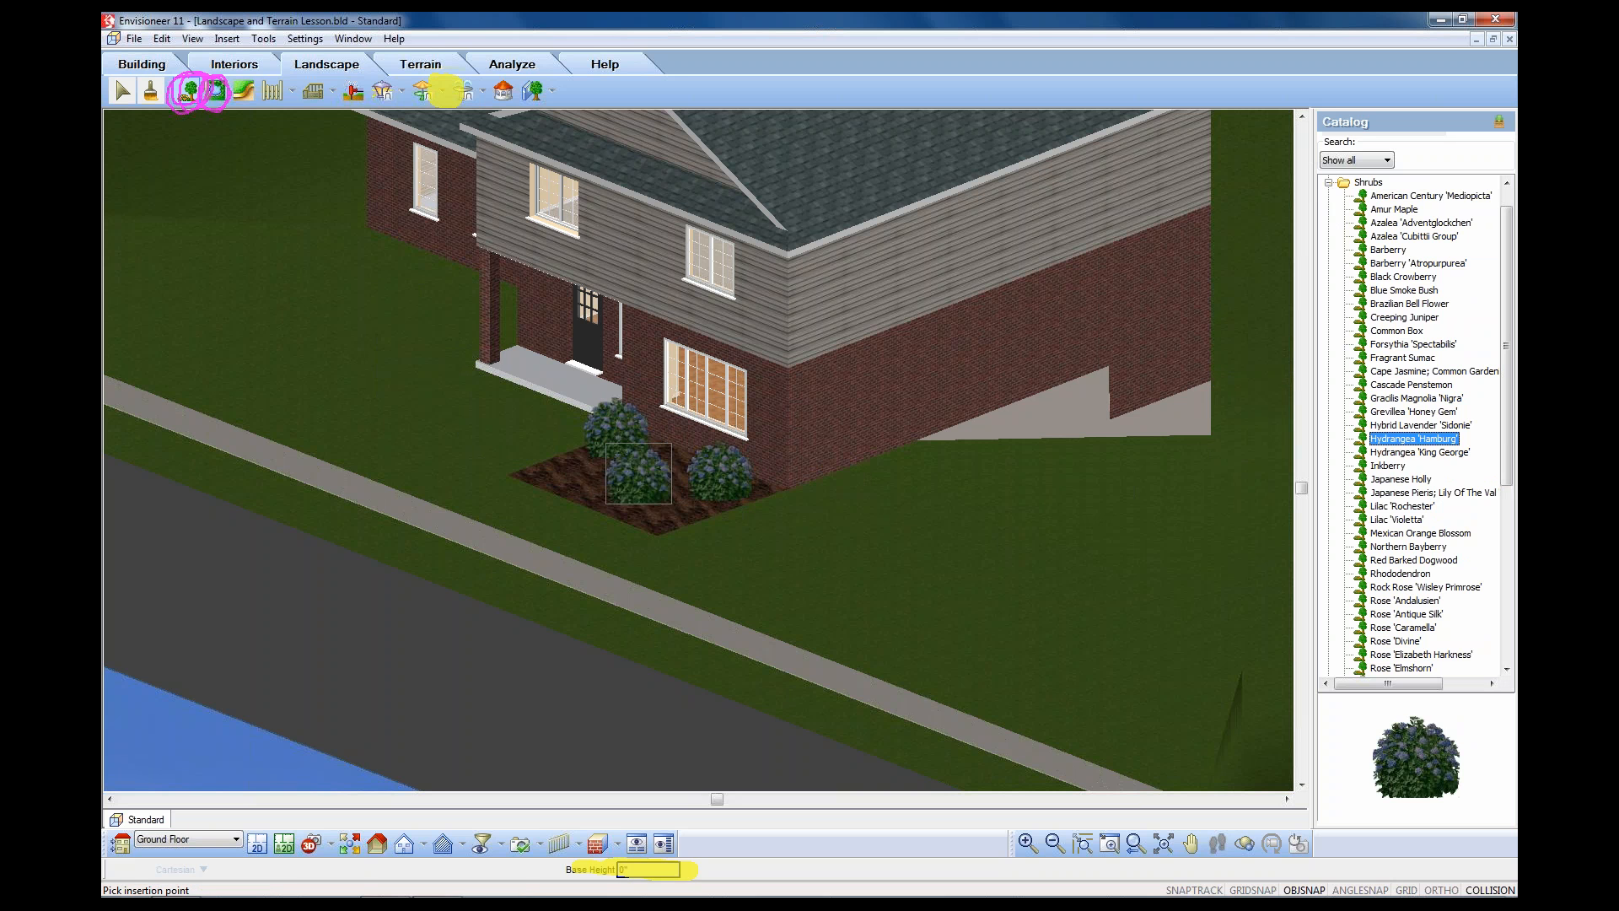
pyautogui.press('Down')
pyautogui.press('Down')
pyautogui.press('Down')
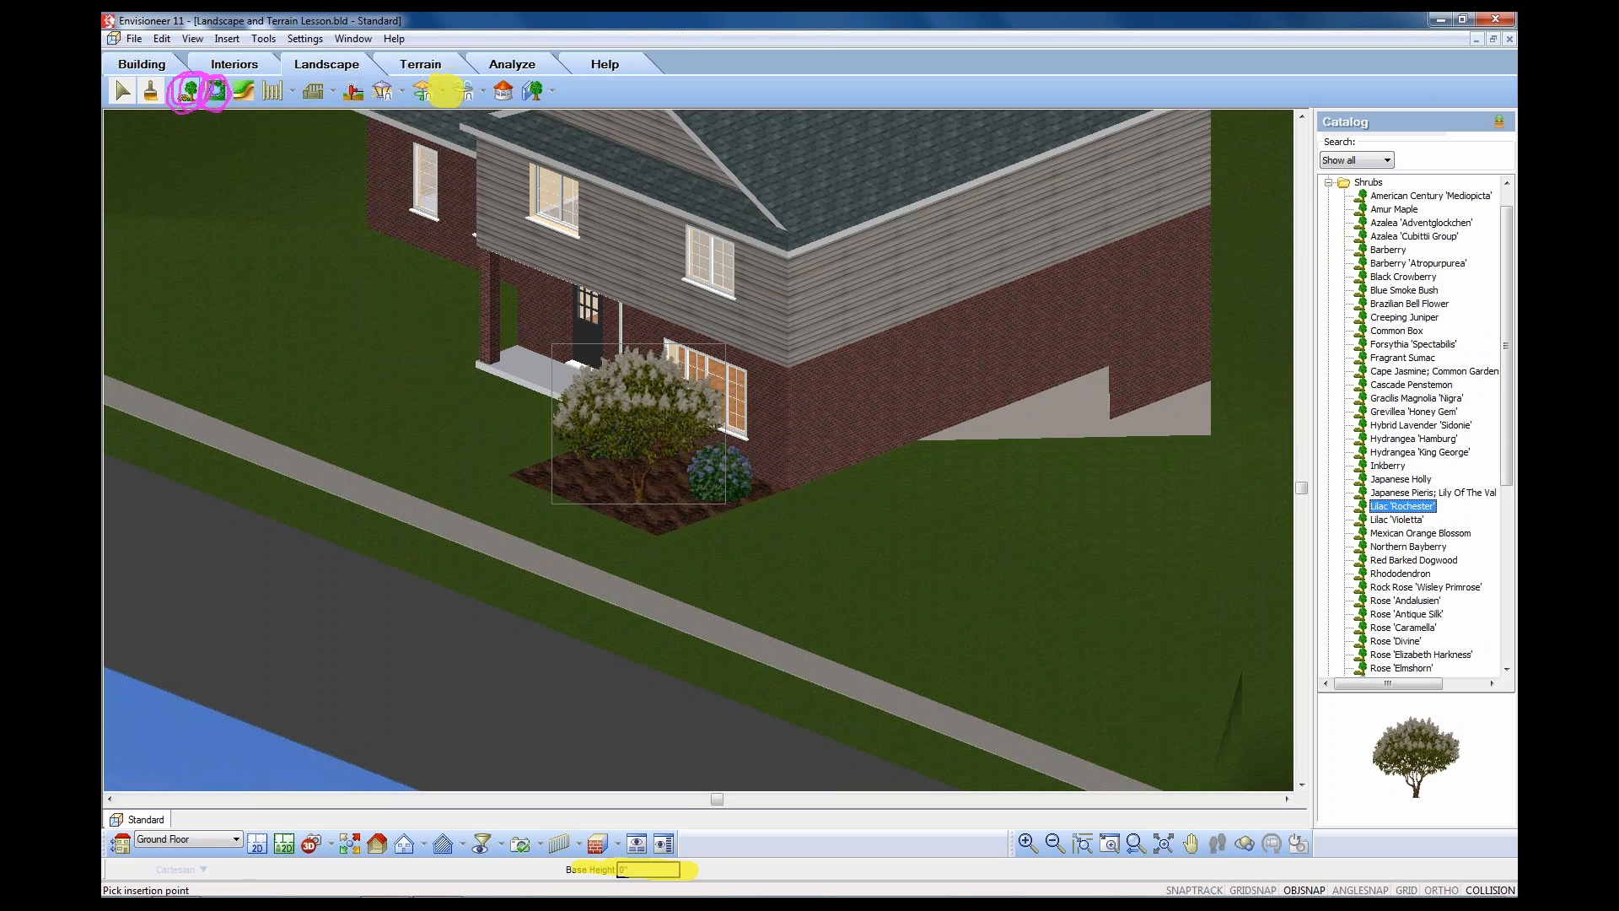
pyautogui.press('Down')
pyautogui.press('Down')
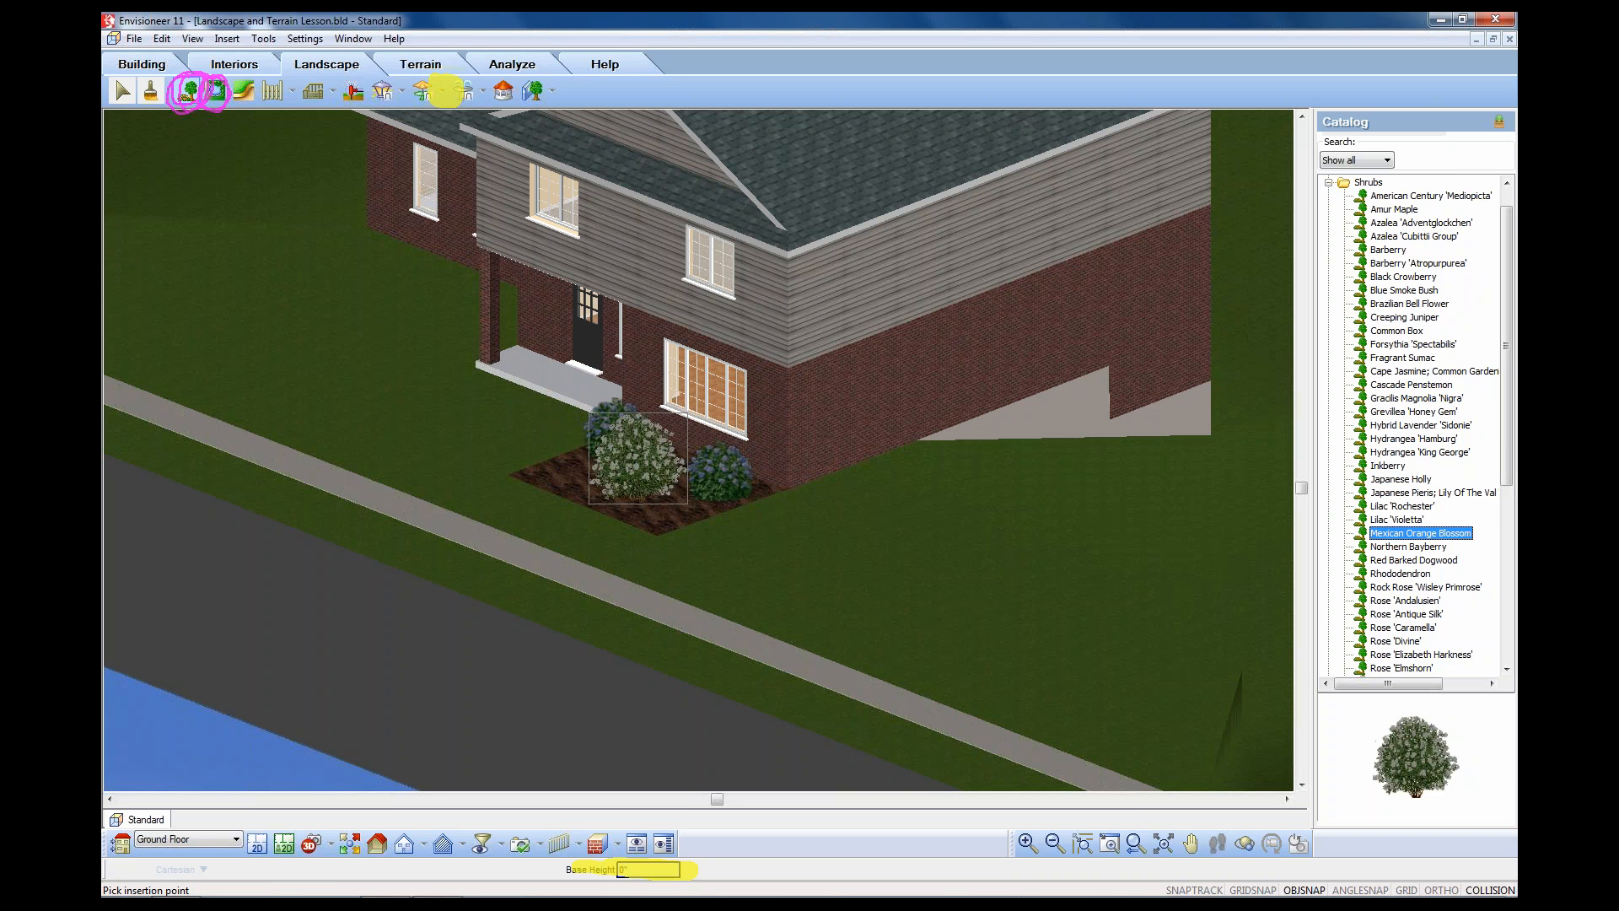
pyautogui.press('Down')
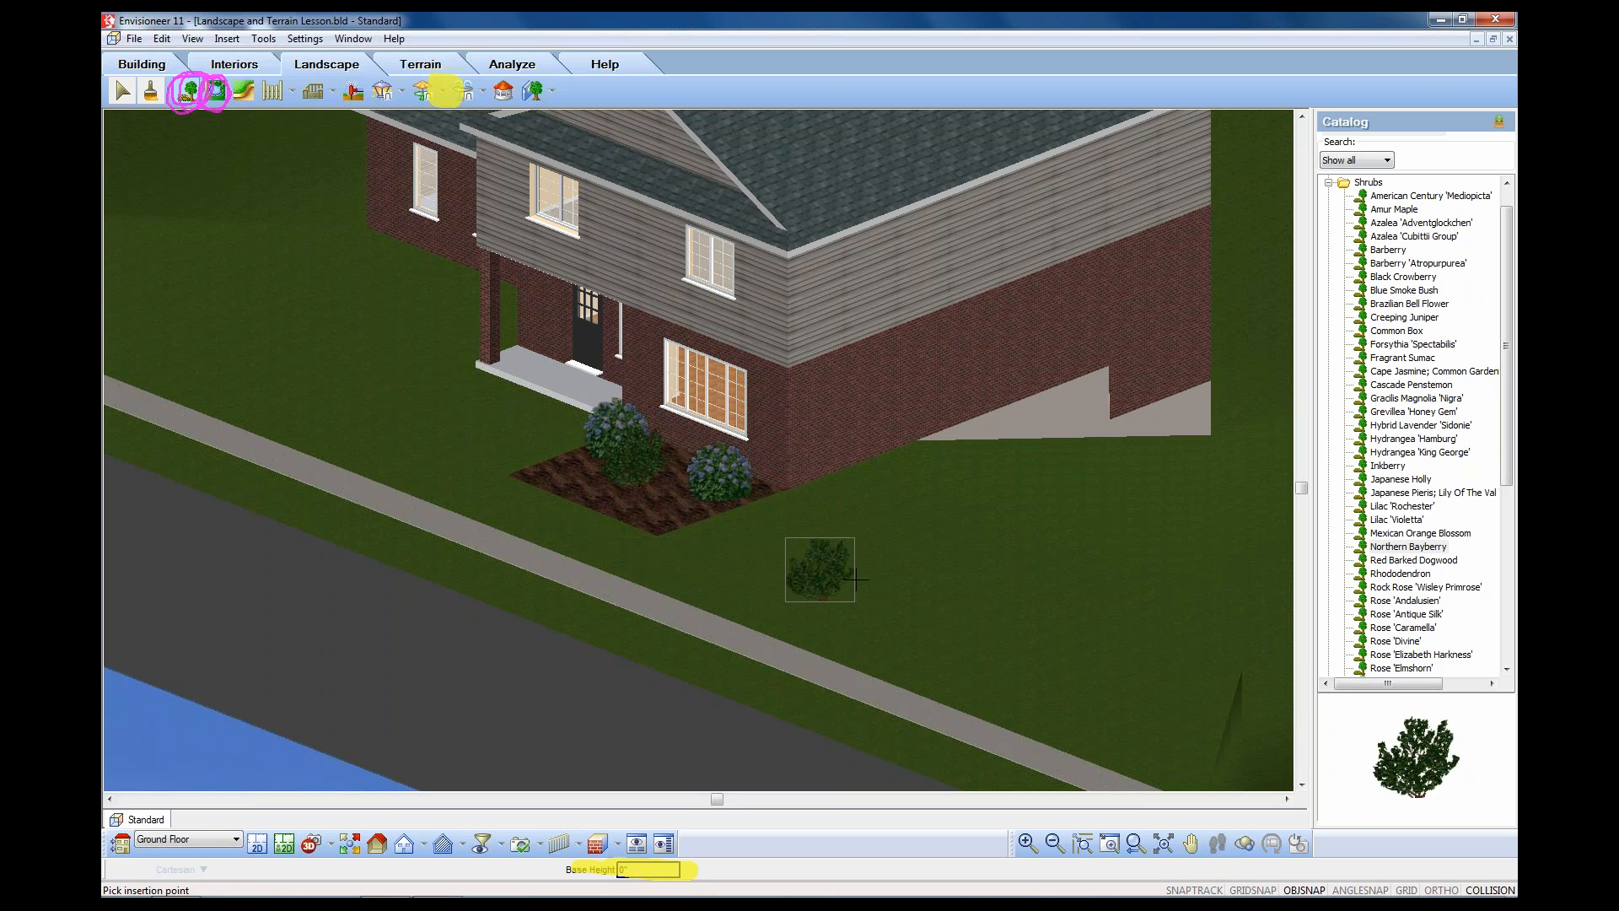
# - Plant an American Judas Tree from the deciduous trees on the lawn beside the house's front corner, opposite the garage
pyautogui.click(1328, 183)
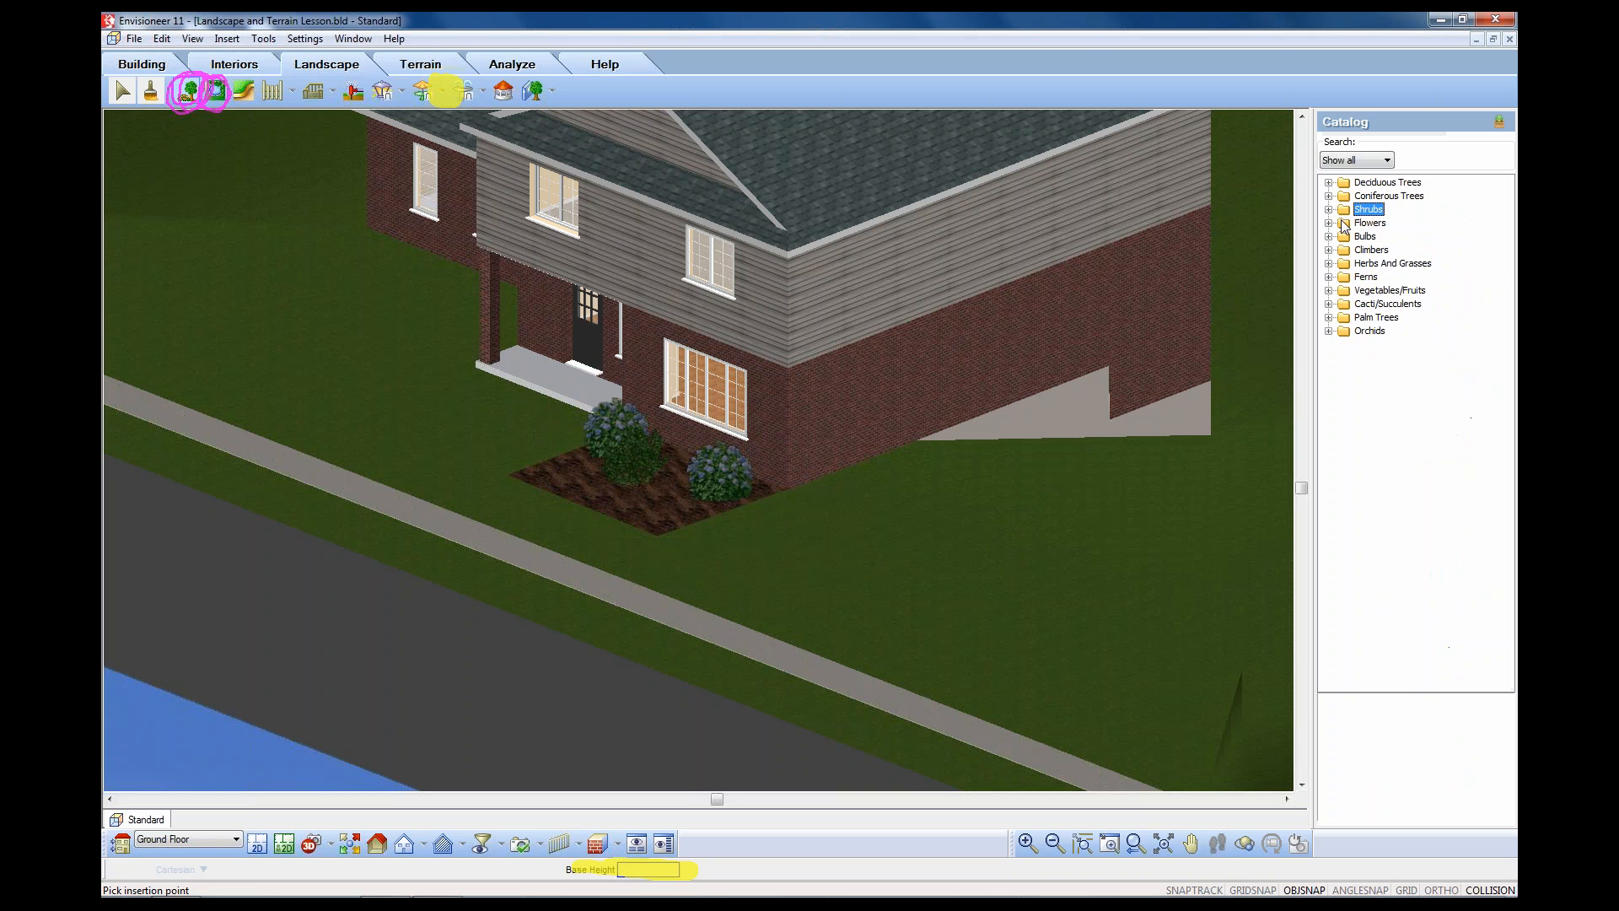
pyautogui.click(1328, 182)
pyautogui.click(1412, 209)
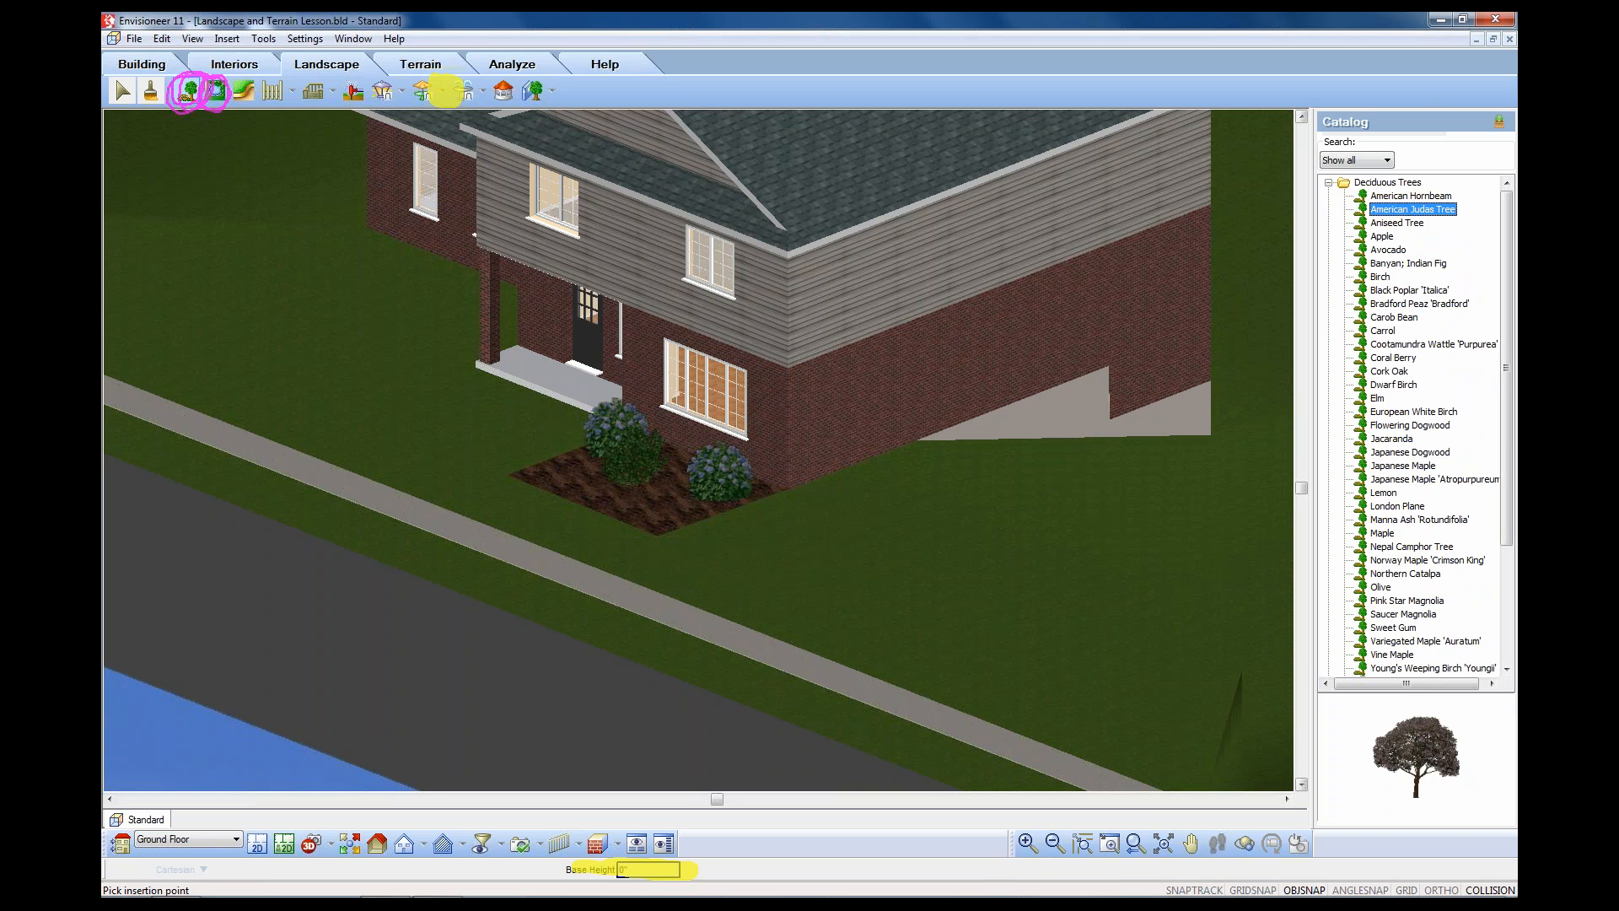
pyautogui.click(1061, 563)
pyautogui.rightClick(1076, 607)
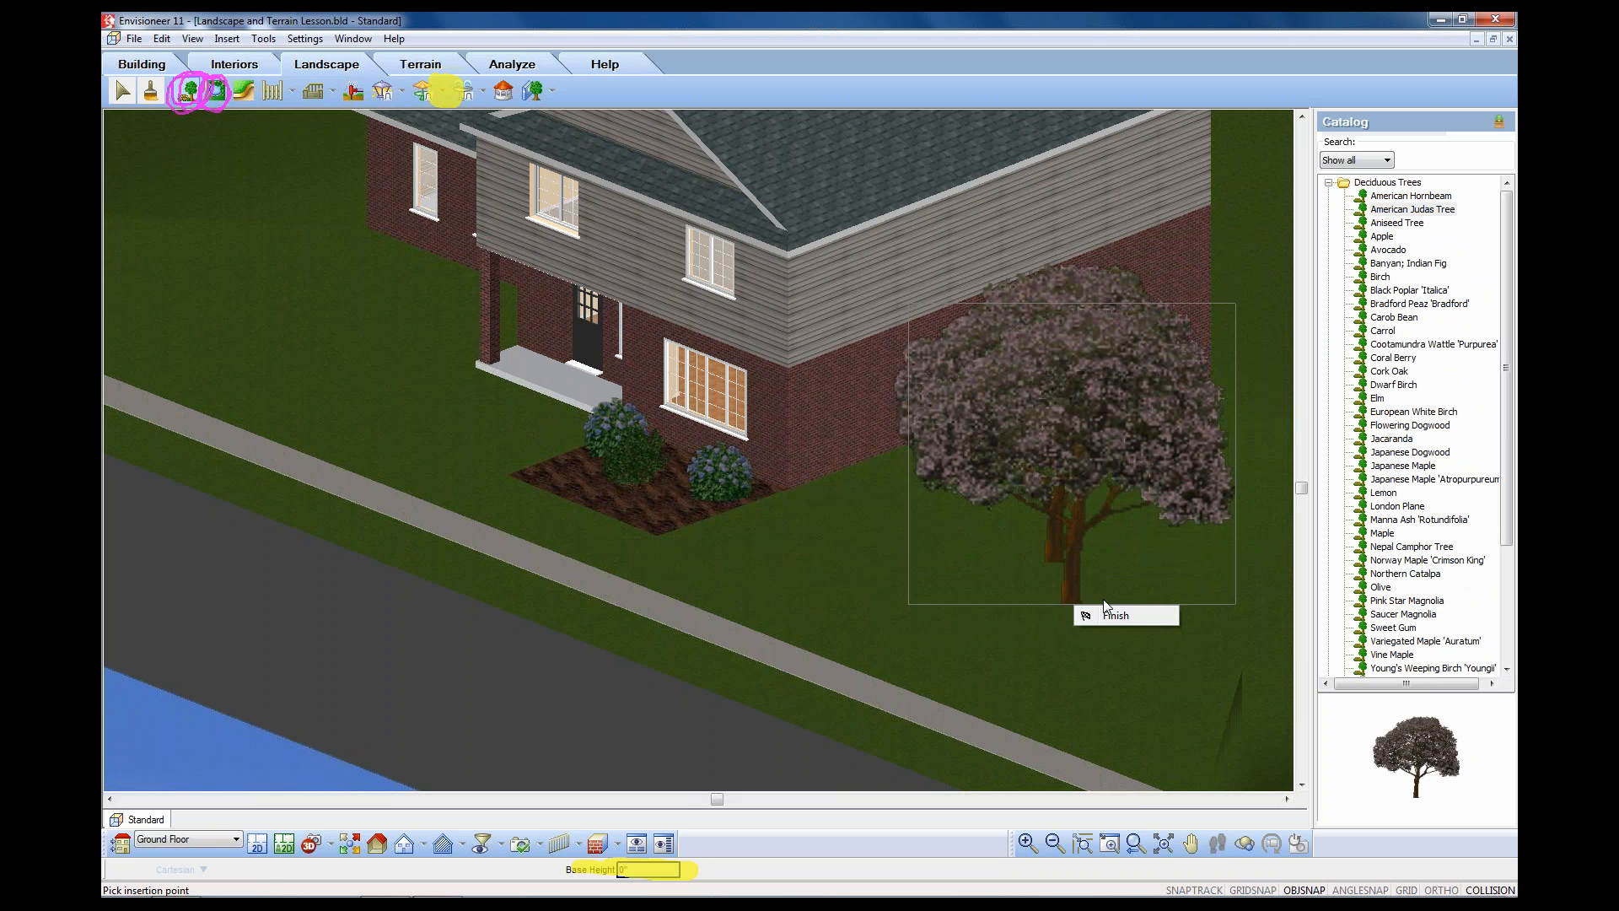
pyautogui.click(1109, 616)
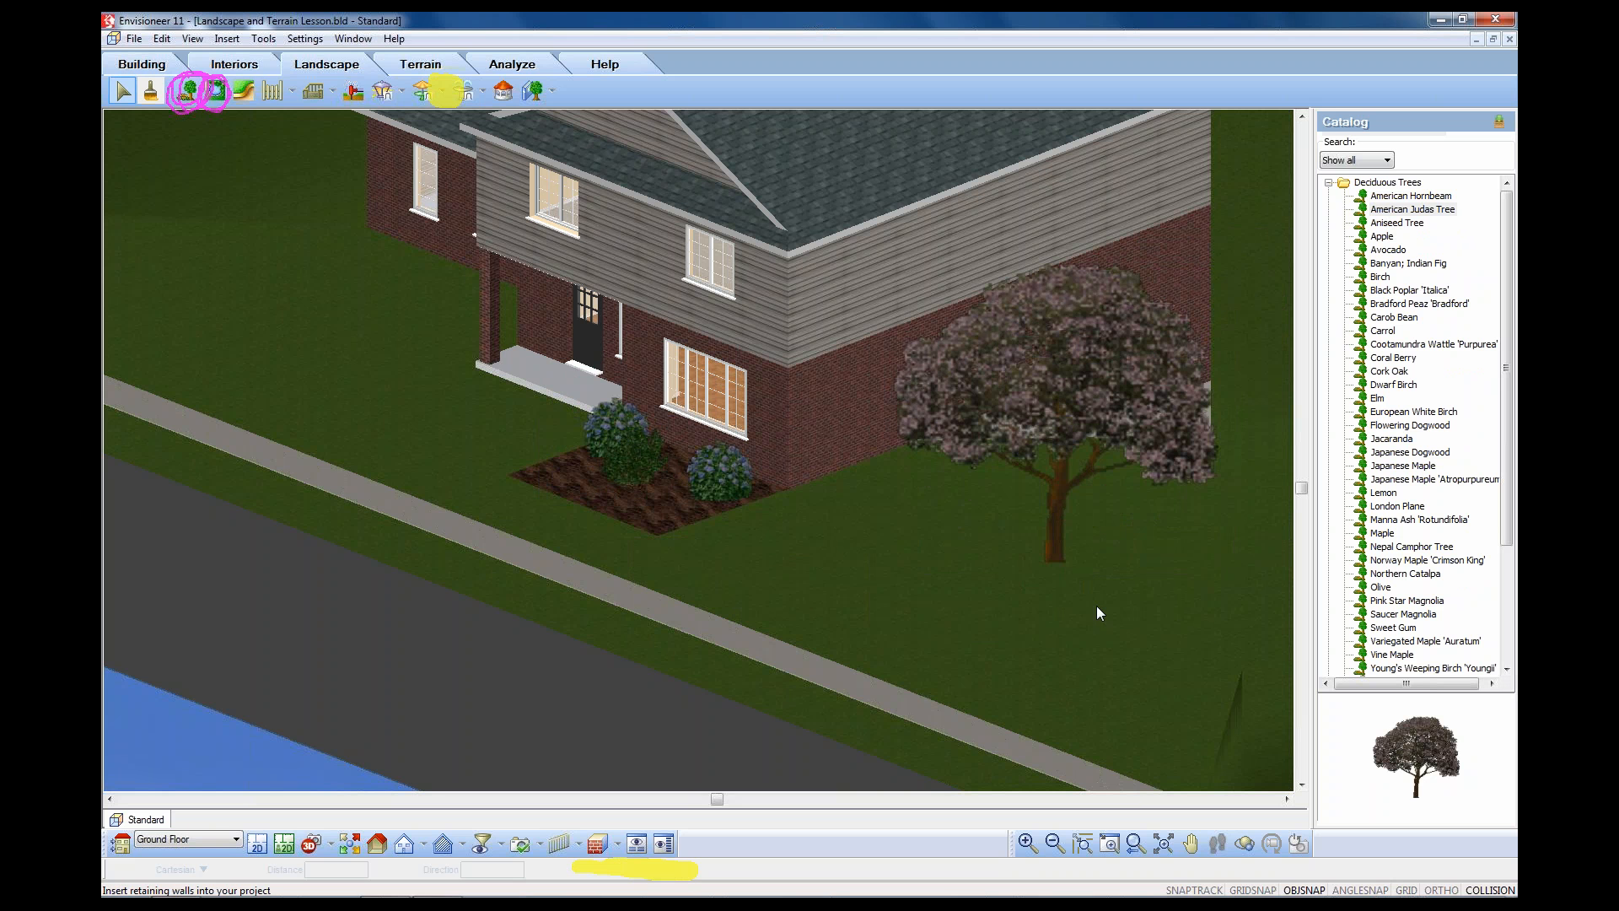
# - Set the planting age of the American Judas Tree to 6 years
pyautogui.click(1070, 392)
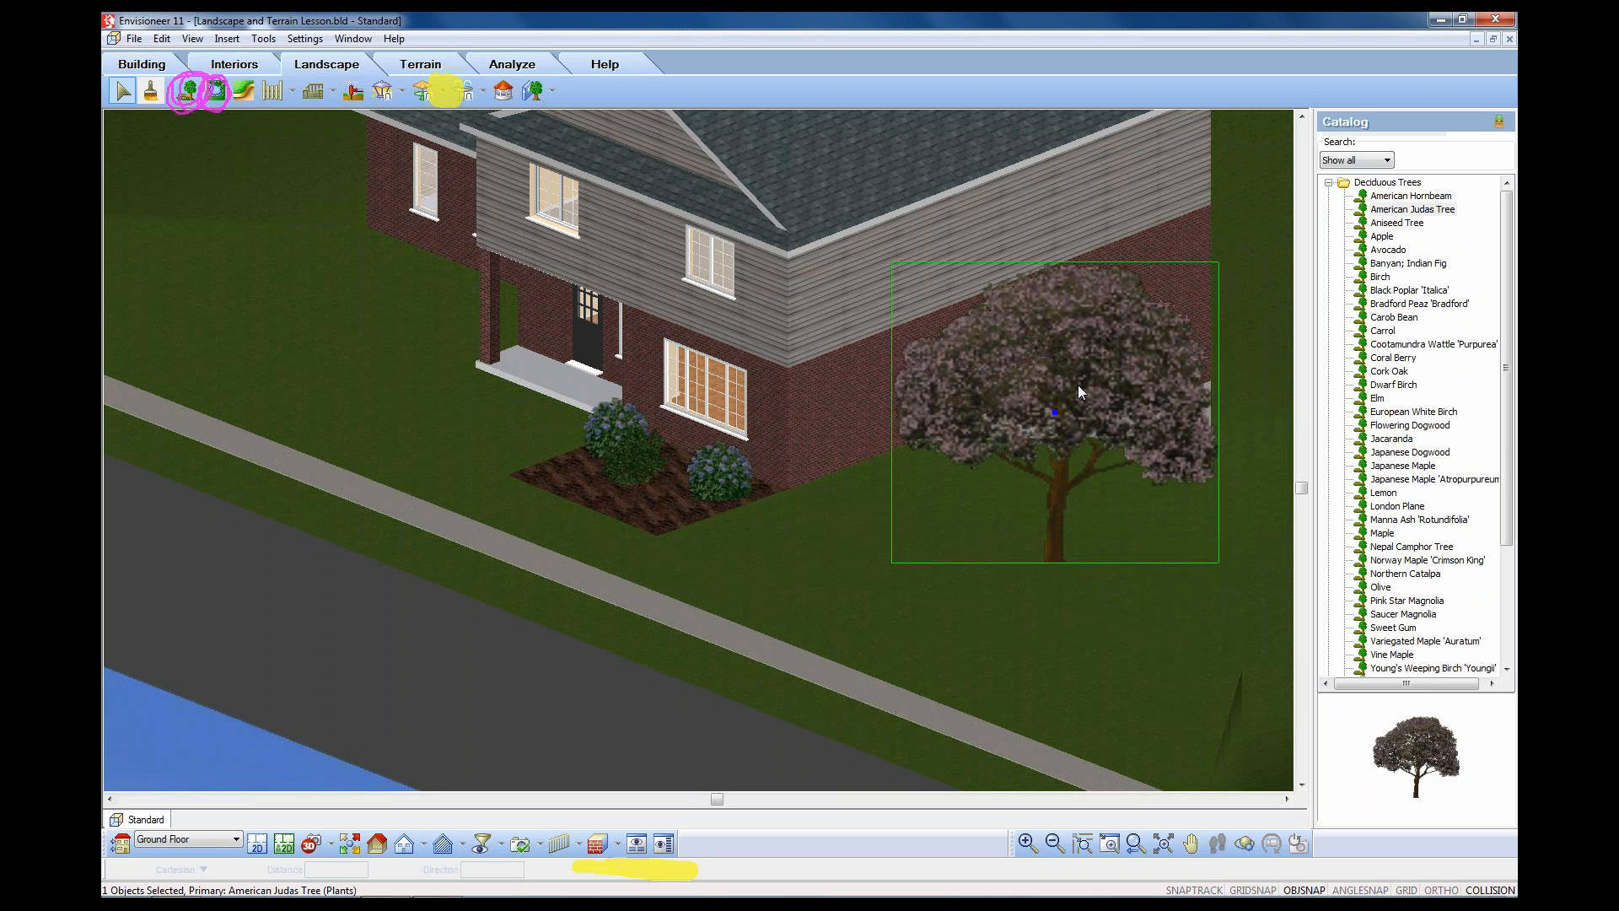
pyautogui.doubleClick(1078, 385)
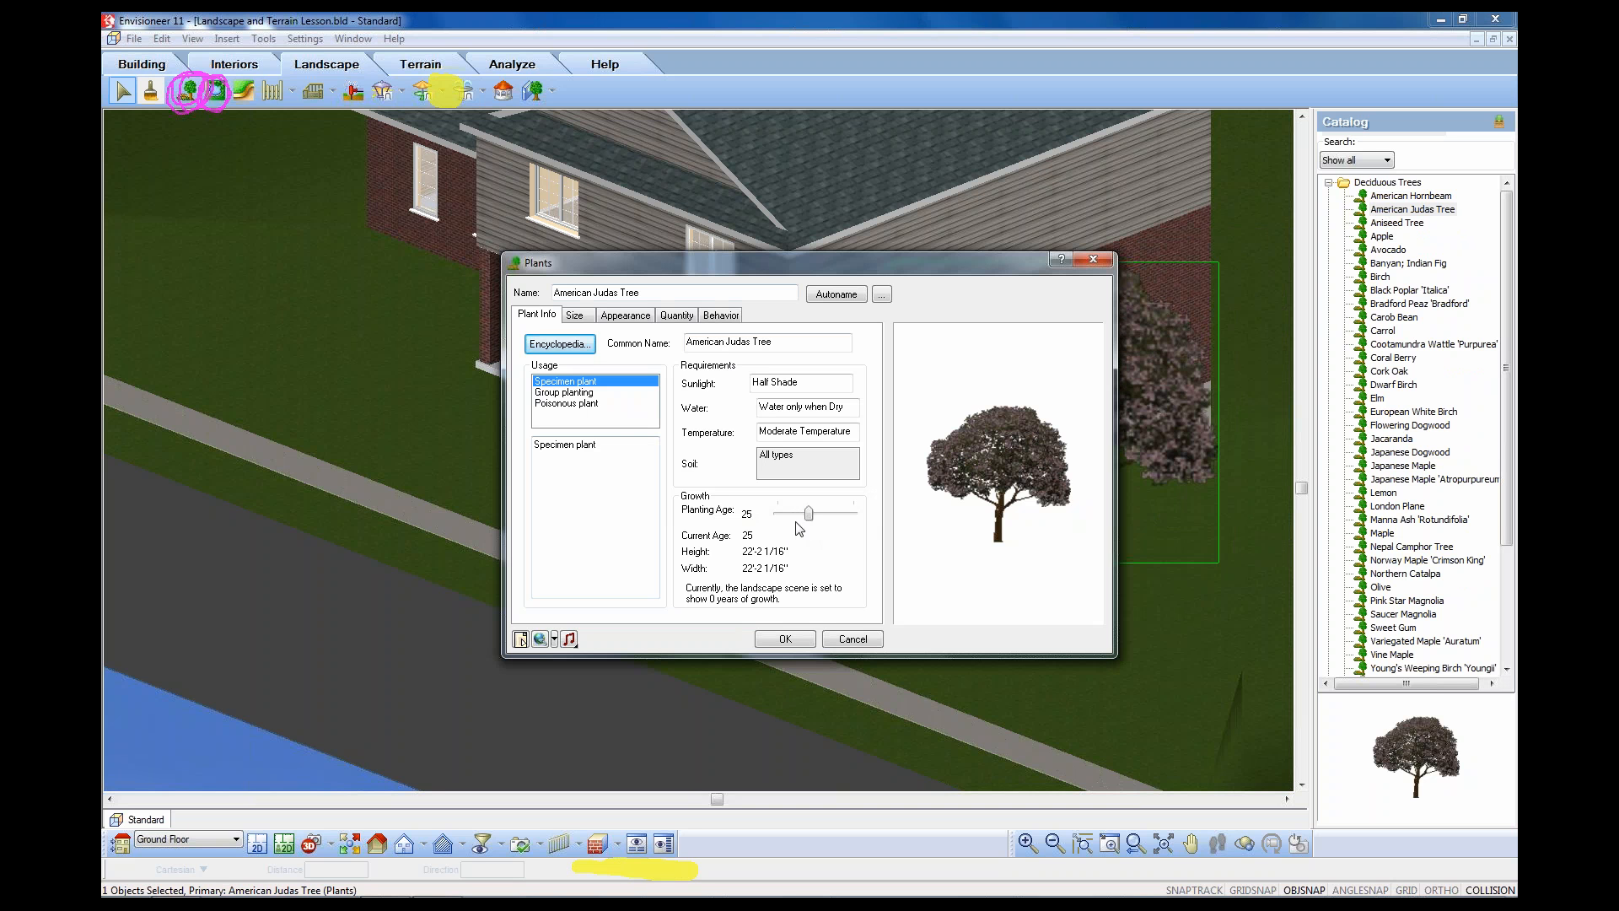
pyautogui.moveTo(807, 514); pyautogui.dragTo(783, 514)
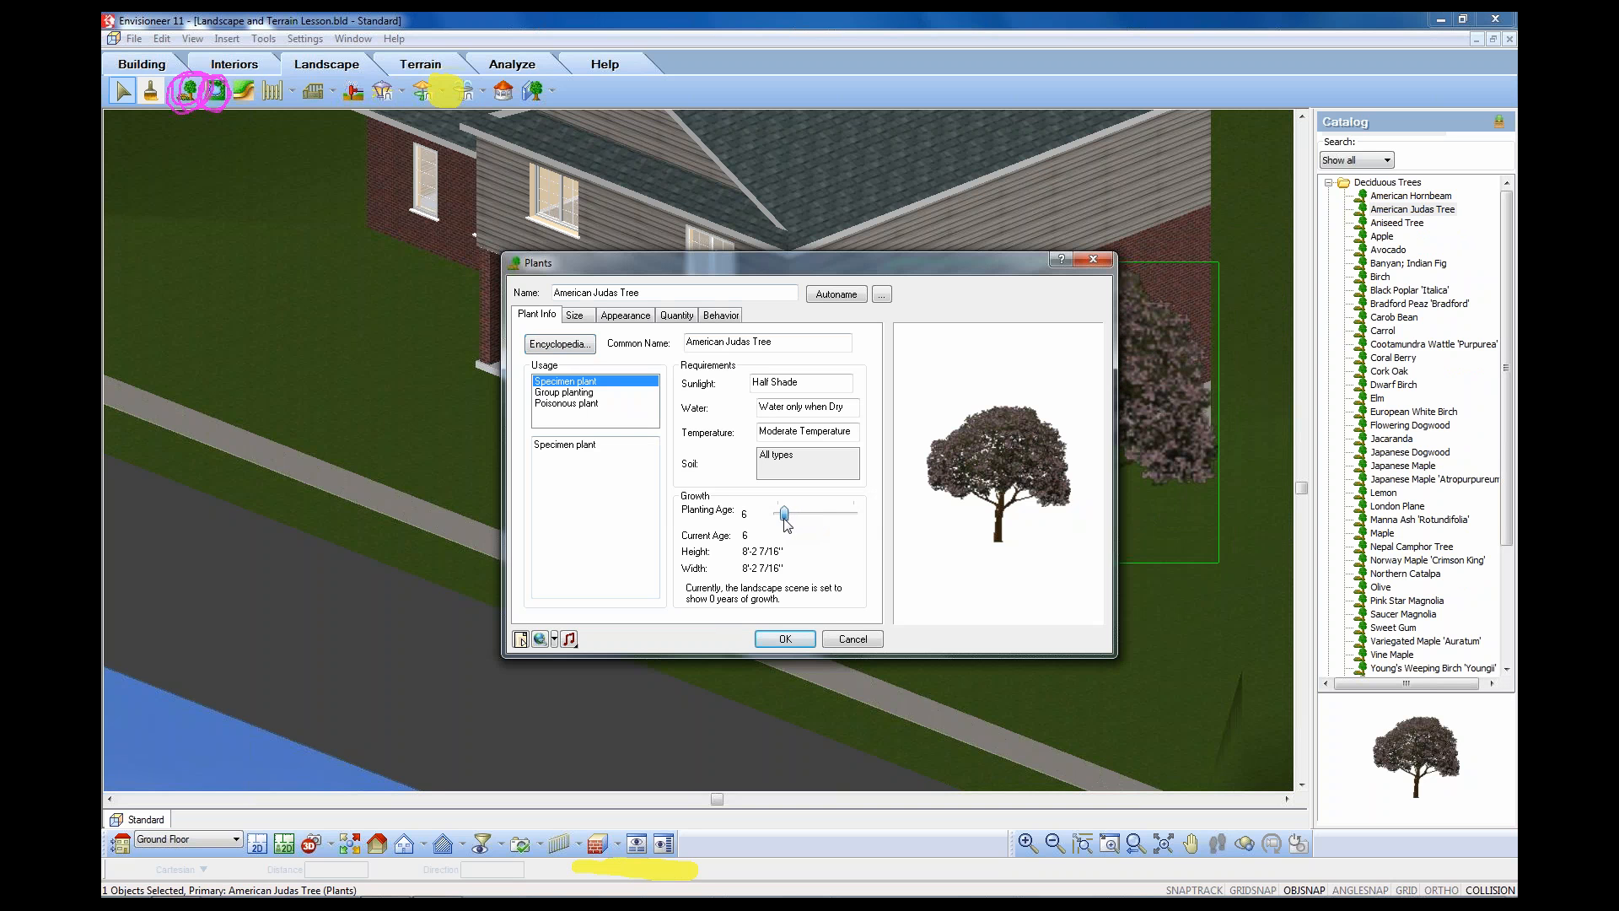
pyautogui.click(785, 639)
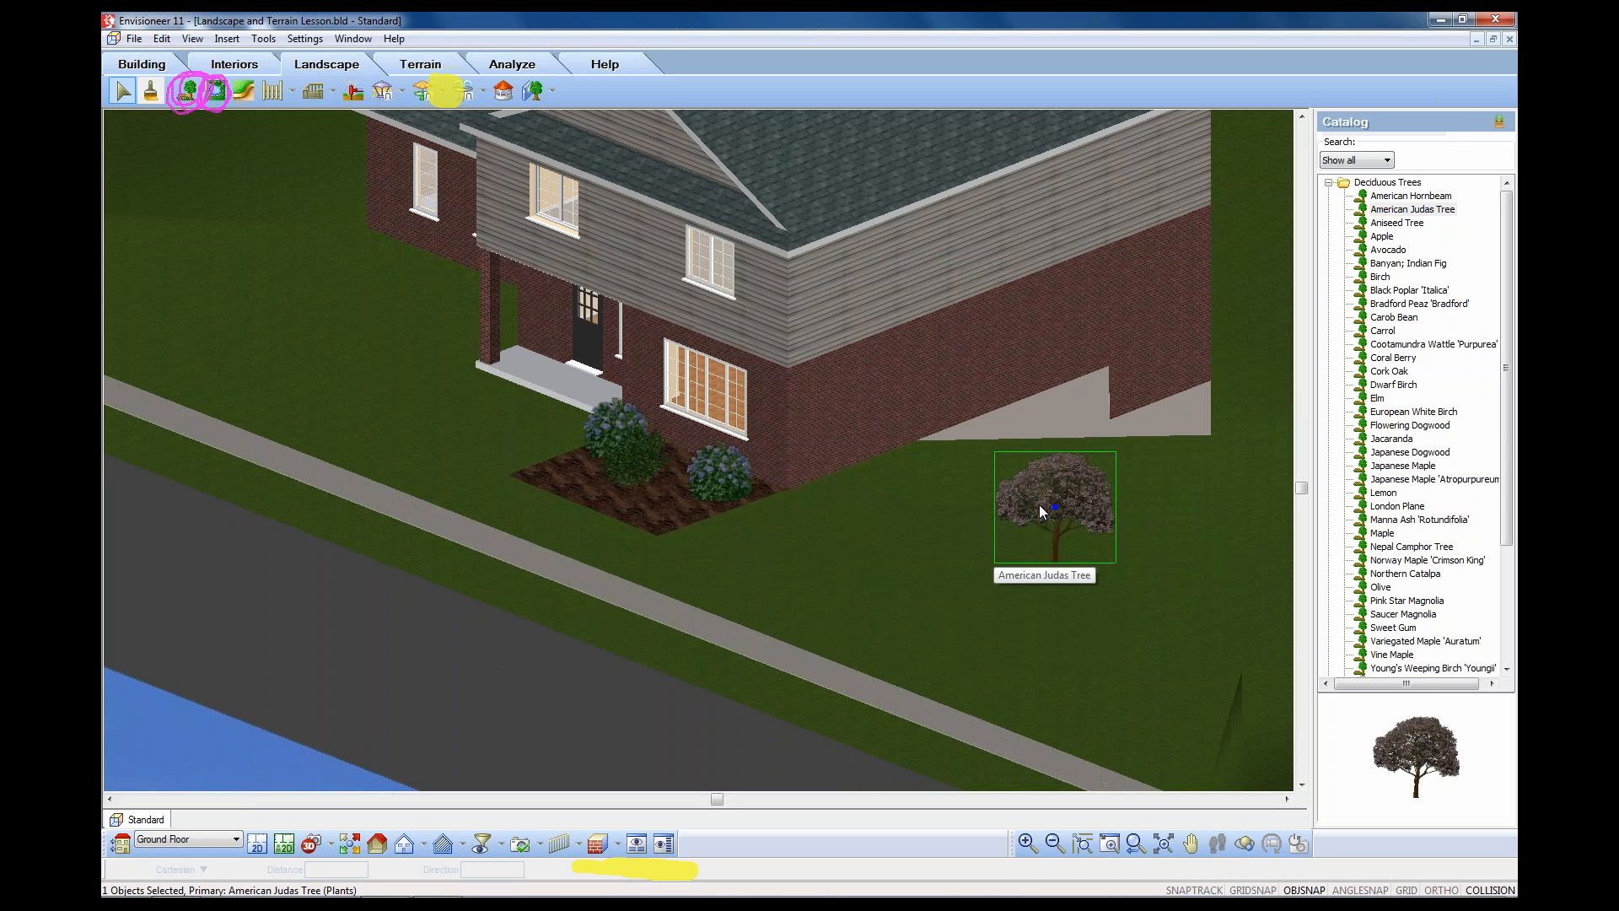
# - Set the planting age of the American Judas Tree to 58 years
pyautogui.rightClick(1039, 504)
pyautogui.click(1081, 549)
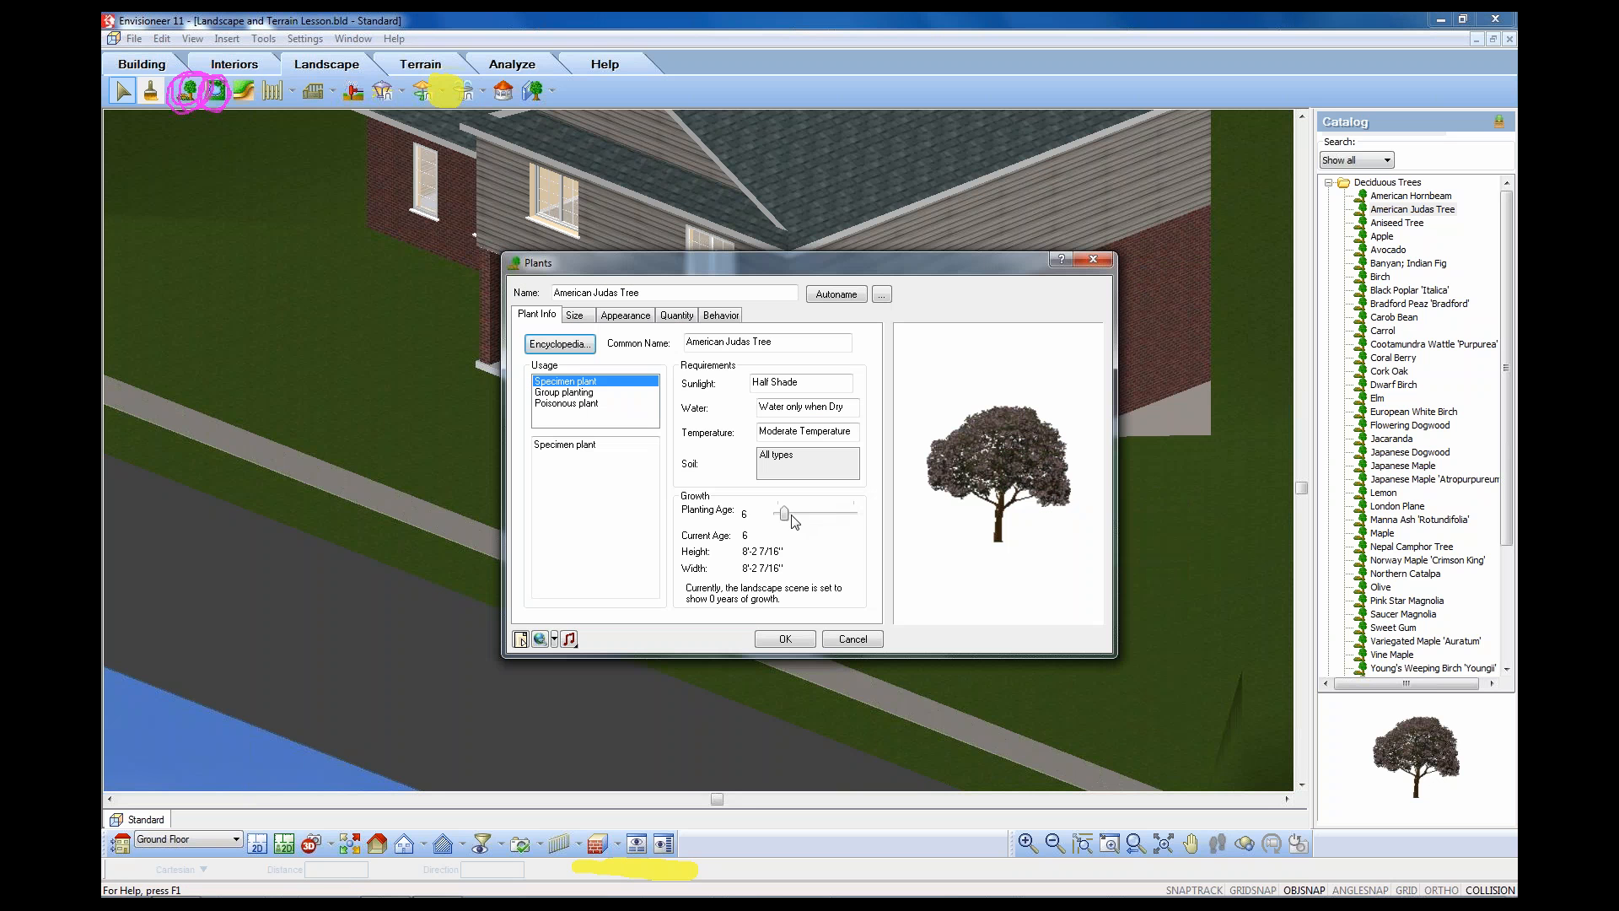
pyautogui.moveTo(785, 509); pyautogui.dragTo(852, 511)
pyautogui.click(785, 639)
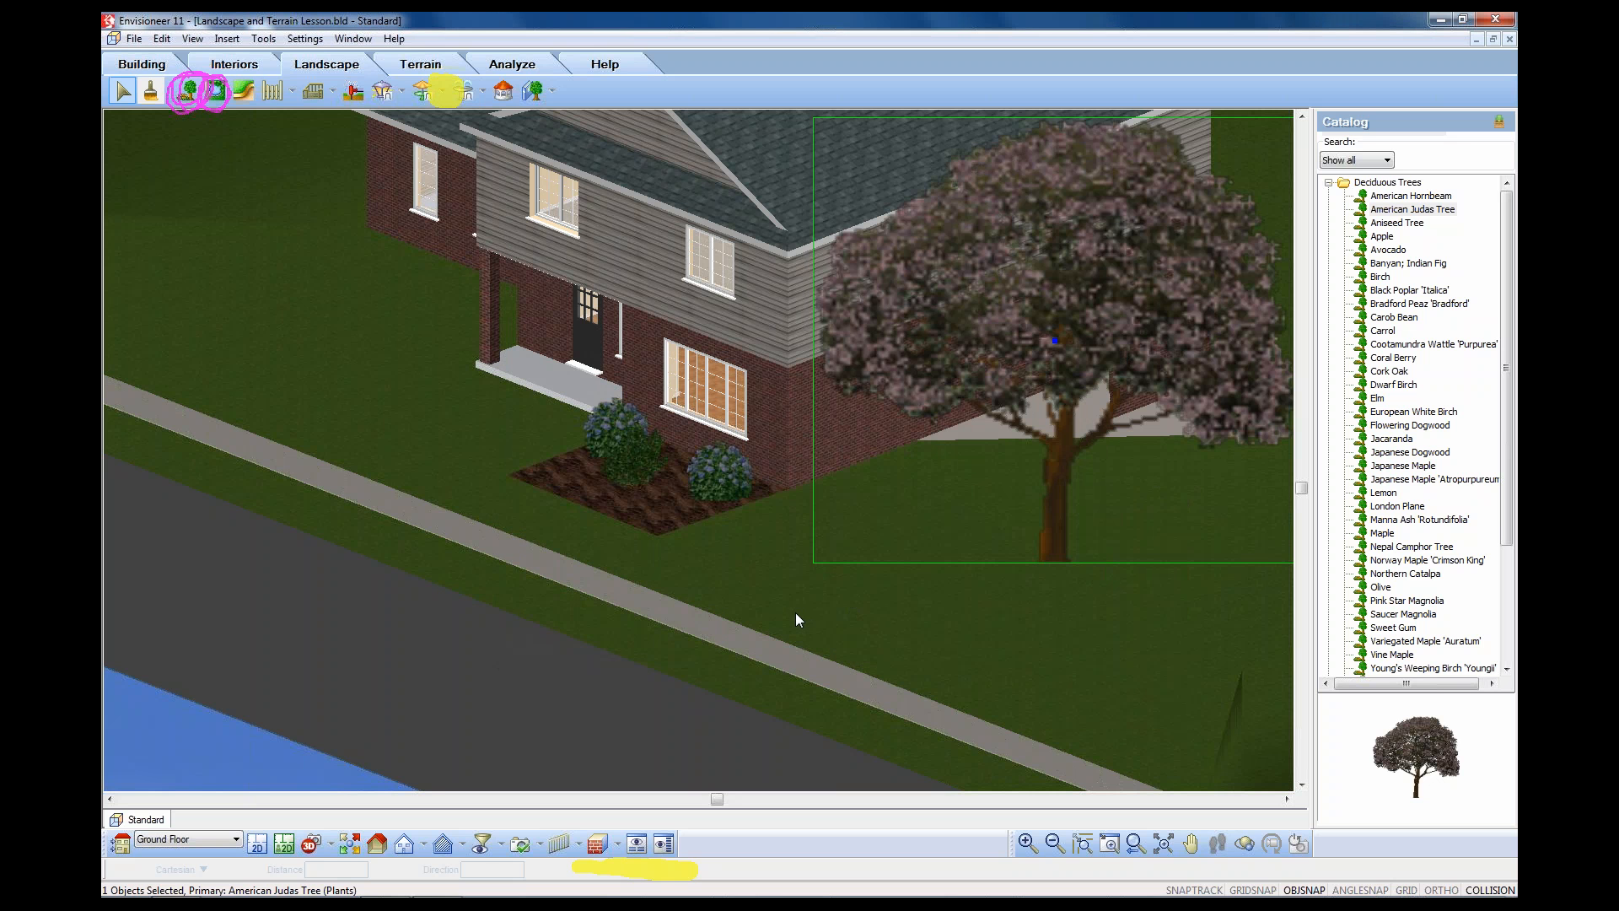
# - Reduce the American Judas Tree's planting age to roughly the middle of the available range
pyautogui.rightClick(1069, 457)
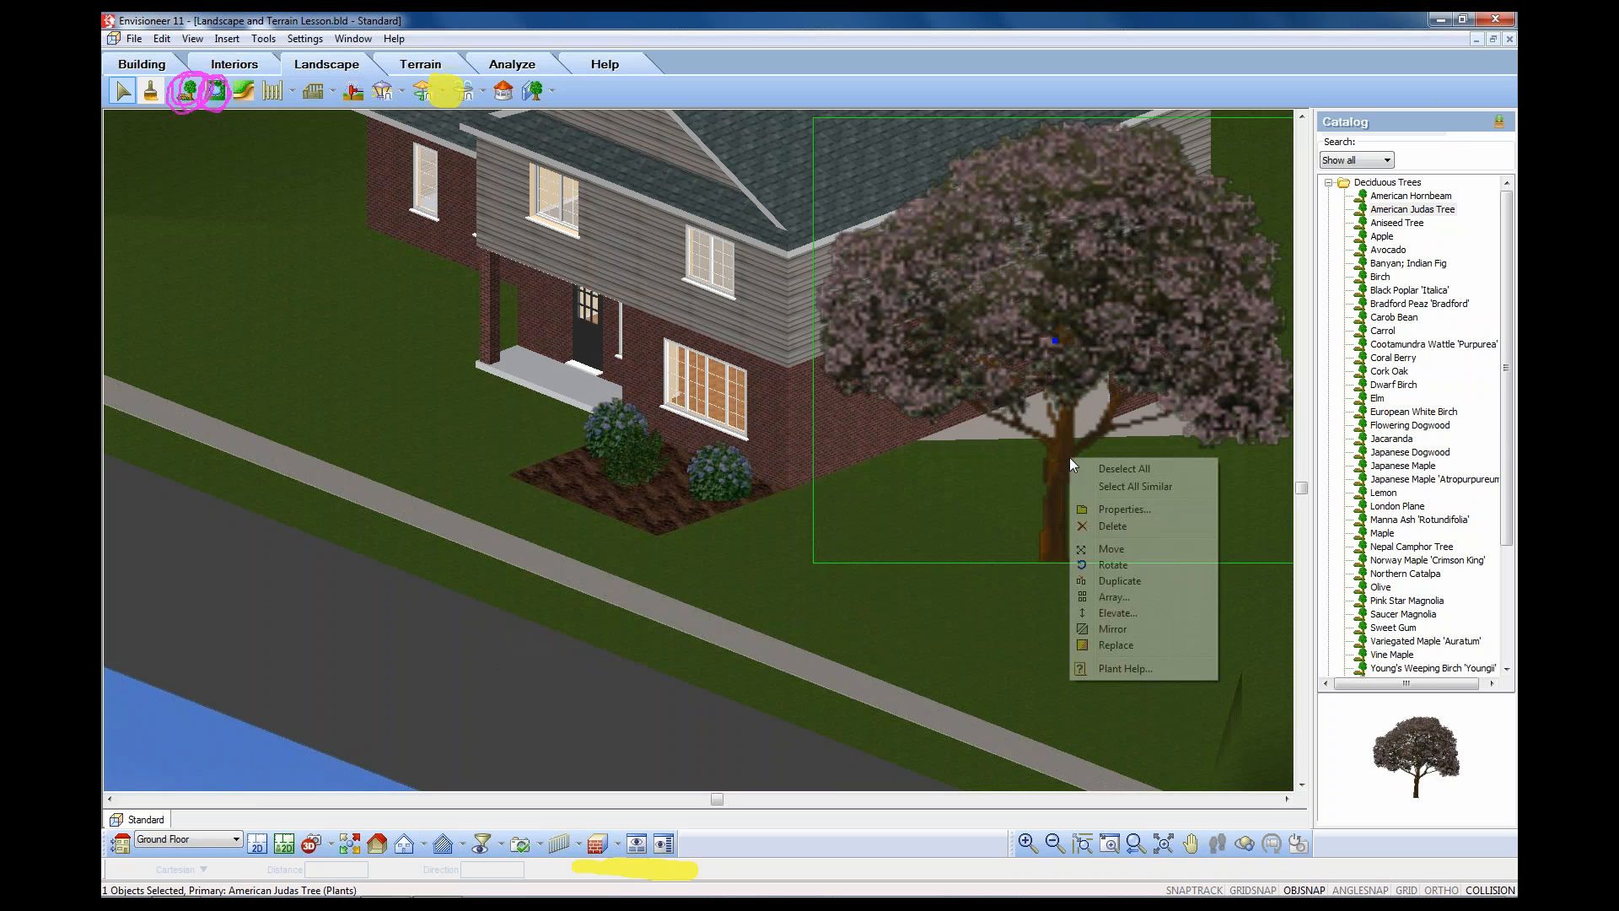
pyautogui.click(1107, 509)
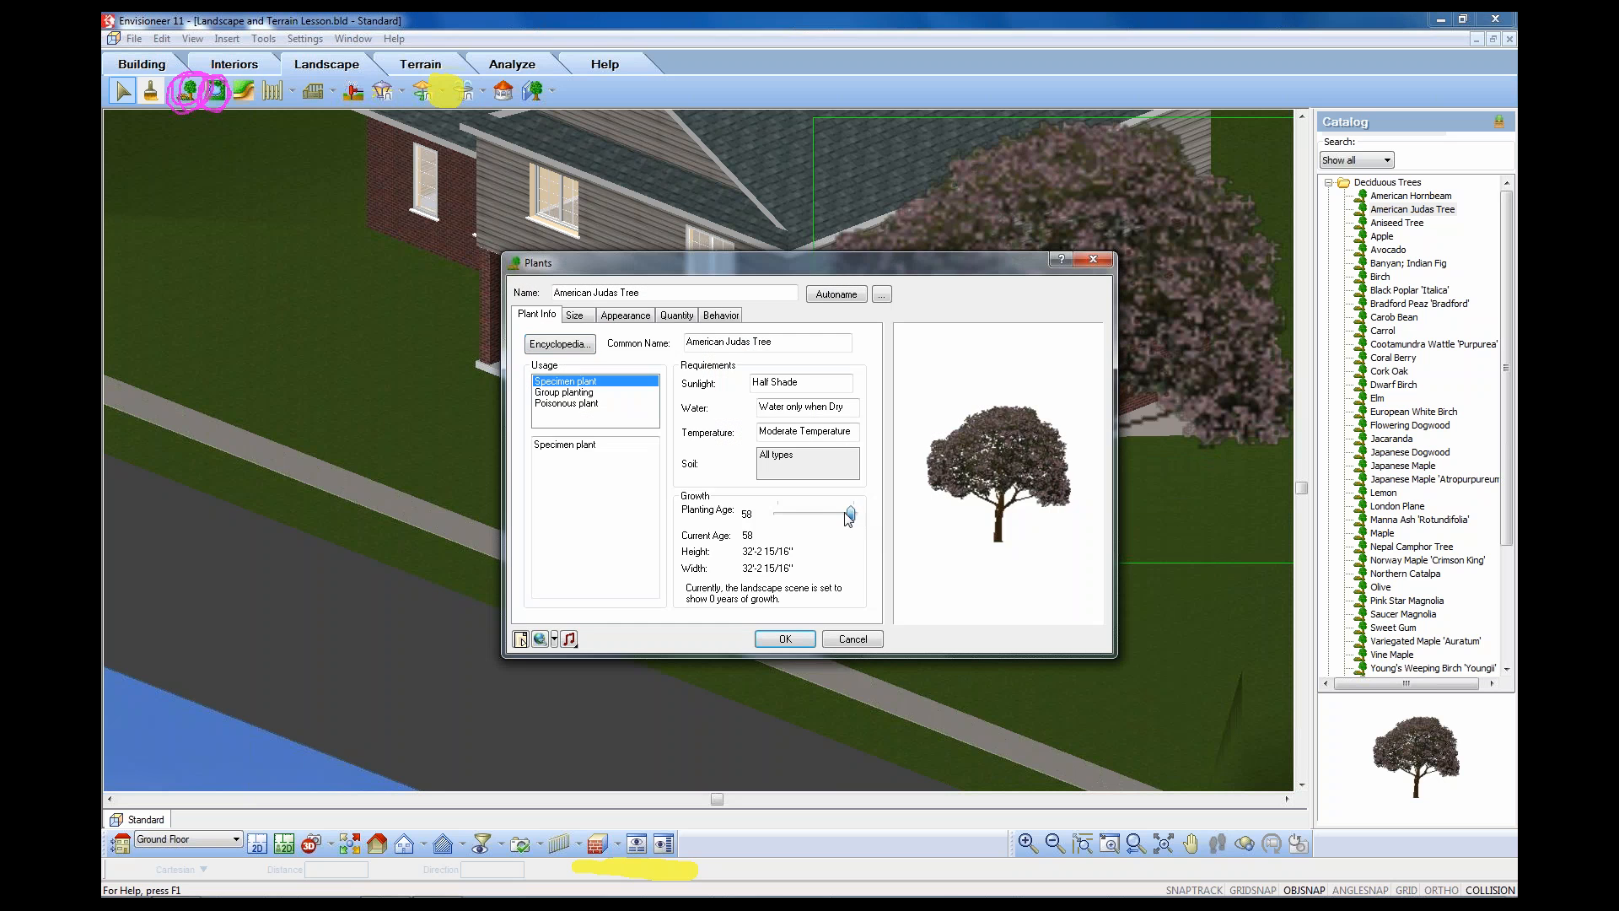
pyautogui.moveTo(852, 515); pyautogui.dragTo(814, 516)
pyautogui.click(785, 640)
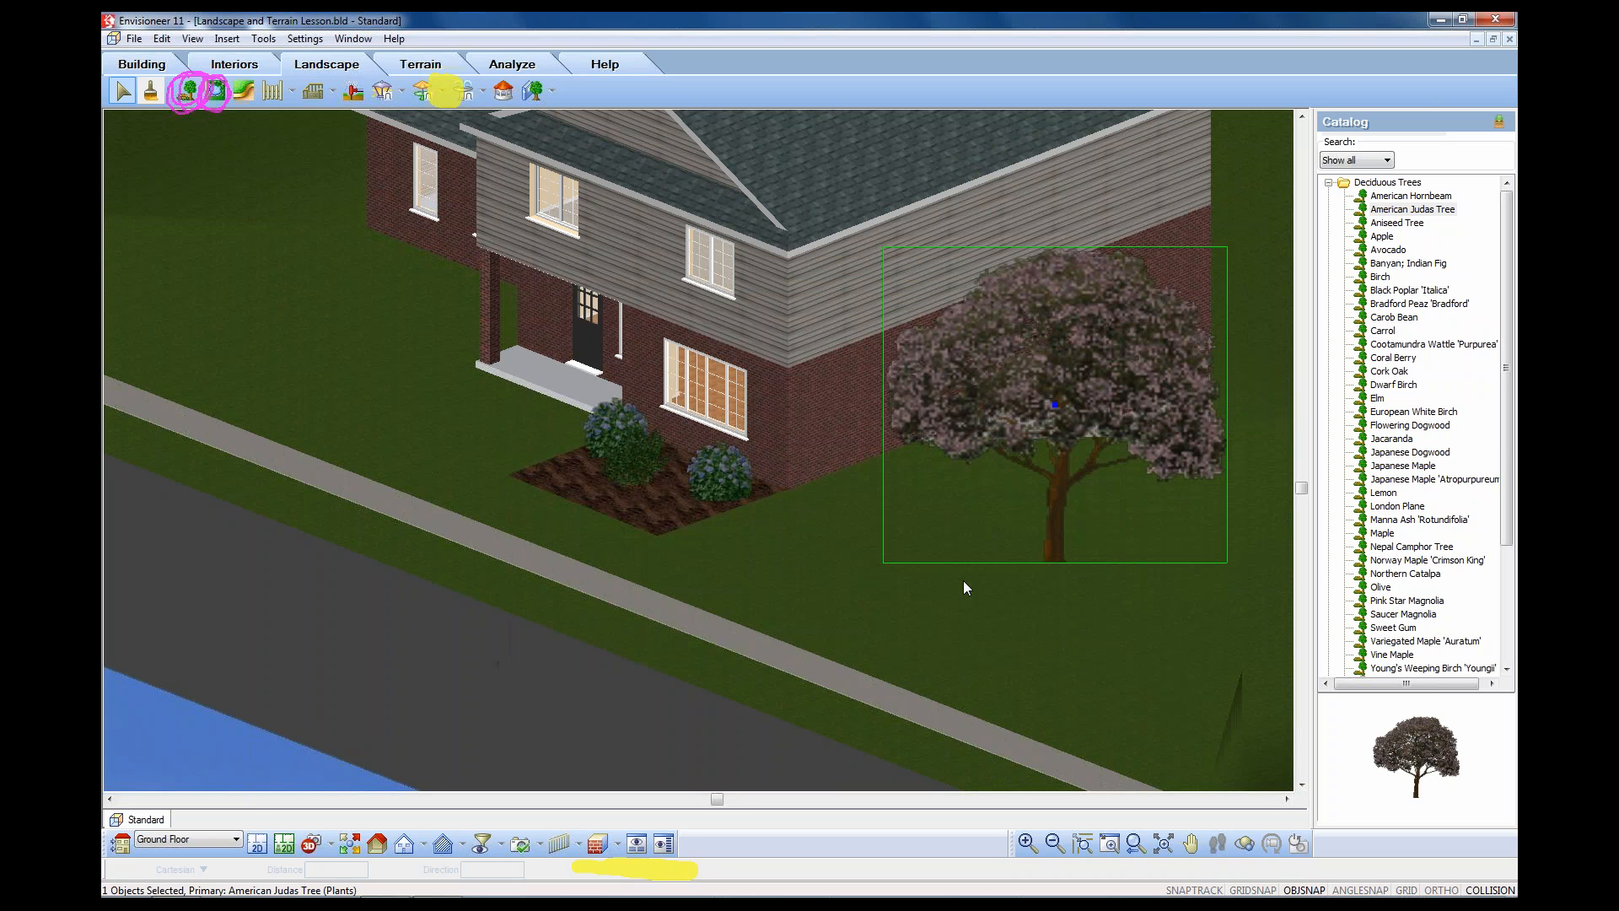
# - In the plant seasonal change settings, turn off the current date and time for rendering and apply November 2015 as the date
pyautogui.click(195, 41)
pyautogui.moveTo(226, 40)
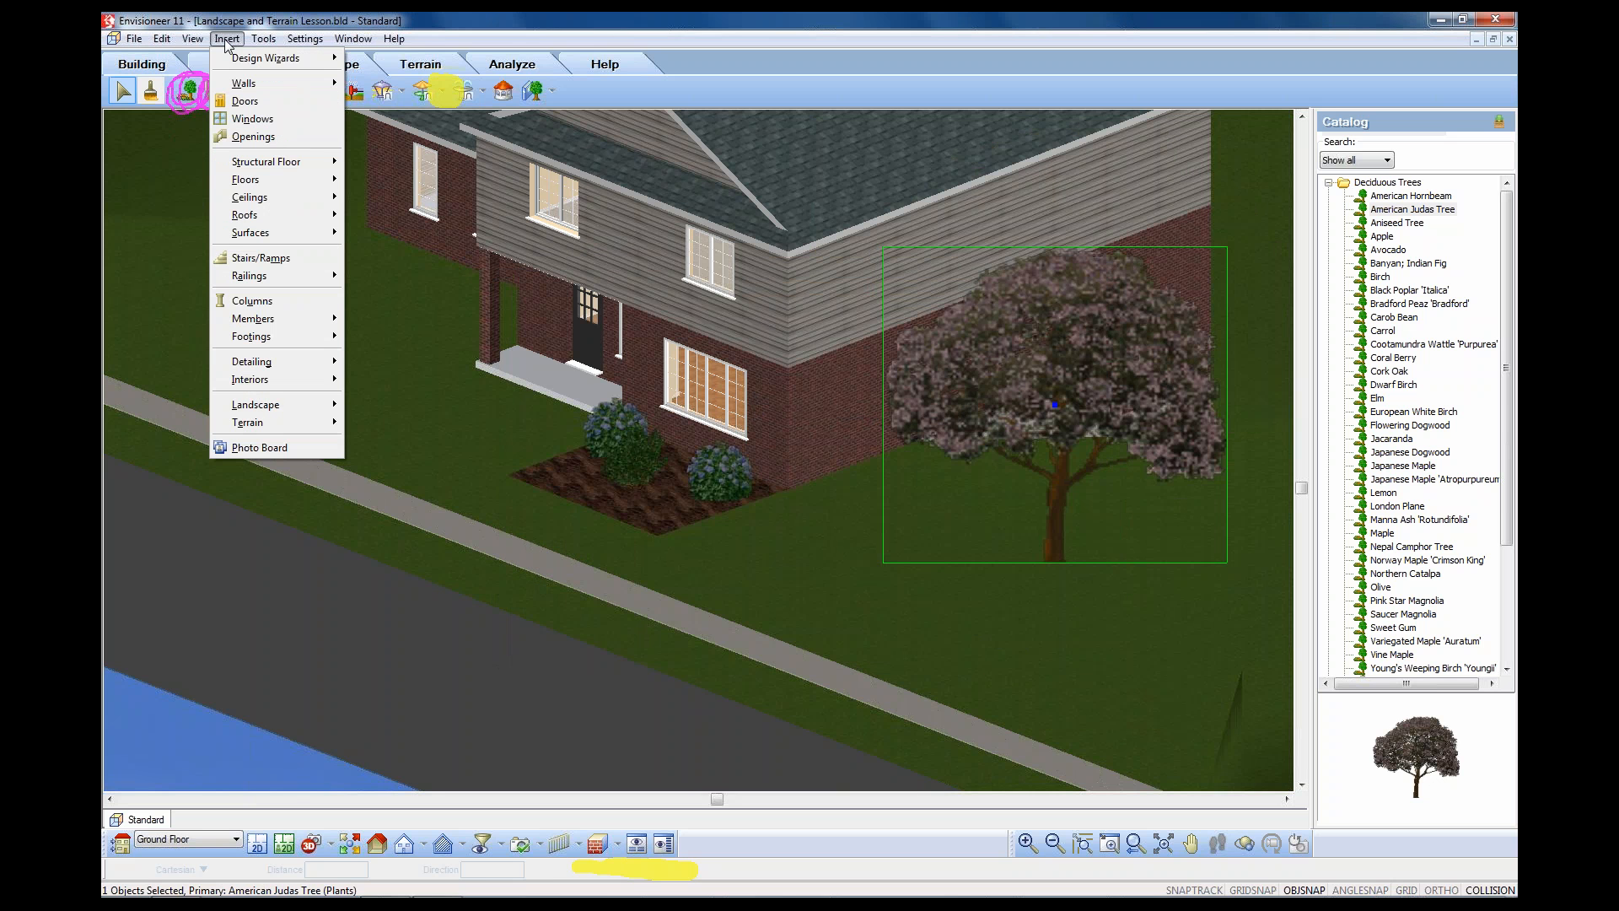
pyautogui.moveTo(261, 423)
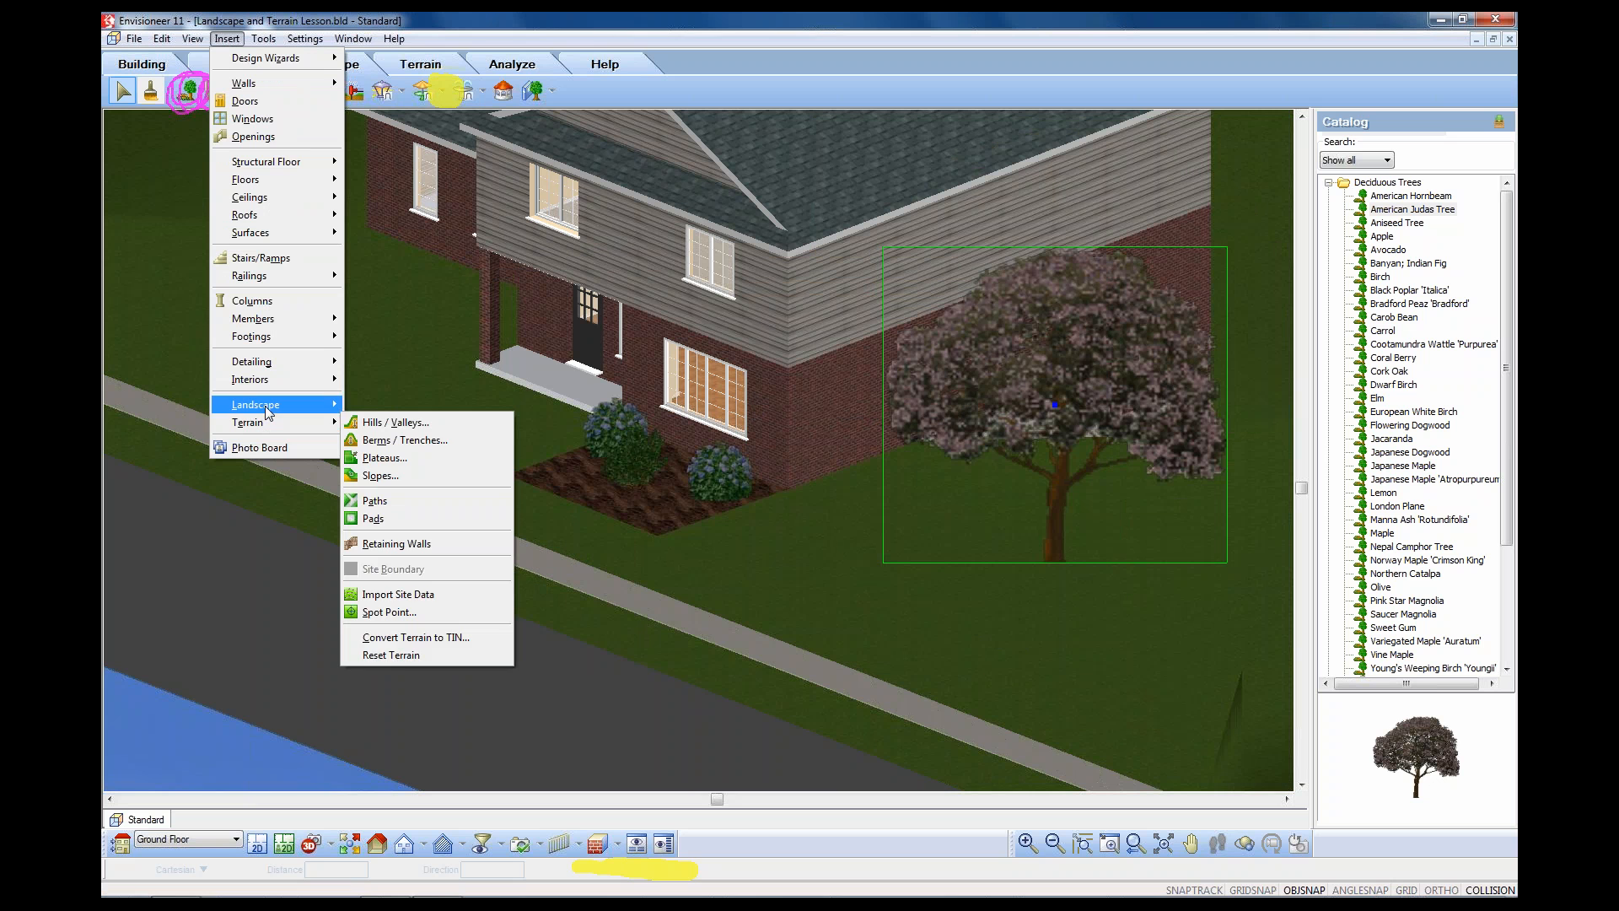
pyautogui.moveTo(418, 609)
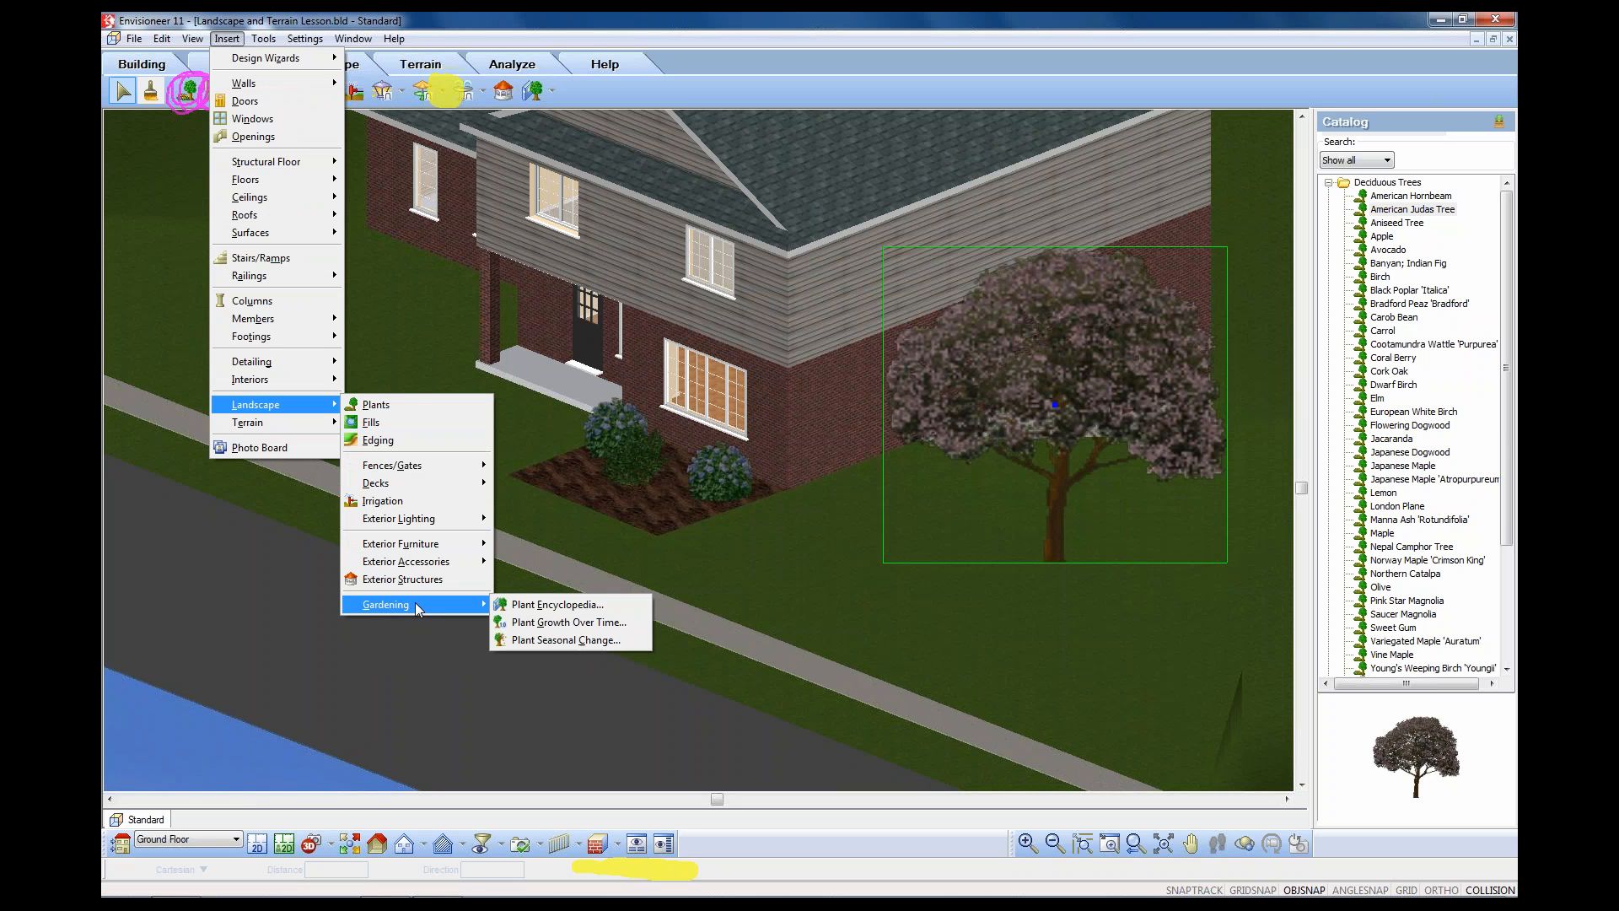
pyautogui.click(539, 641)
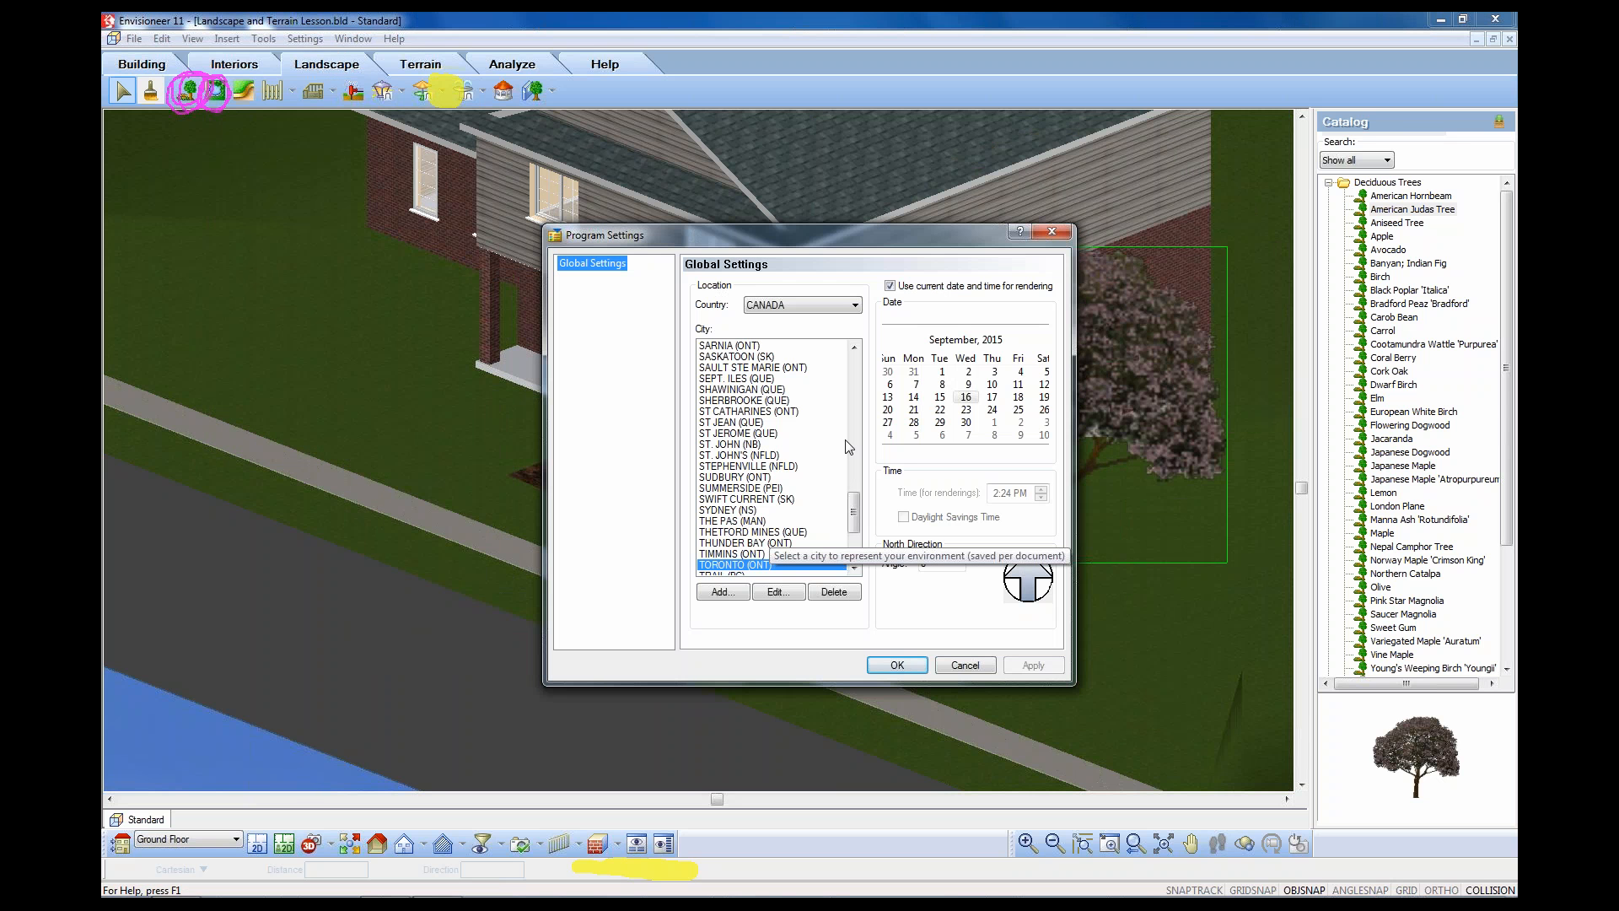
pyautogui.click(890, 286)
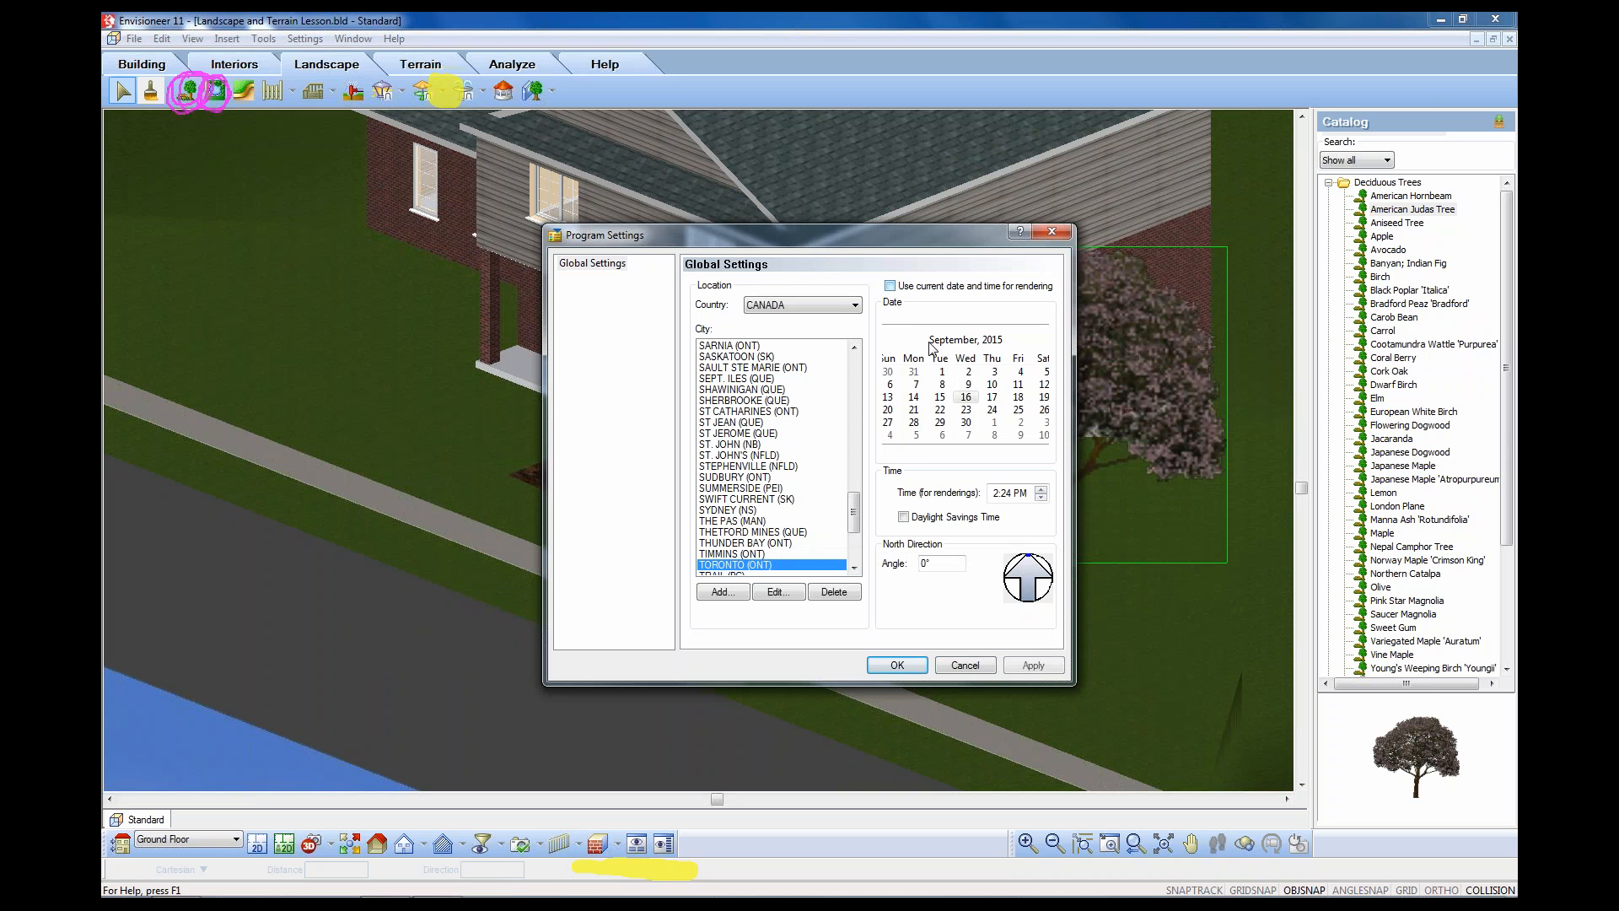
pyautogui.click(965, 342)
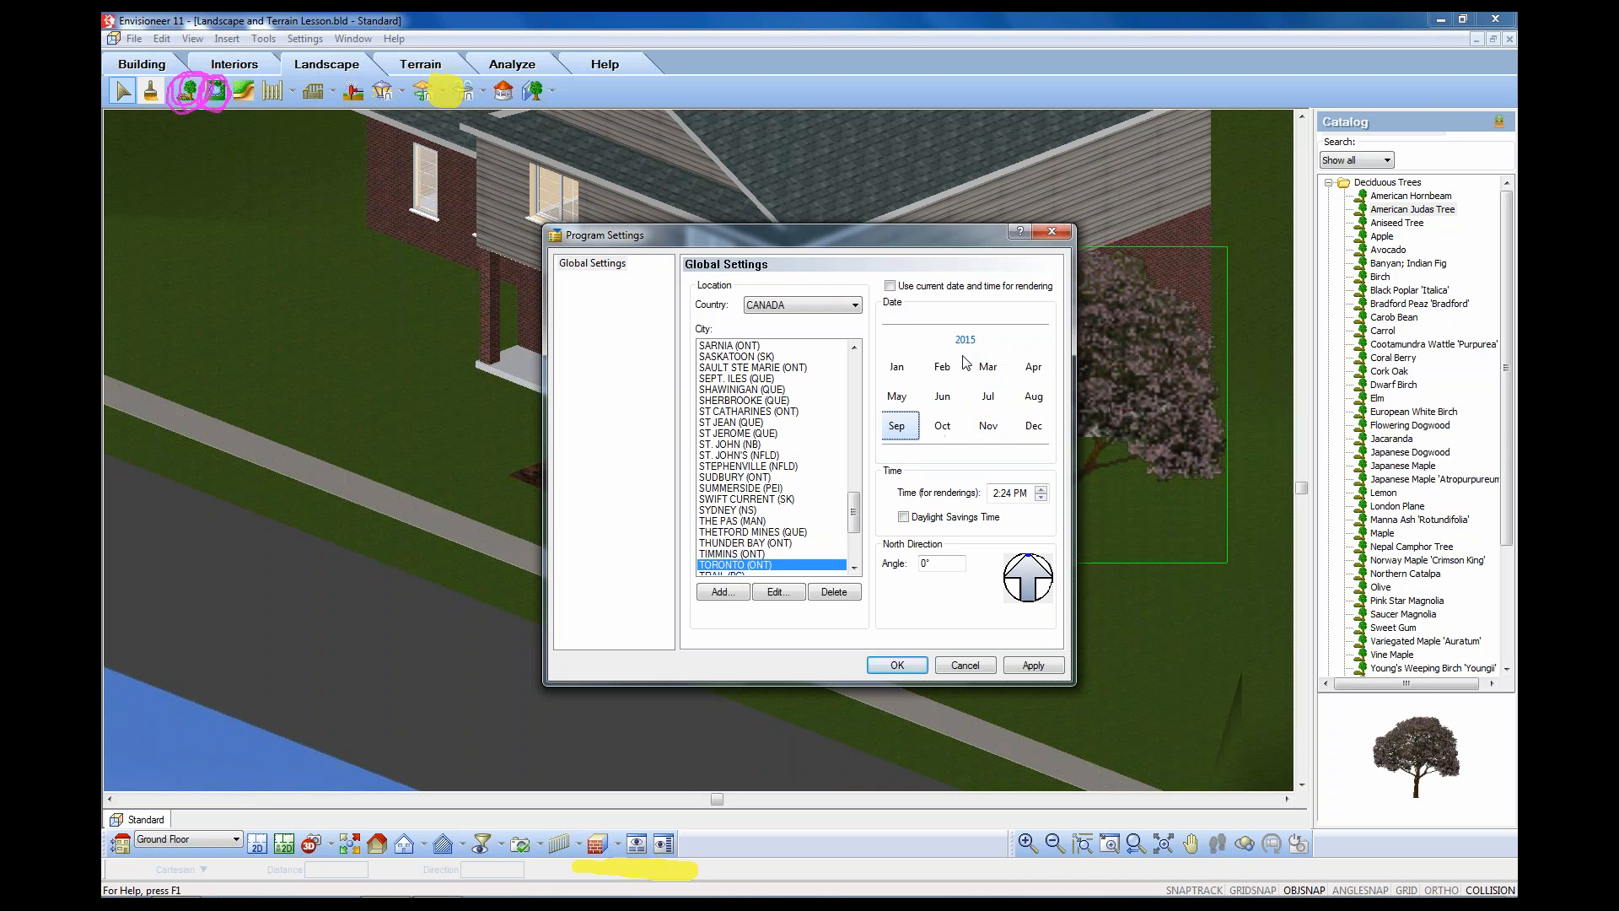
pyautogui.click(988, 426)
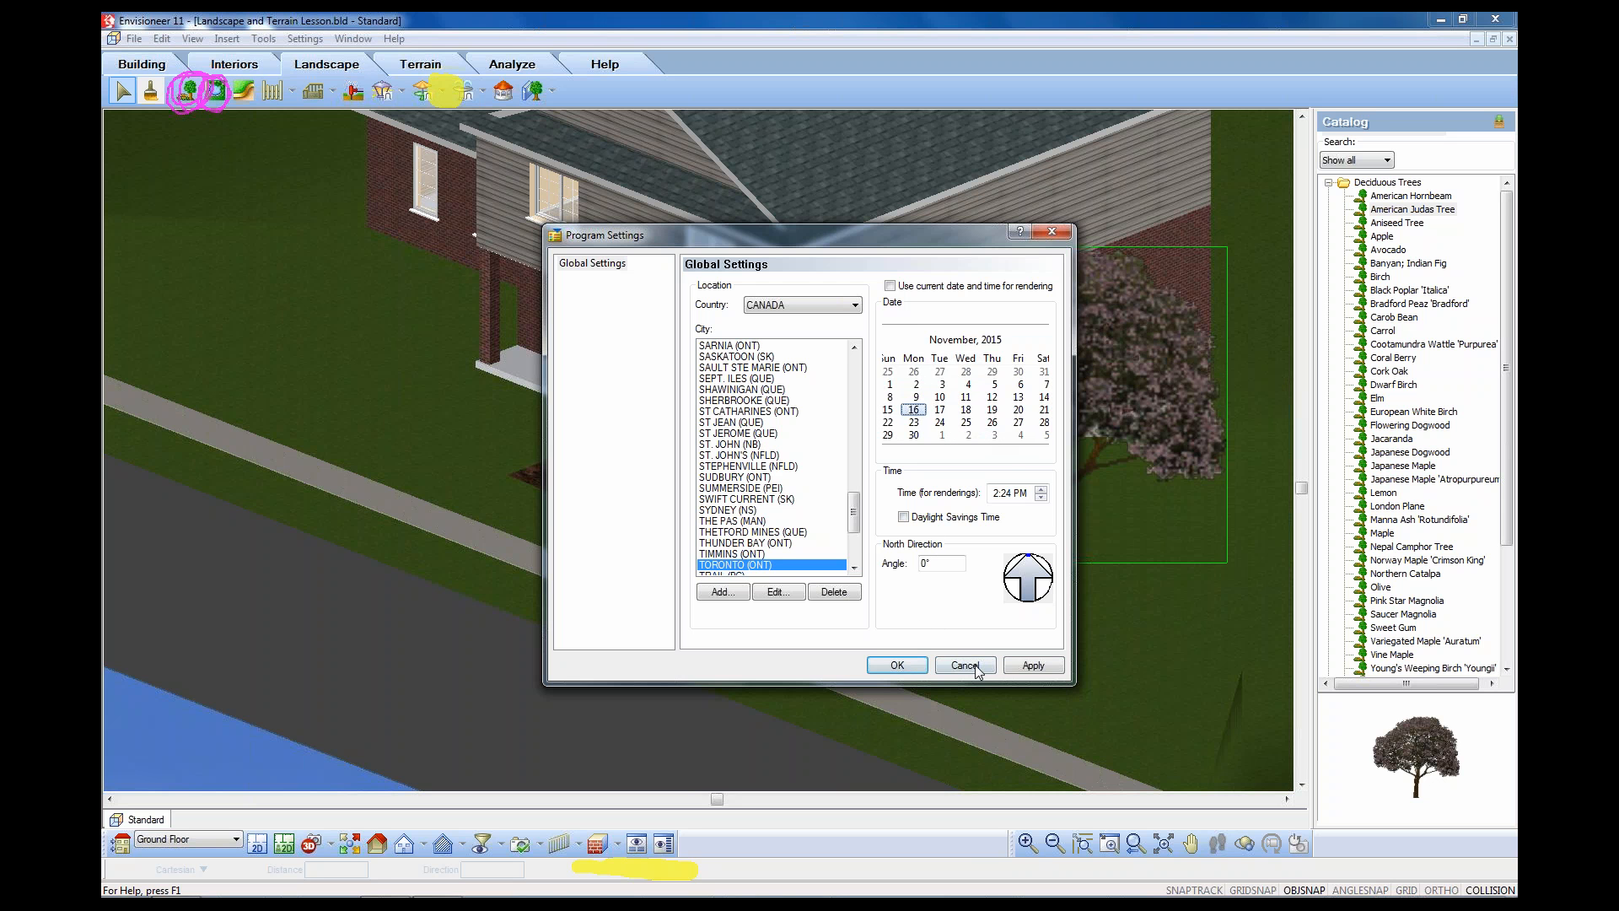
pyautogui.click(1016, 664)
pyautogui.click(909, 667)
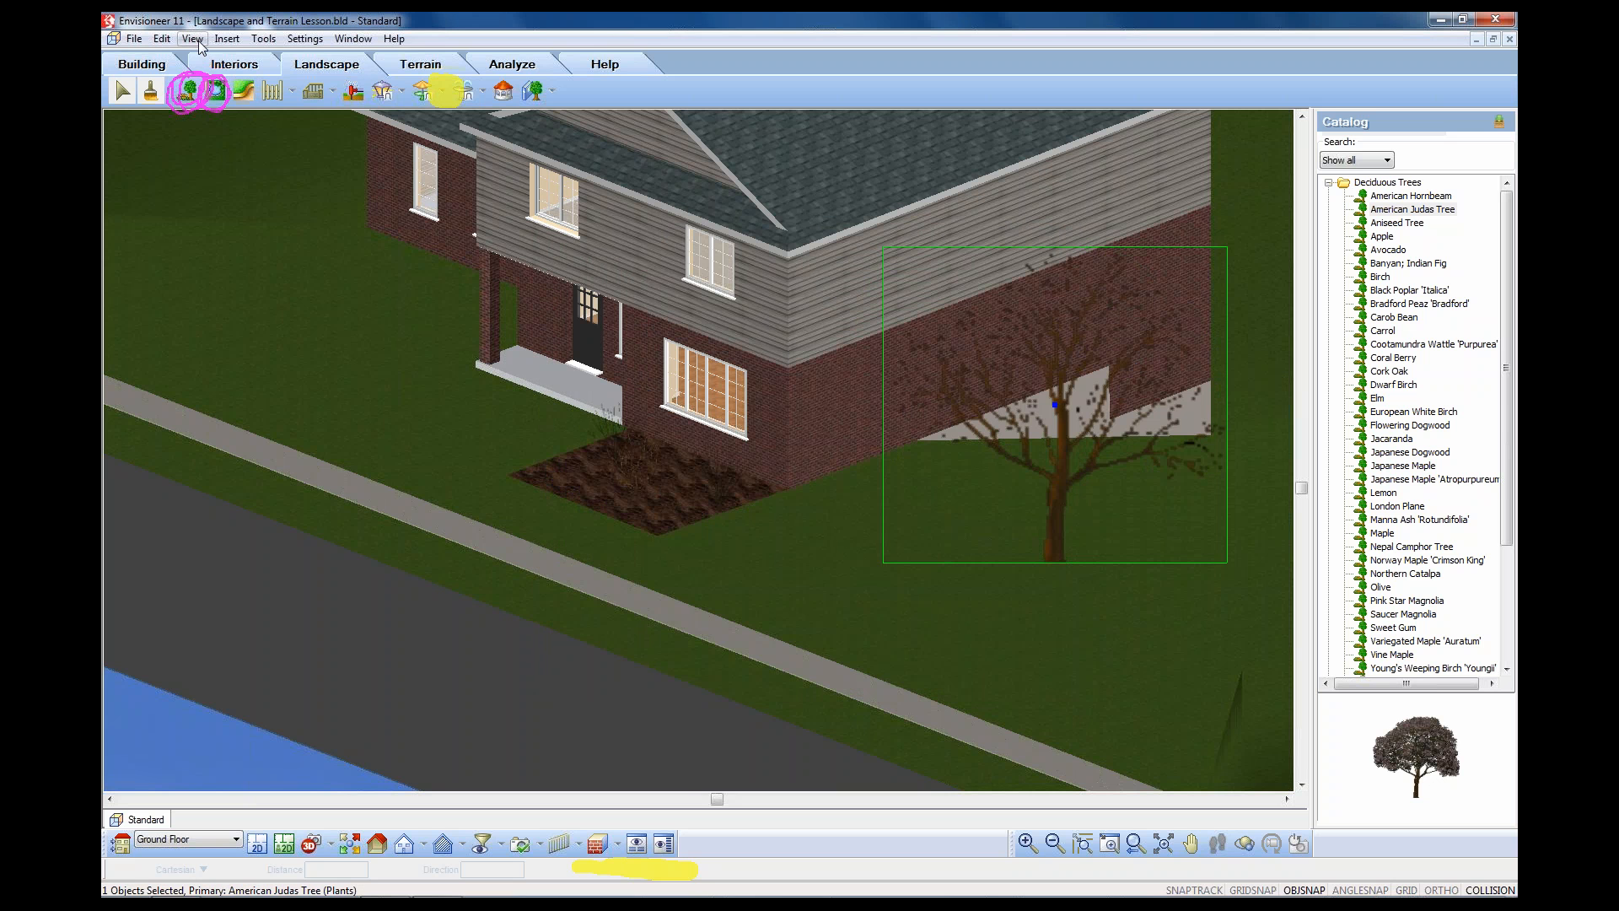
# - Change the plants' seasonal date to October 2015, apply it, and deselect the tree
pyautogui.click(227, 38)
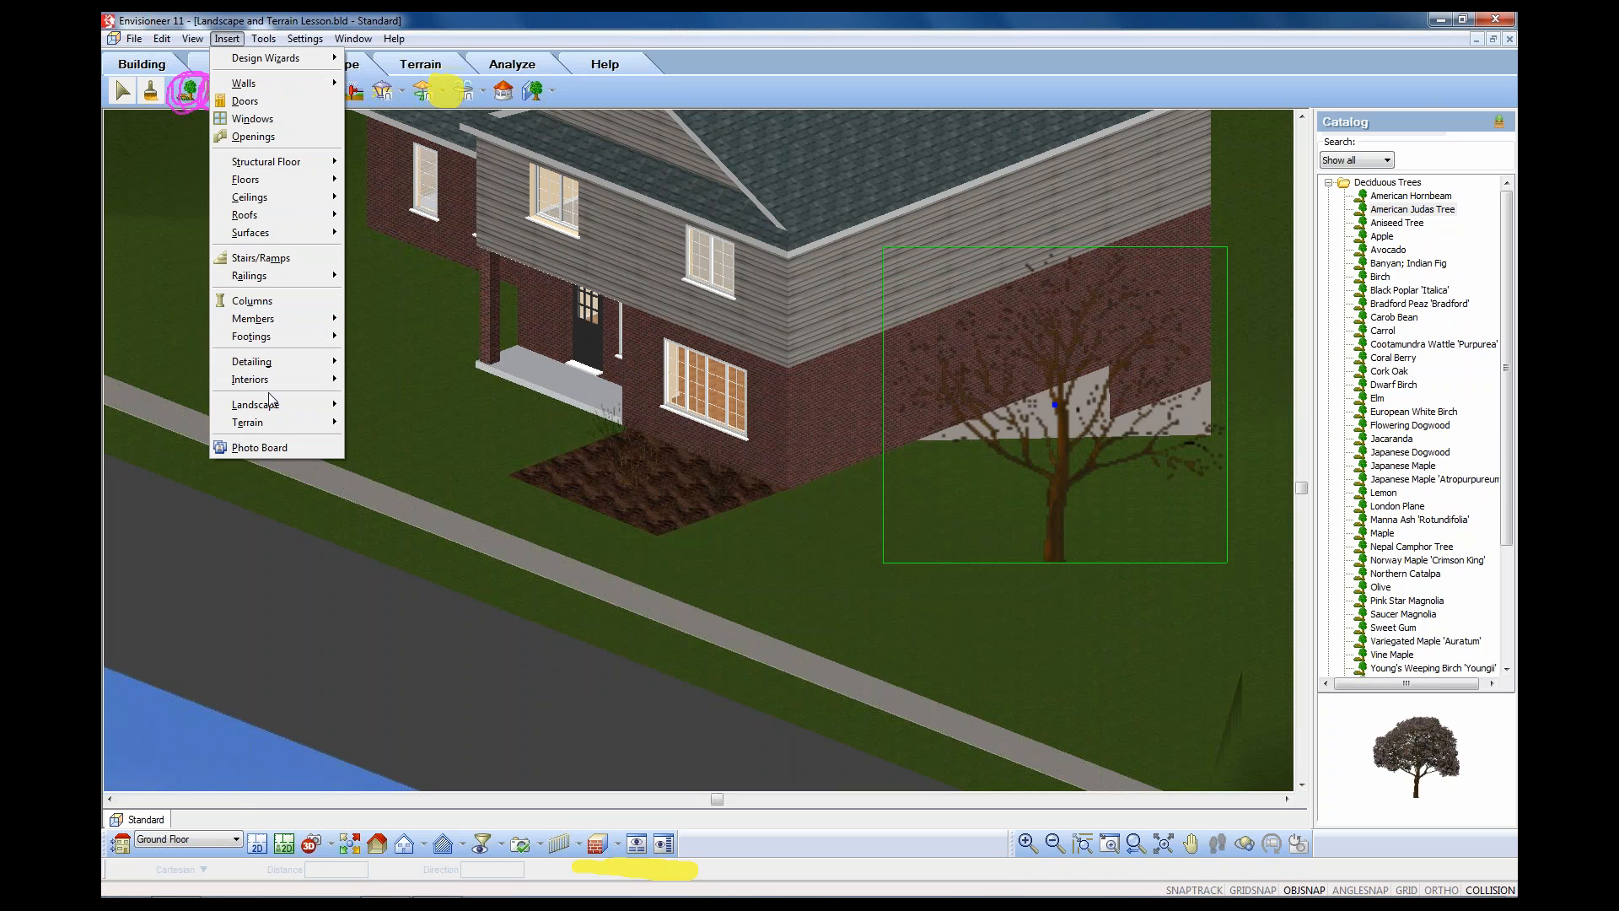
pyautogui.moveTo(272, 408)
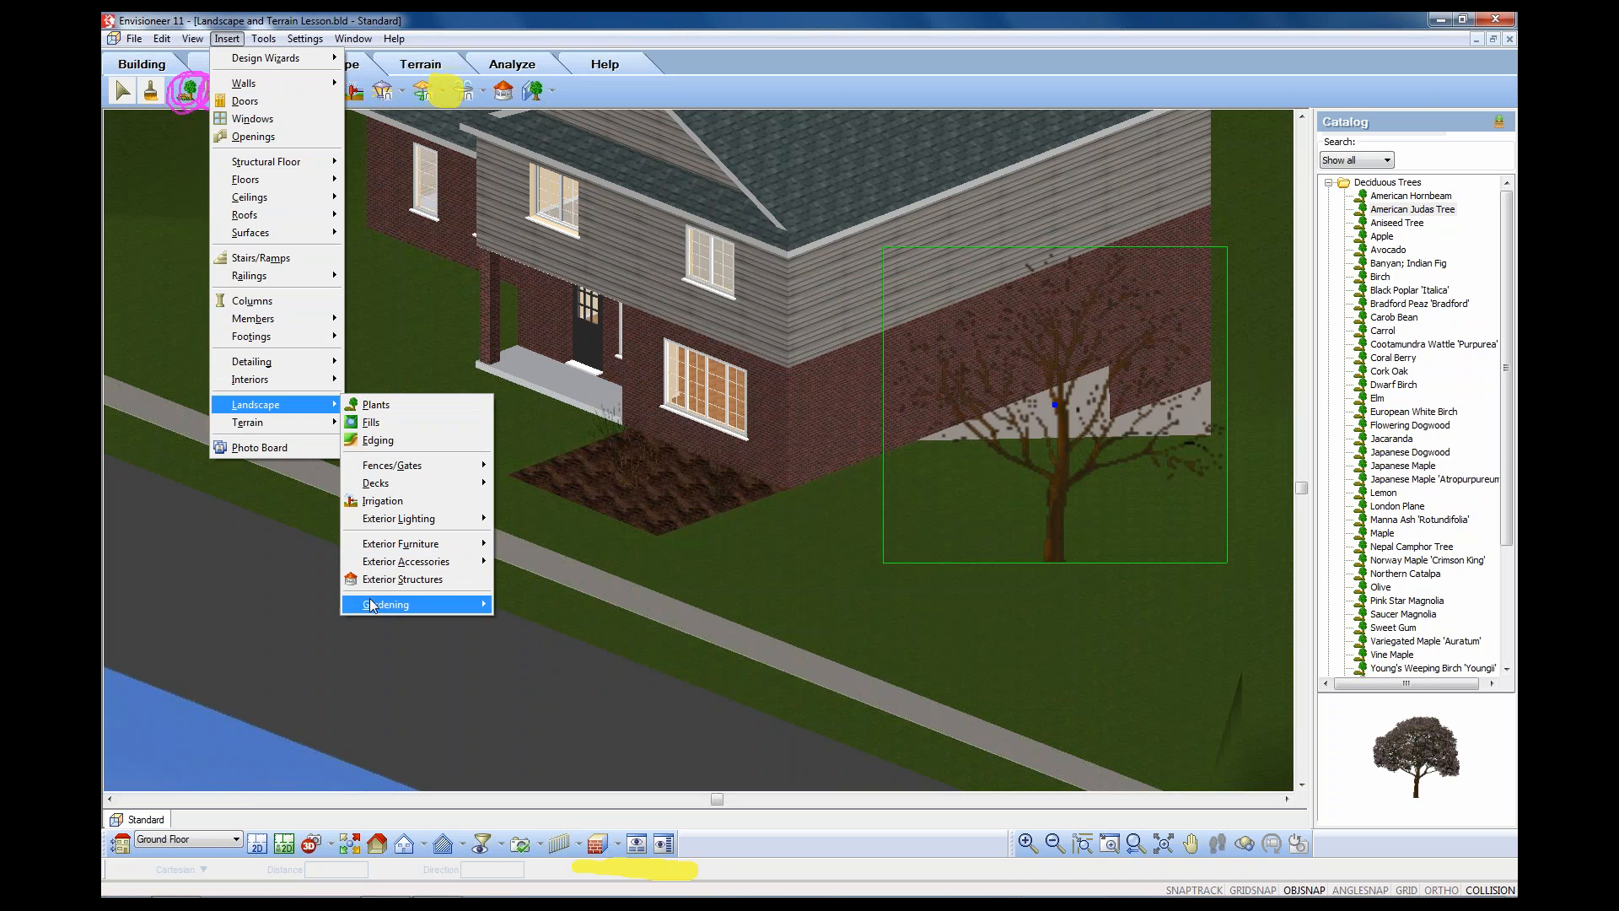
pyautogui.moveTo(374, 604)
pyautogui.click(544, 639)
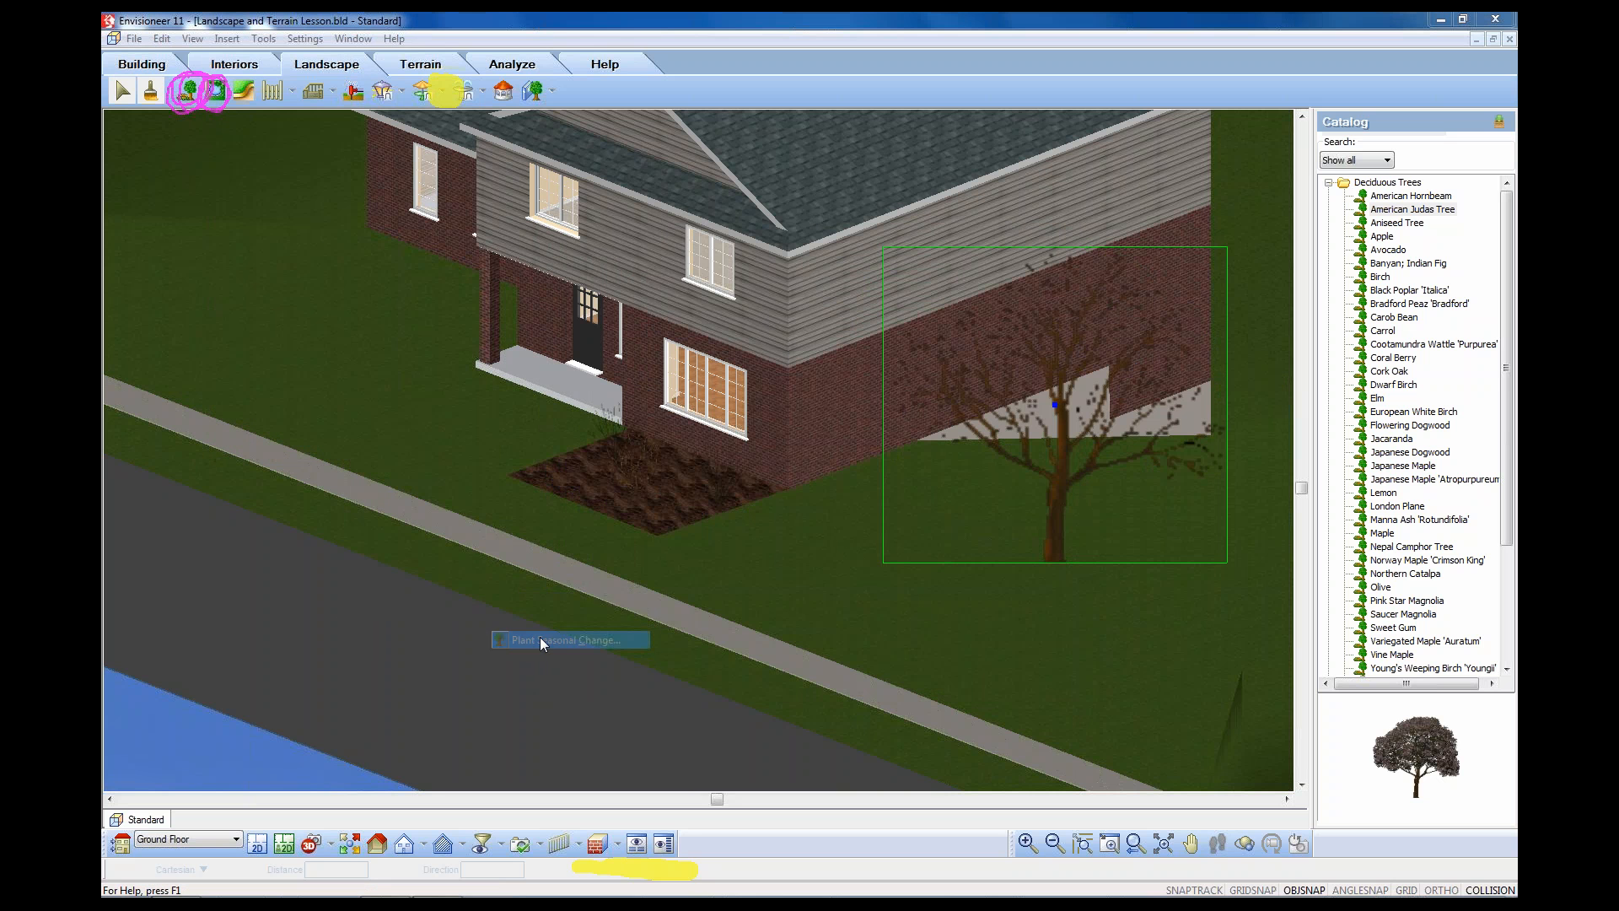
pyautogui.click(962, 340)
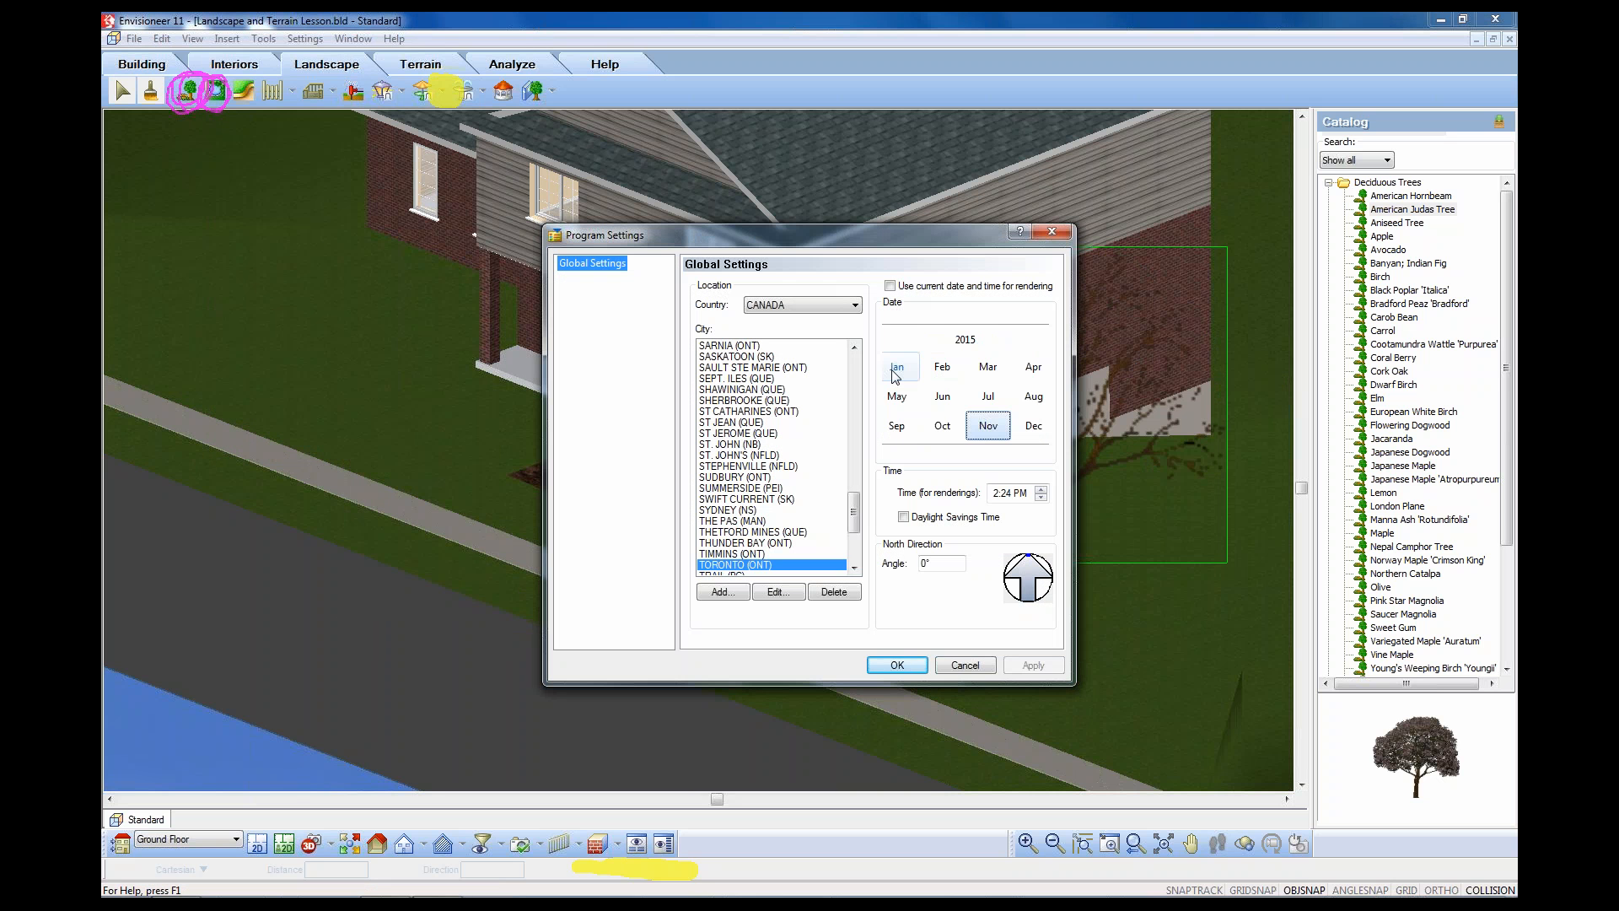
pyautogui.click(942, 427)
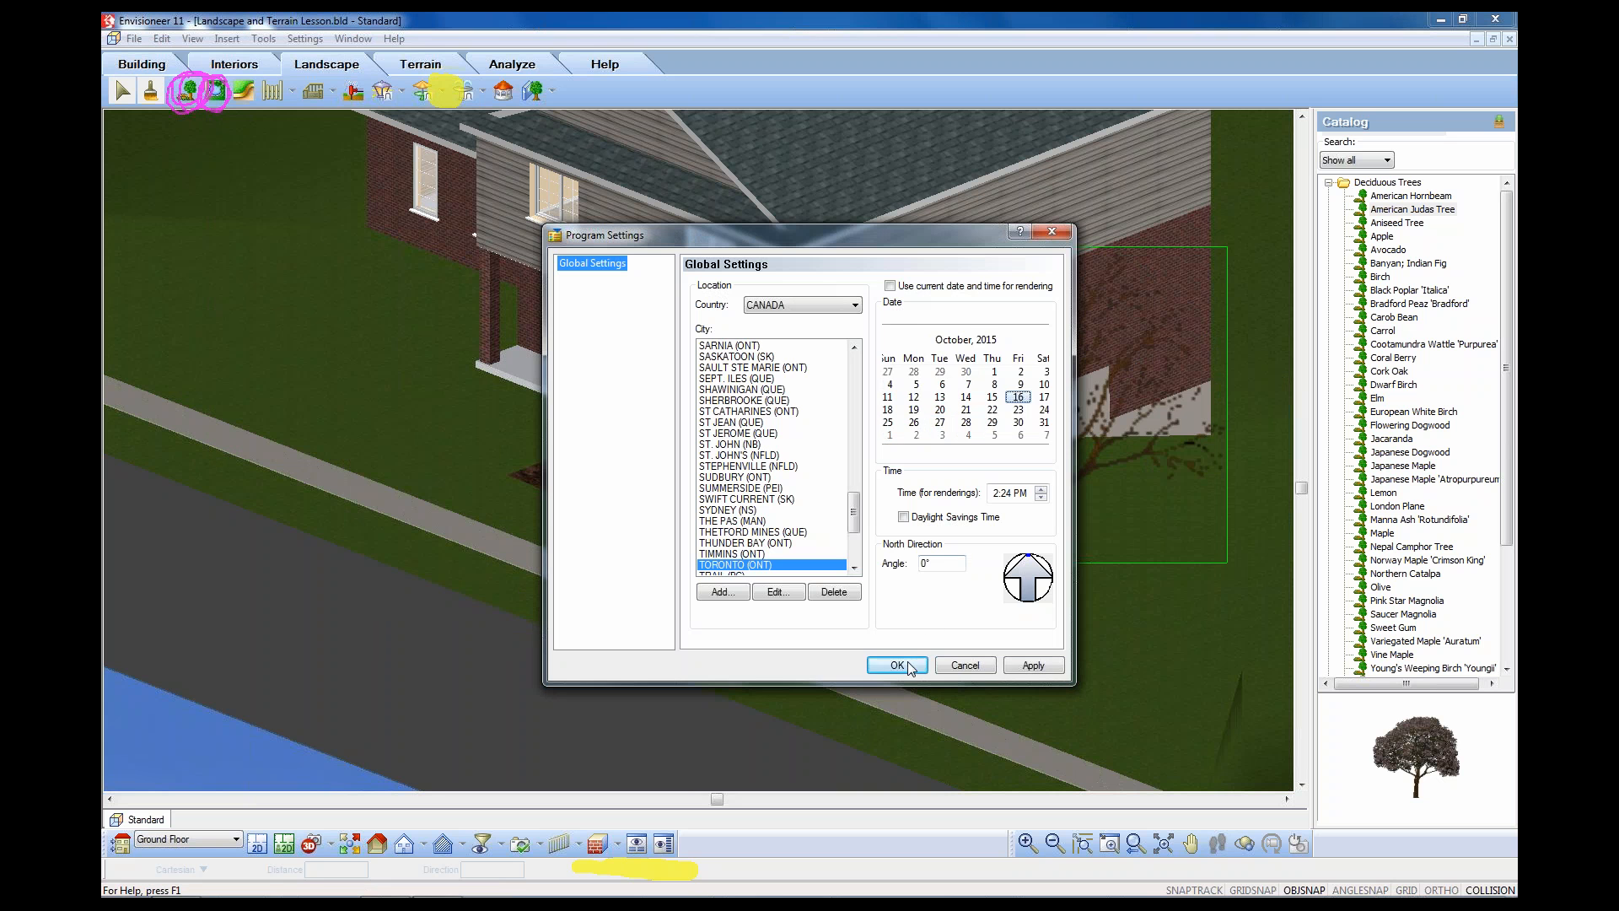
pyautogui.click(1014, 666)
pyautogui.click(895, 665)
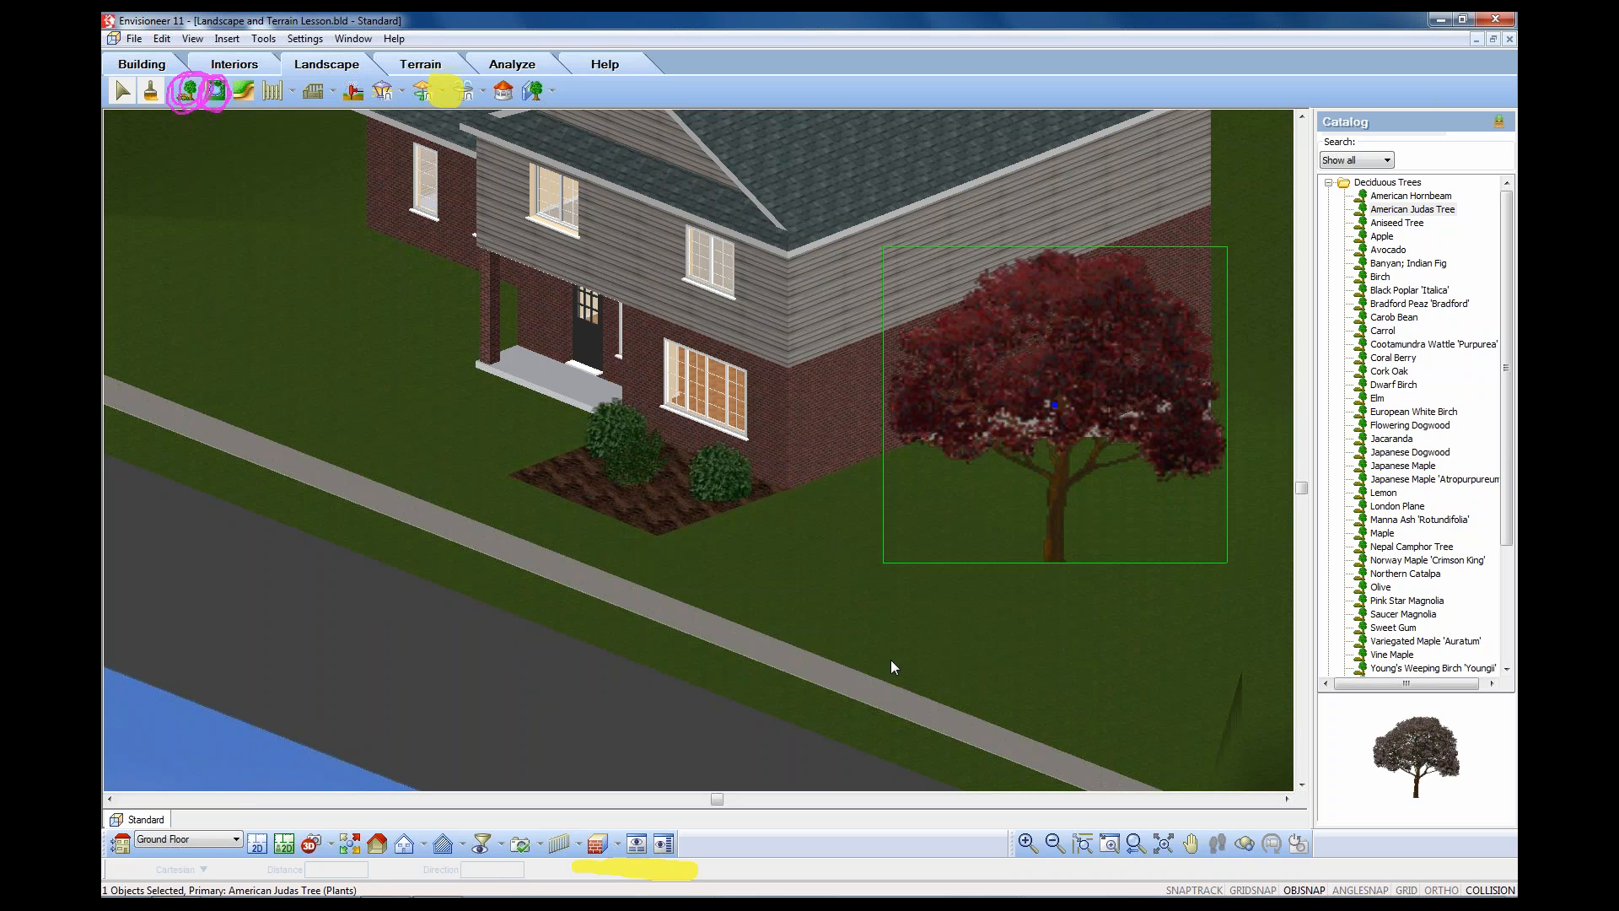
pyautogui.click(729, 611)
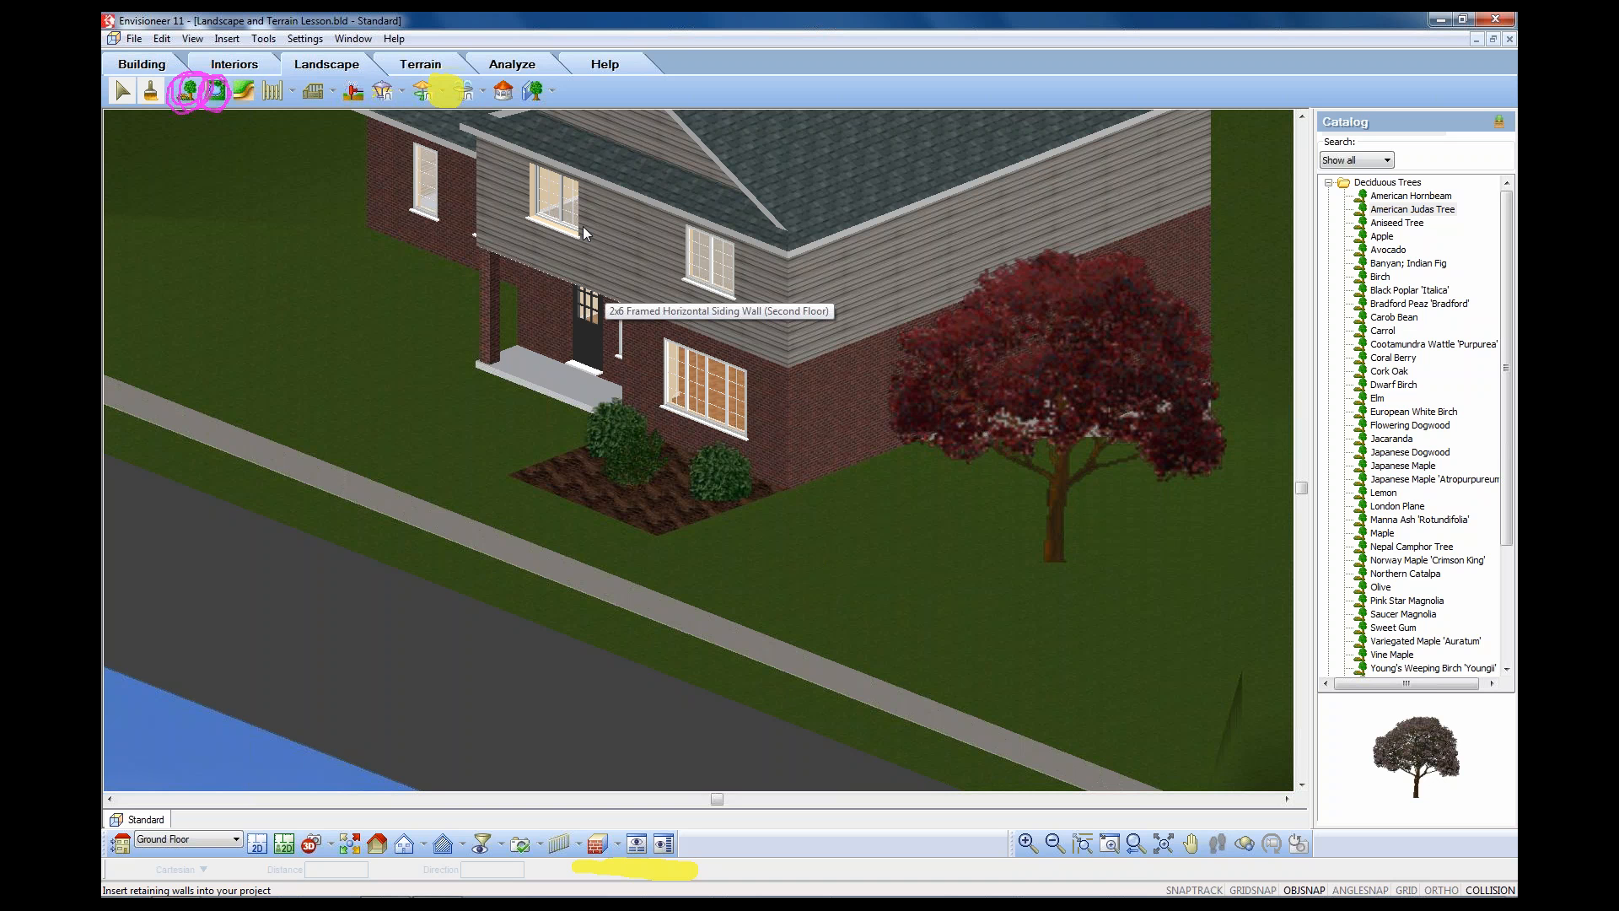
# - Examine the file types supported for importing site data in the Terrain Import Wizard, and leave without importing a file
pyautogui.click(434, 66)
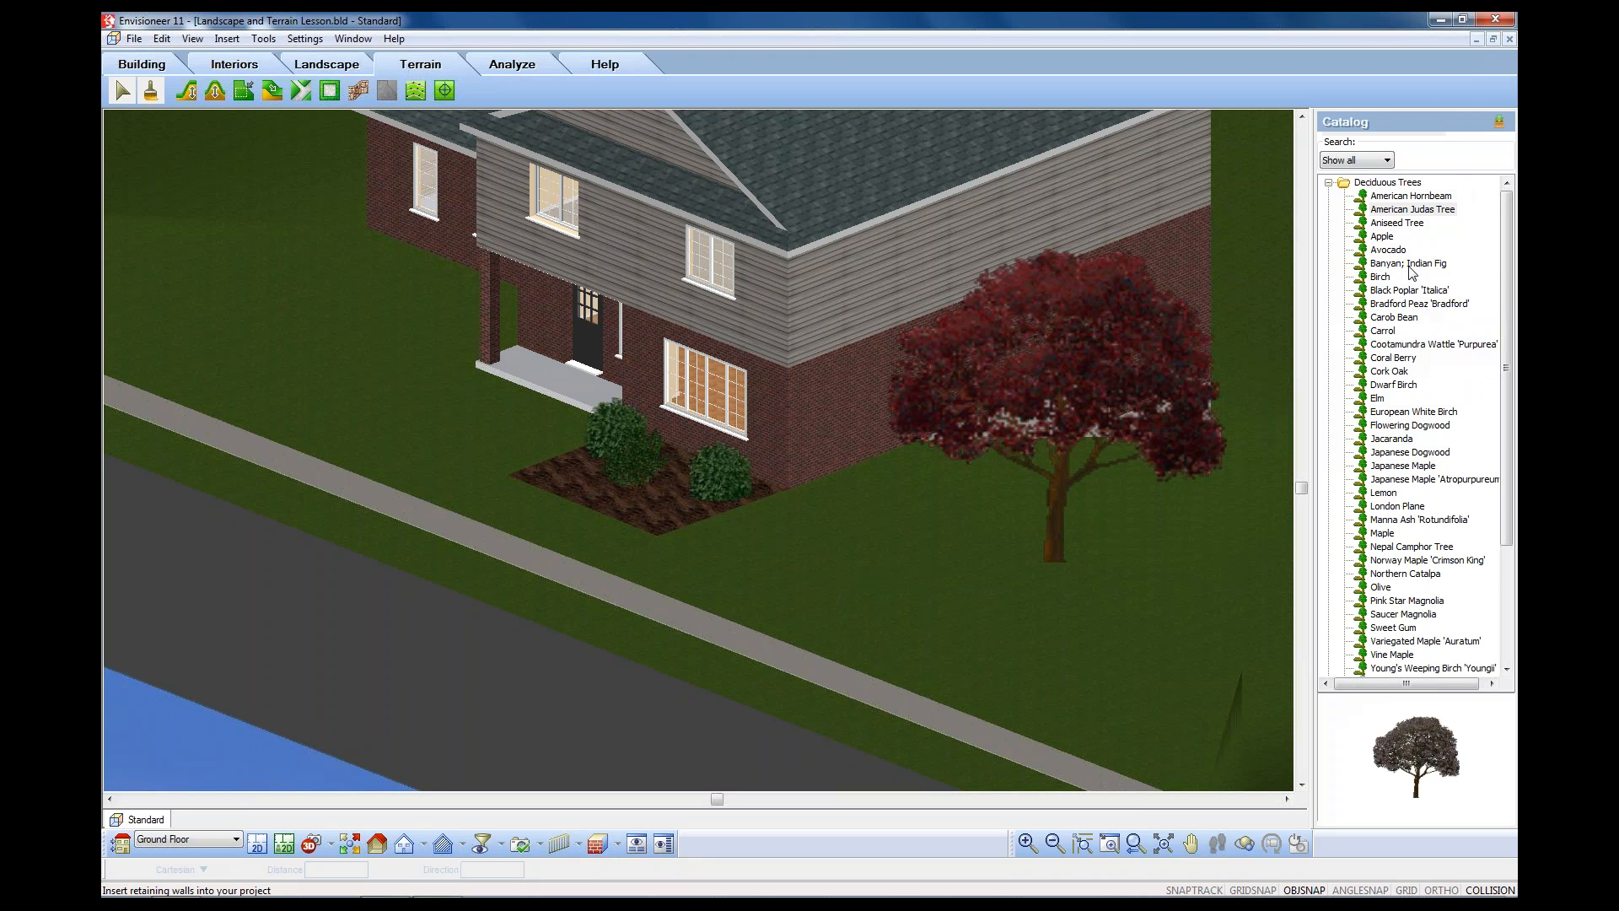
pyautogui.moveTo(429, 74)
pyautogui.mouseDown()
pyautogui.moveTo(429, 105)
pyautogui.moveTo(384, 91)
pyautogui.moveTo(428, 108)
pyautogui.moveTo(399, 70)
pyautogui.mouseUp()
pyautogui.click(415, 90)
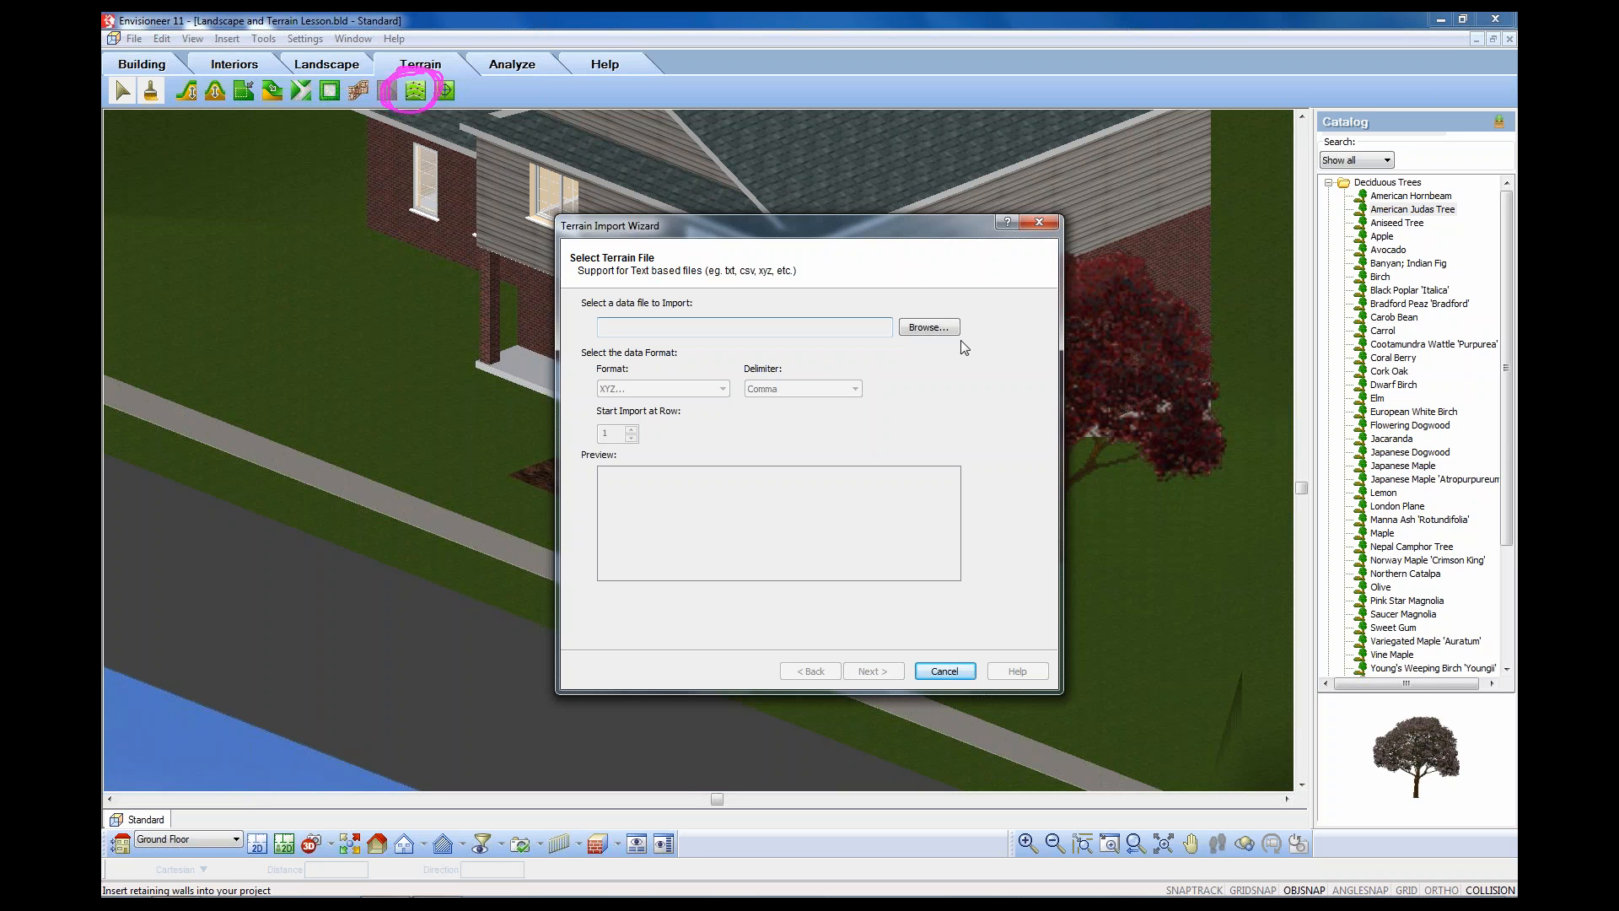
pyautogui.click(936, 331)
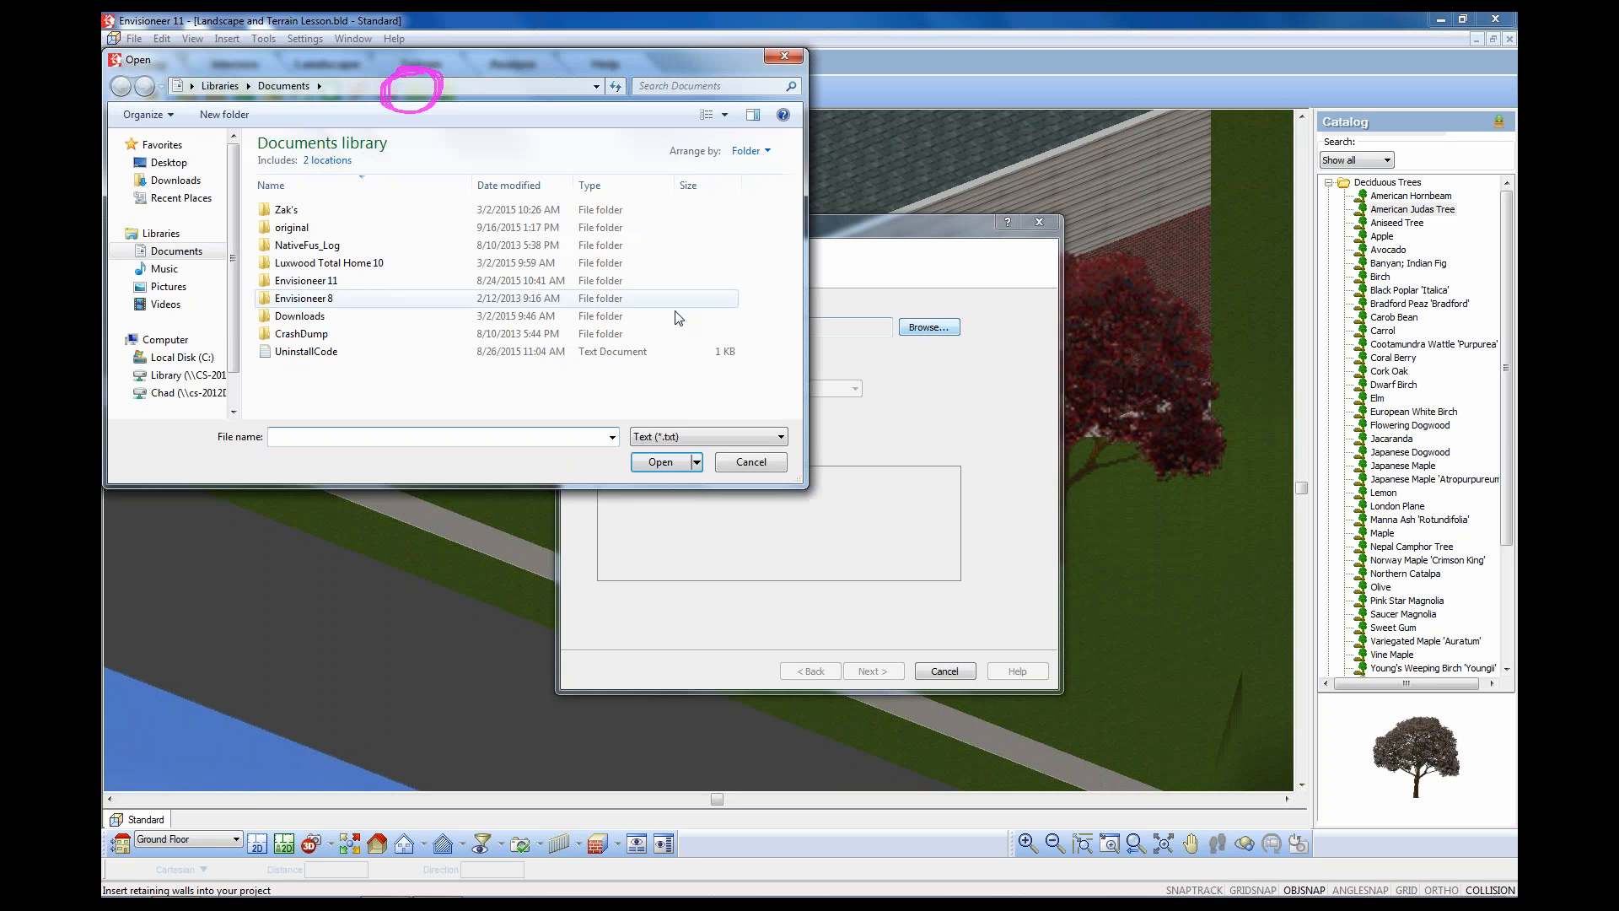
pyautogui.click(780, 439)
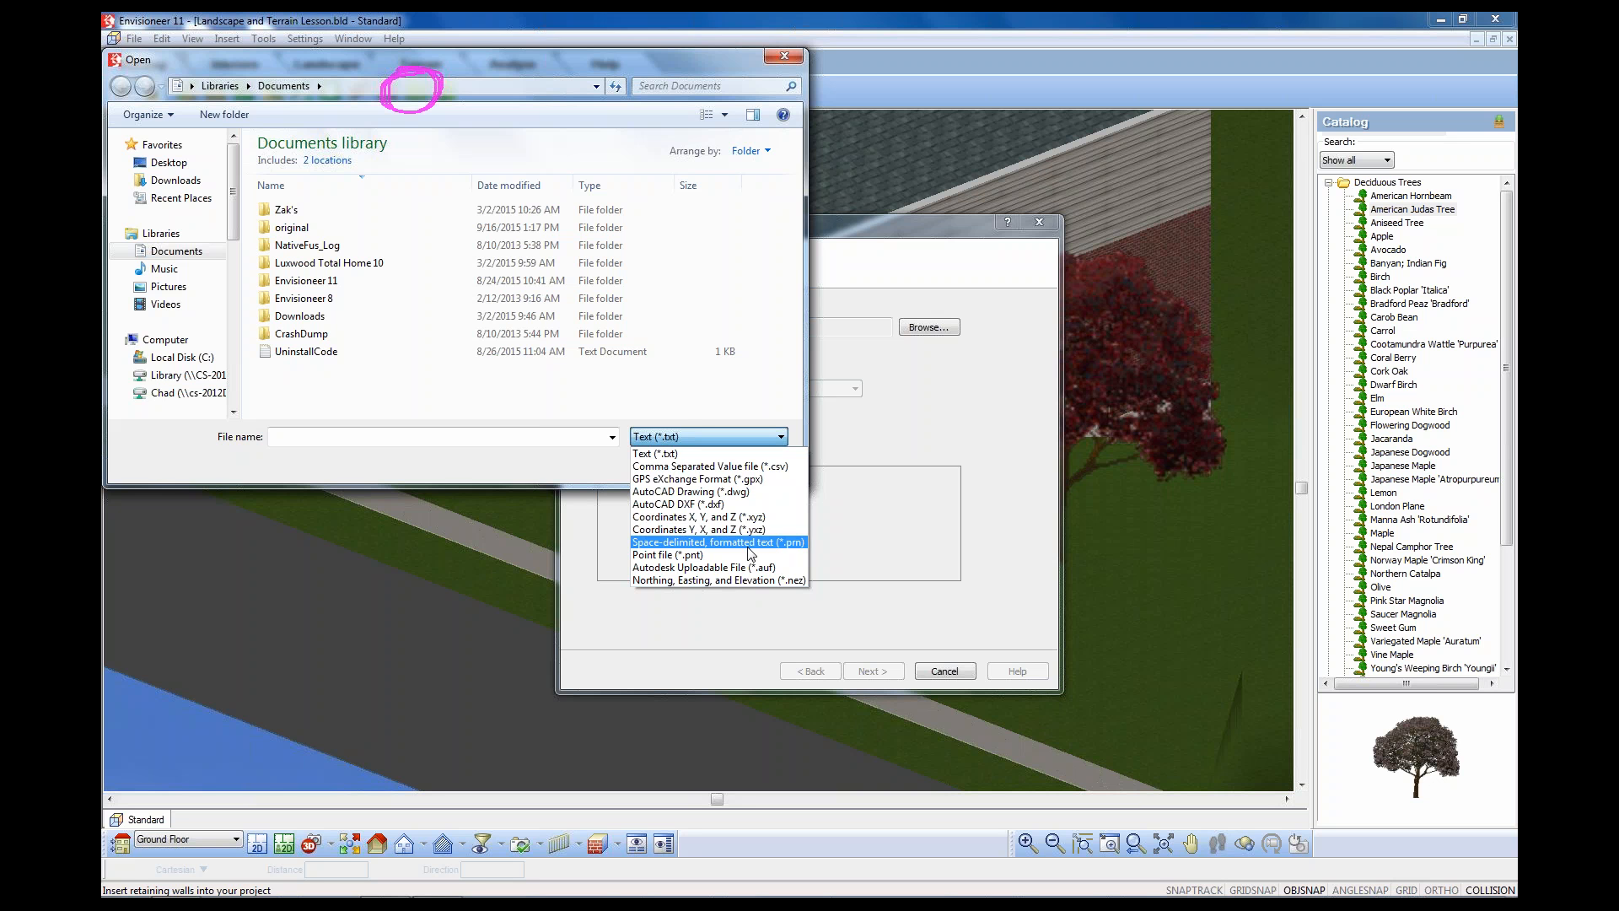
pyautogui.click(654, 453)
pyautogui.click(746, 467)
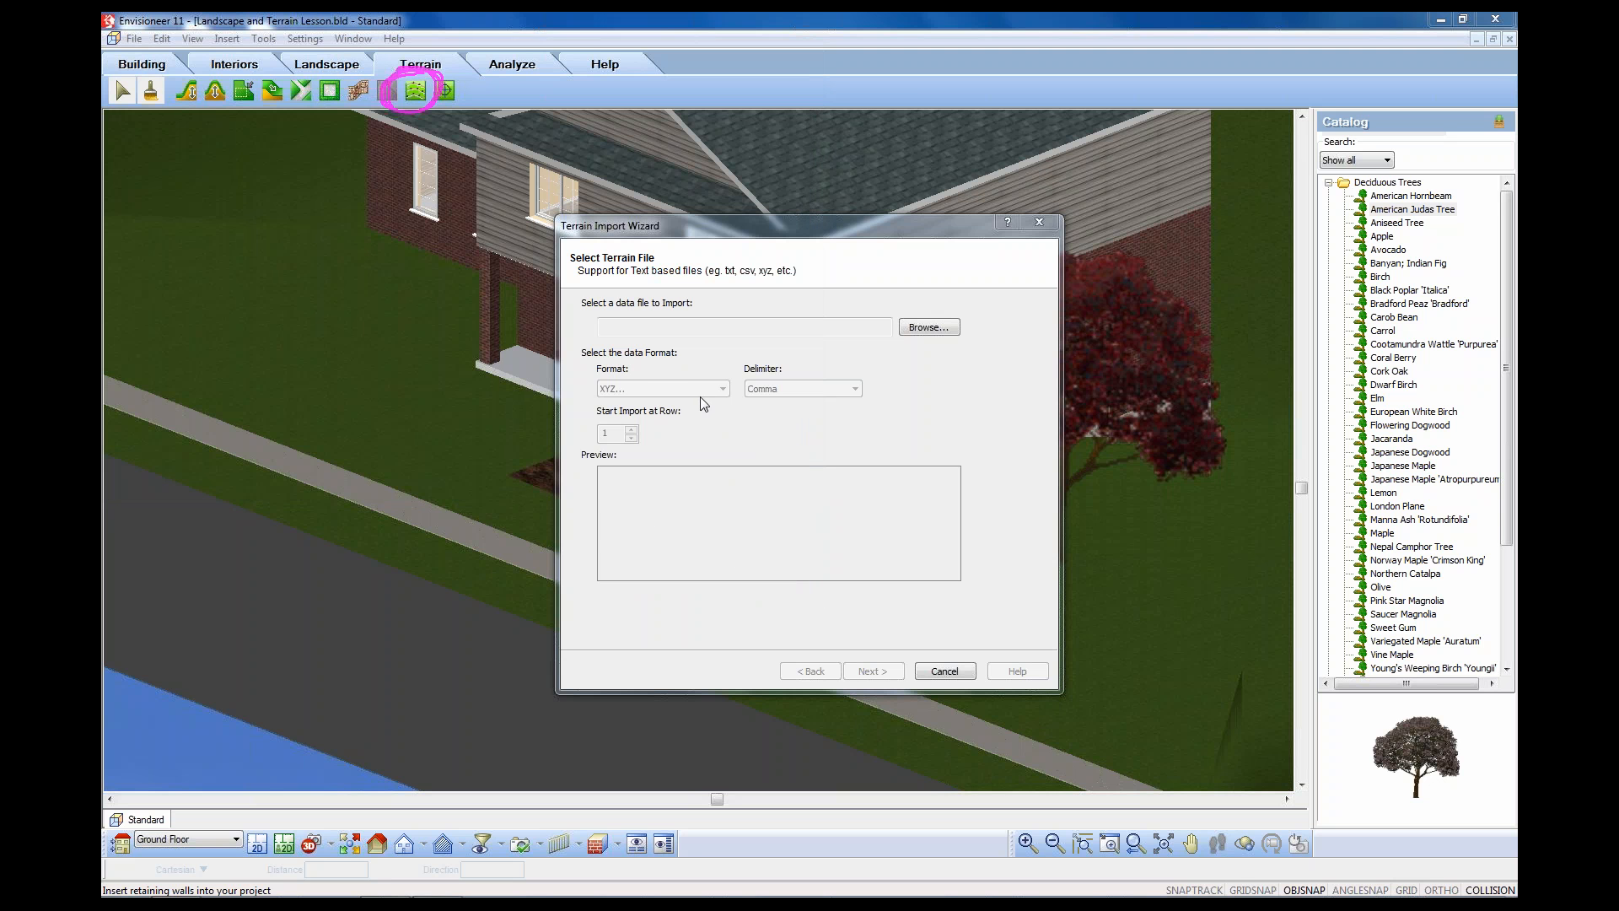
pyautogui.click(941, 673)
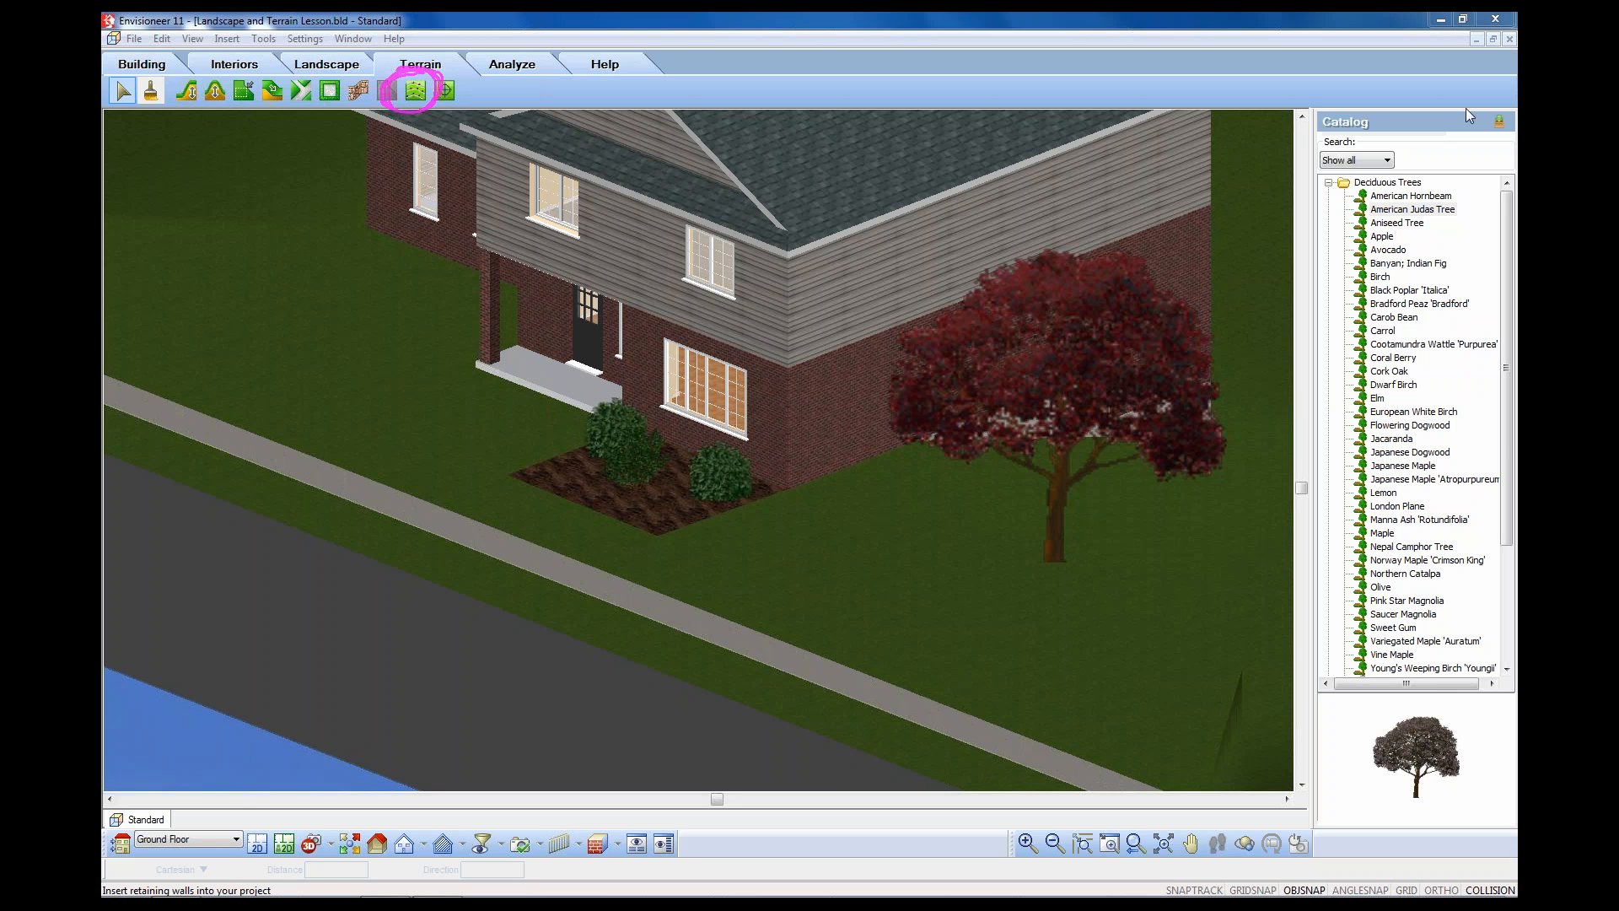
pyautogui.click(1287, 489)
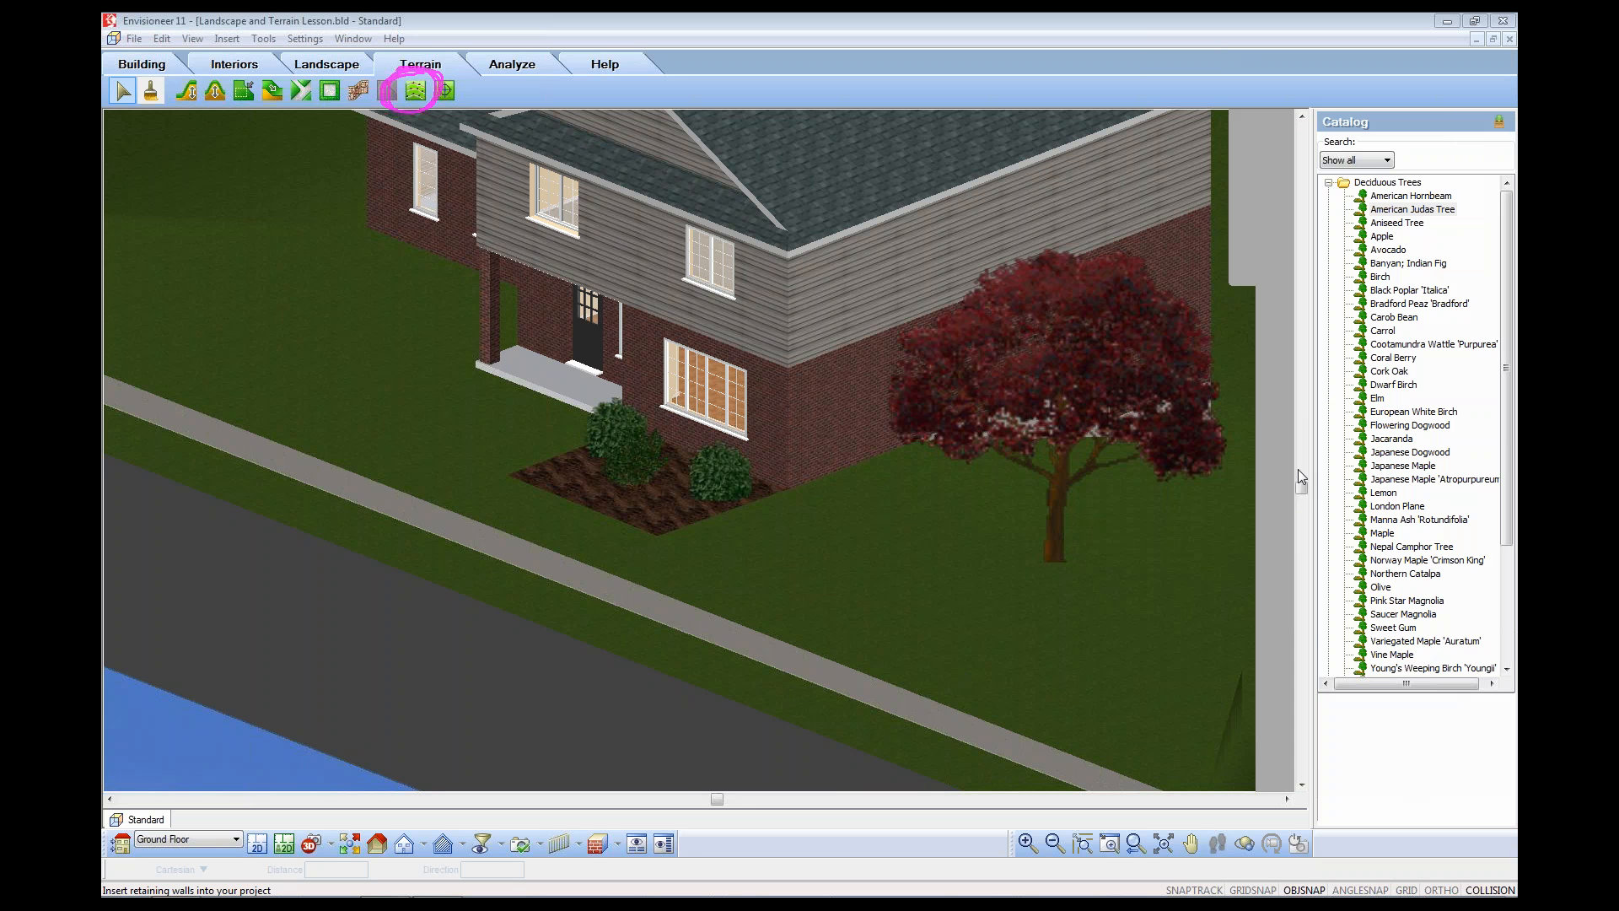